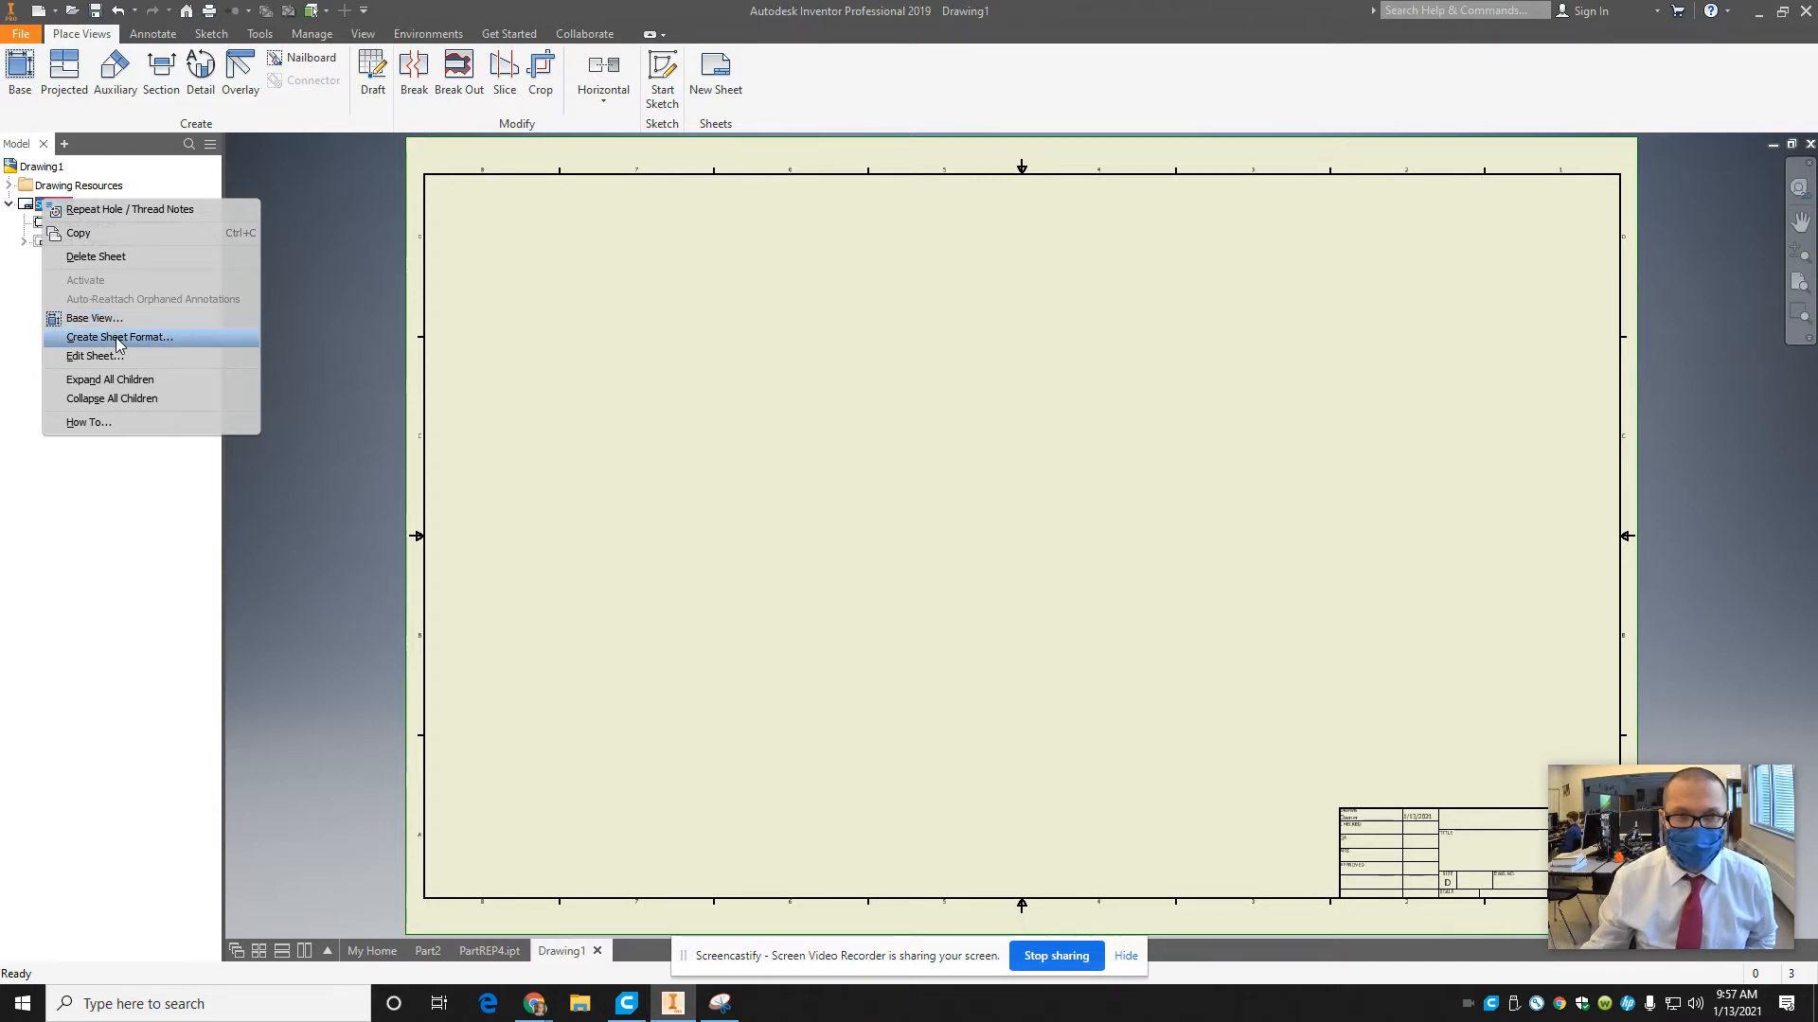
# Change the drawing sheet's size to A.
pyautogui.click(121, 357)
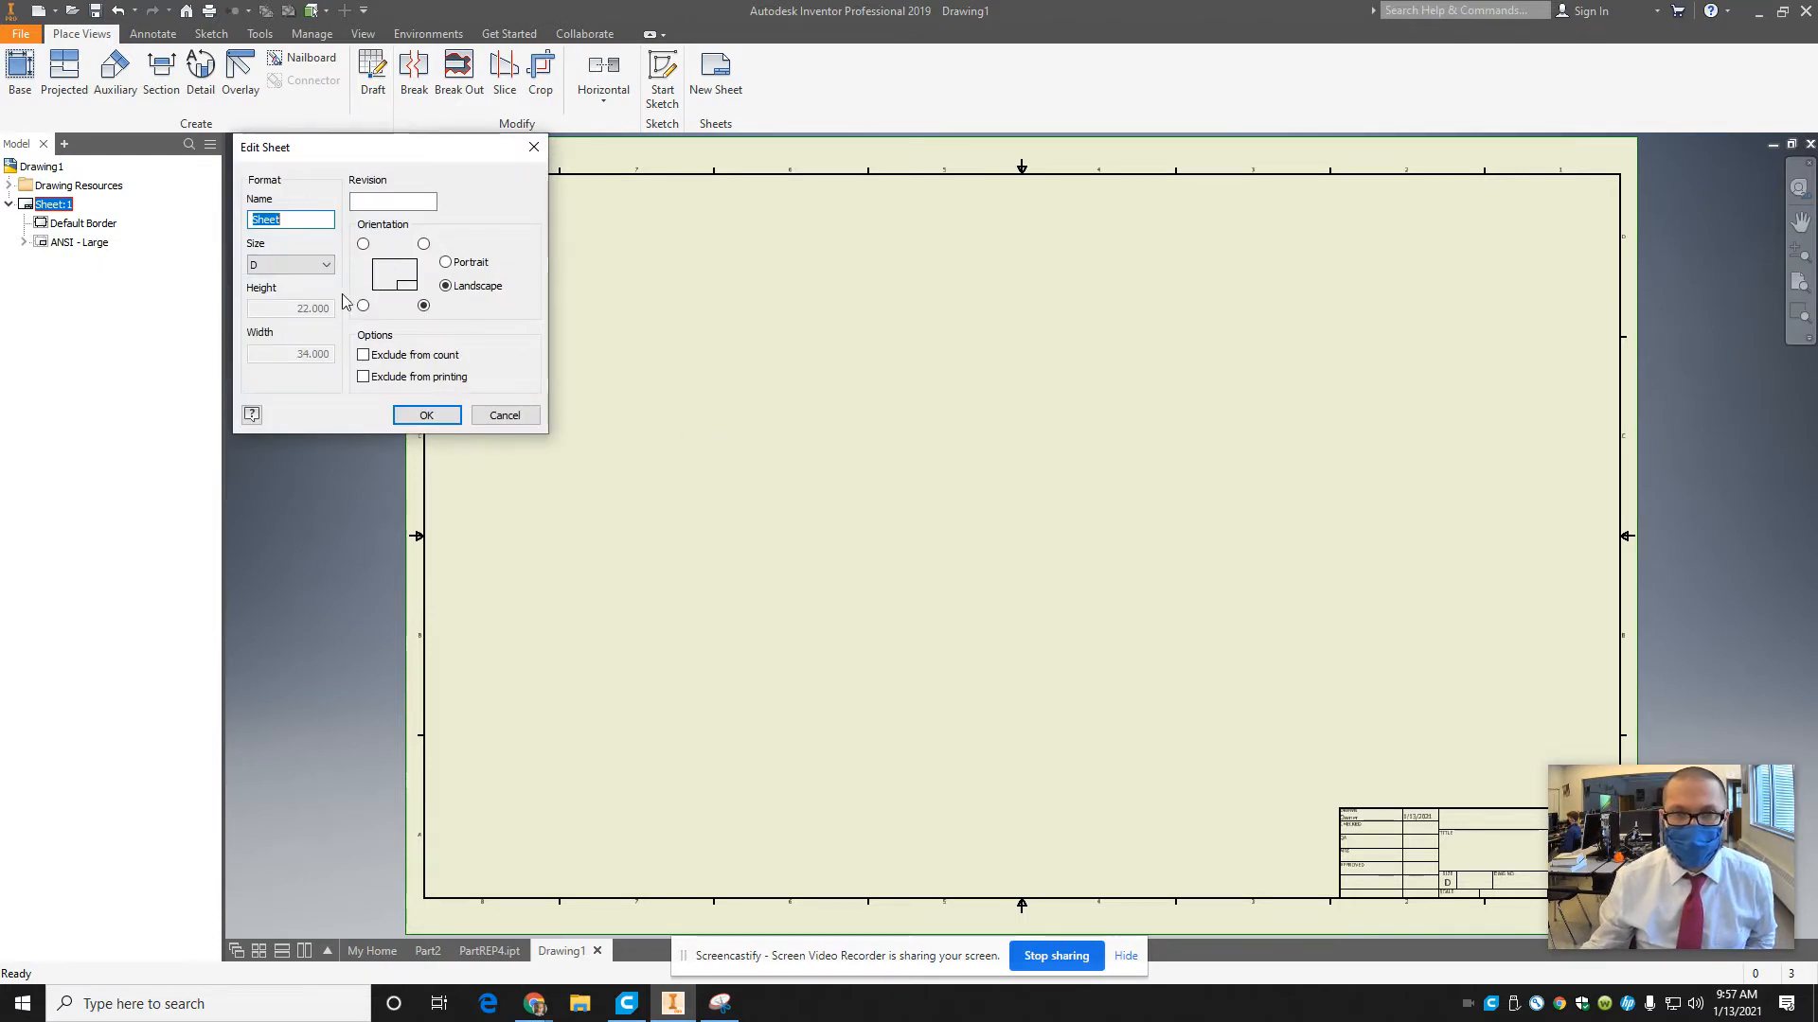
pyautogui.click(314, 267)
pyautogui.scroll(1, 314, 275)
pyautogui.click(293, 278)
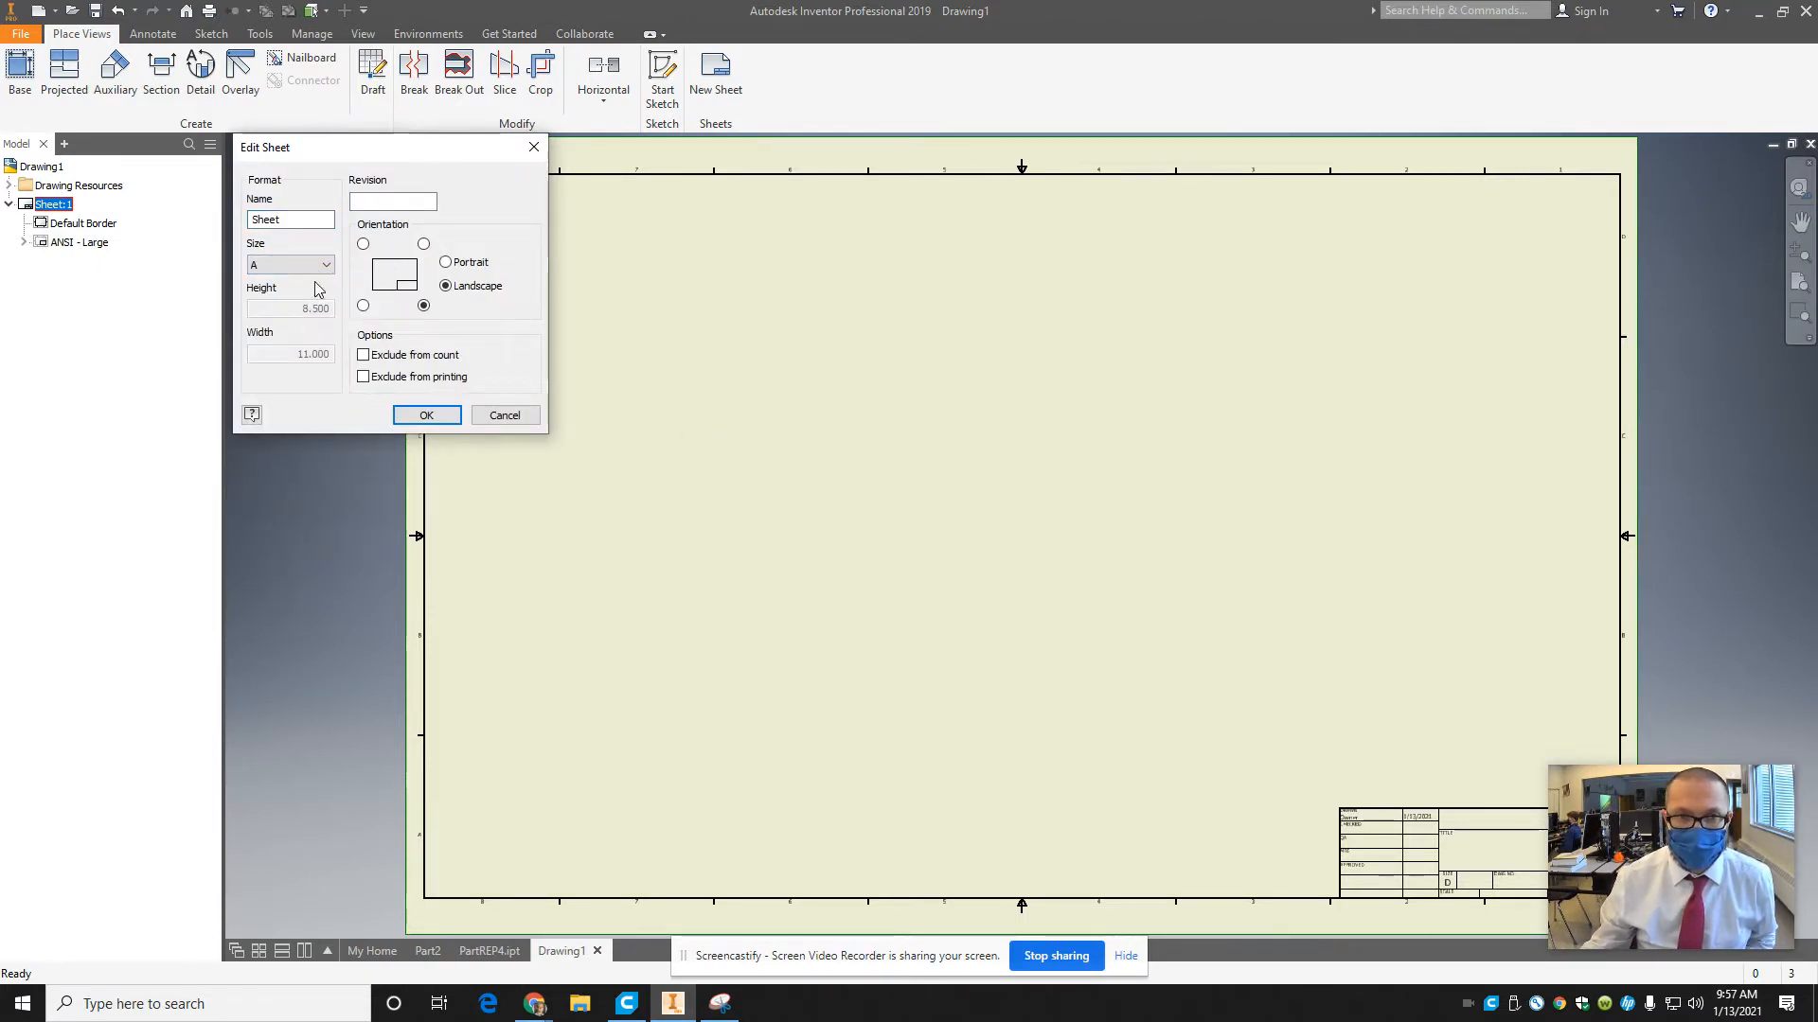
pyautogui.click(453, 415)
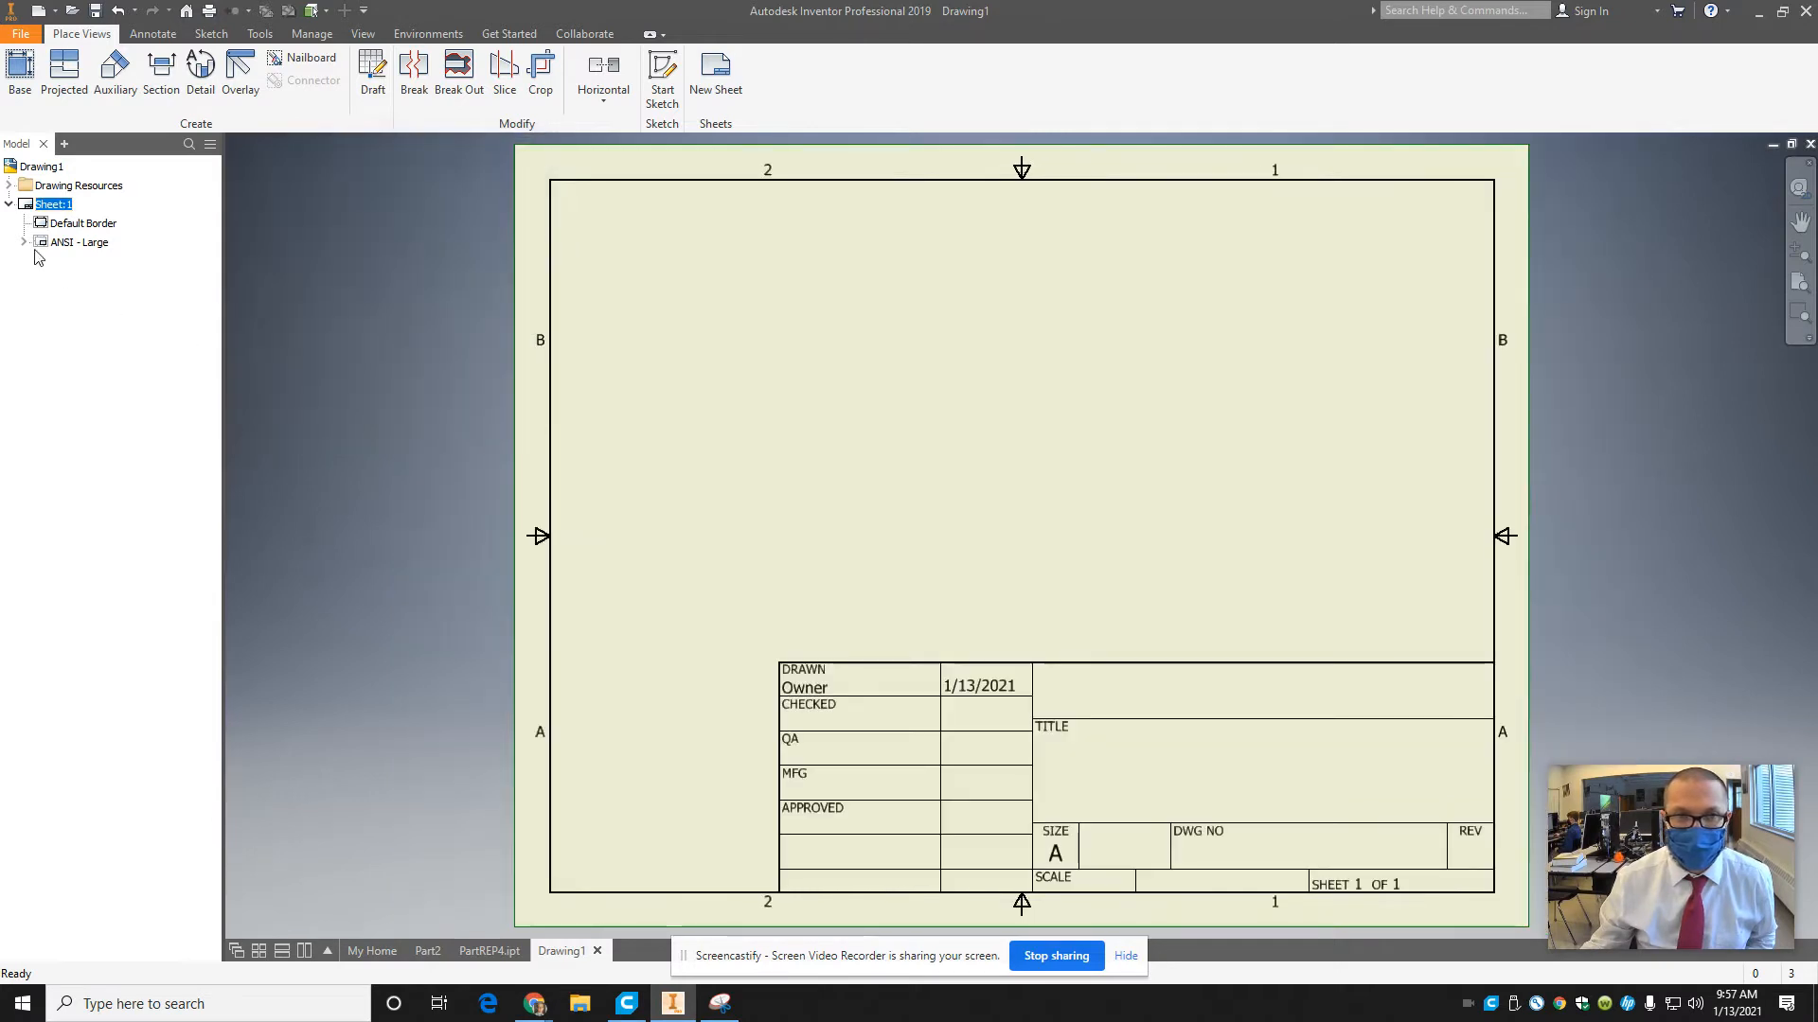
# Delete the ANSI - Large title block from the sheet.
pyautogui.rightClick(52, 244)
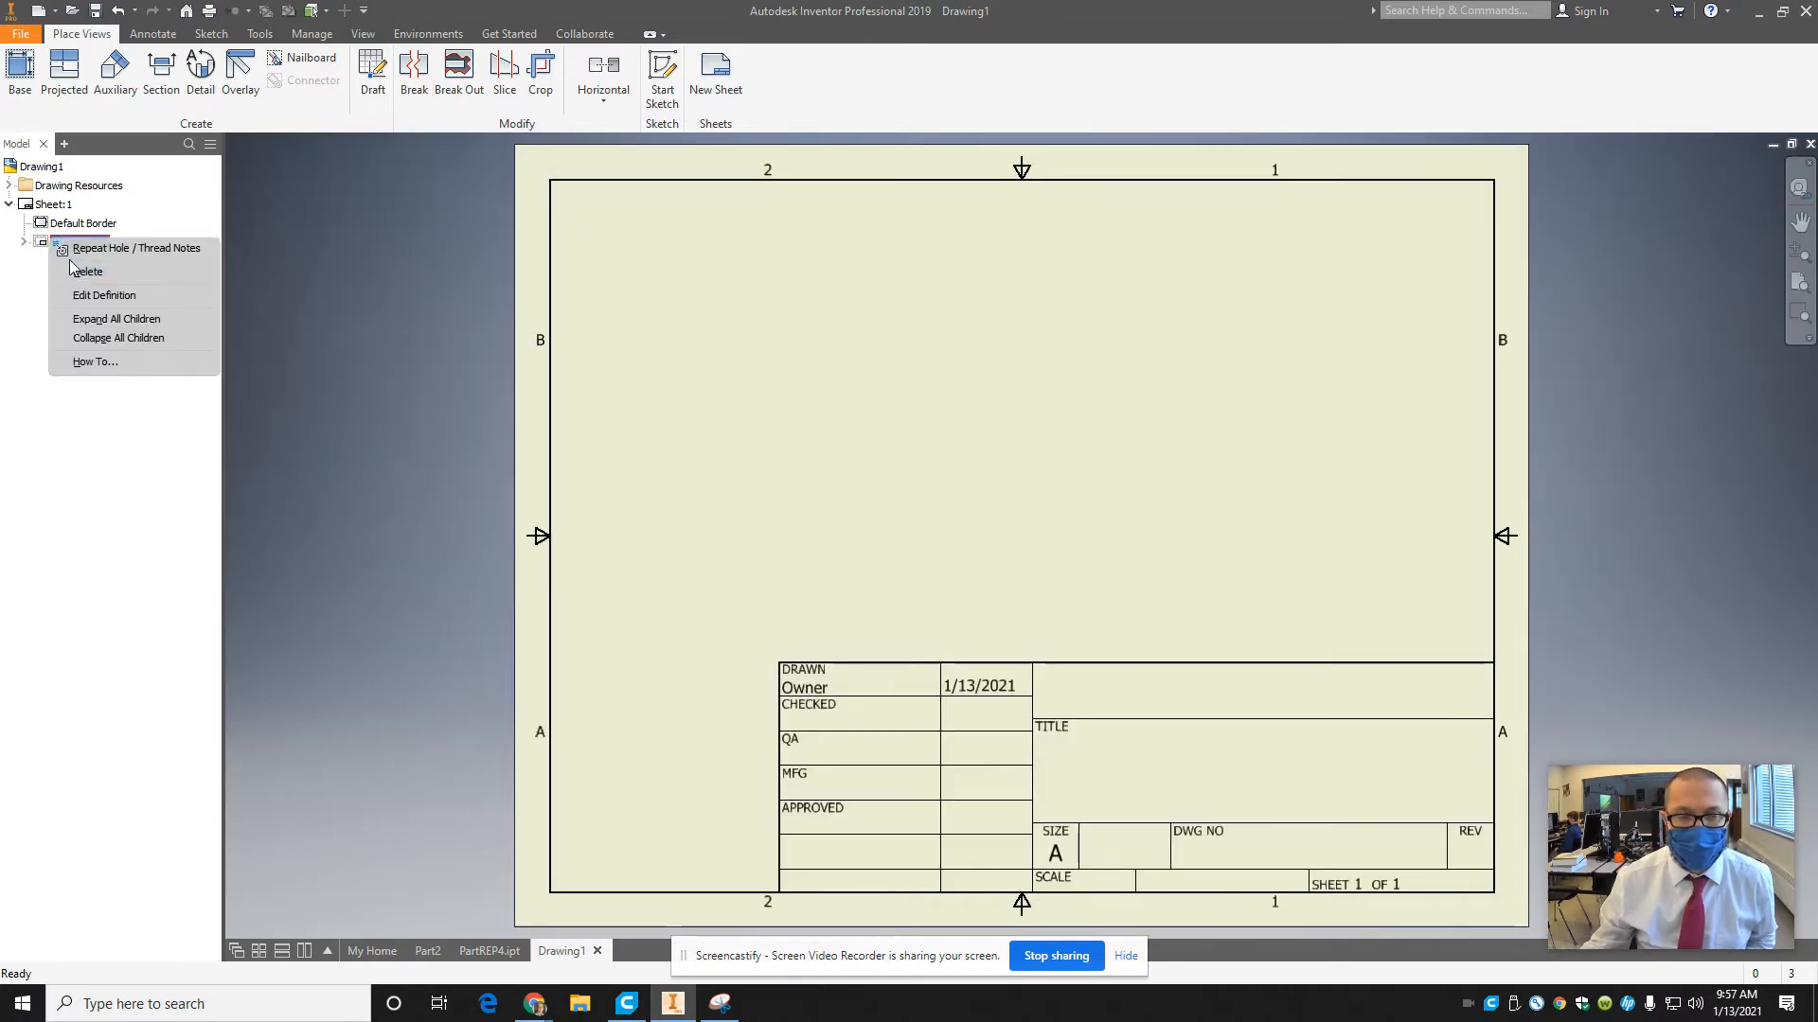
pyautogui.click(43, 245)
pyautogui.rightClick(47, 244)
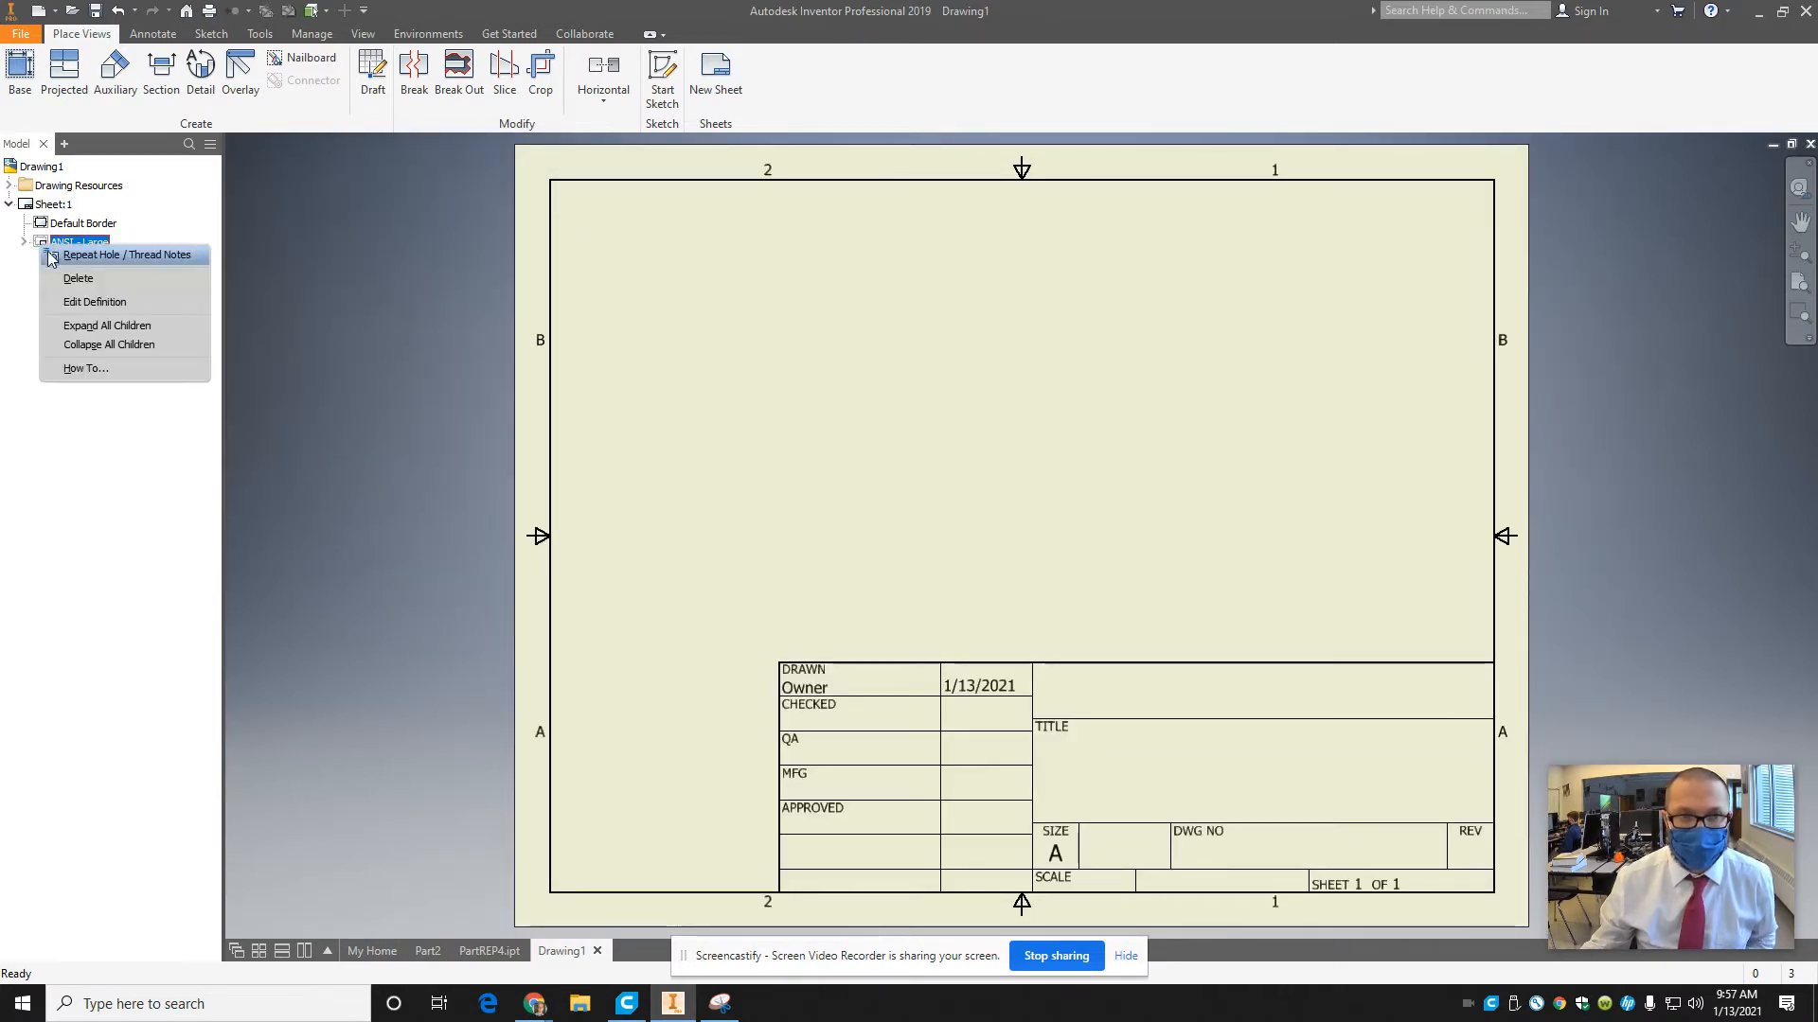
pyautogui.click(87, 272)
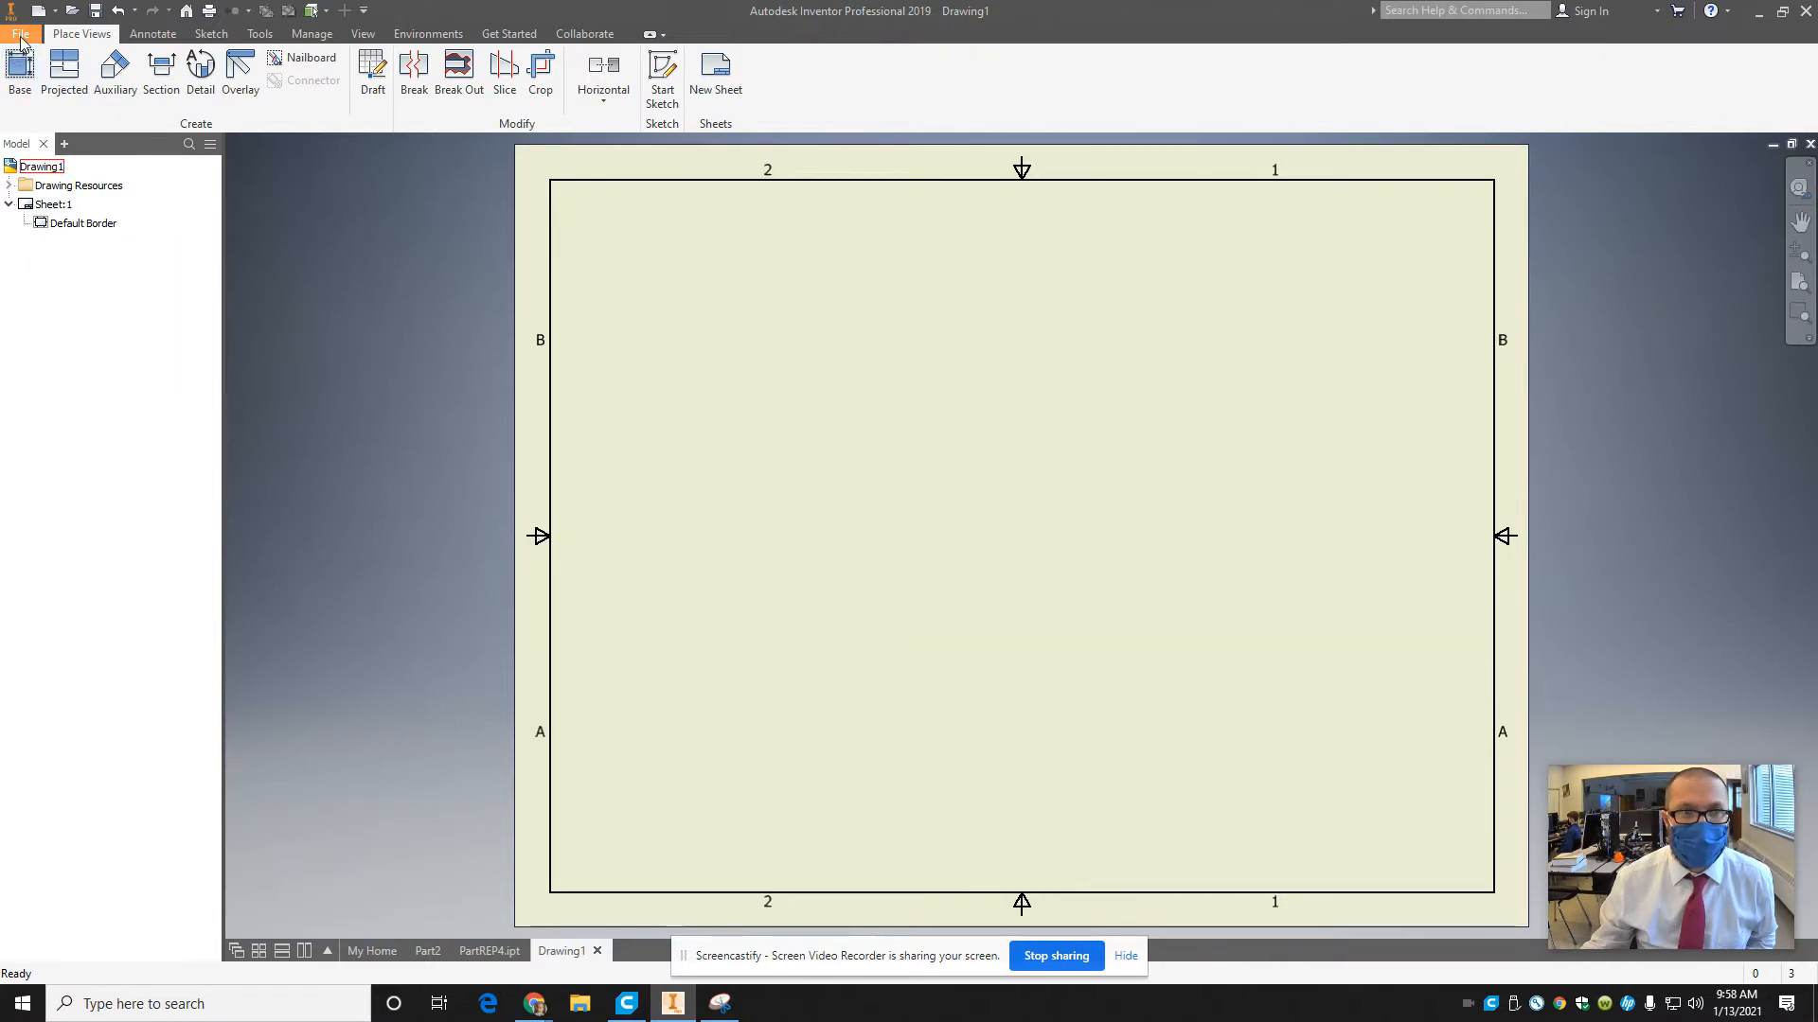
# Save a copy of the drawing as a template named CBAEngineeringStandard.dwg in the Templates folder.
pyautogui.click(21, 34)
pyautogui.moveTo(118, 241)
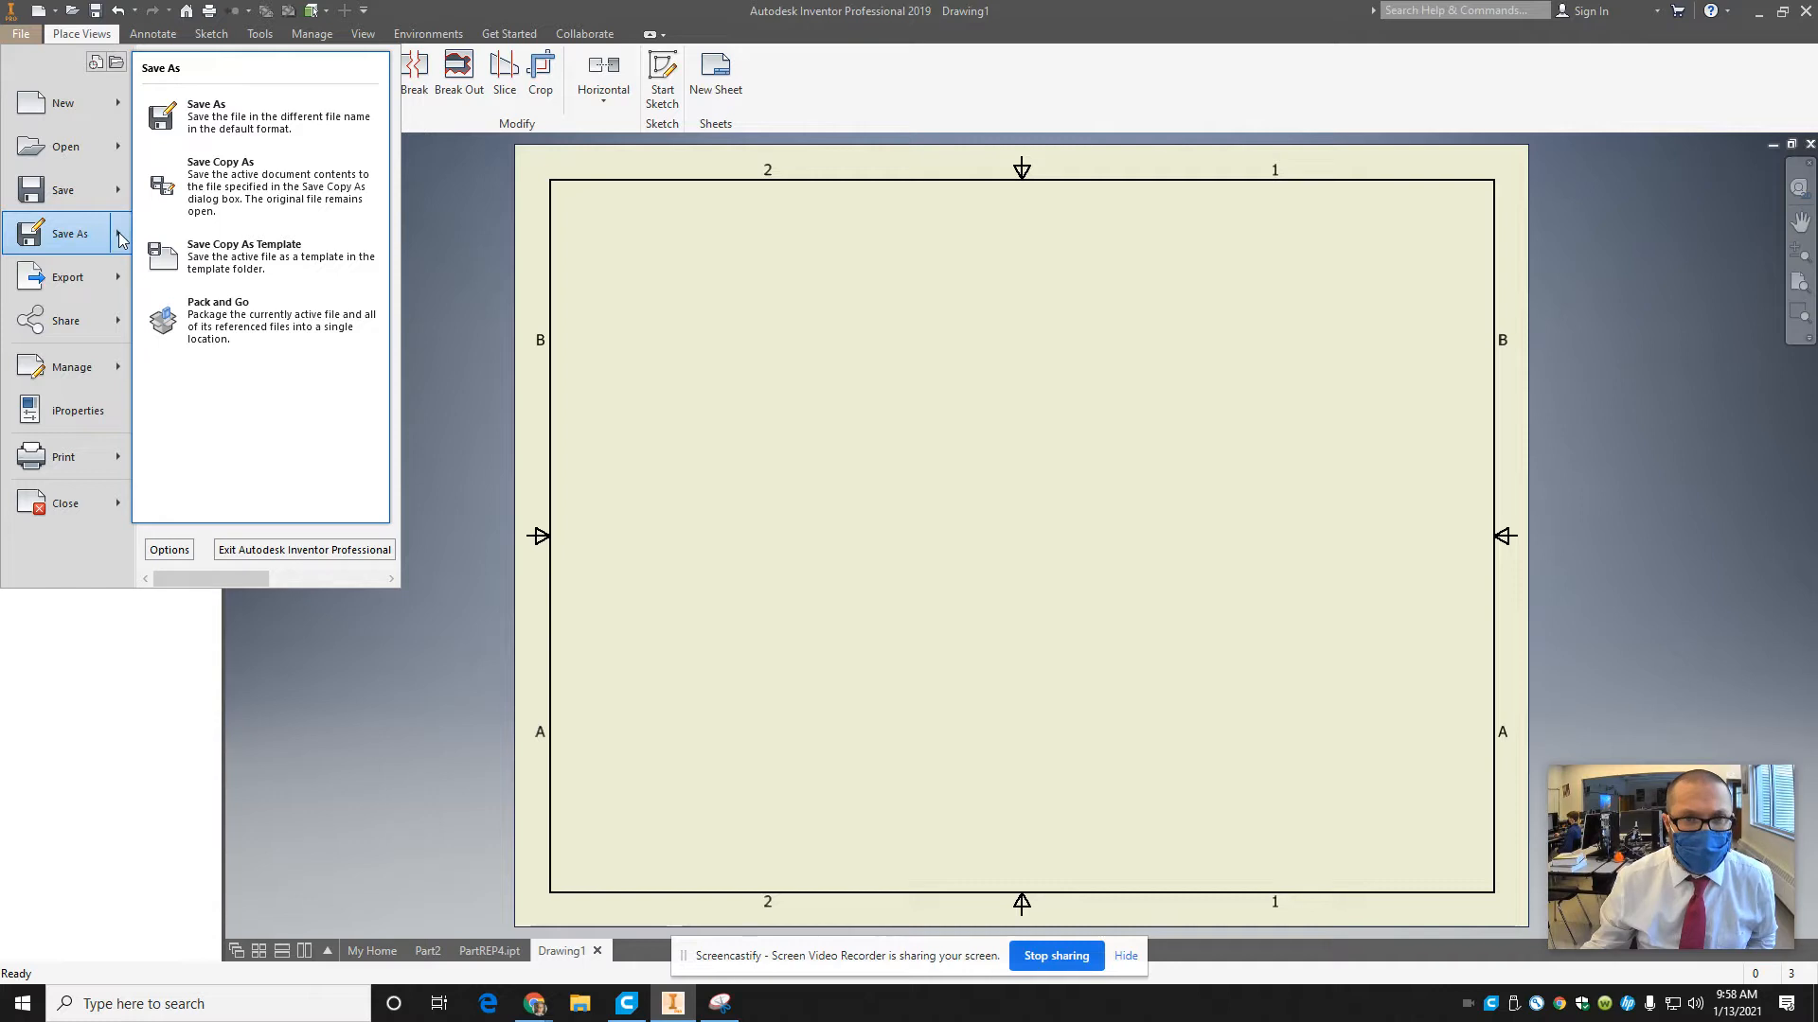
pyautogui.click(209, 244)
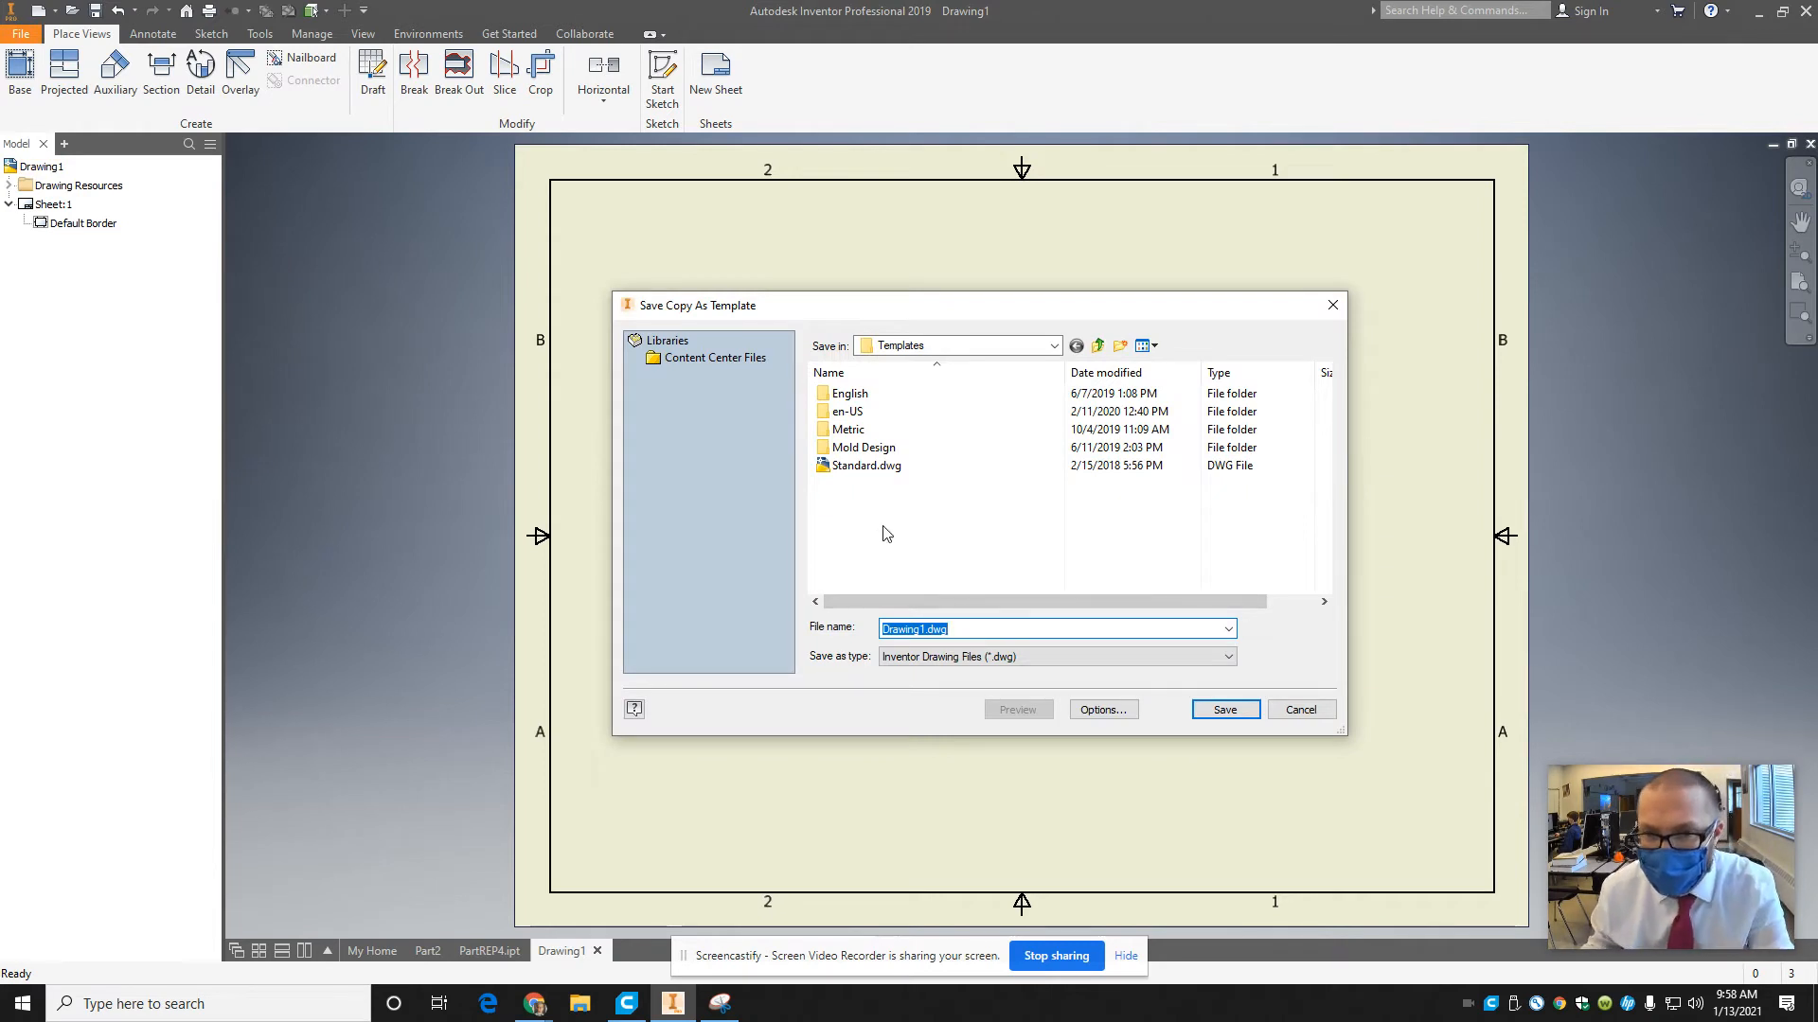
pyautogui.click(922, 629)
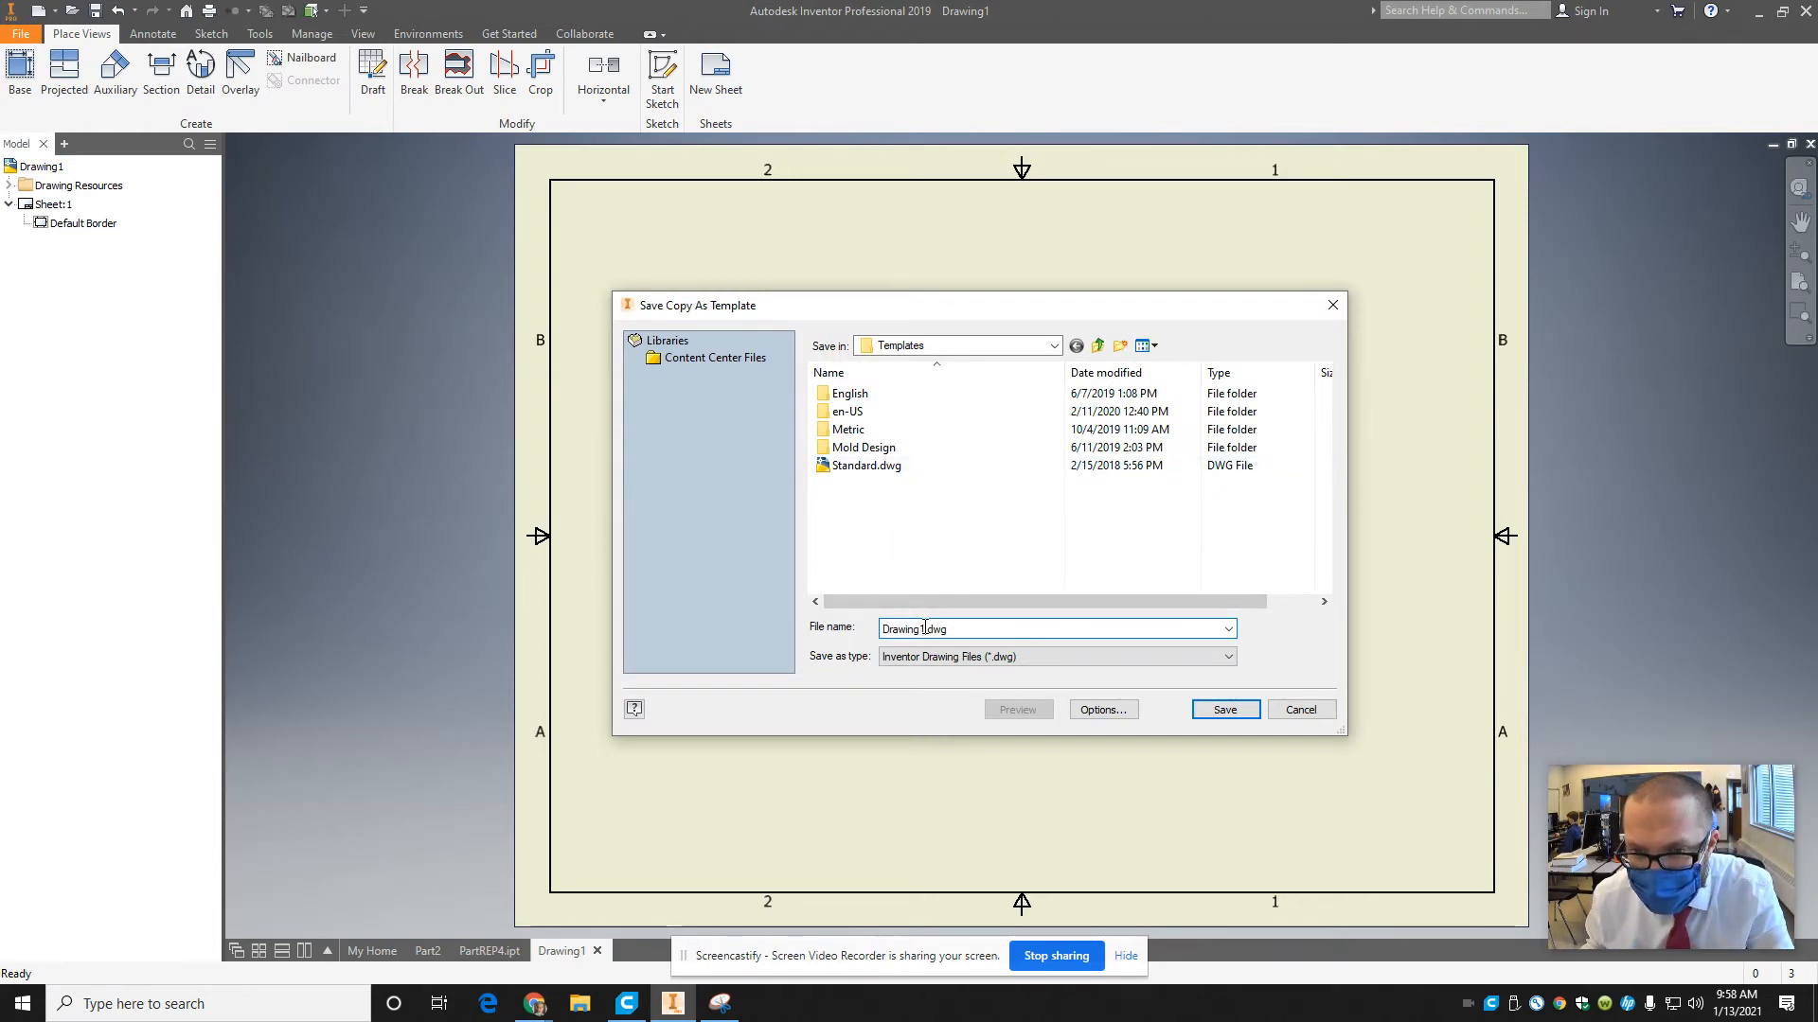
pyautogui.moveTo(925, 629); pyautogui.dragTo(773, 627)
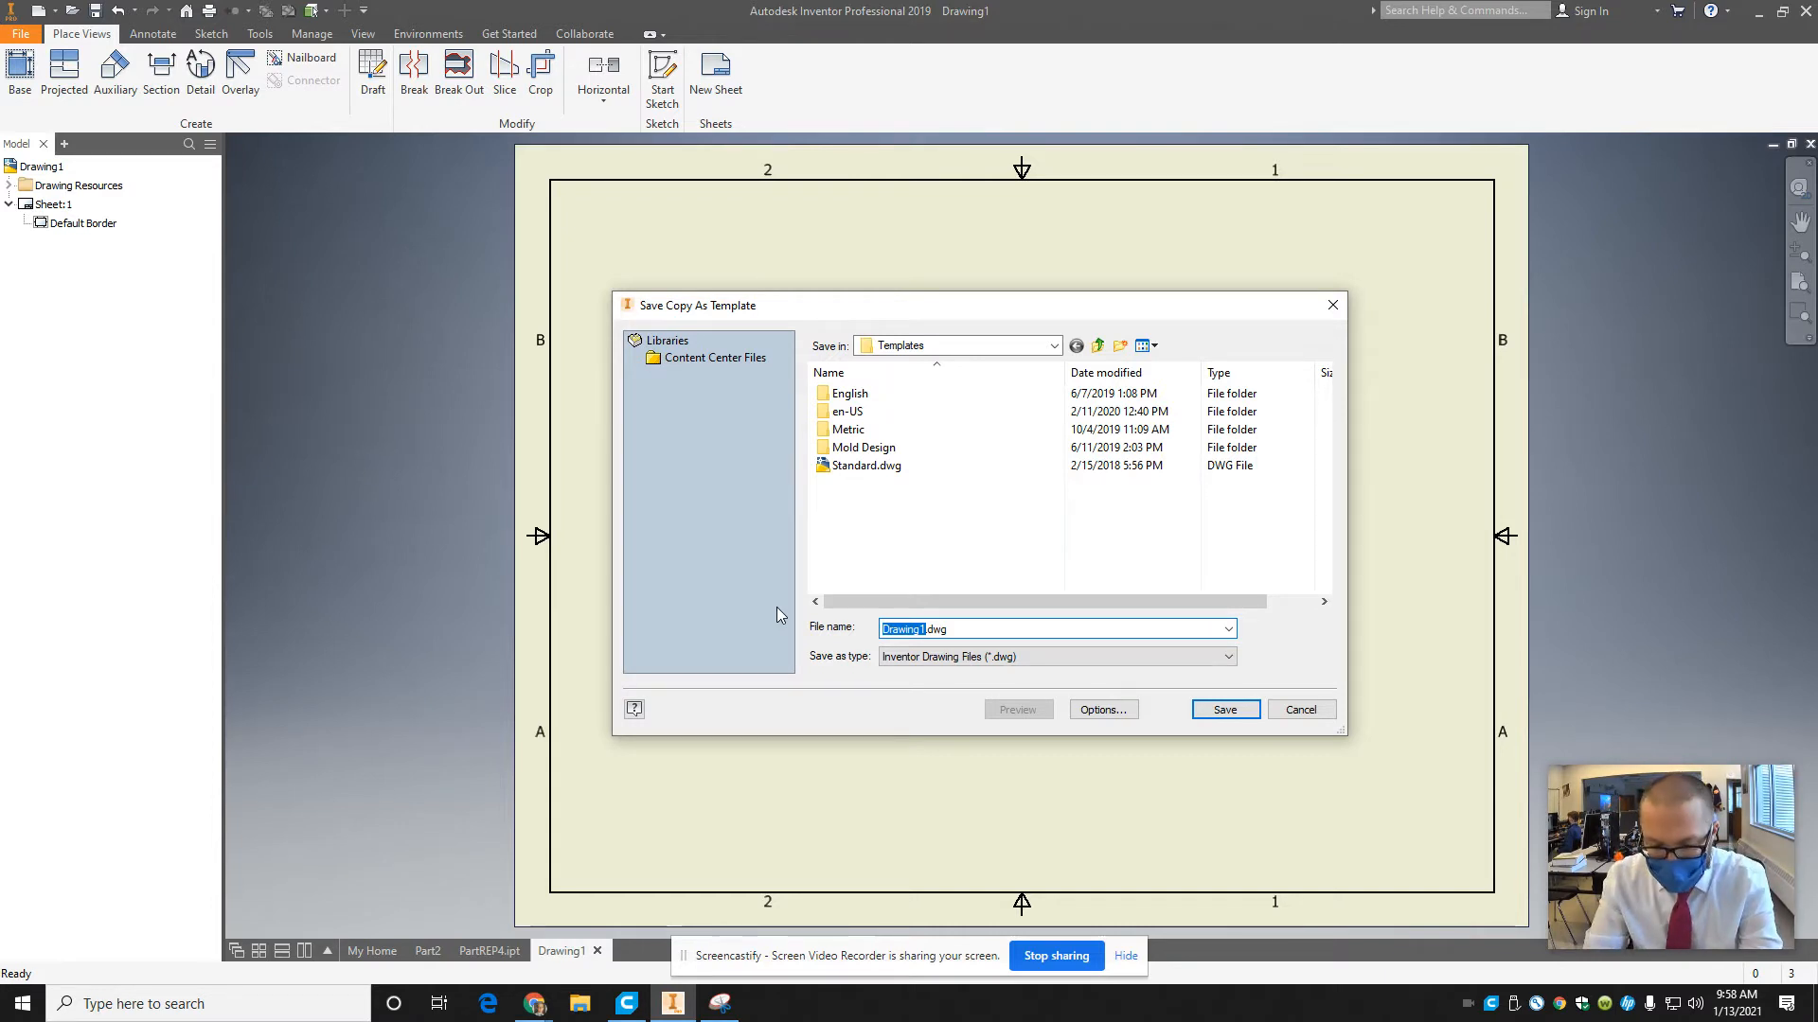
pyautogui.write('CBAEng')
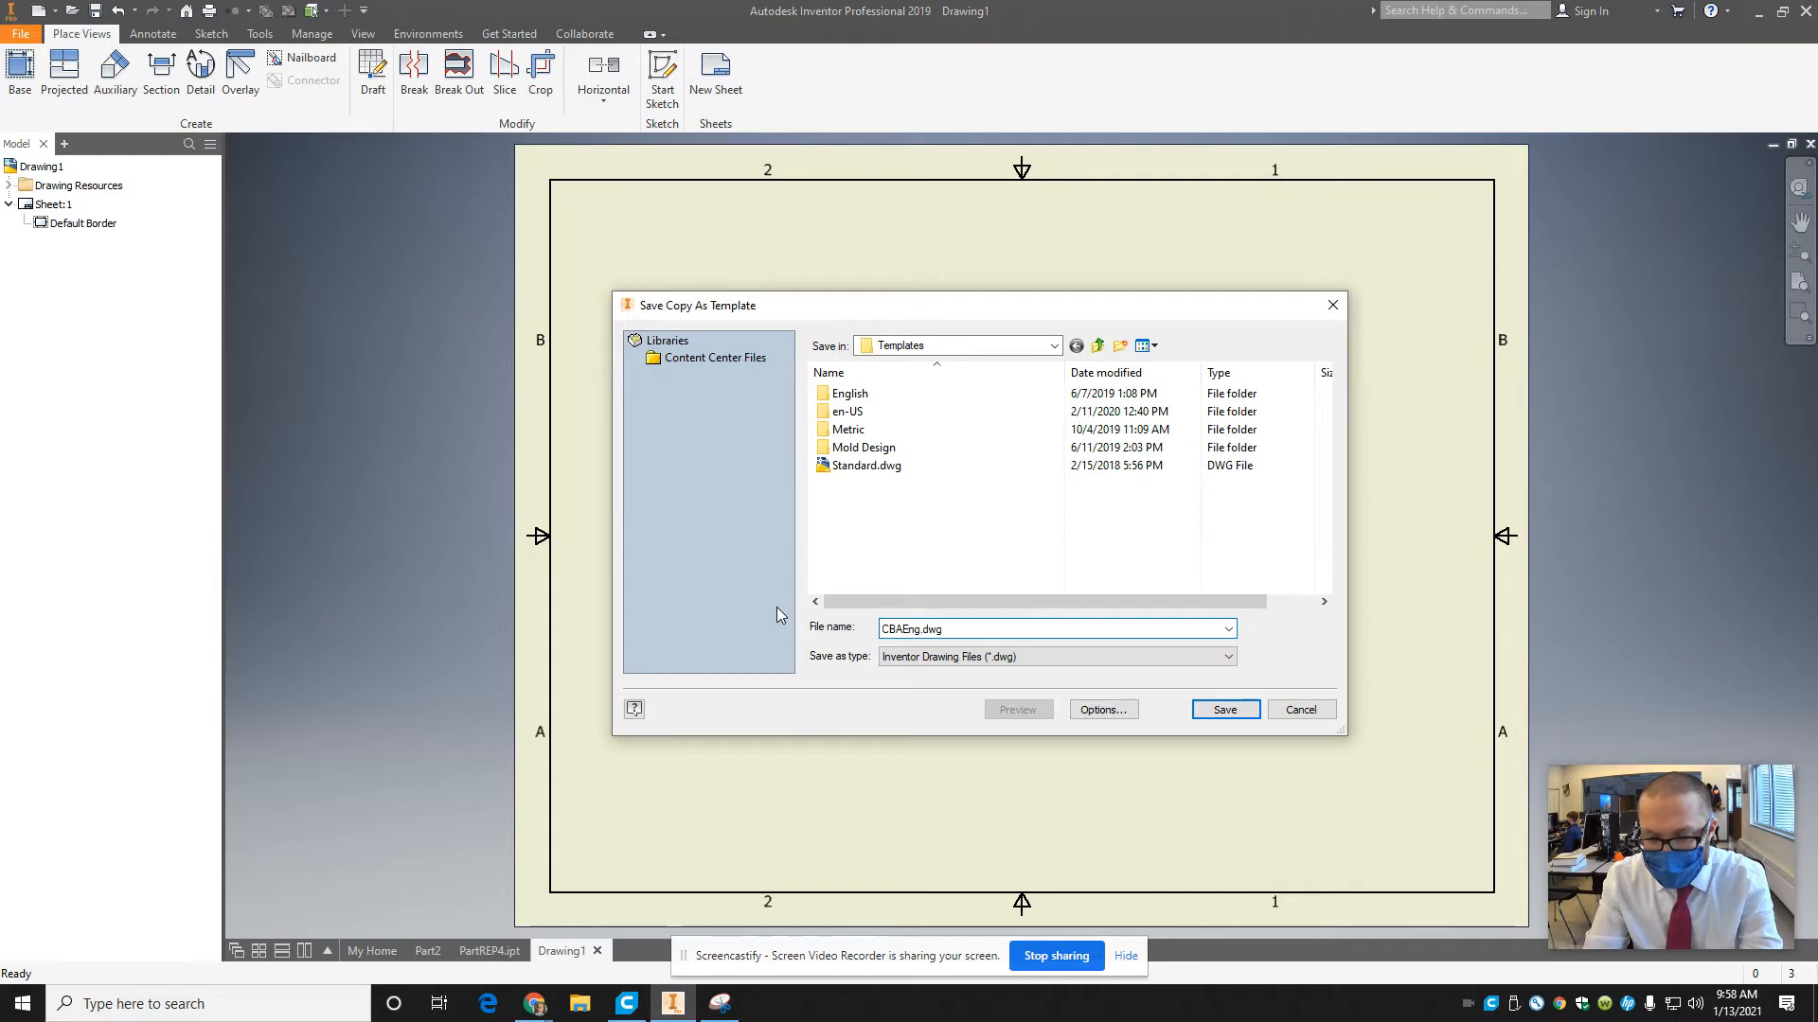
pyautogui.write('ineeringSta')
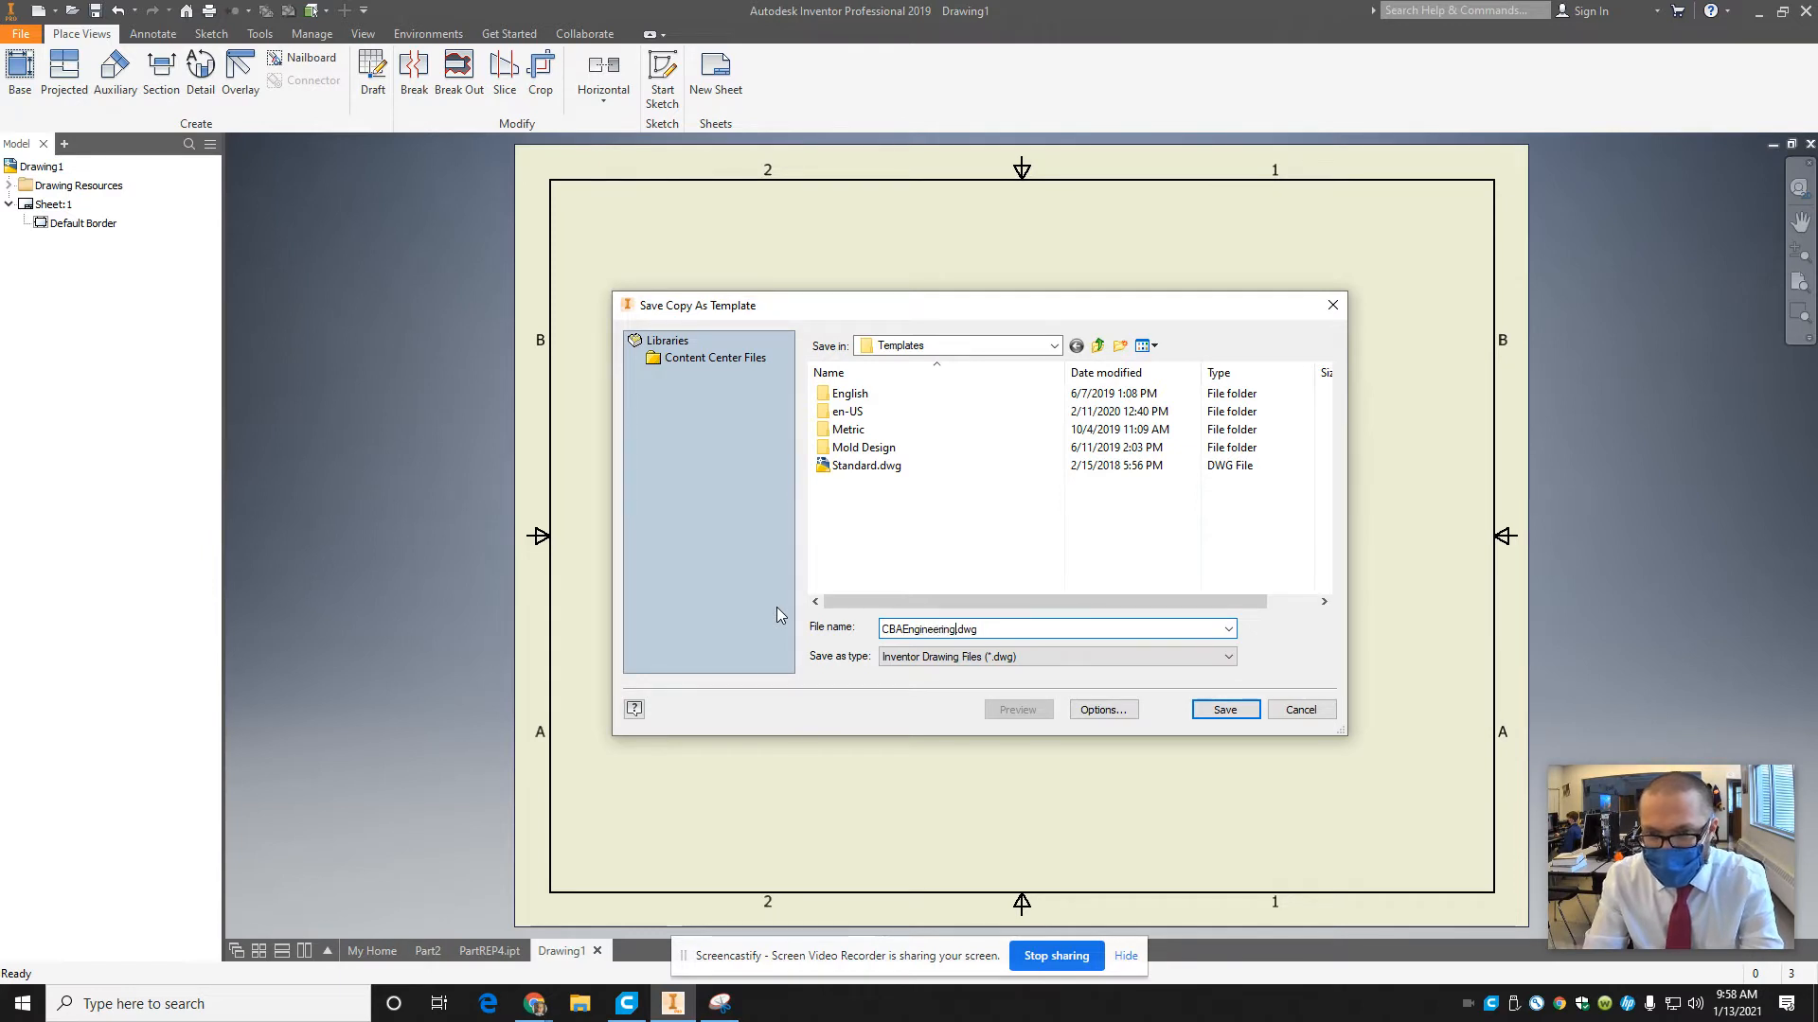
pyautogui.write('ndard')
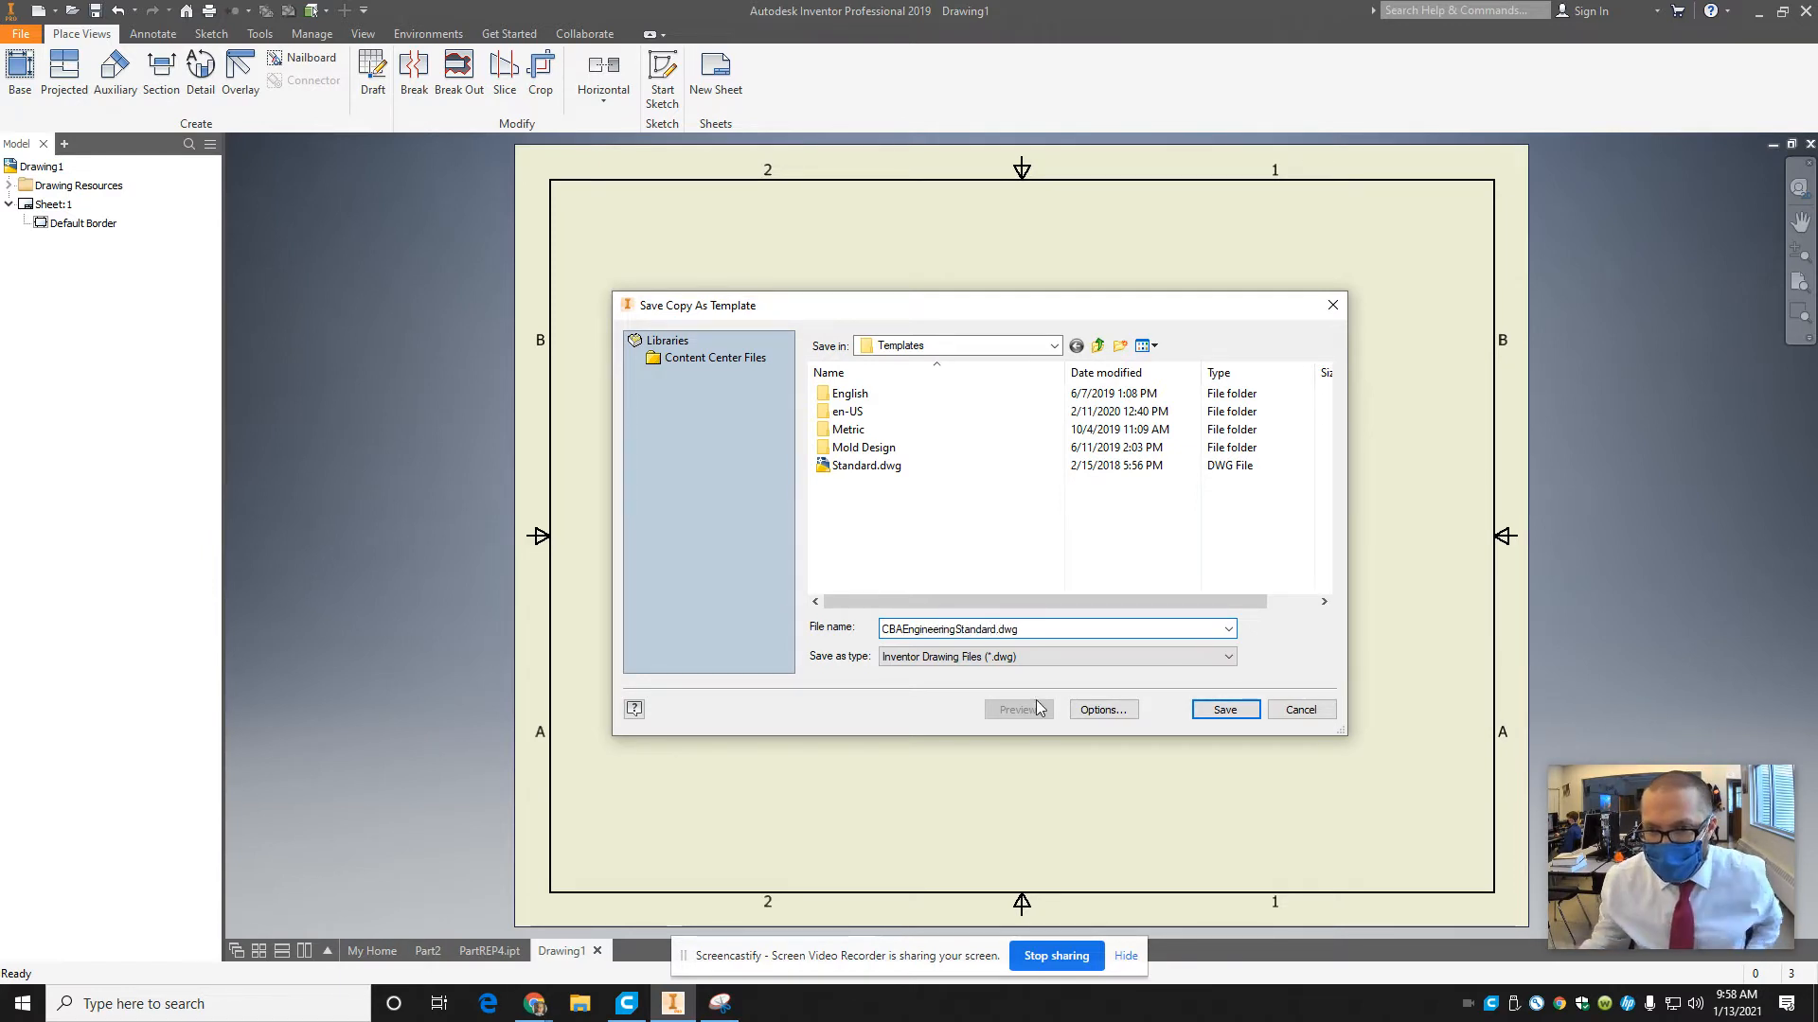
pyautogui.click(1204, 709)
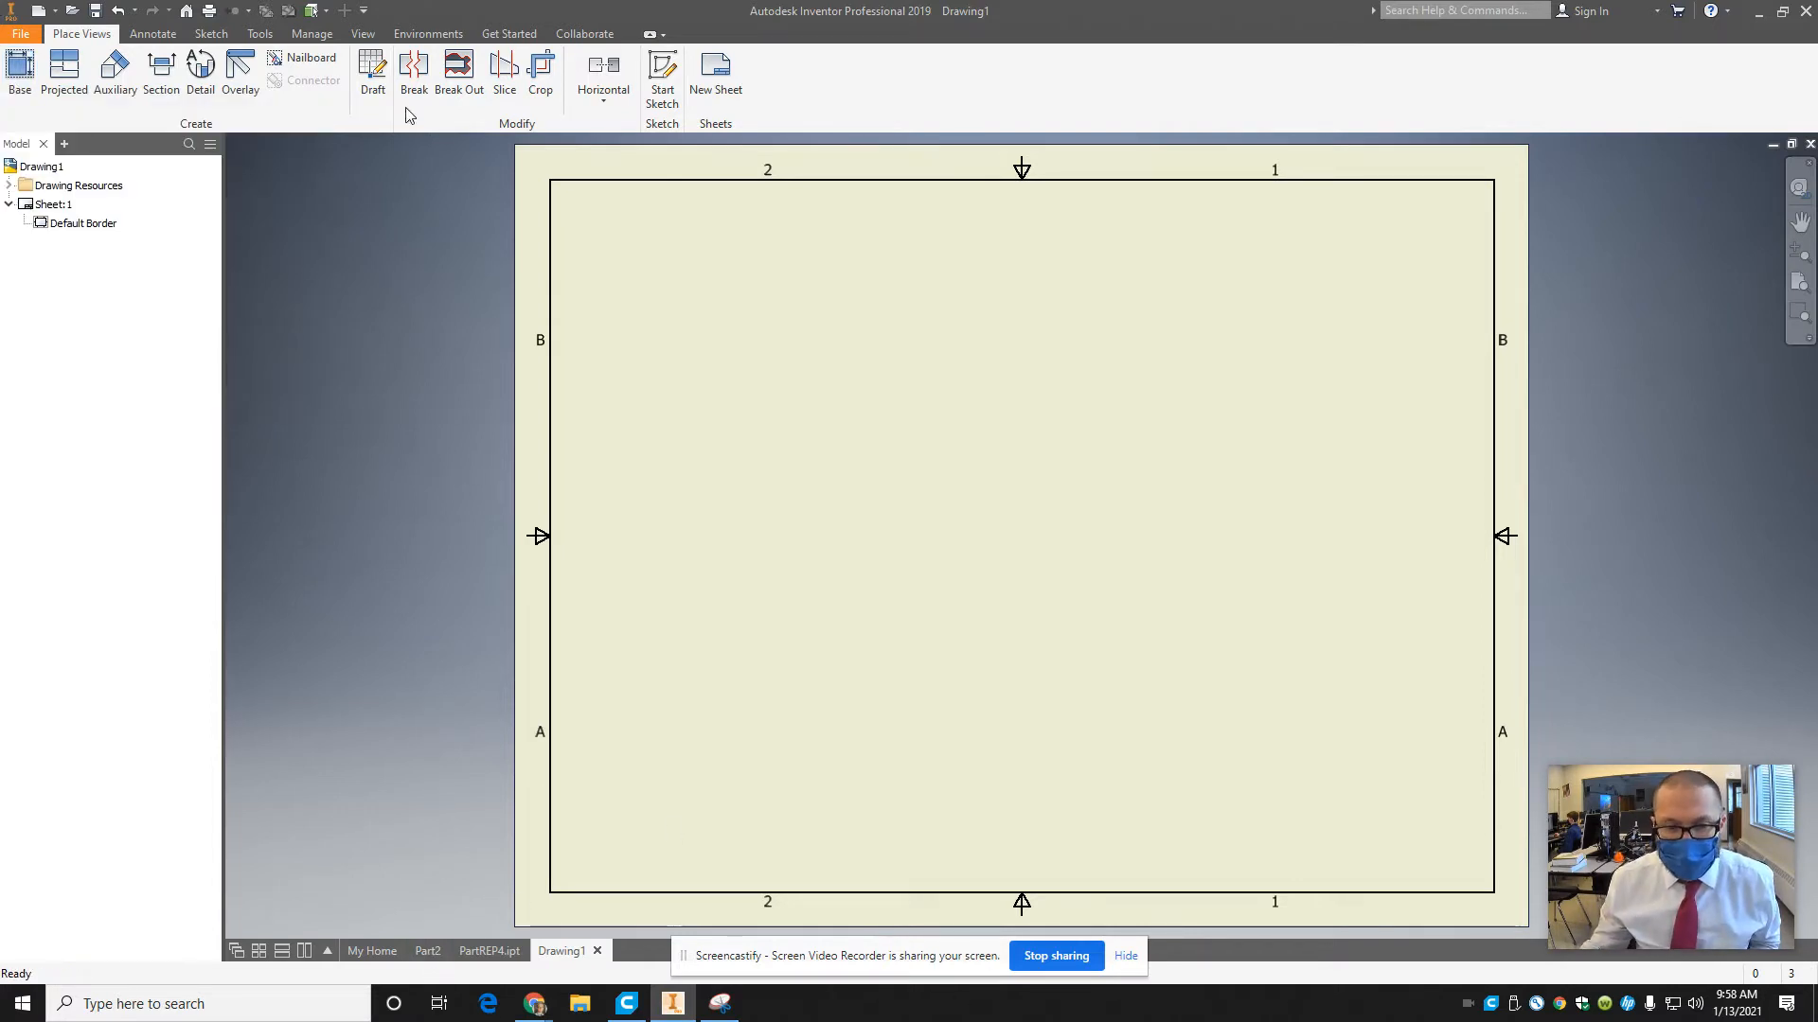
# Close Drawing1 without saving its changes.
pyautogui.click(673, 1003)
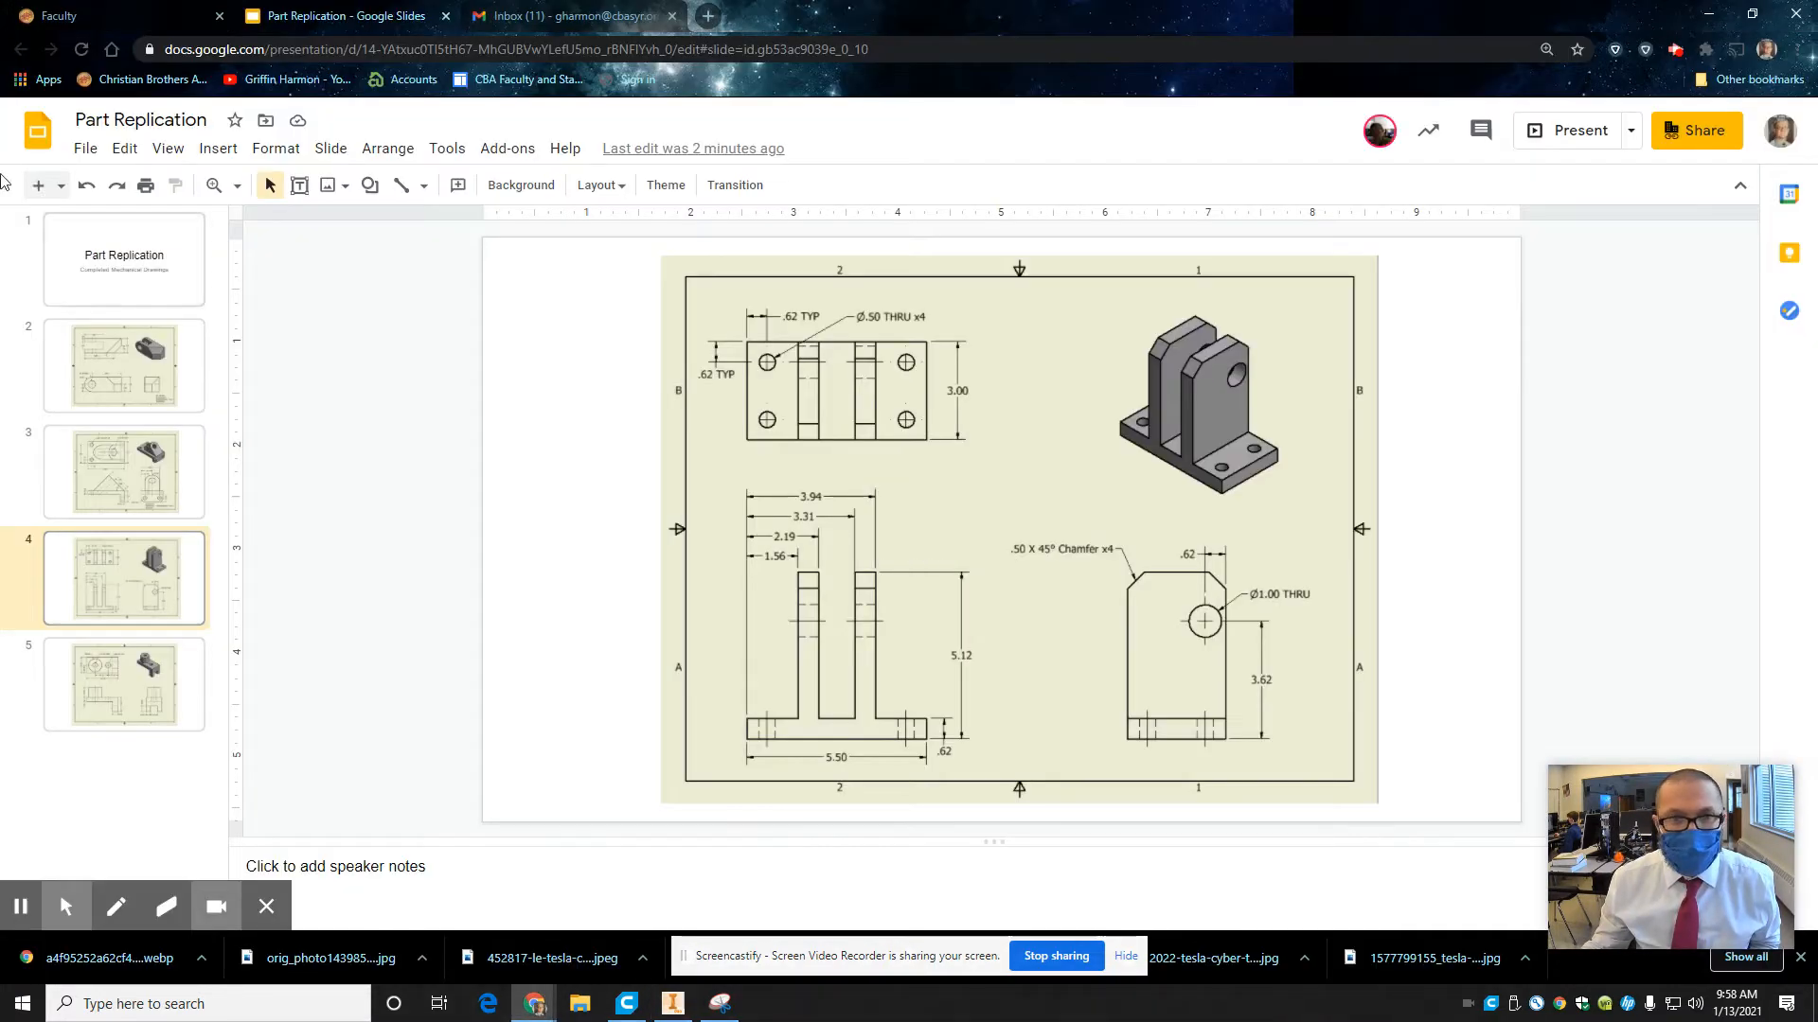
pyautogui.click(673, 1003)
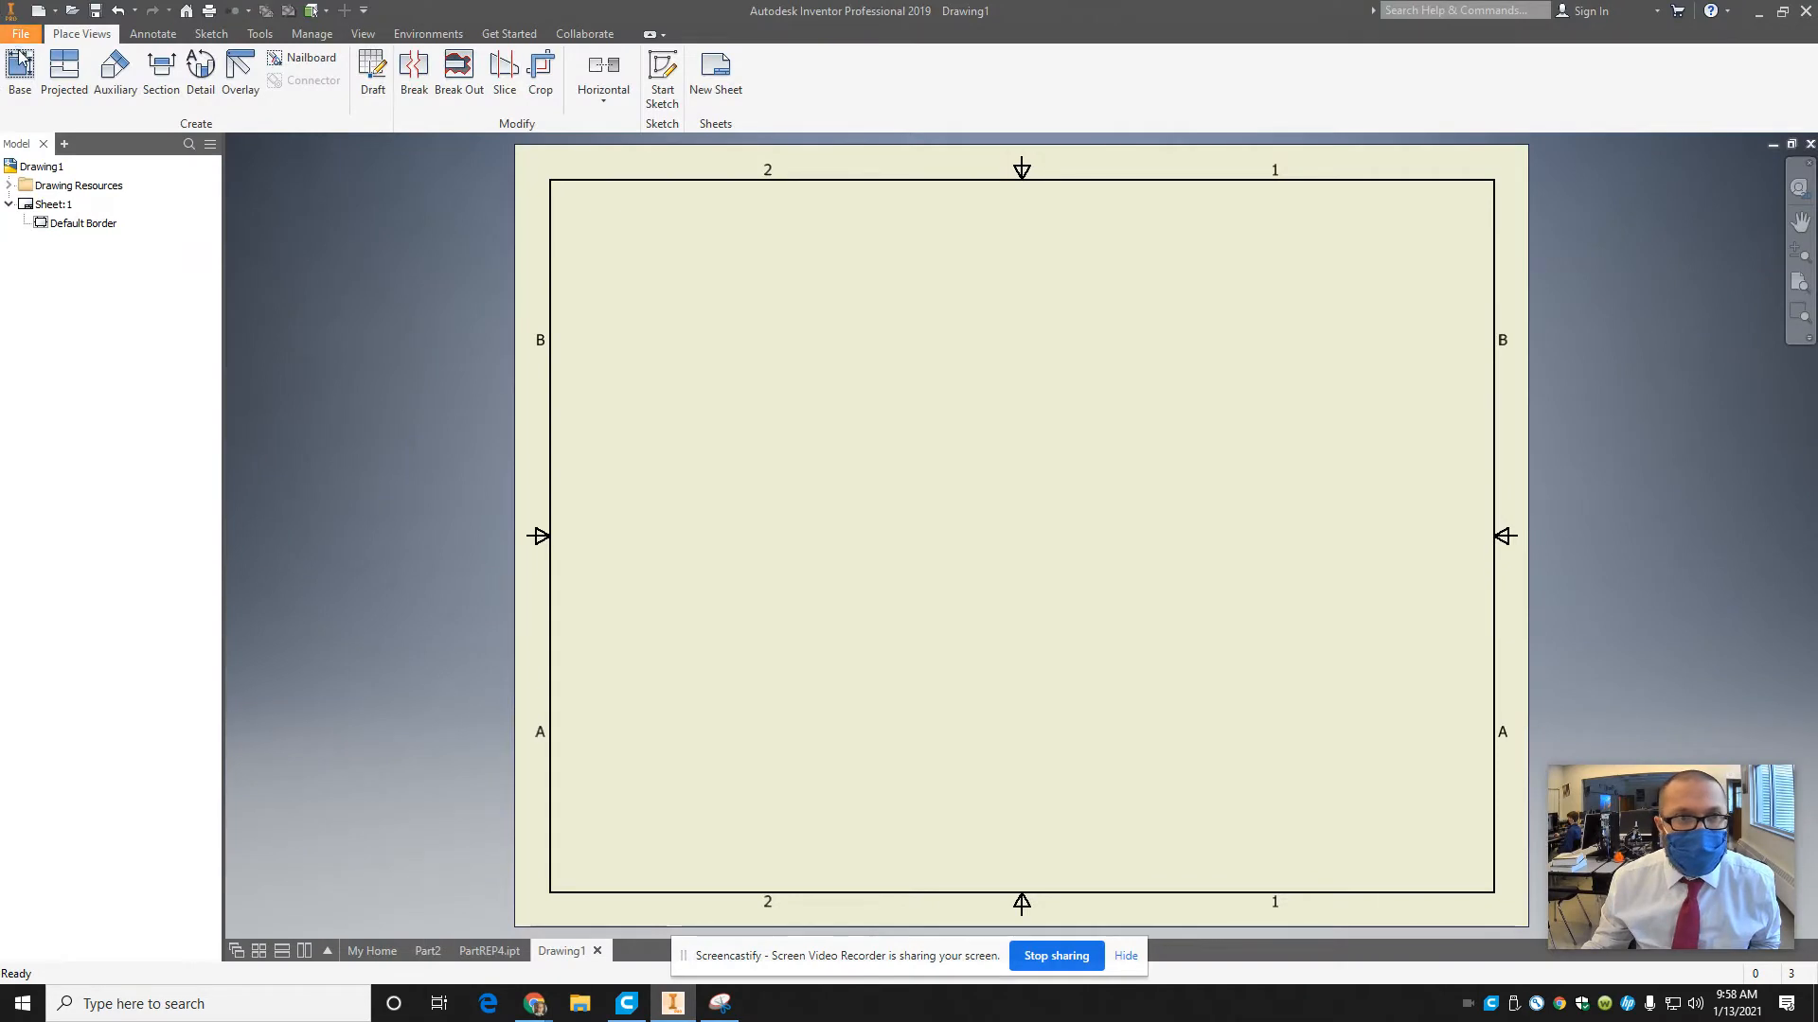
pyautogui.click(597, 951)
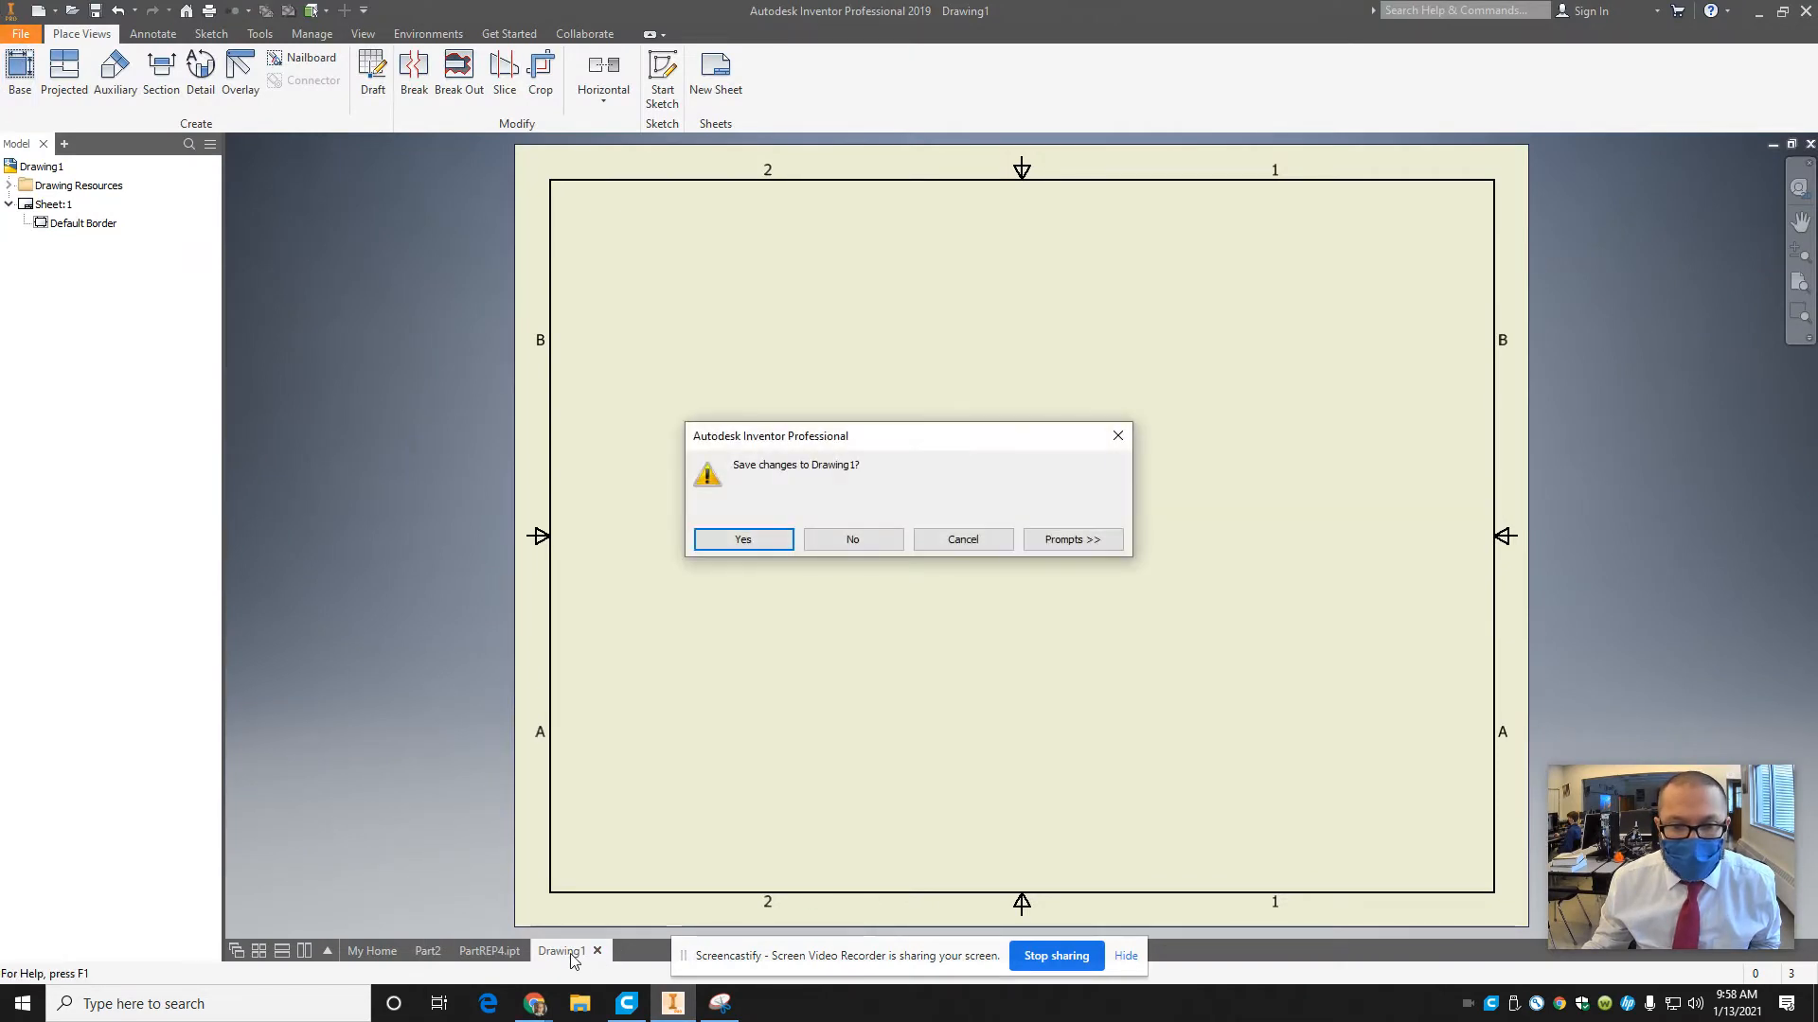
pyautogui.click(849, 539)
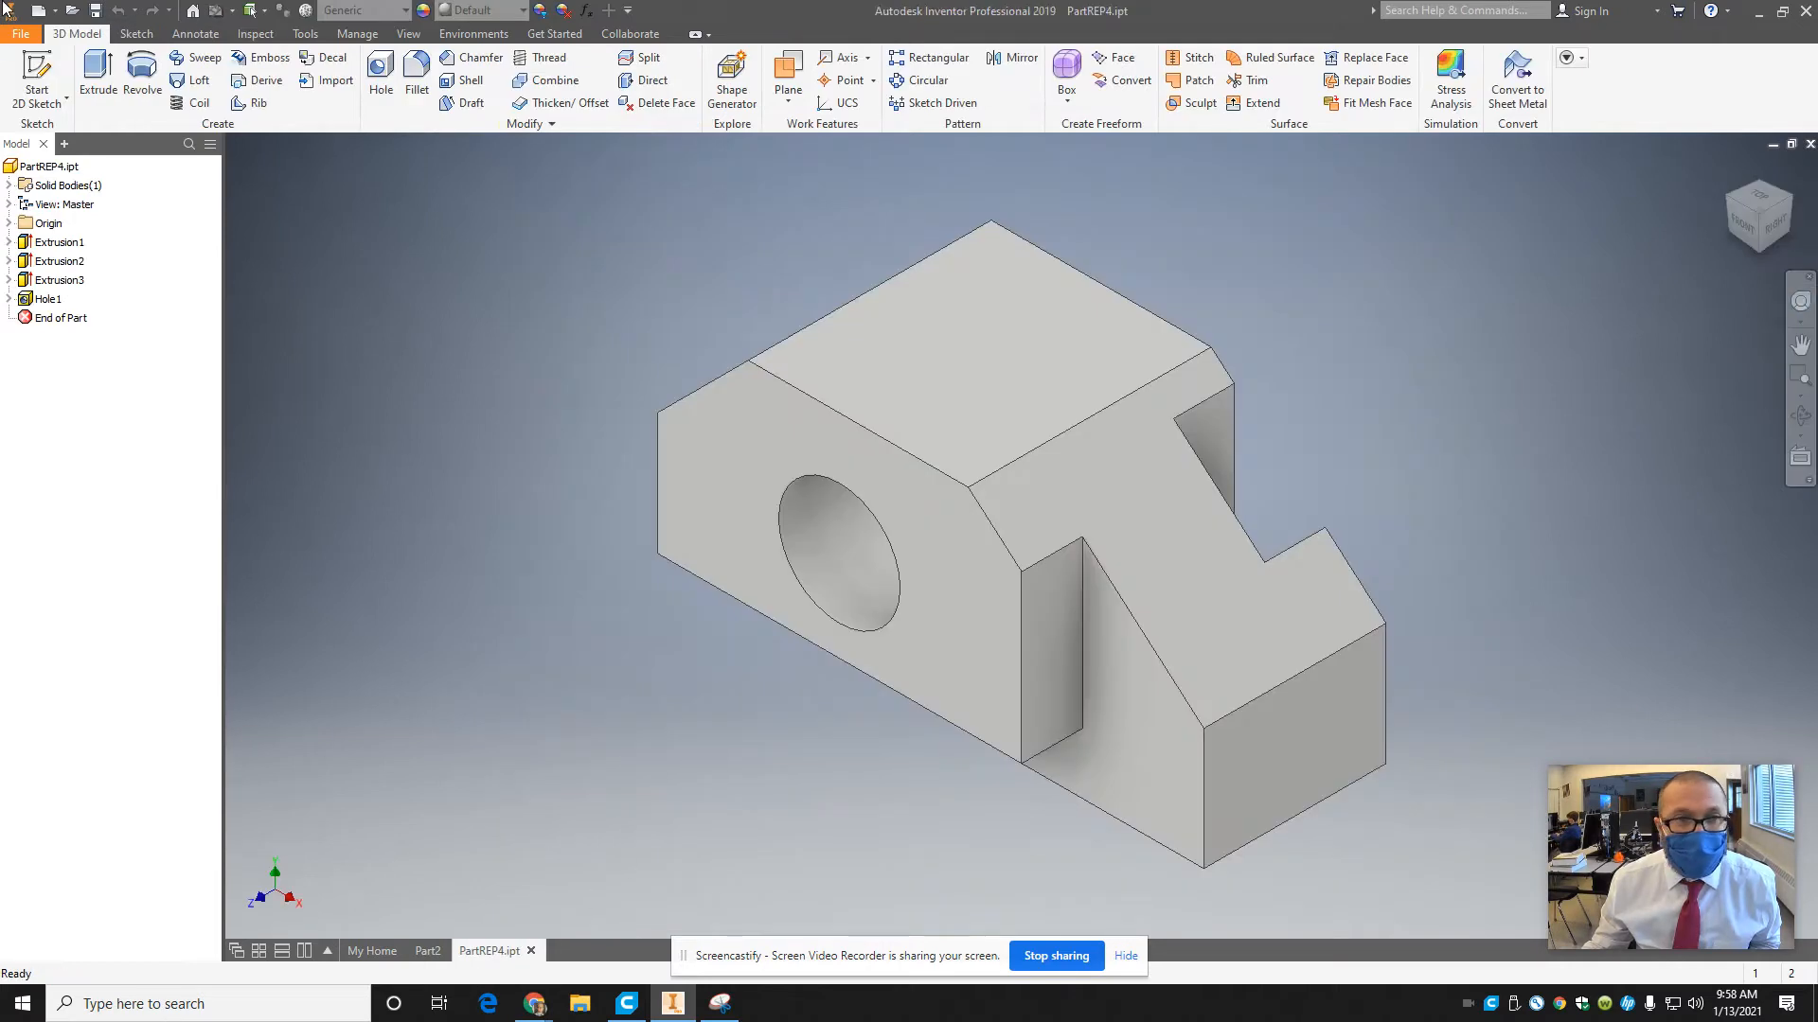
# Create a new drawing from the CBAEngineeringStandard.dwg template.
pyautogui.click(23, 35)
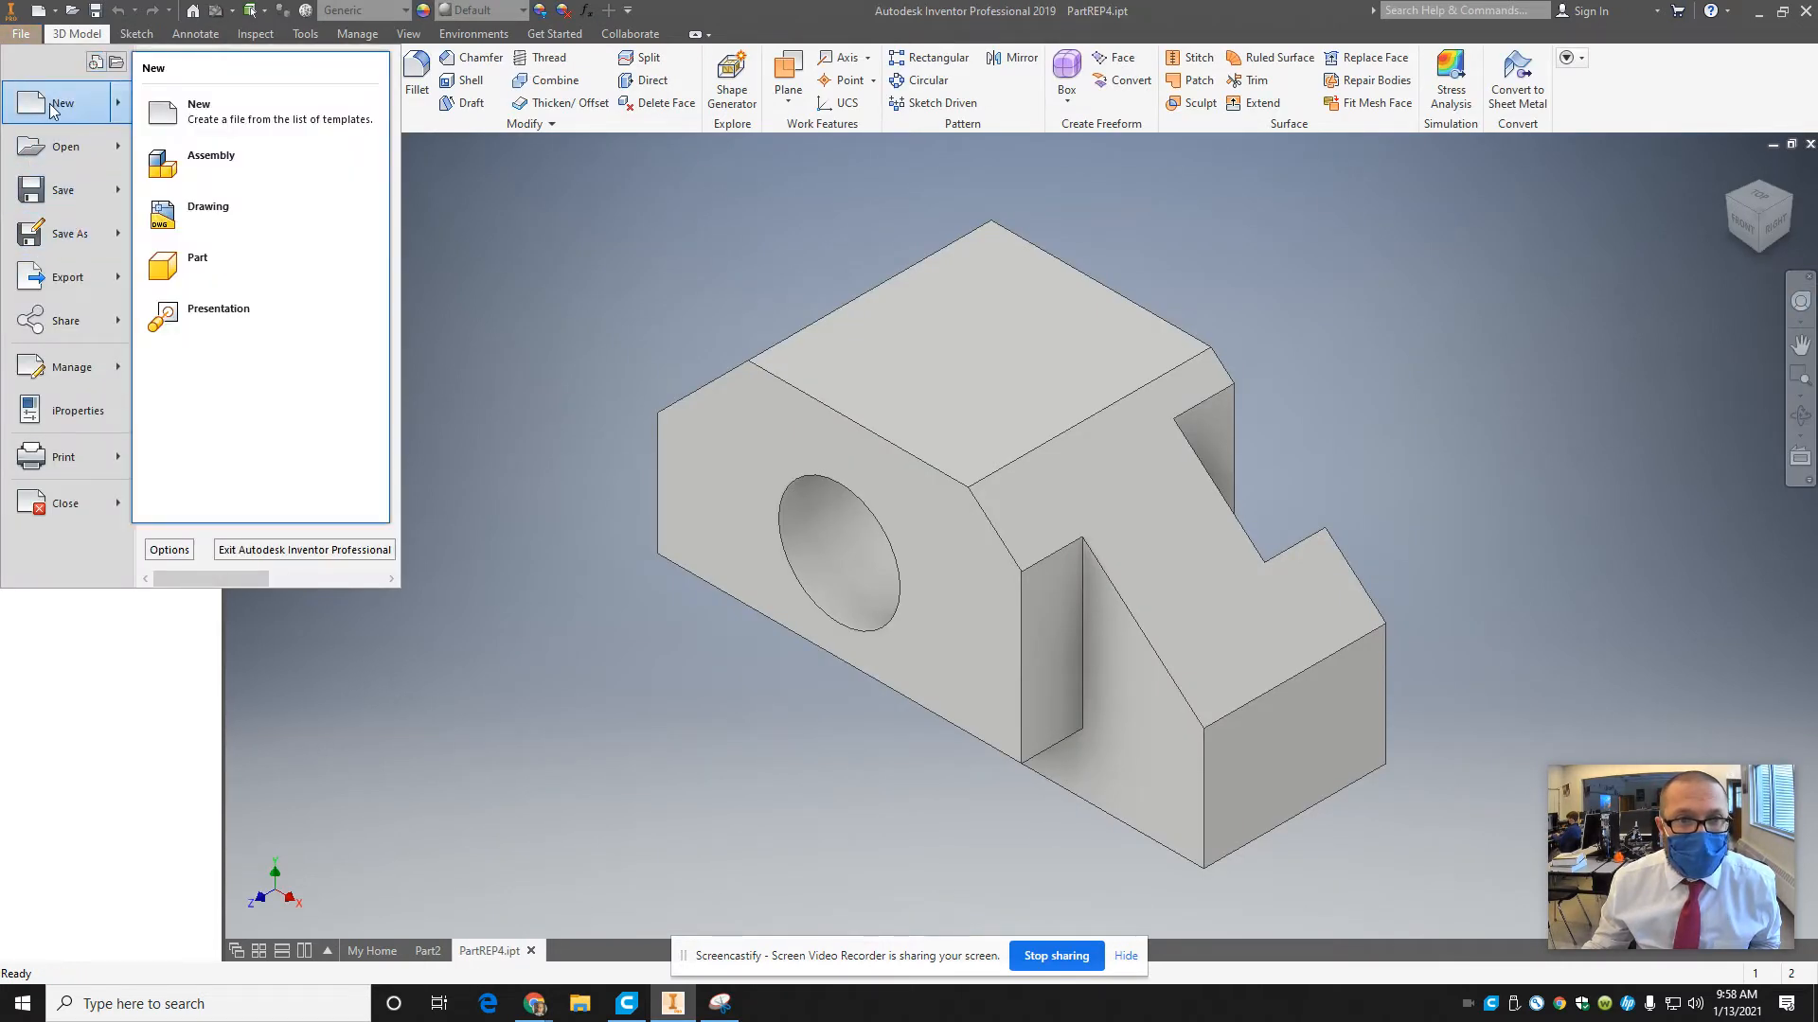
pyautogui.click(53, 109)
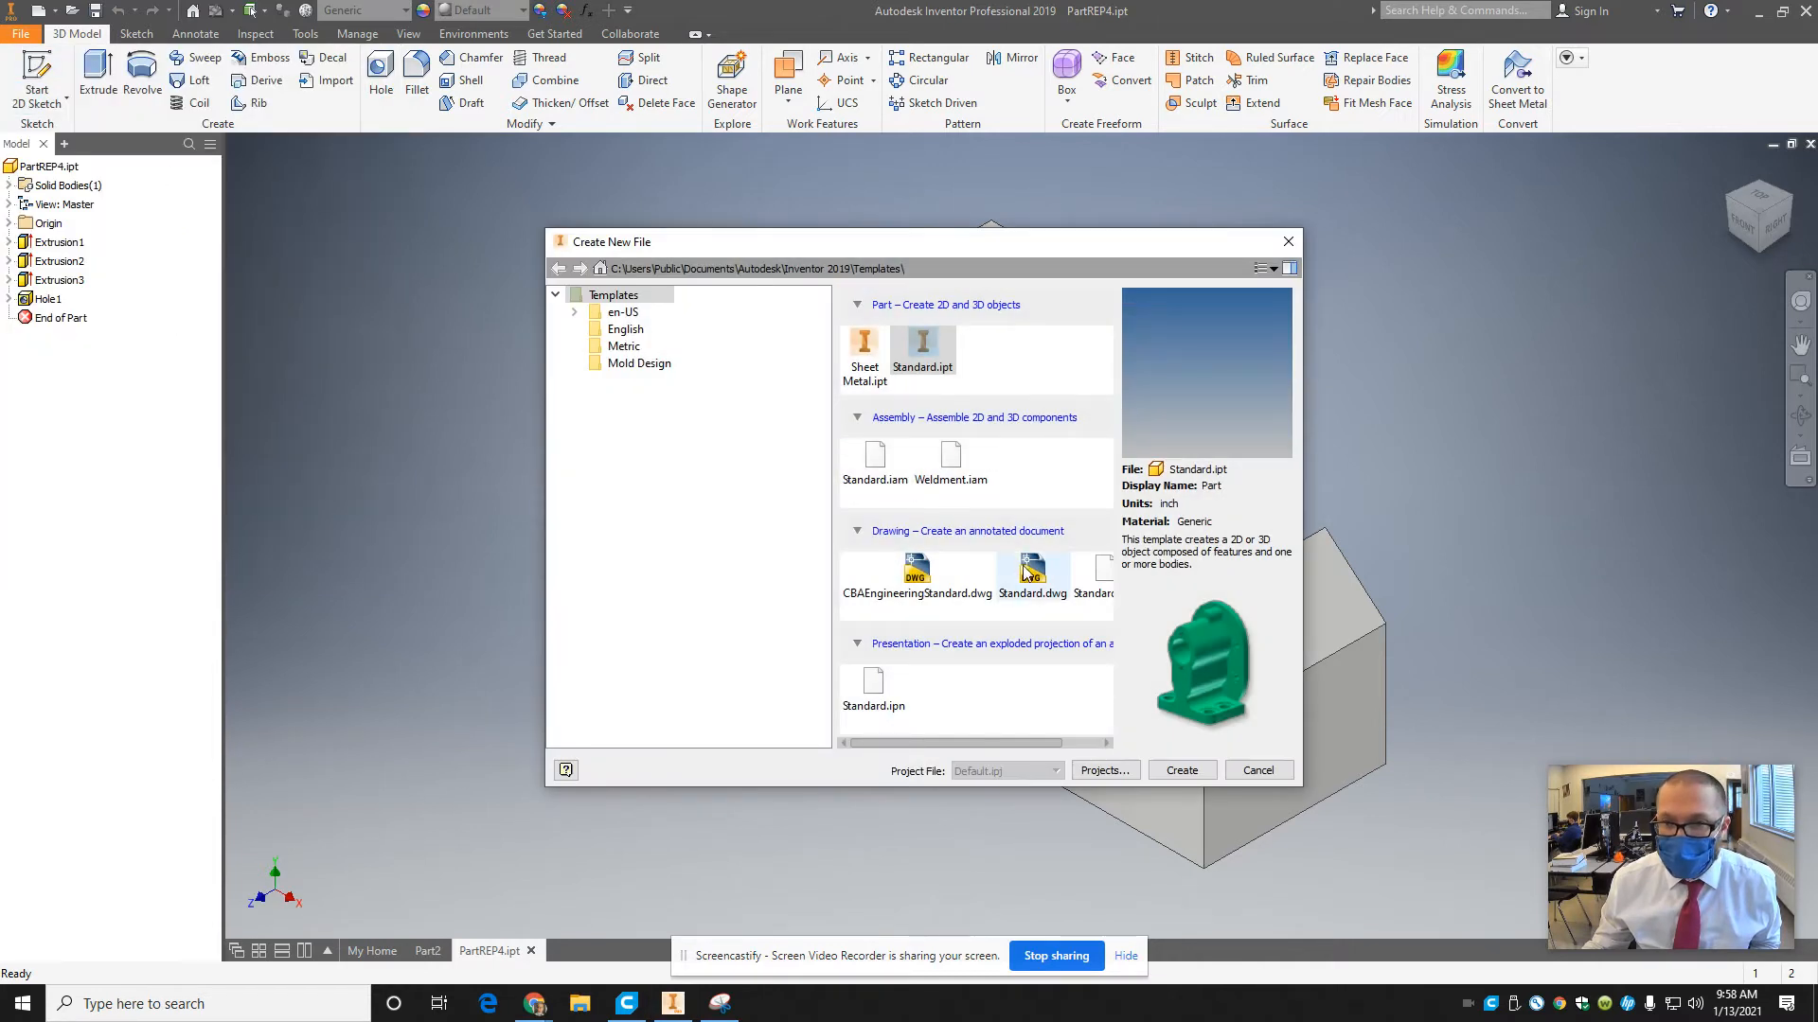
pyautogui.click(916, 573)
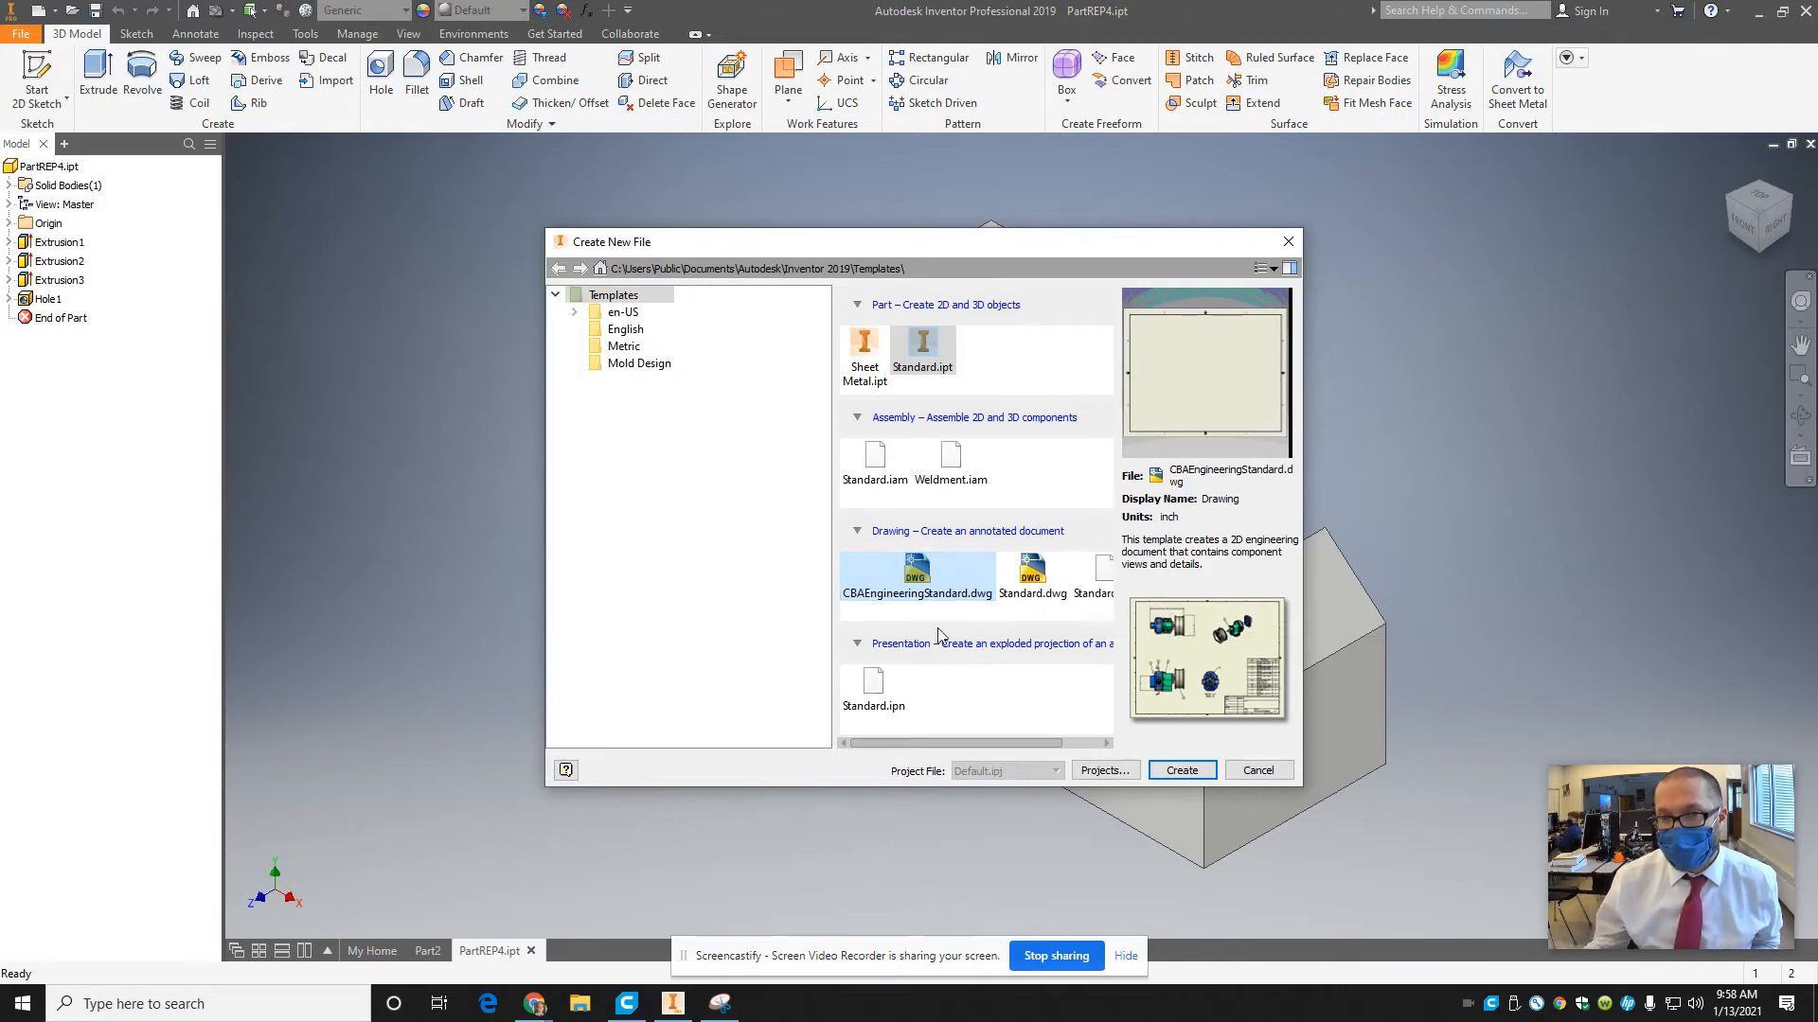
pyautogui.click(1194, 778)
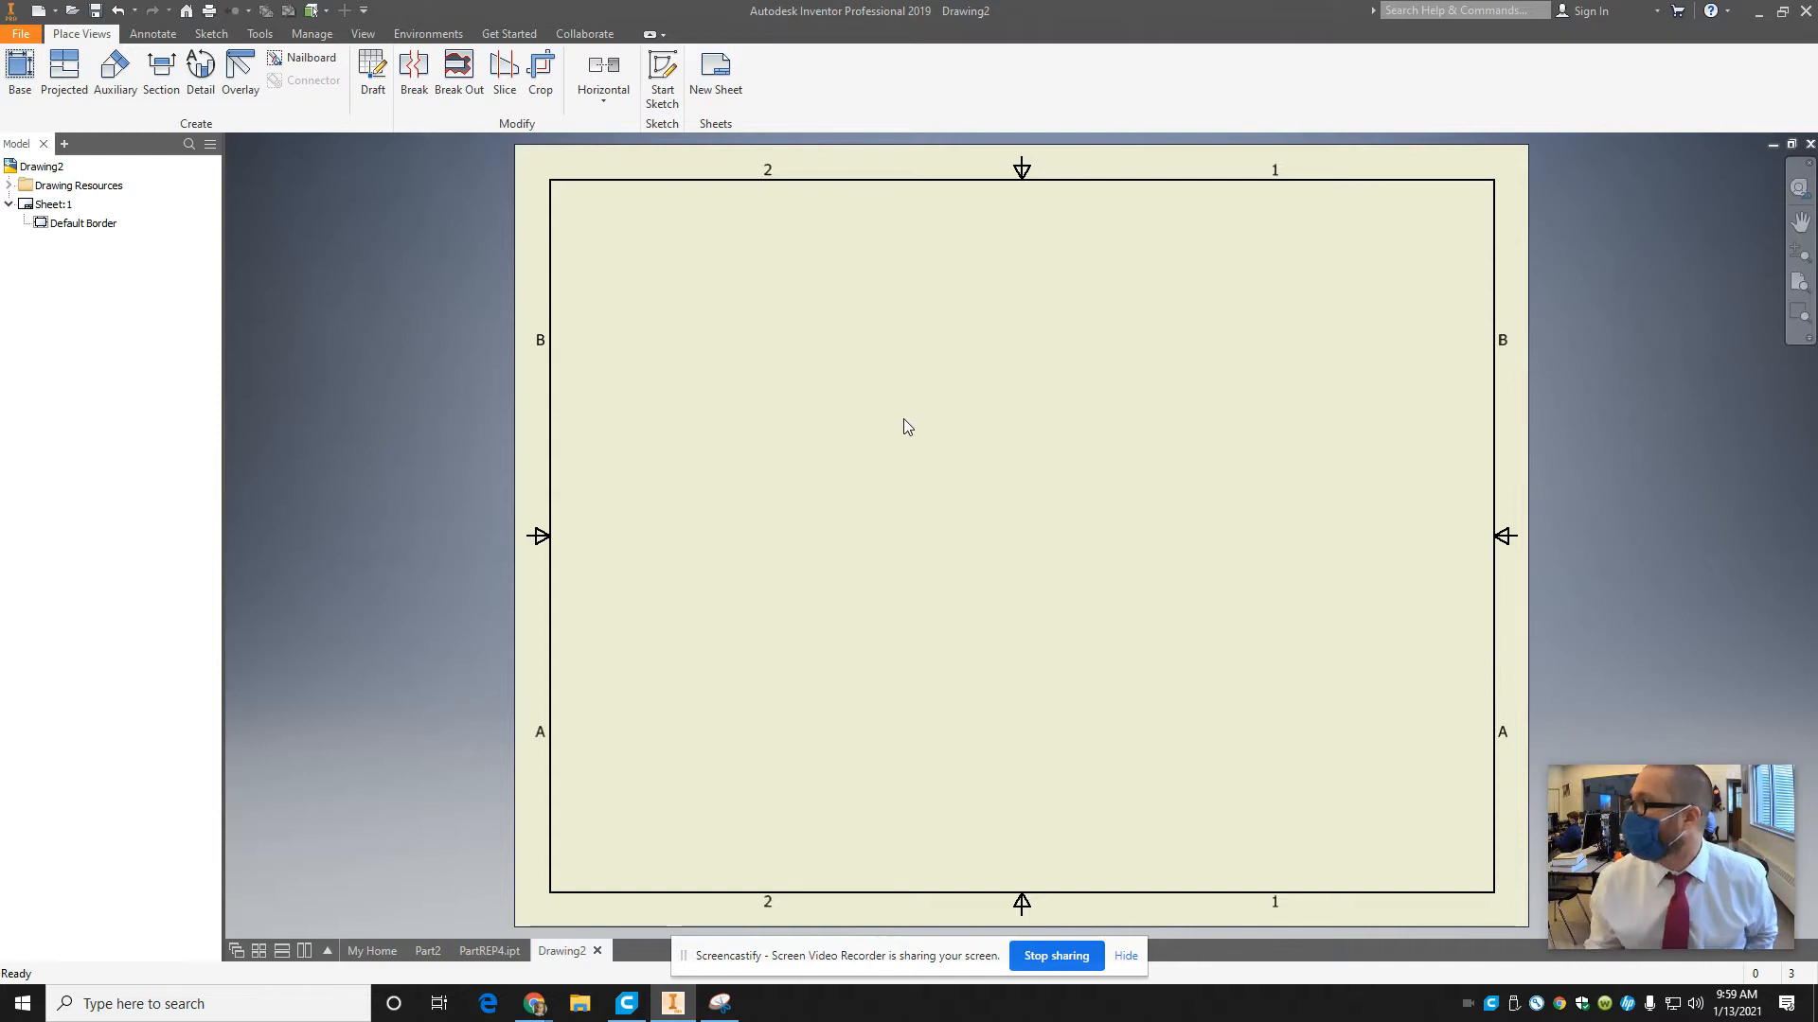
# Insert a front base view of PartREP4.ipt at scale .75 in the lower-left area of the sheet.
pyautogui.click(20, 71)
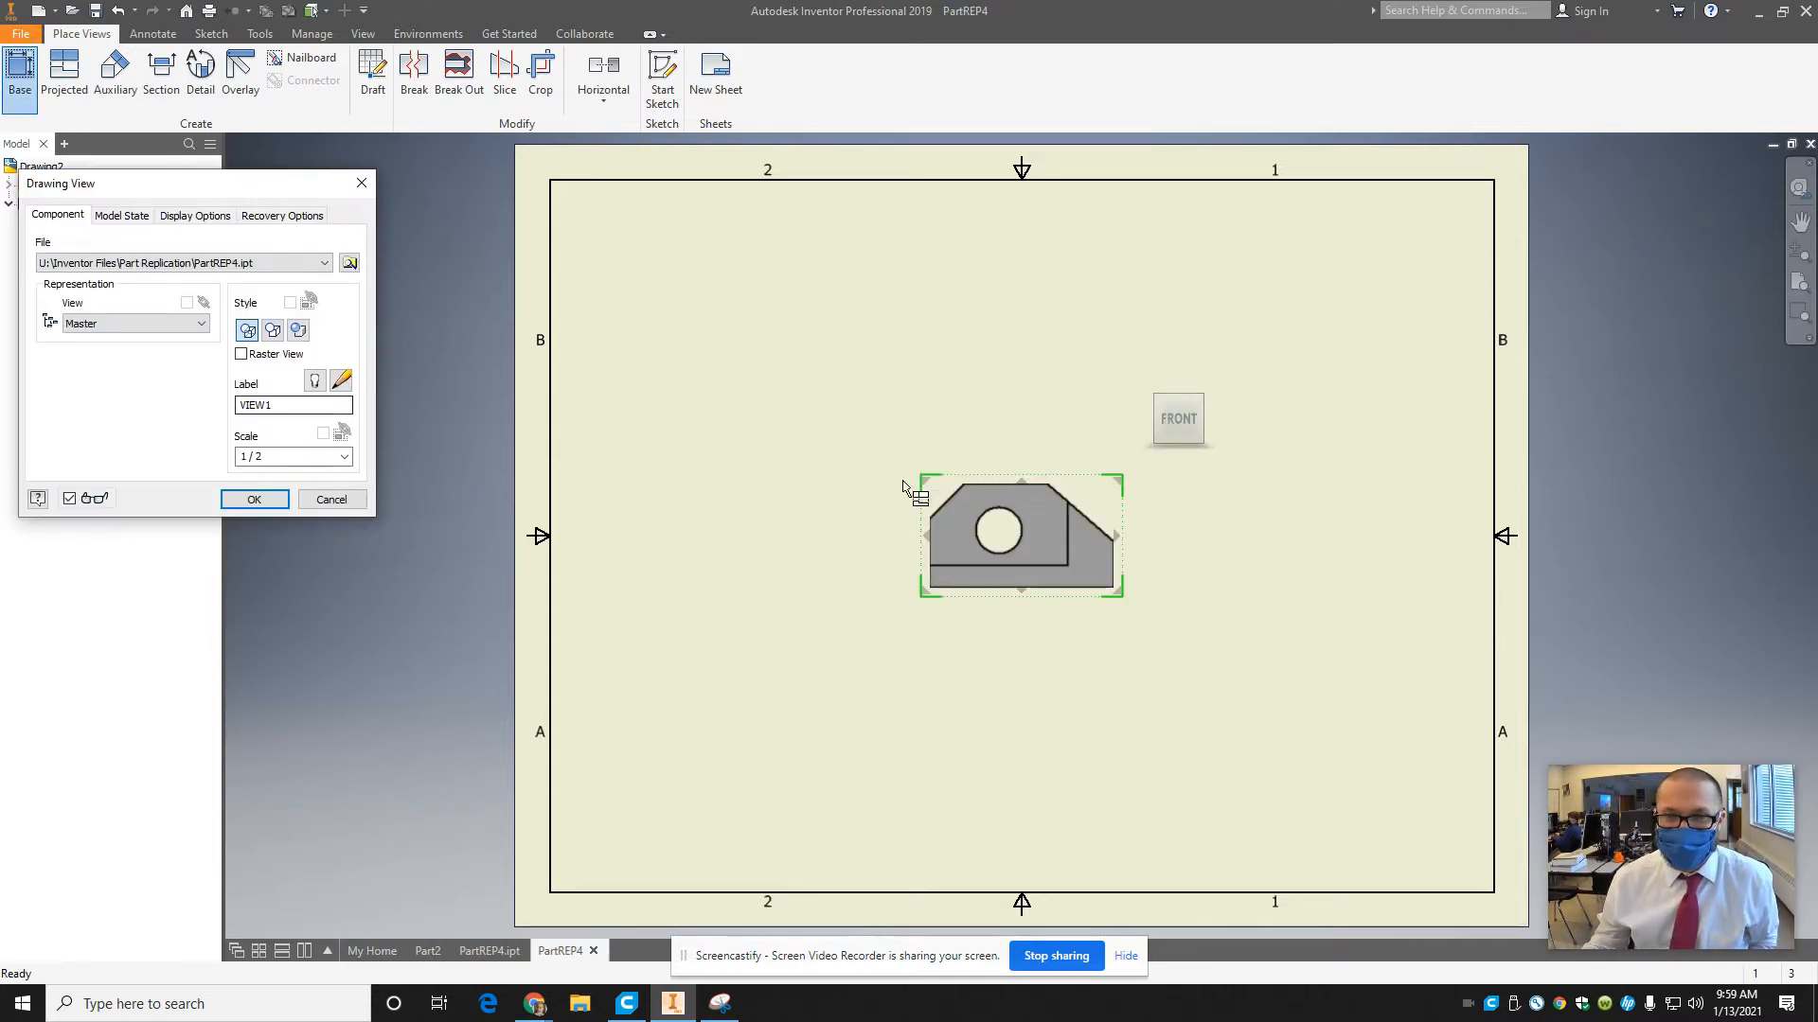
pyautogui.click(284, 457)
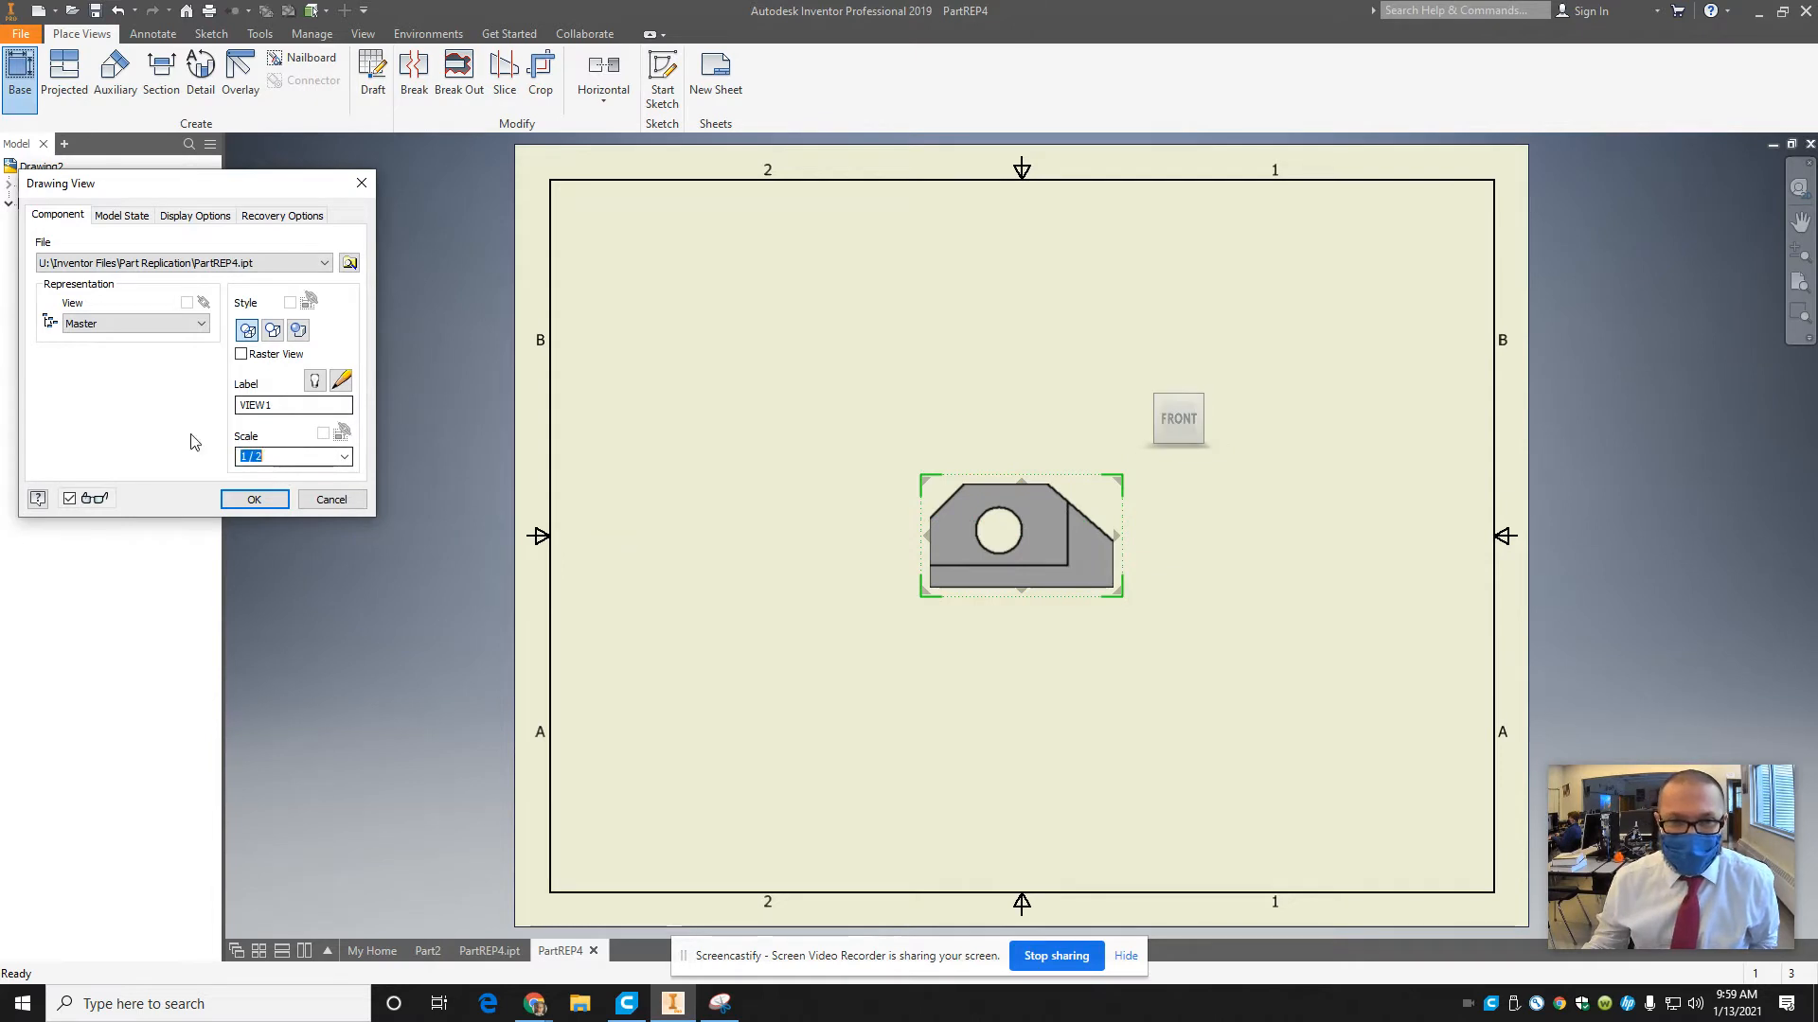
pyautogui.write('1')
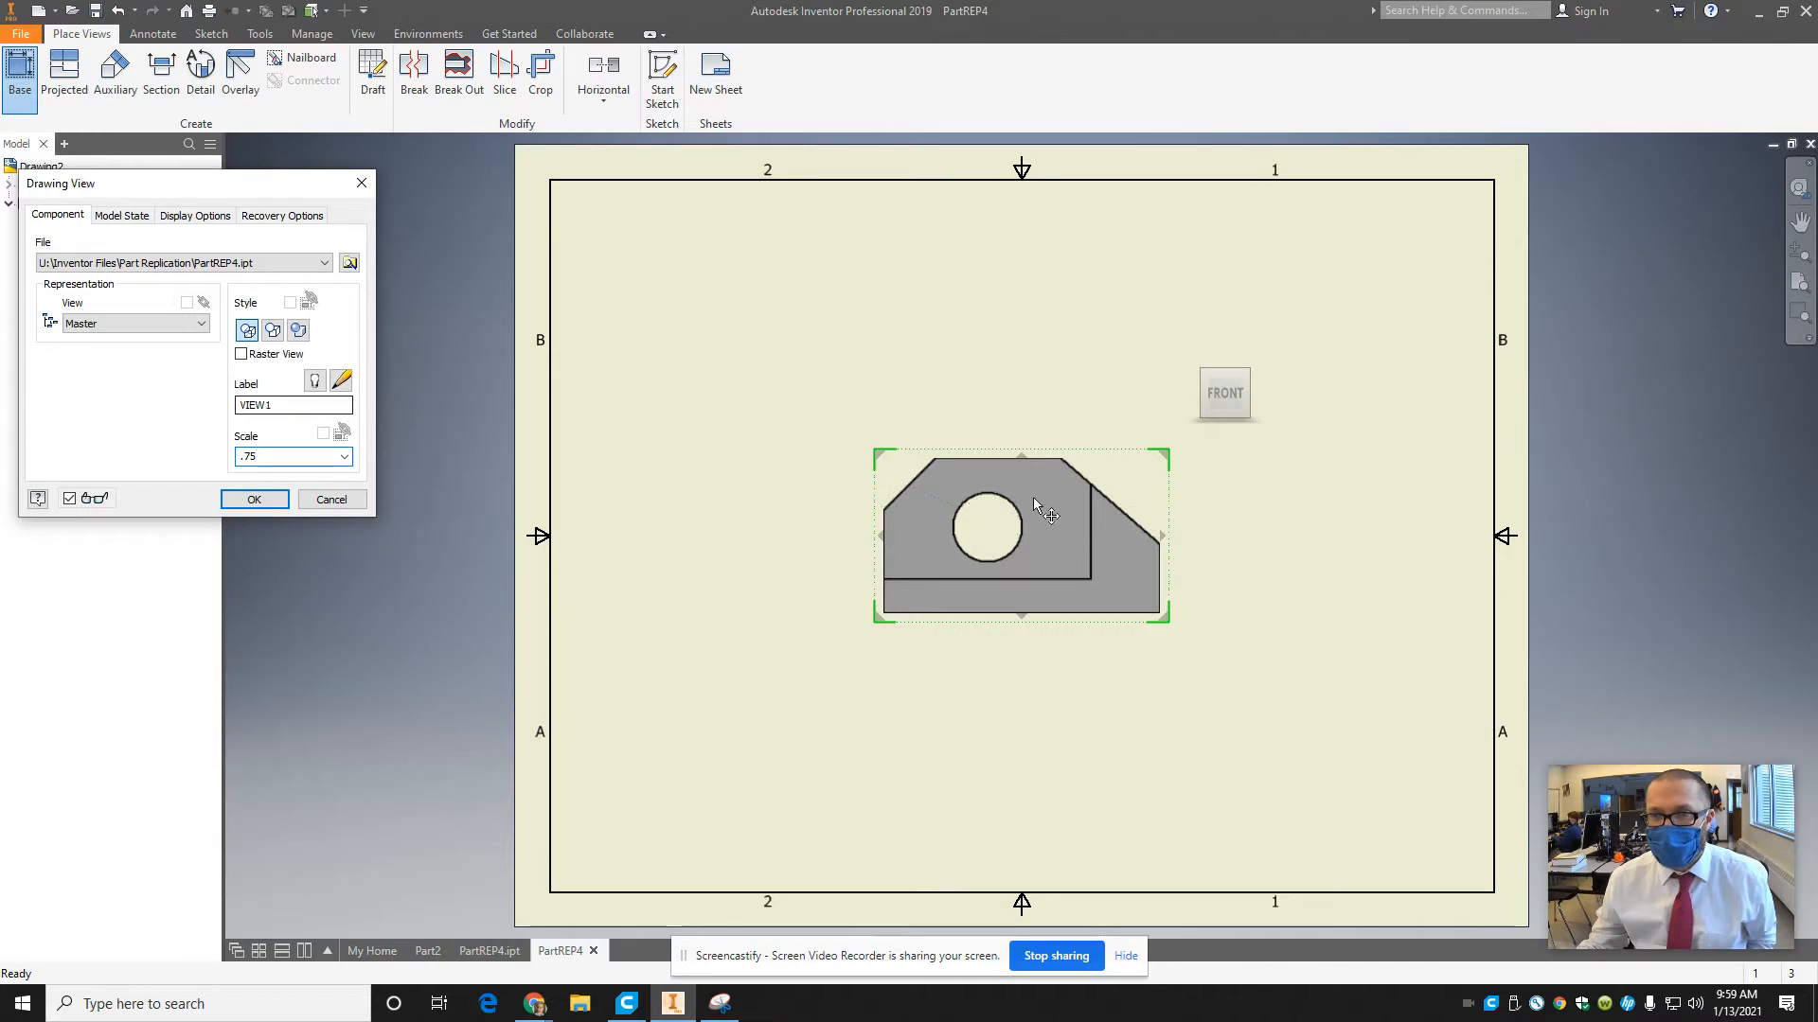
pyautogui.click(842, 644)
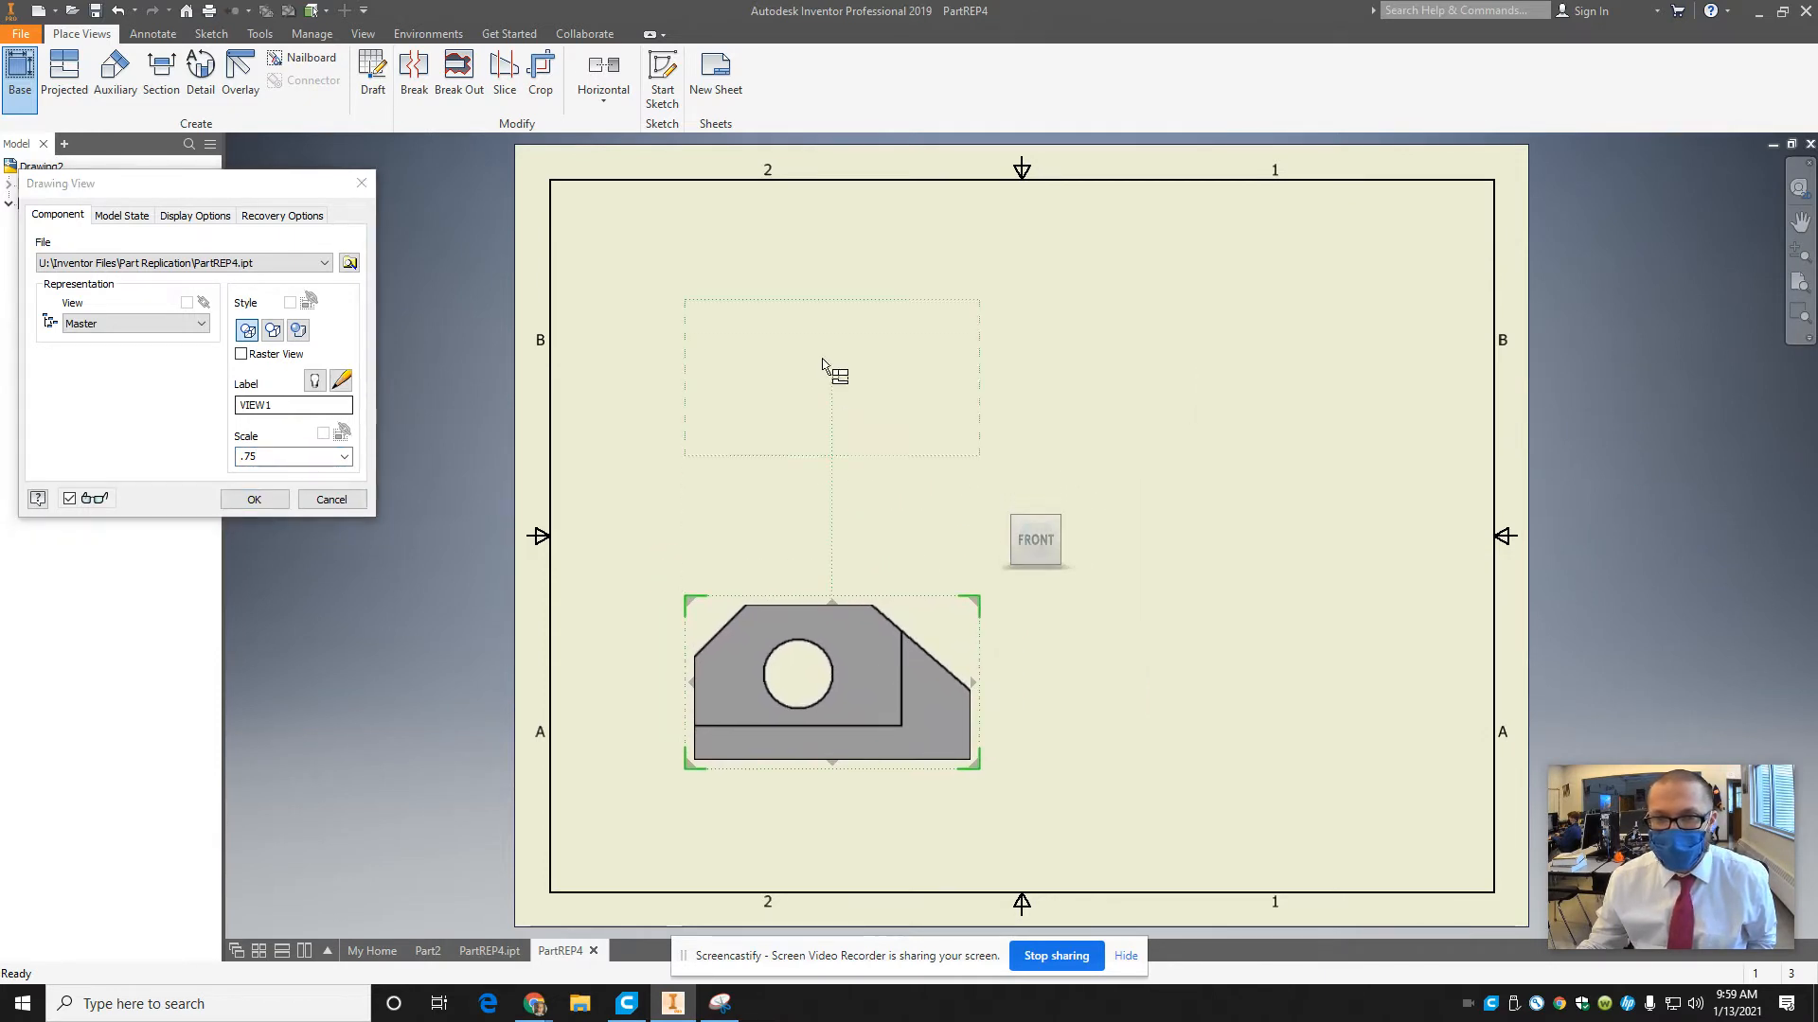
# Project a top view above the front view, a side view to its right and an isometric view in the sheet's upper-right area.
pyautogui.click(786, 366)
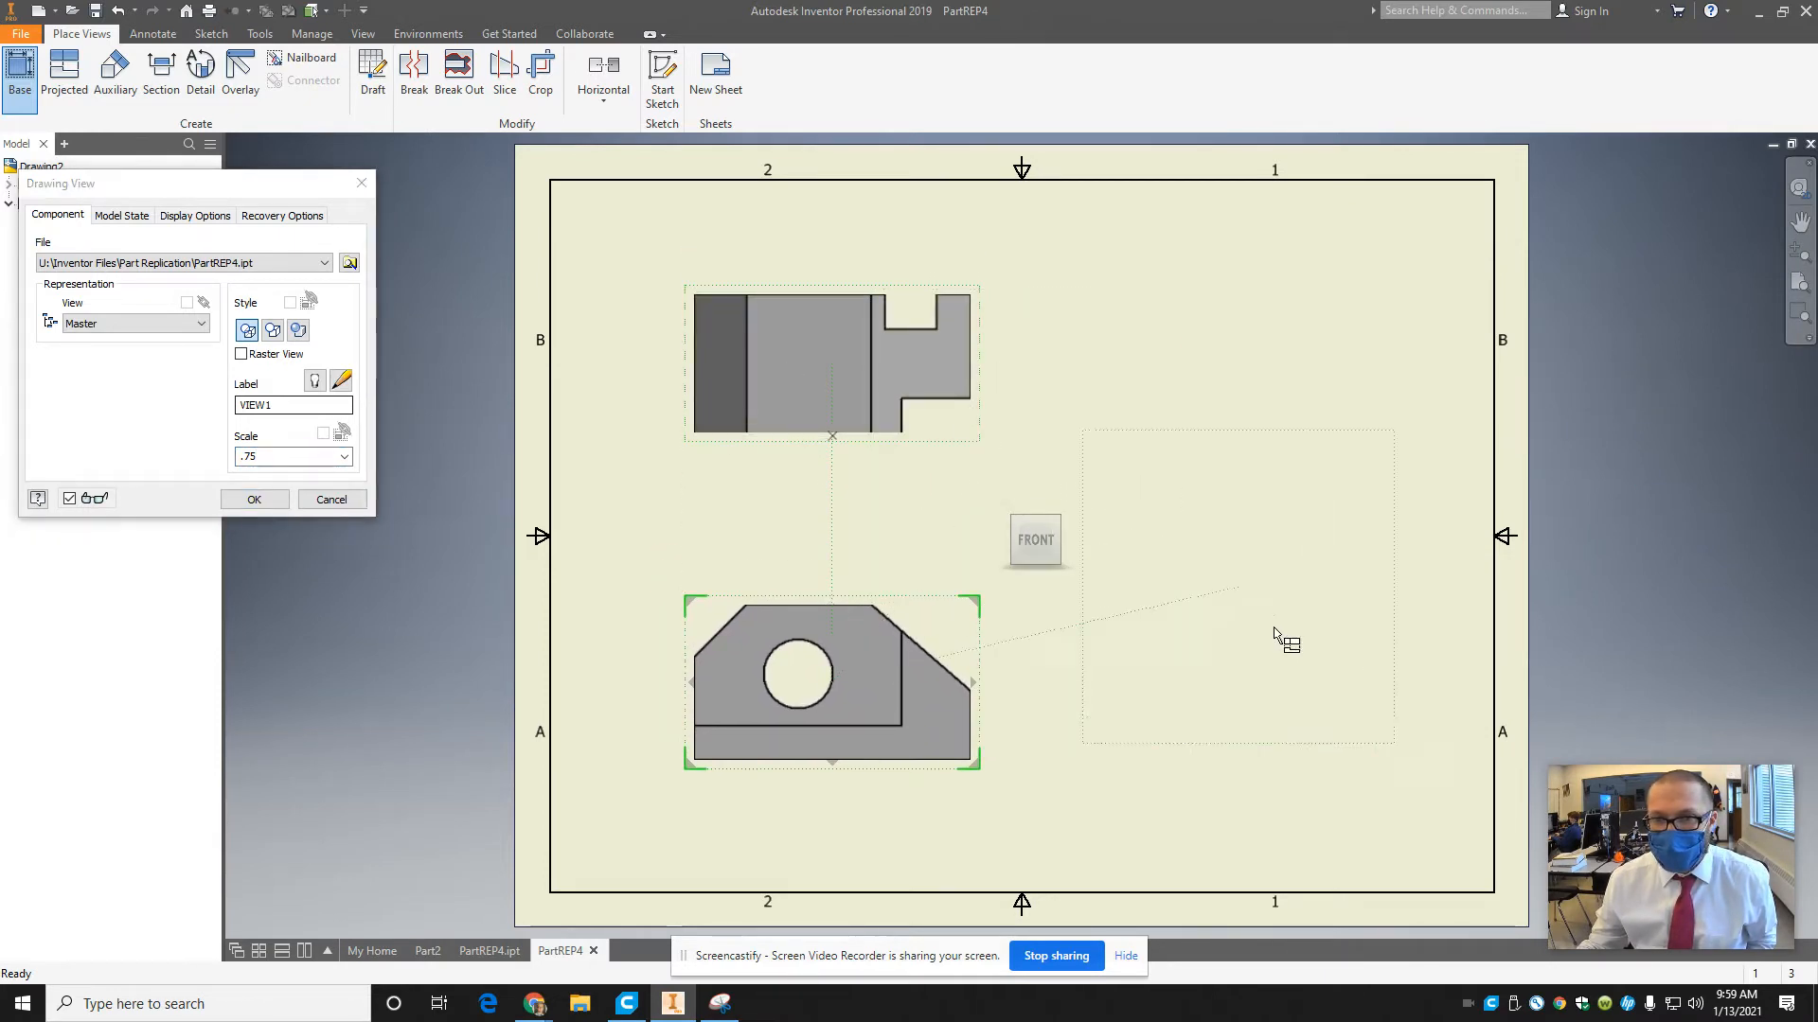
pyautogui.click(1303, 705)
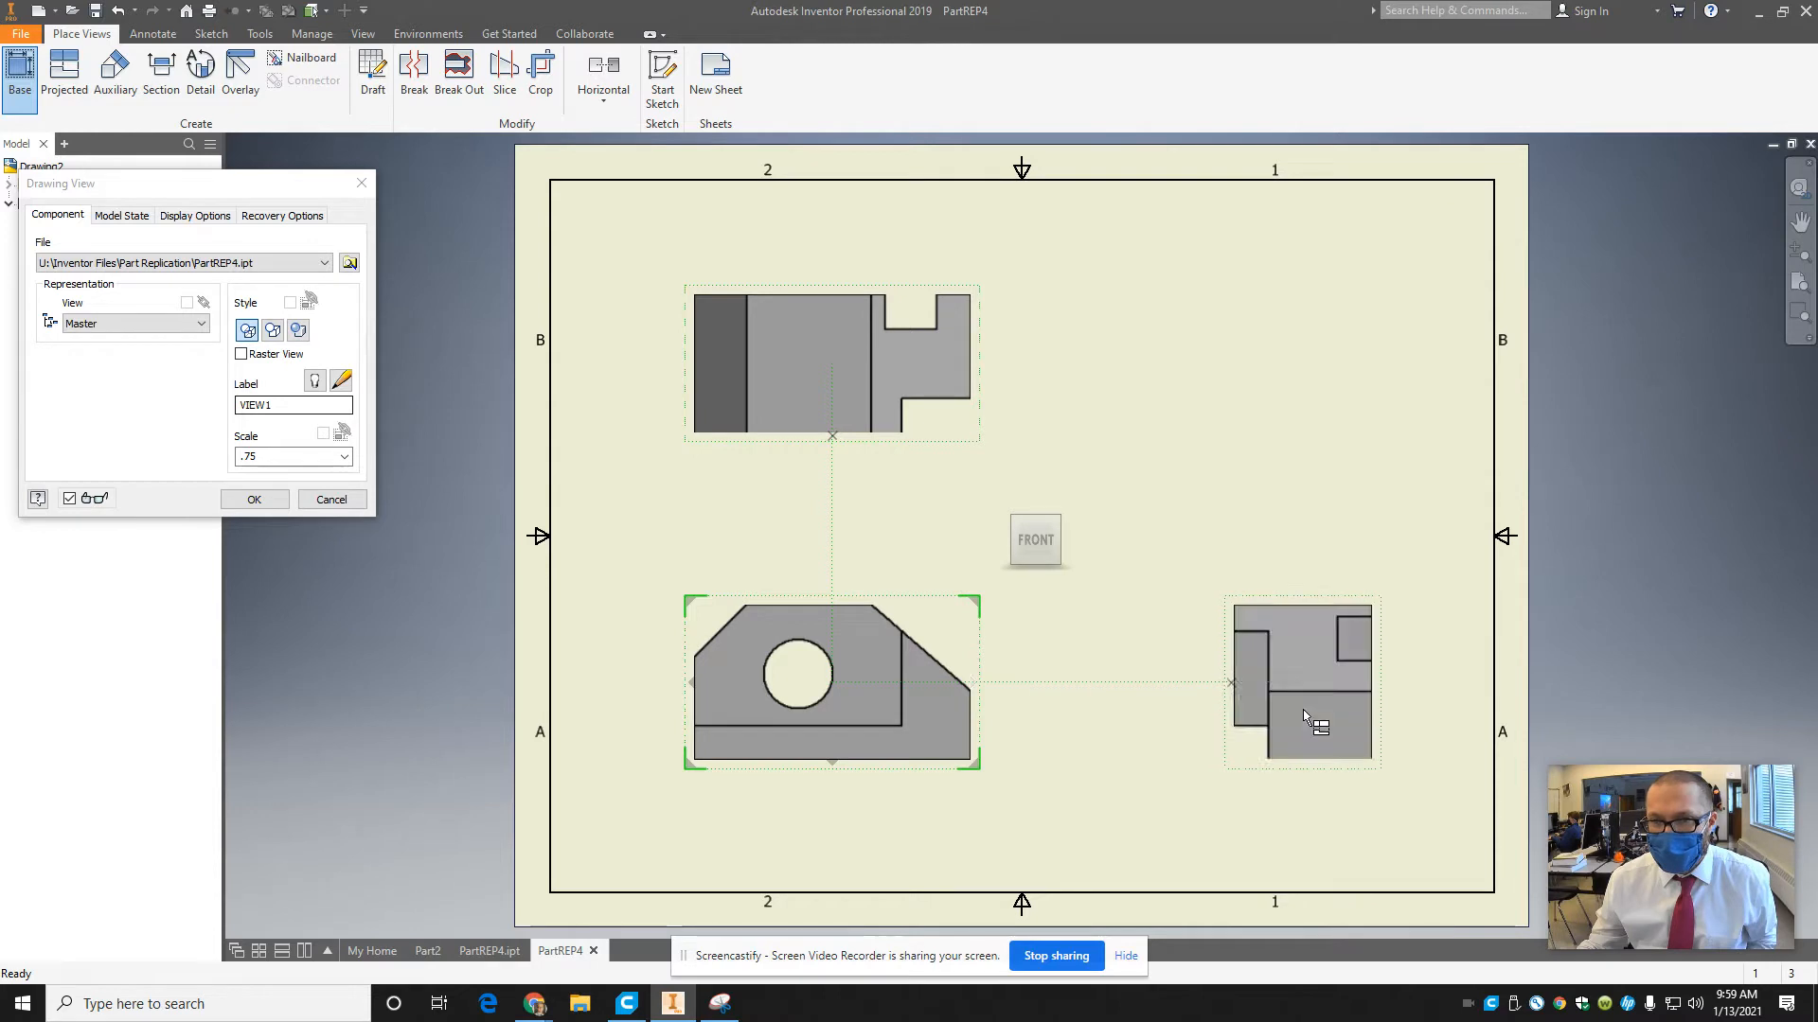
pyautogui.click(1255, 377)
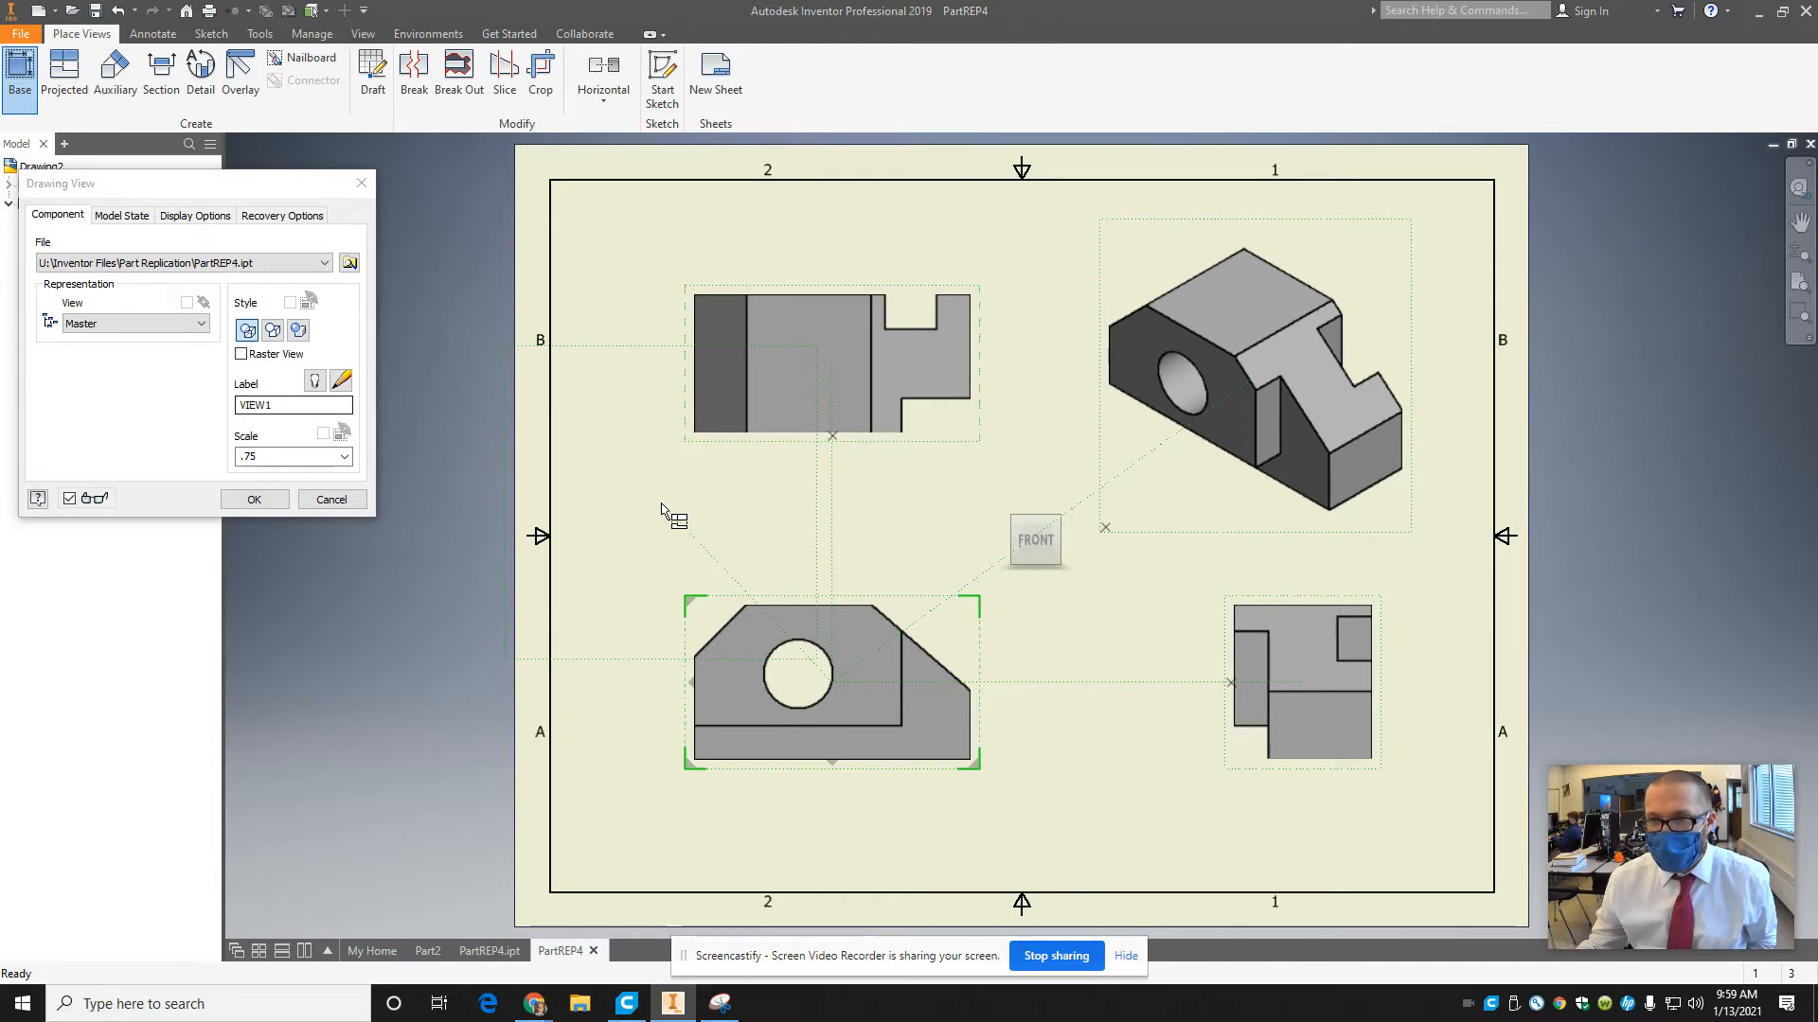
pyautogui.click(253, 500)
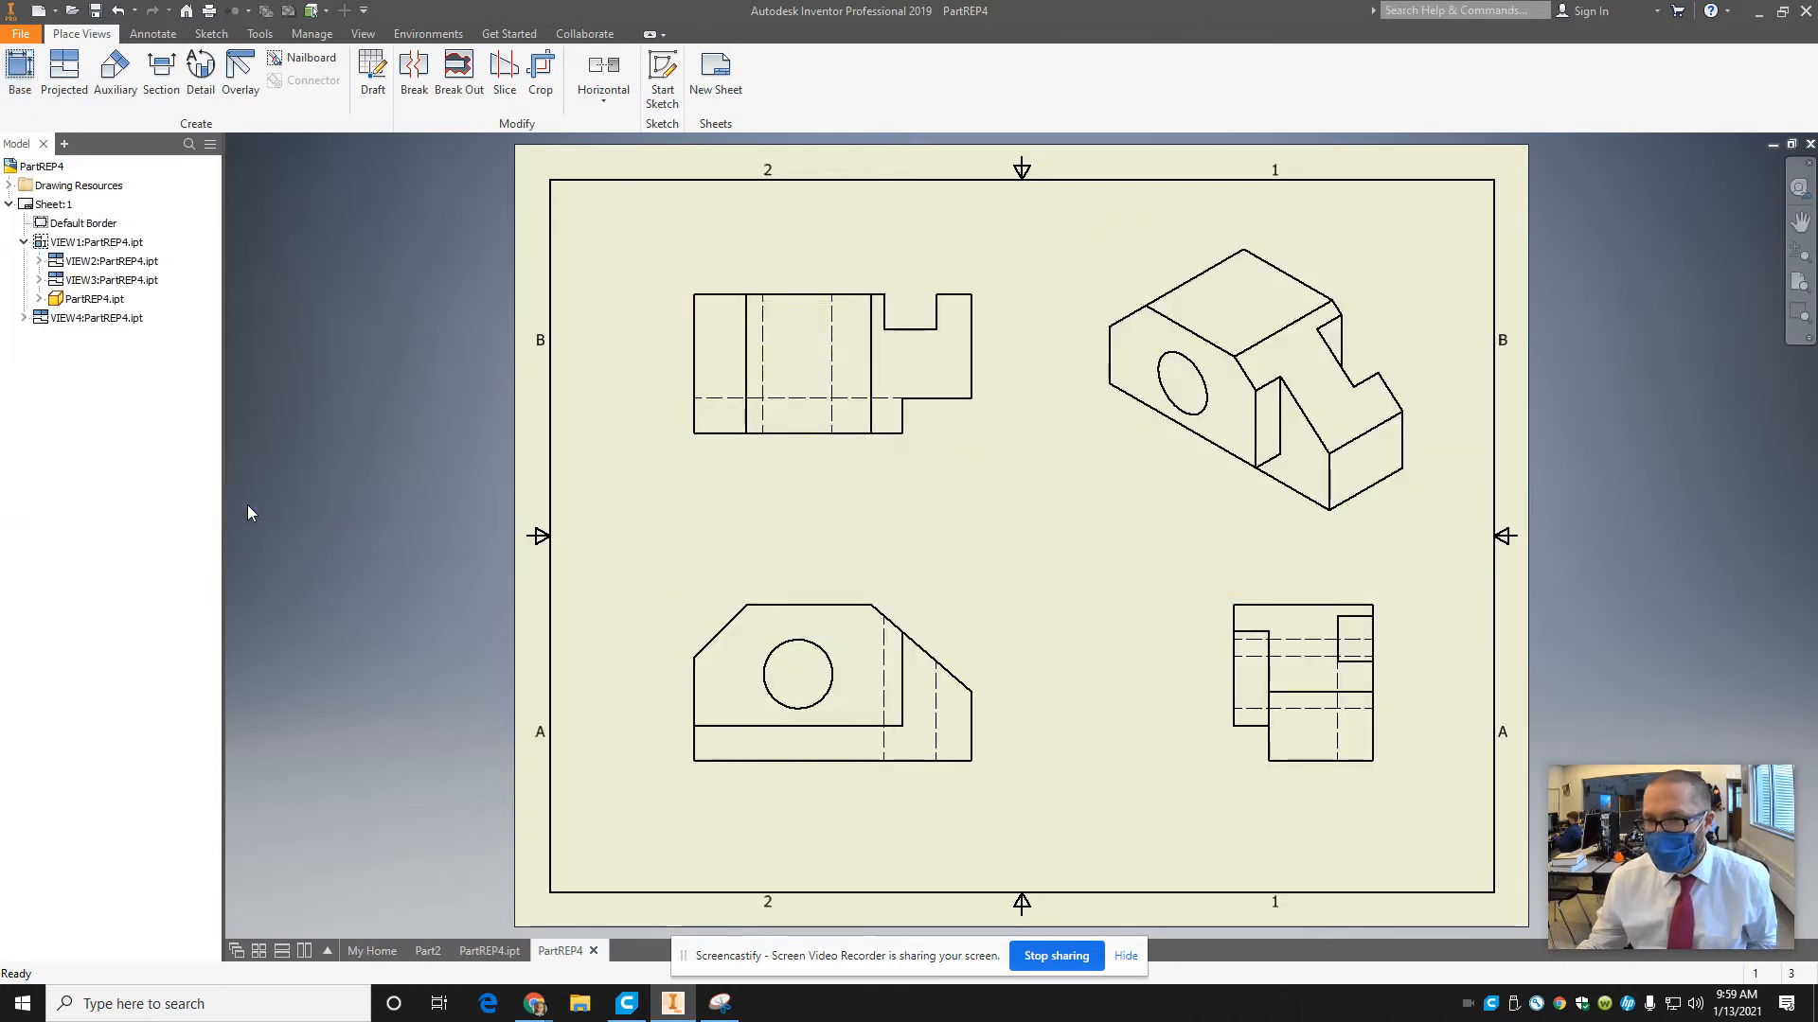
# Shade the isometric view and shift the front view slightly left and down on the sheet.
pyautogui.doubleClick(1406, 271)
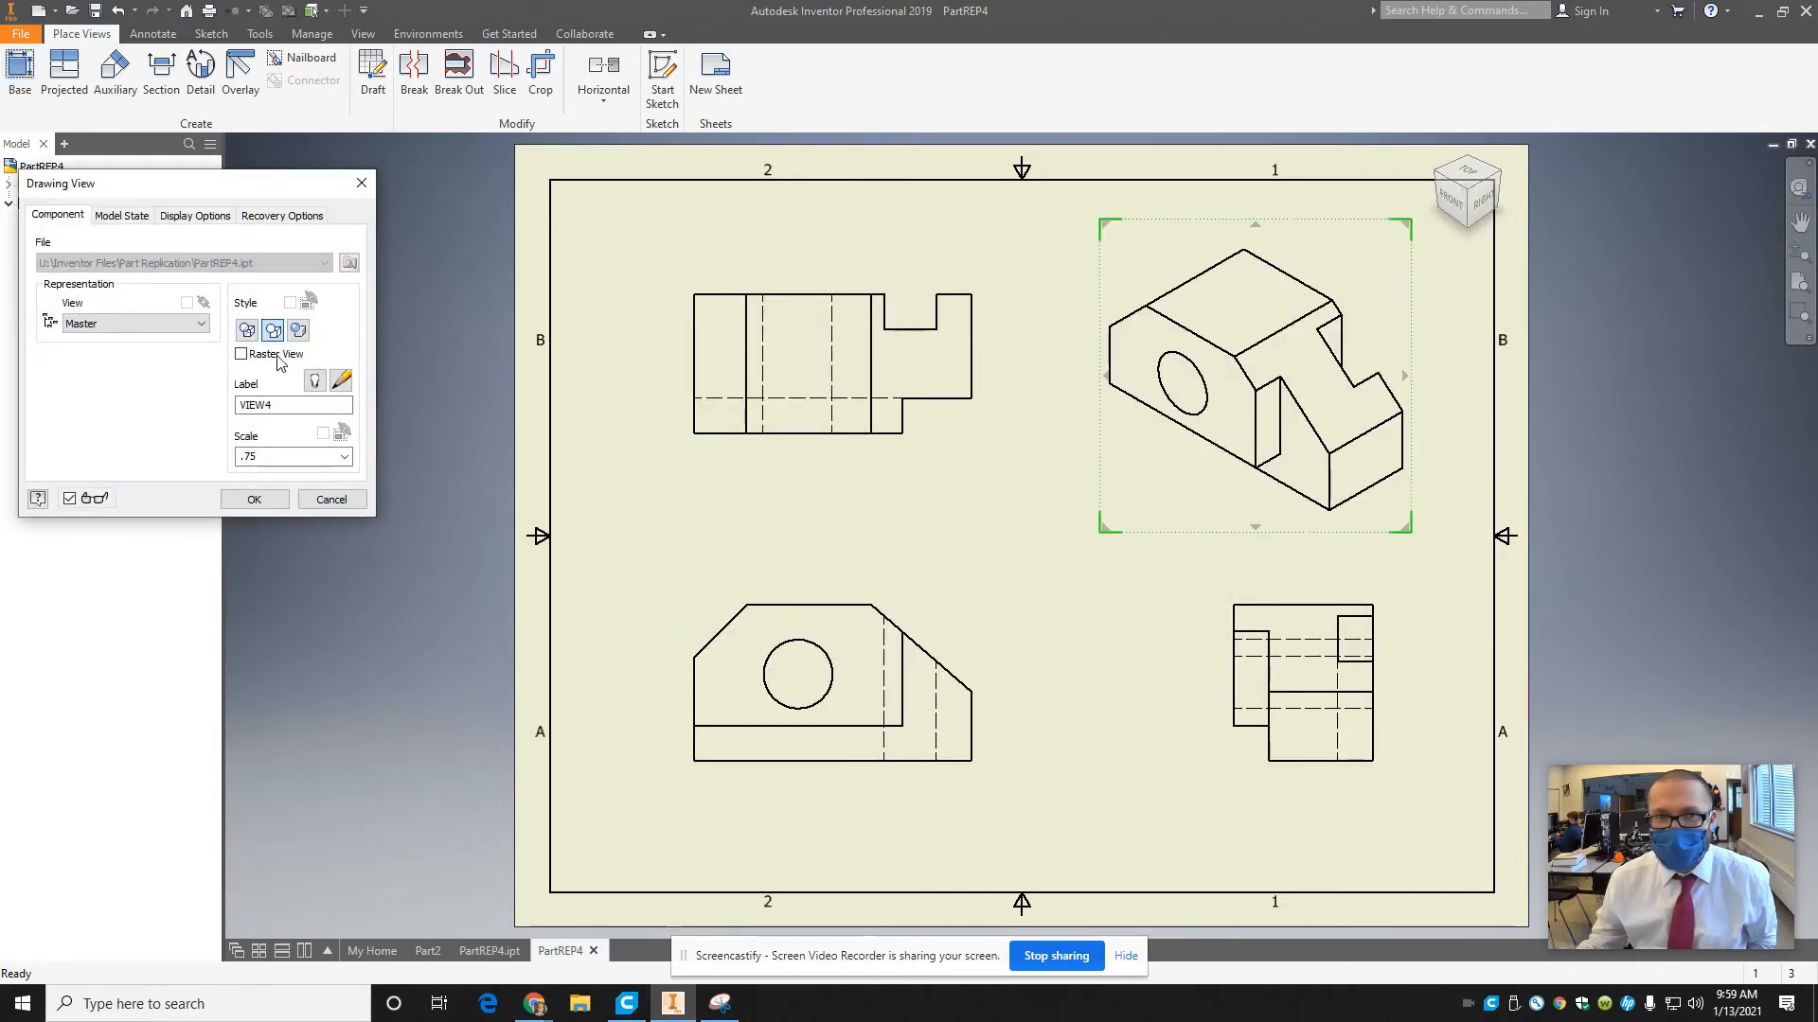
pyautogui.click(248, 499)
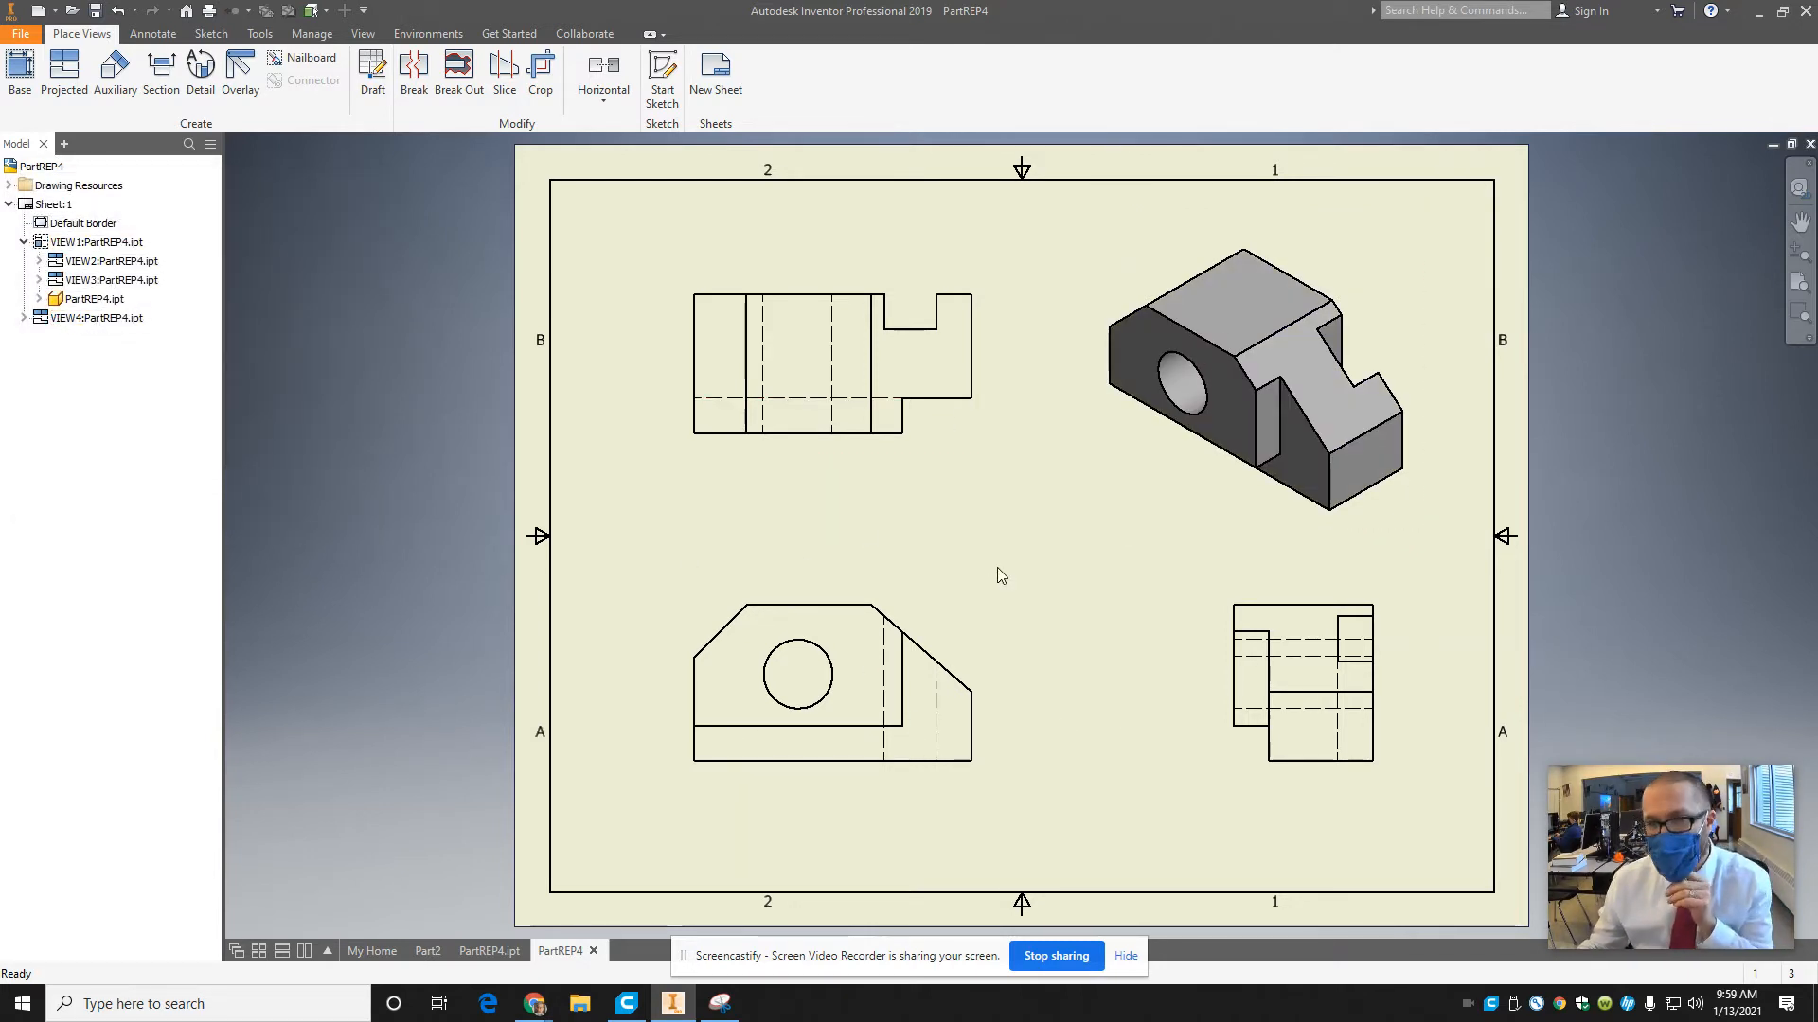
pyautogui.moveTo(990, 573); pyautogui.dragTo(962, 586)
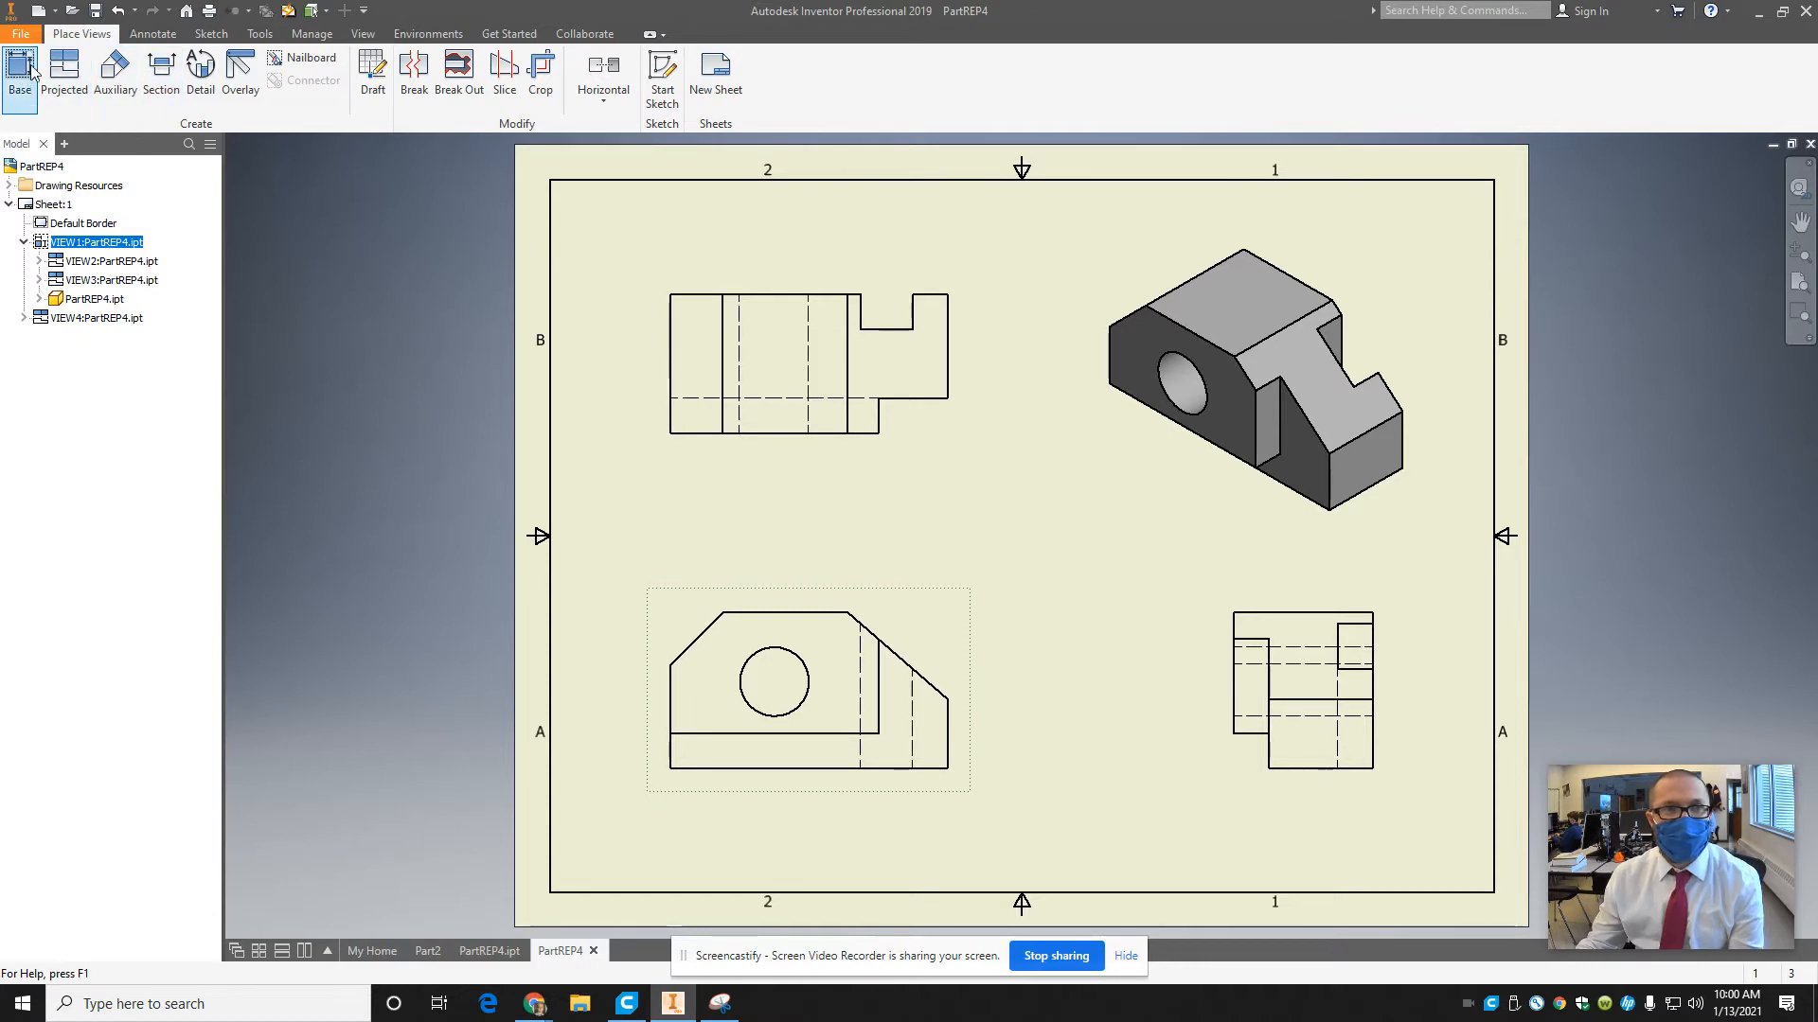
# Dimension the front view's overall width between its left and right vertical edges, placing the dimension above the view.
pyautogui.click(153, 34)
pyautogui.click(31, 76)
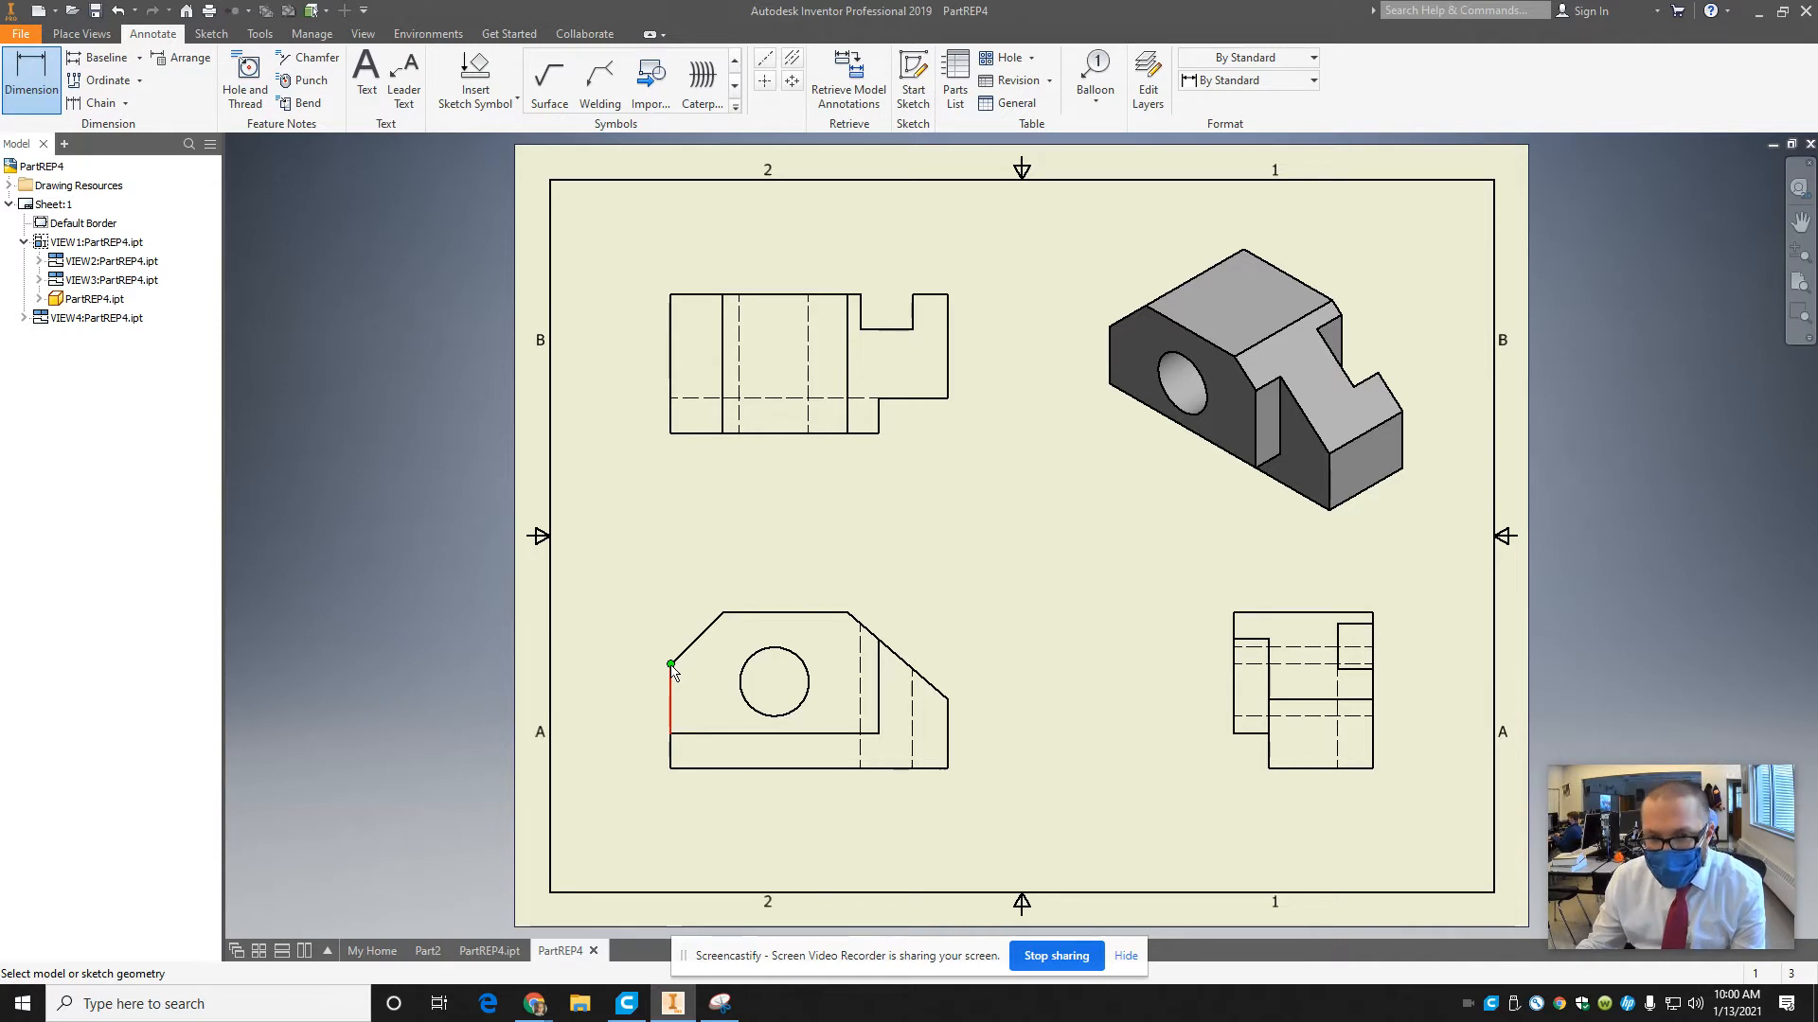
pyautogui.moveTo(703, 701)
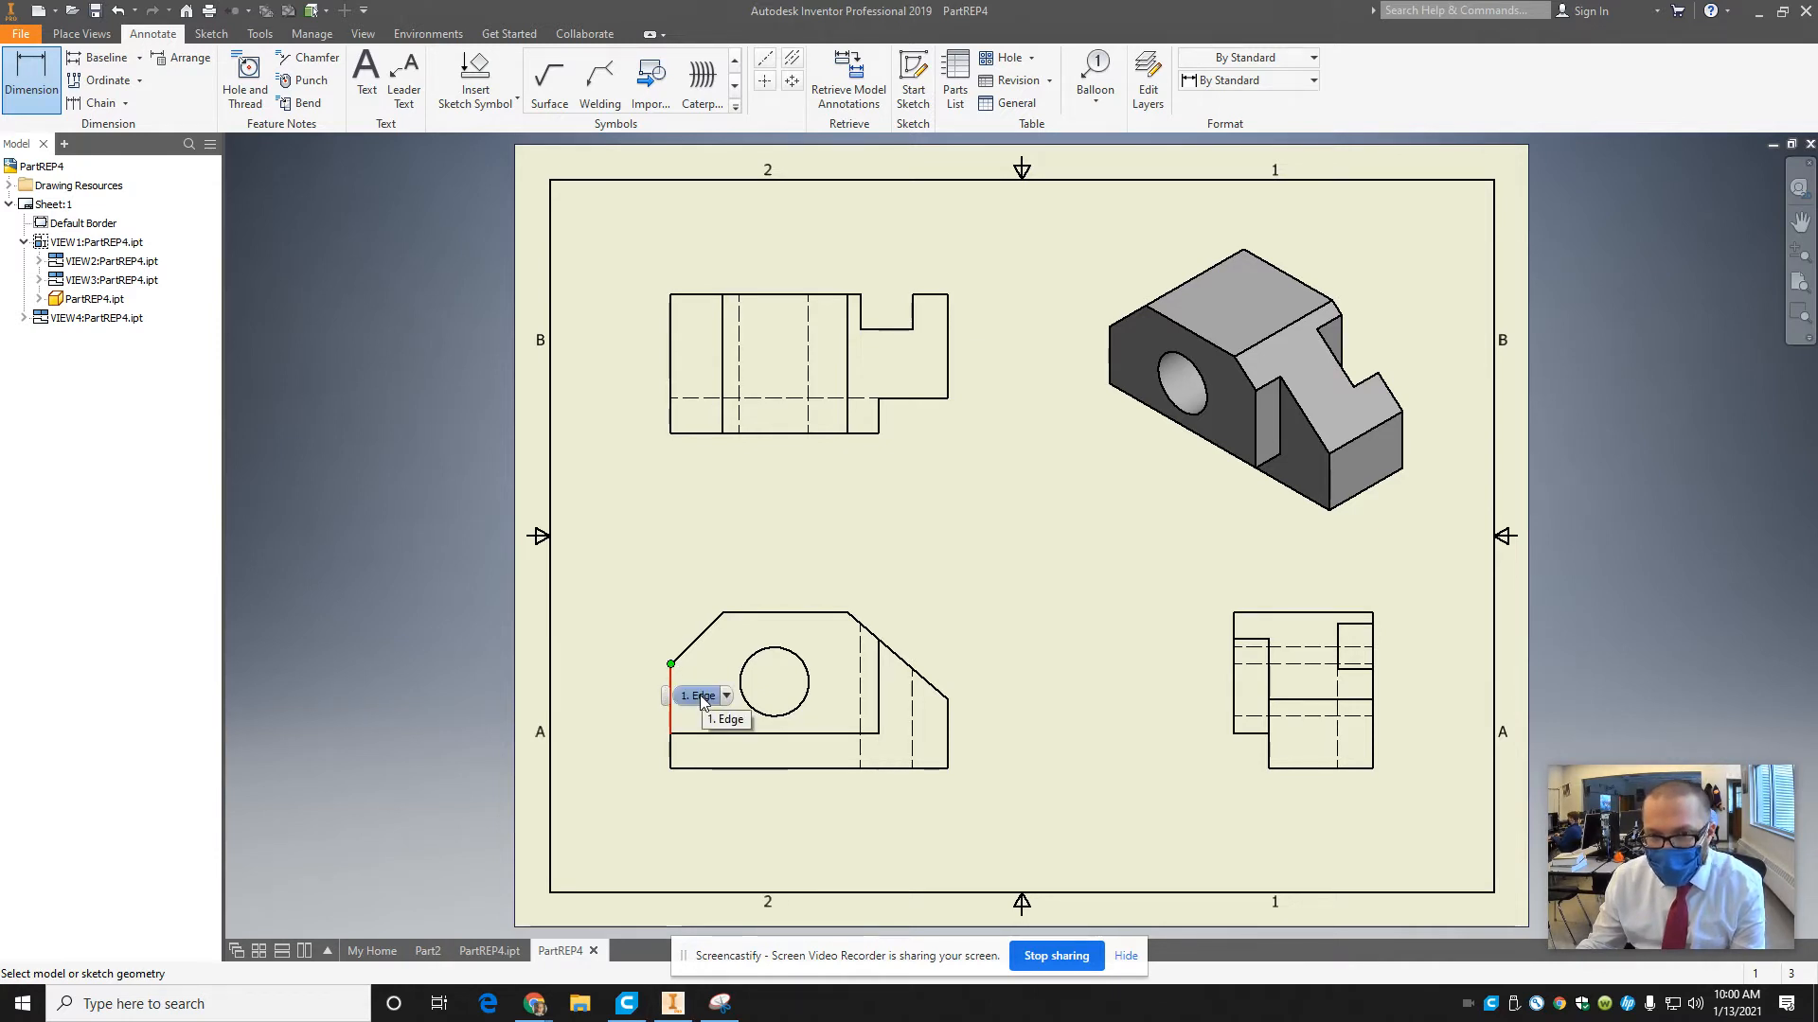
pyautogui.click(702, 698)
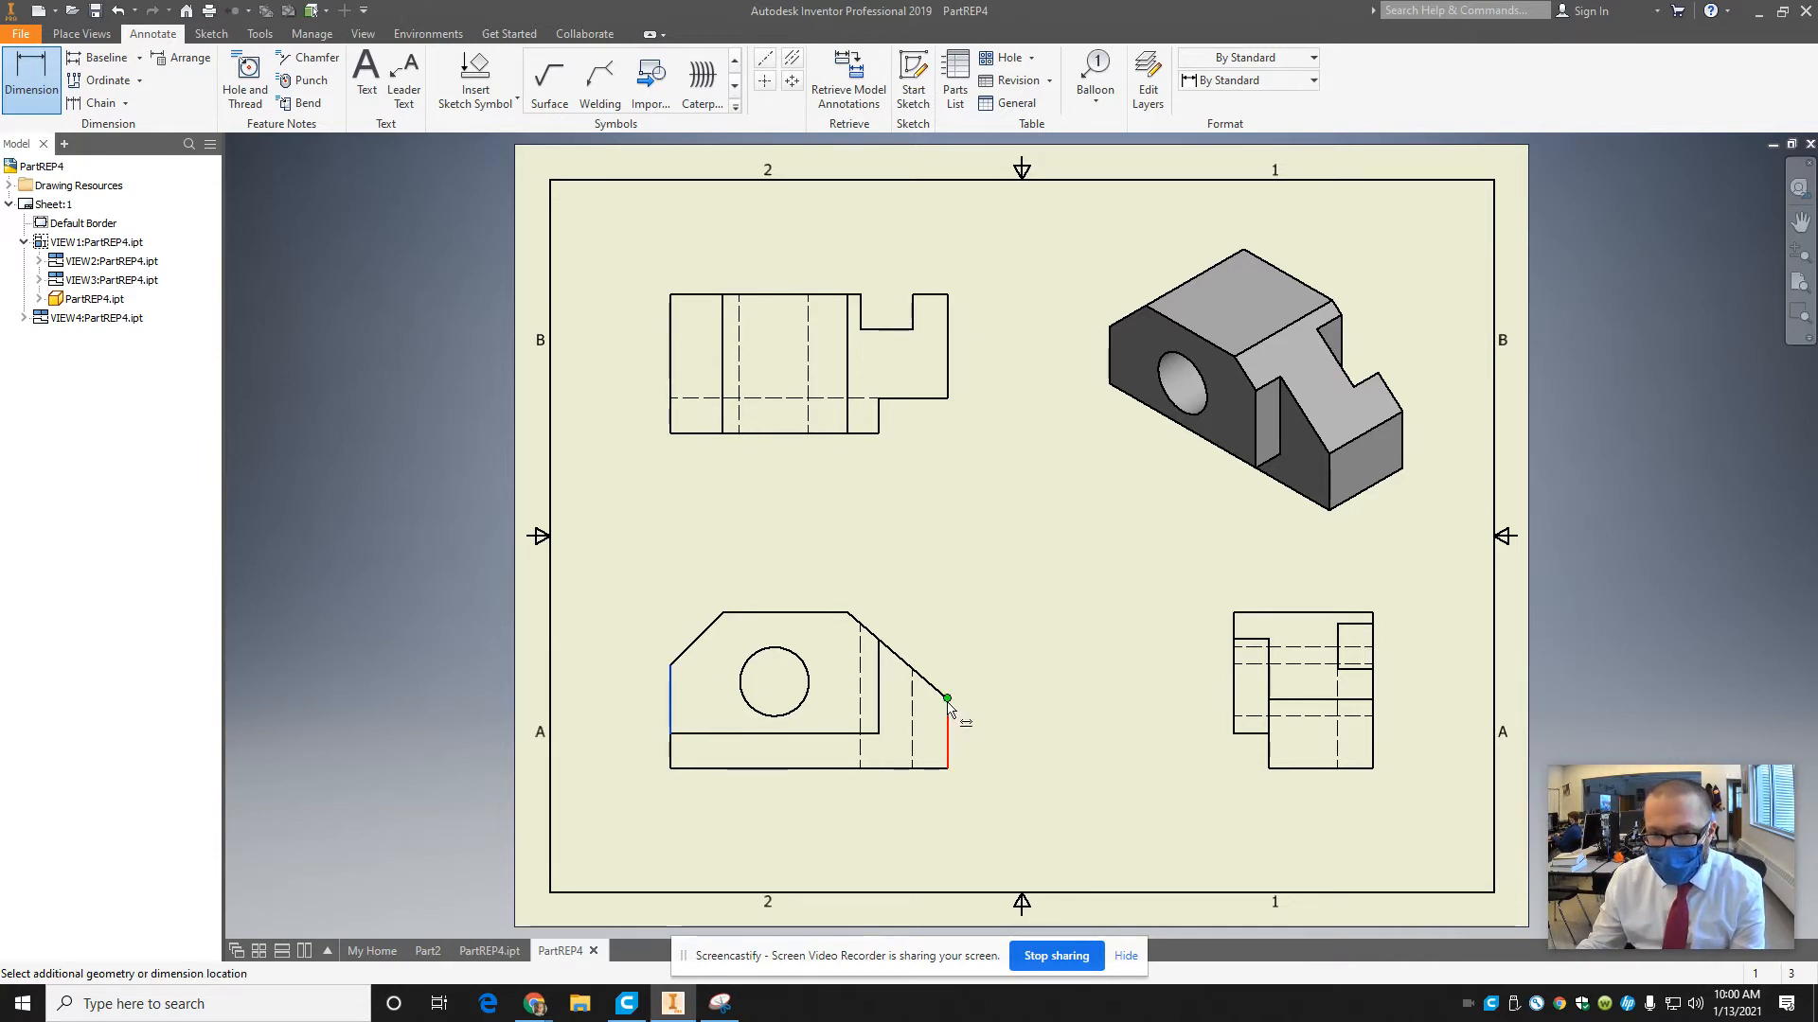
pyautogui.click(947, 708)
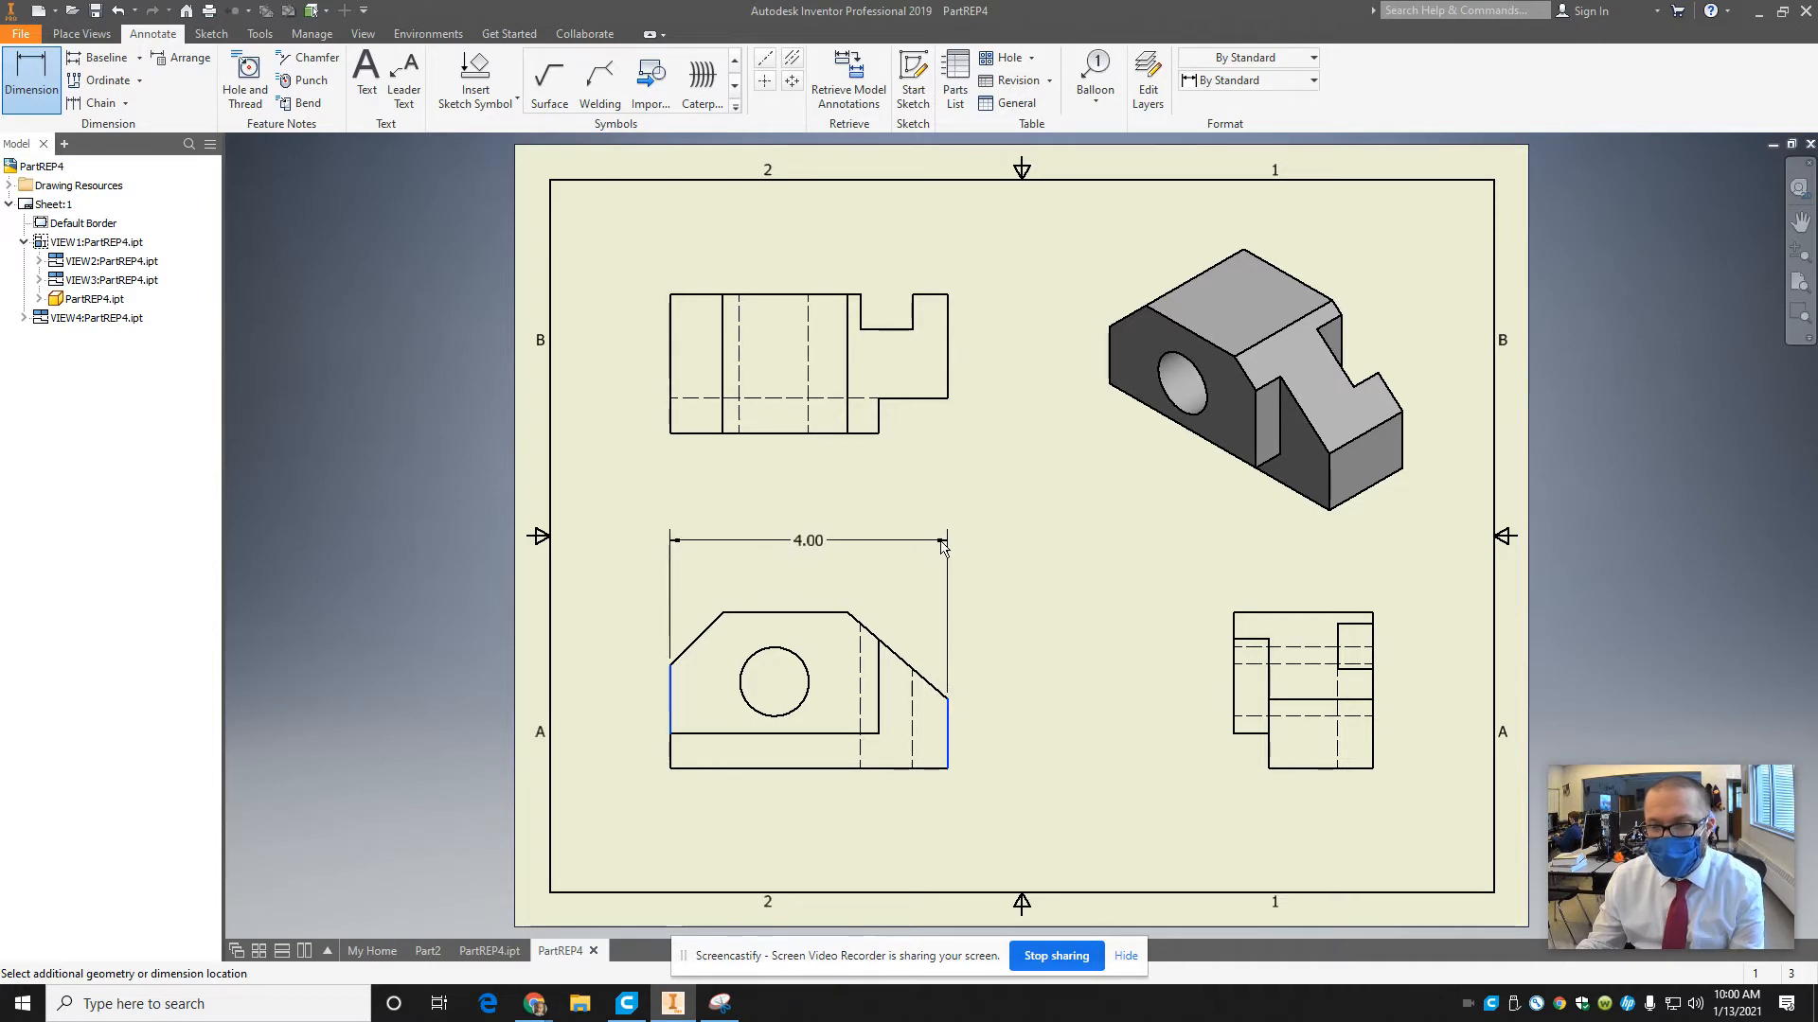
pyautogui.click(925, 559)
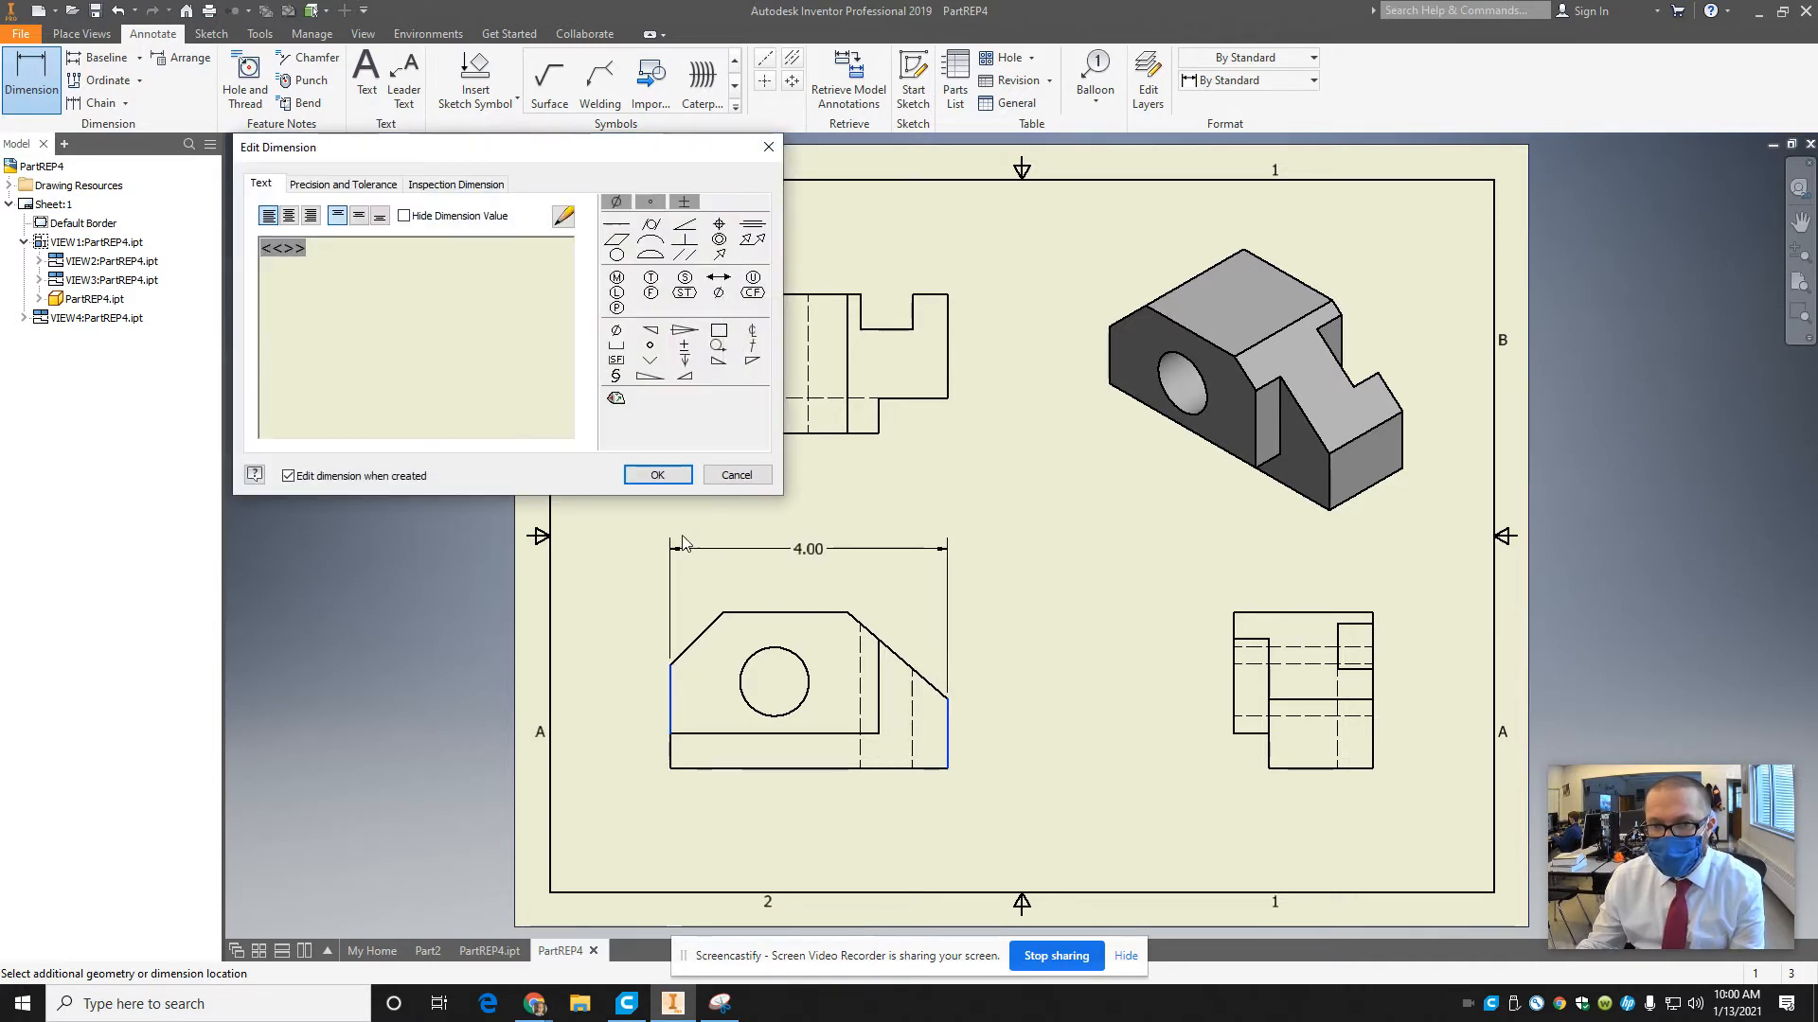
pyautogui.click(657, 474)
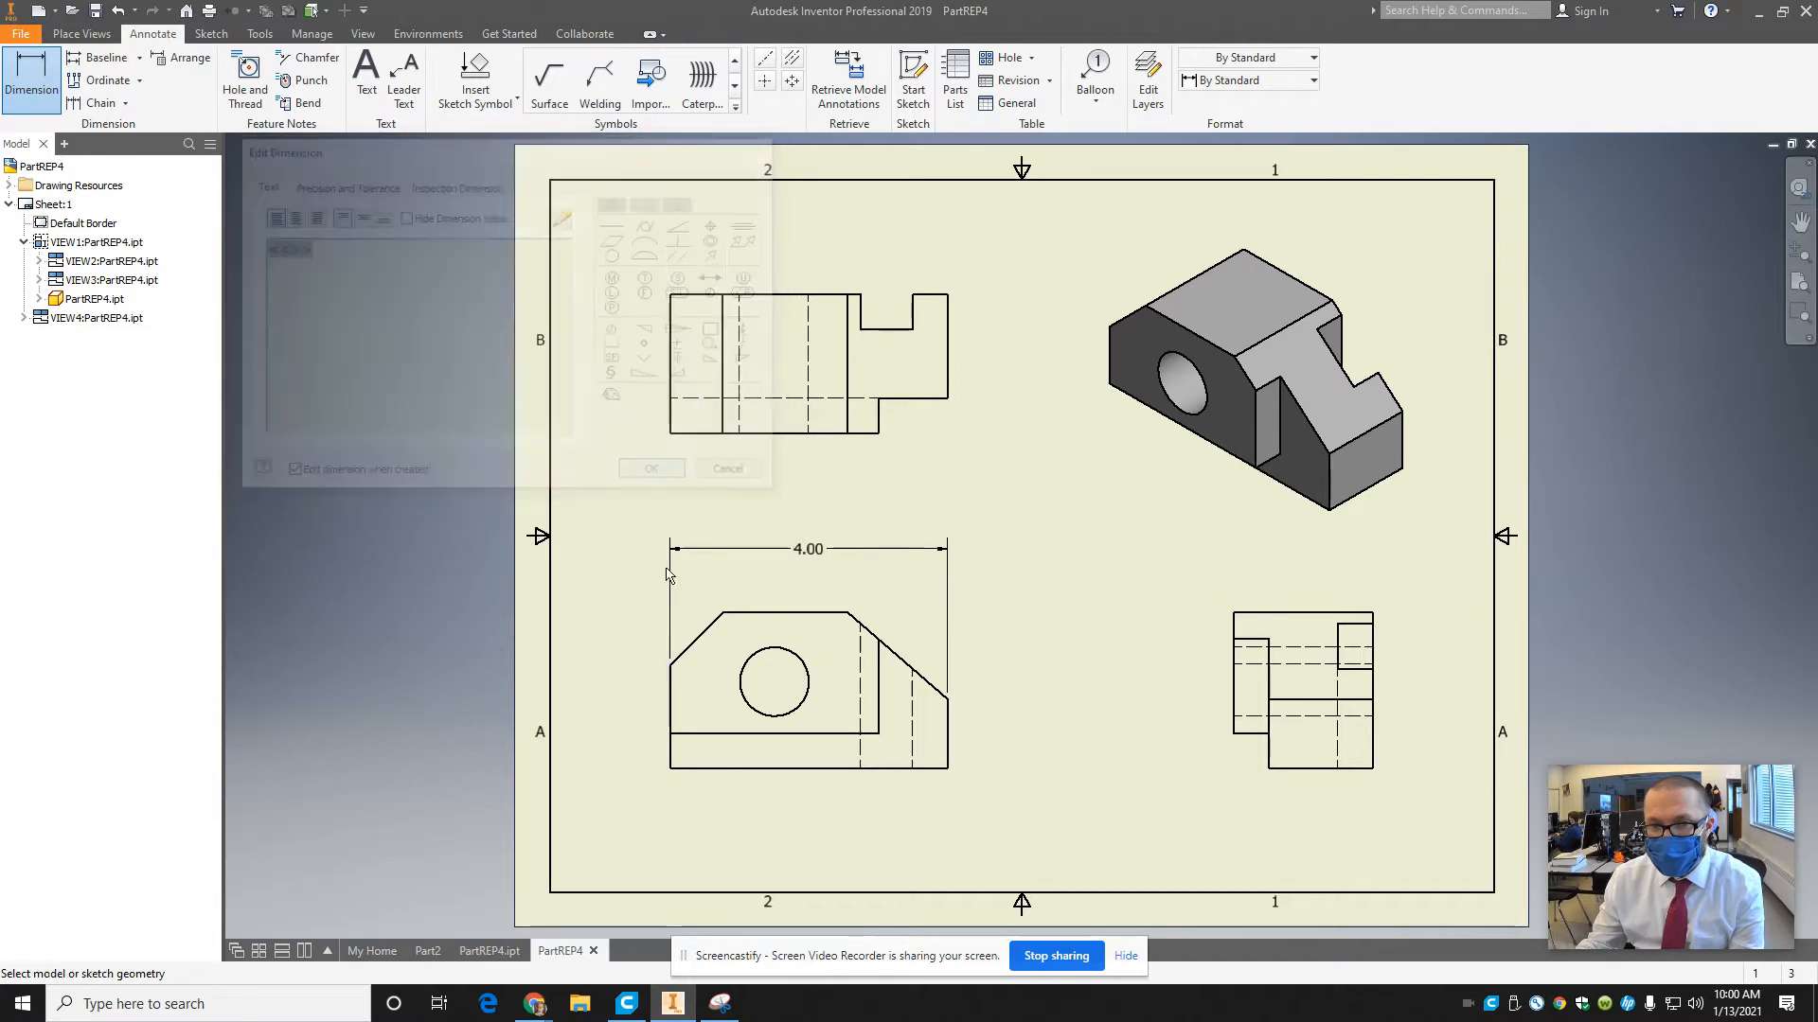
# Dimension the horizontal distances from the front view's left edge to both ends of its top edge, stacked beneath the overall width.
pyautogui.click(671, 665)
pyautogui.click(842, 613)
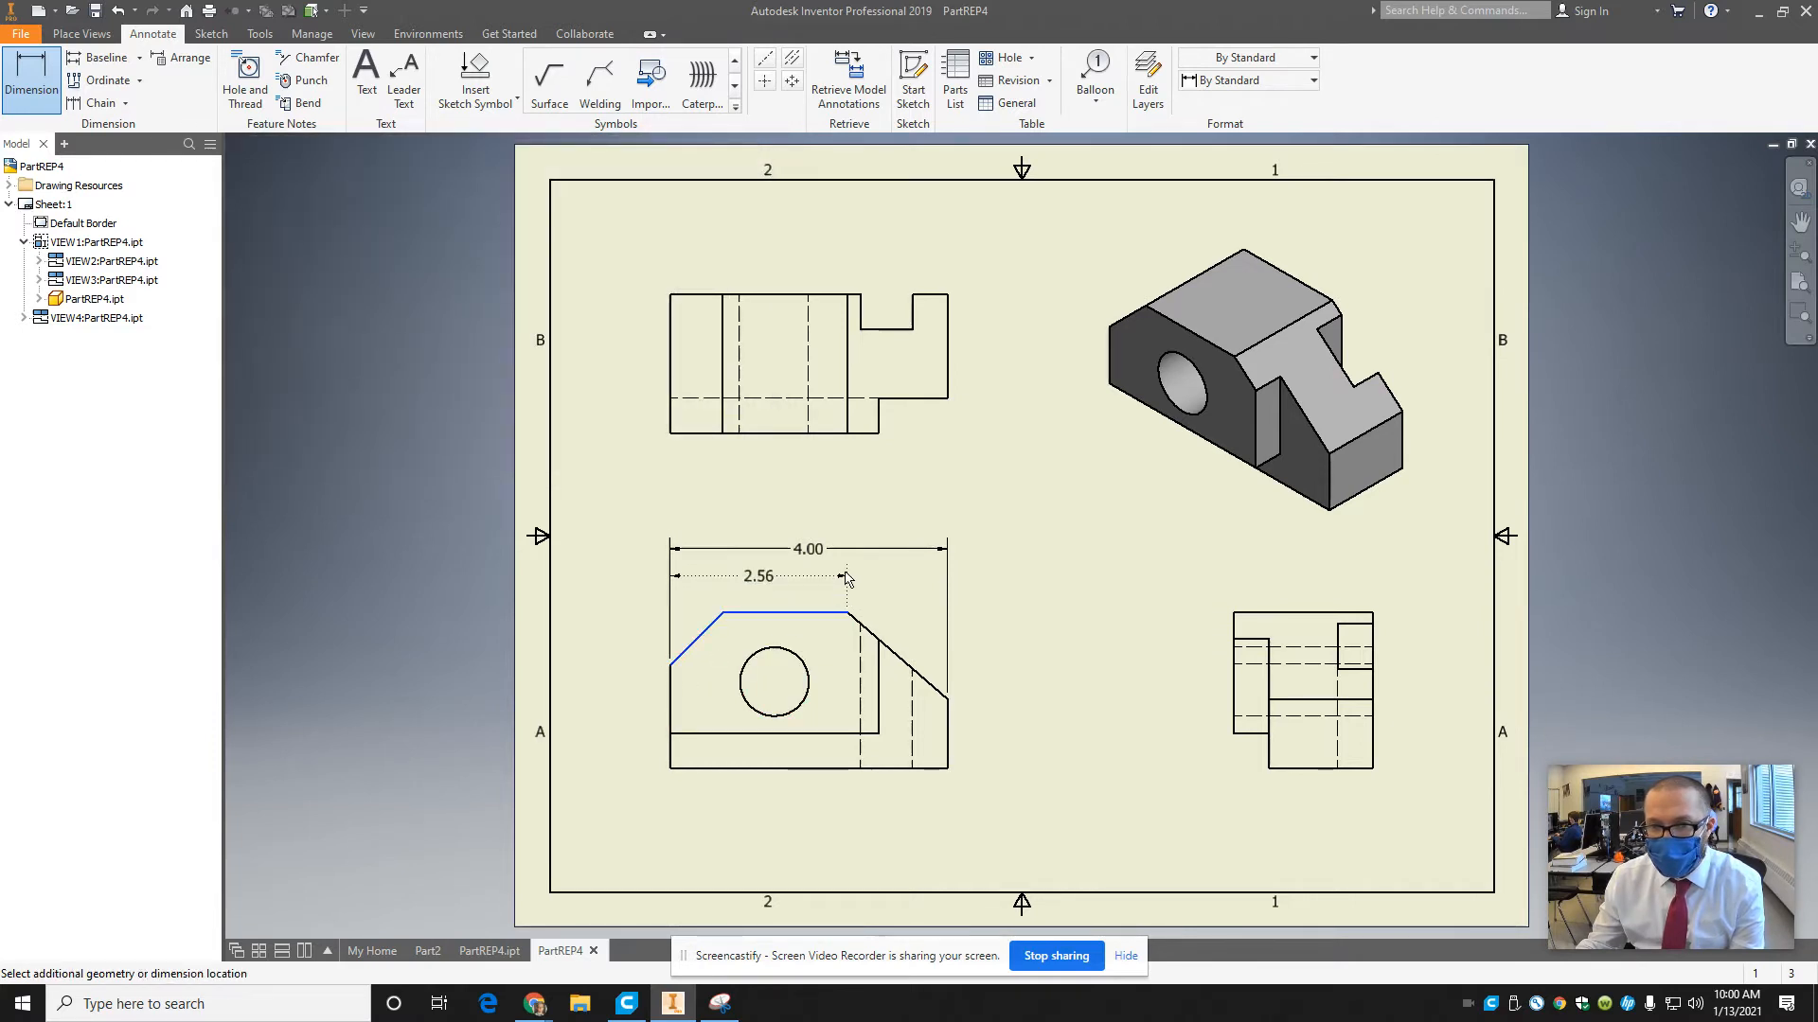
pyautogui.click(846, 577)
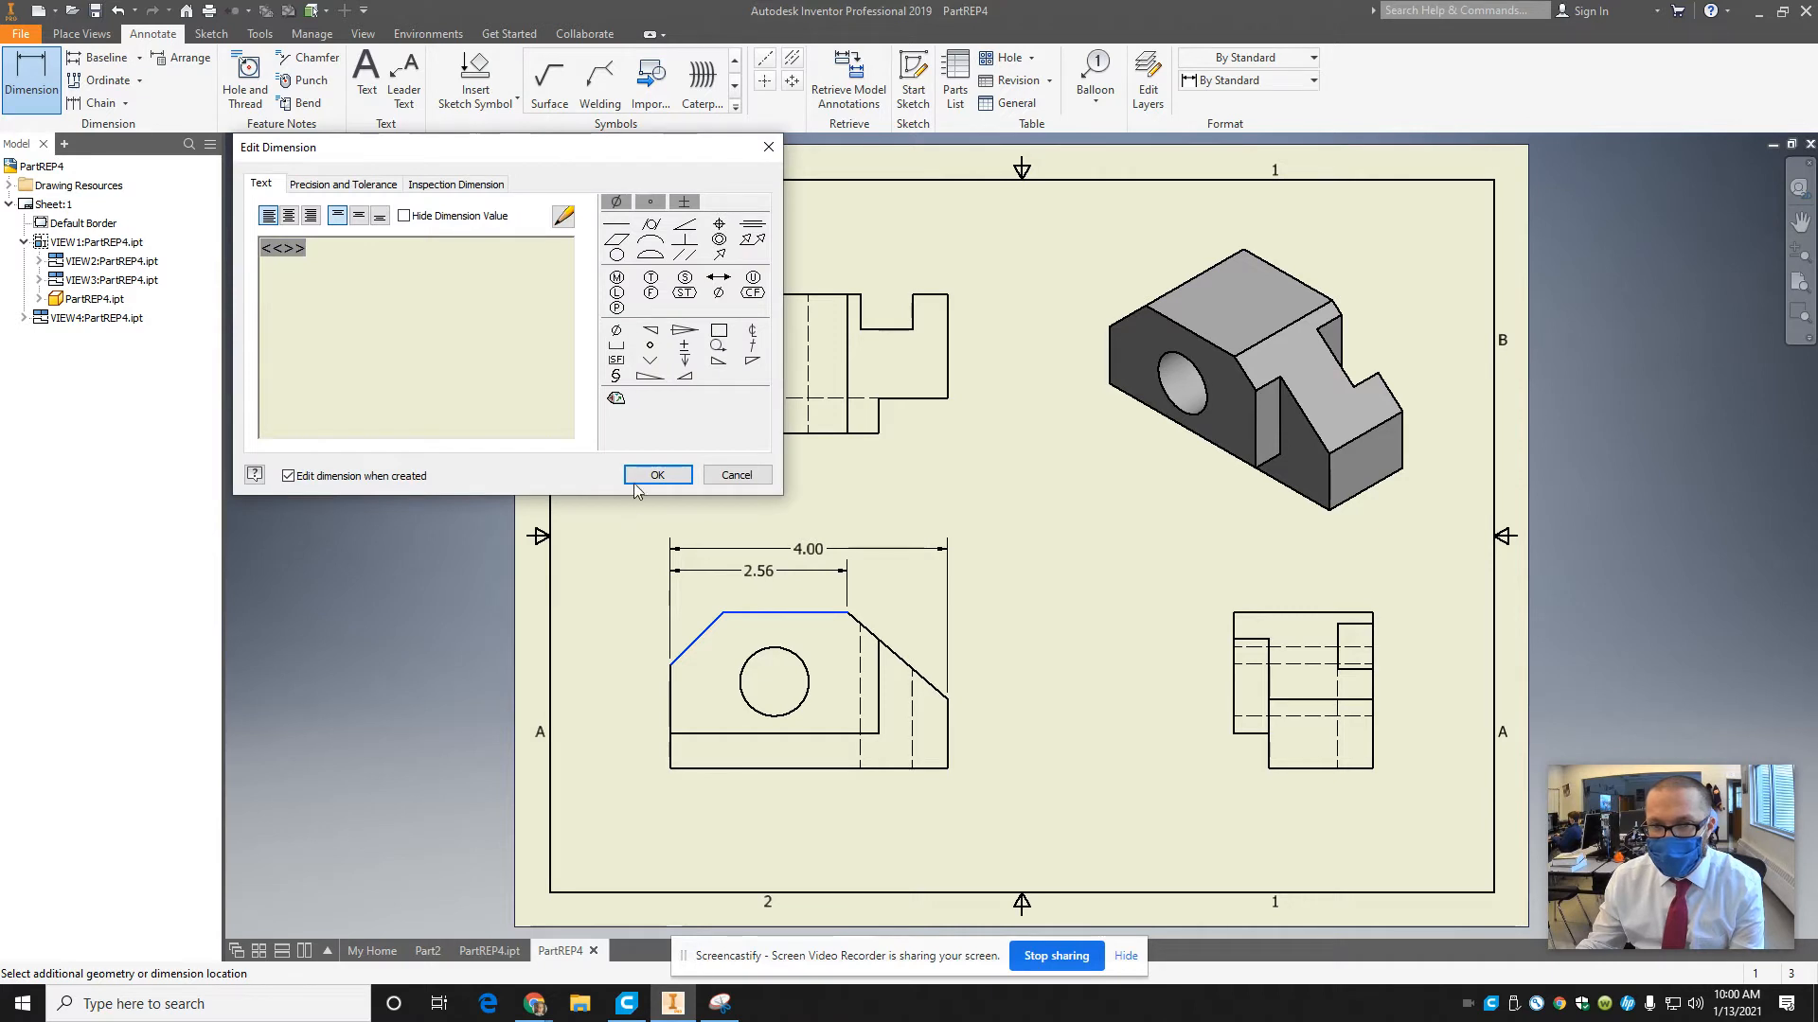
pyautogui.click(636, 479)
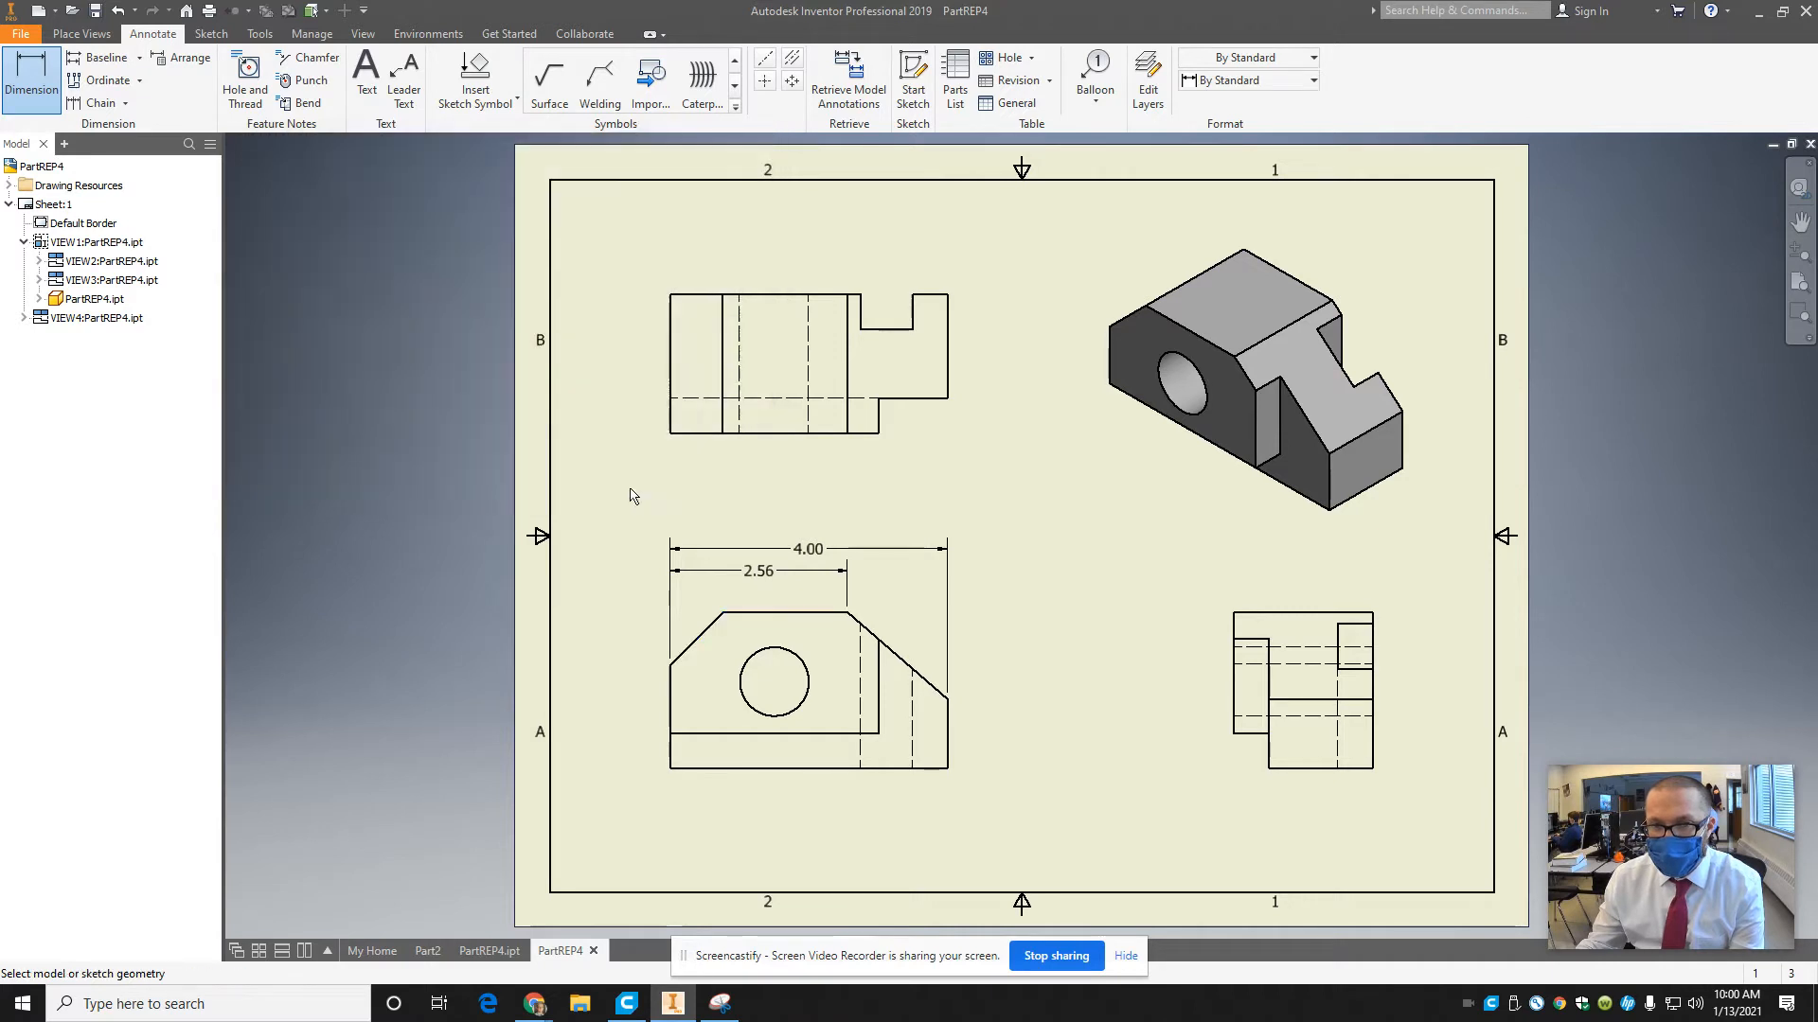
pyautogui.click(669, 674)
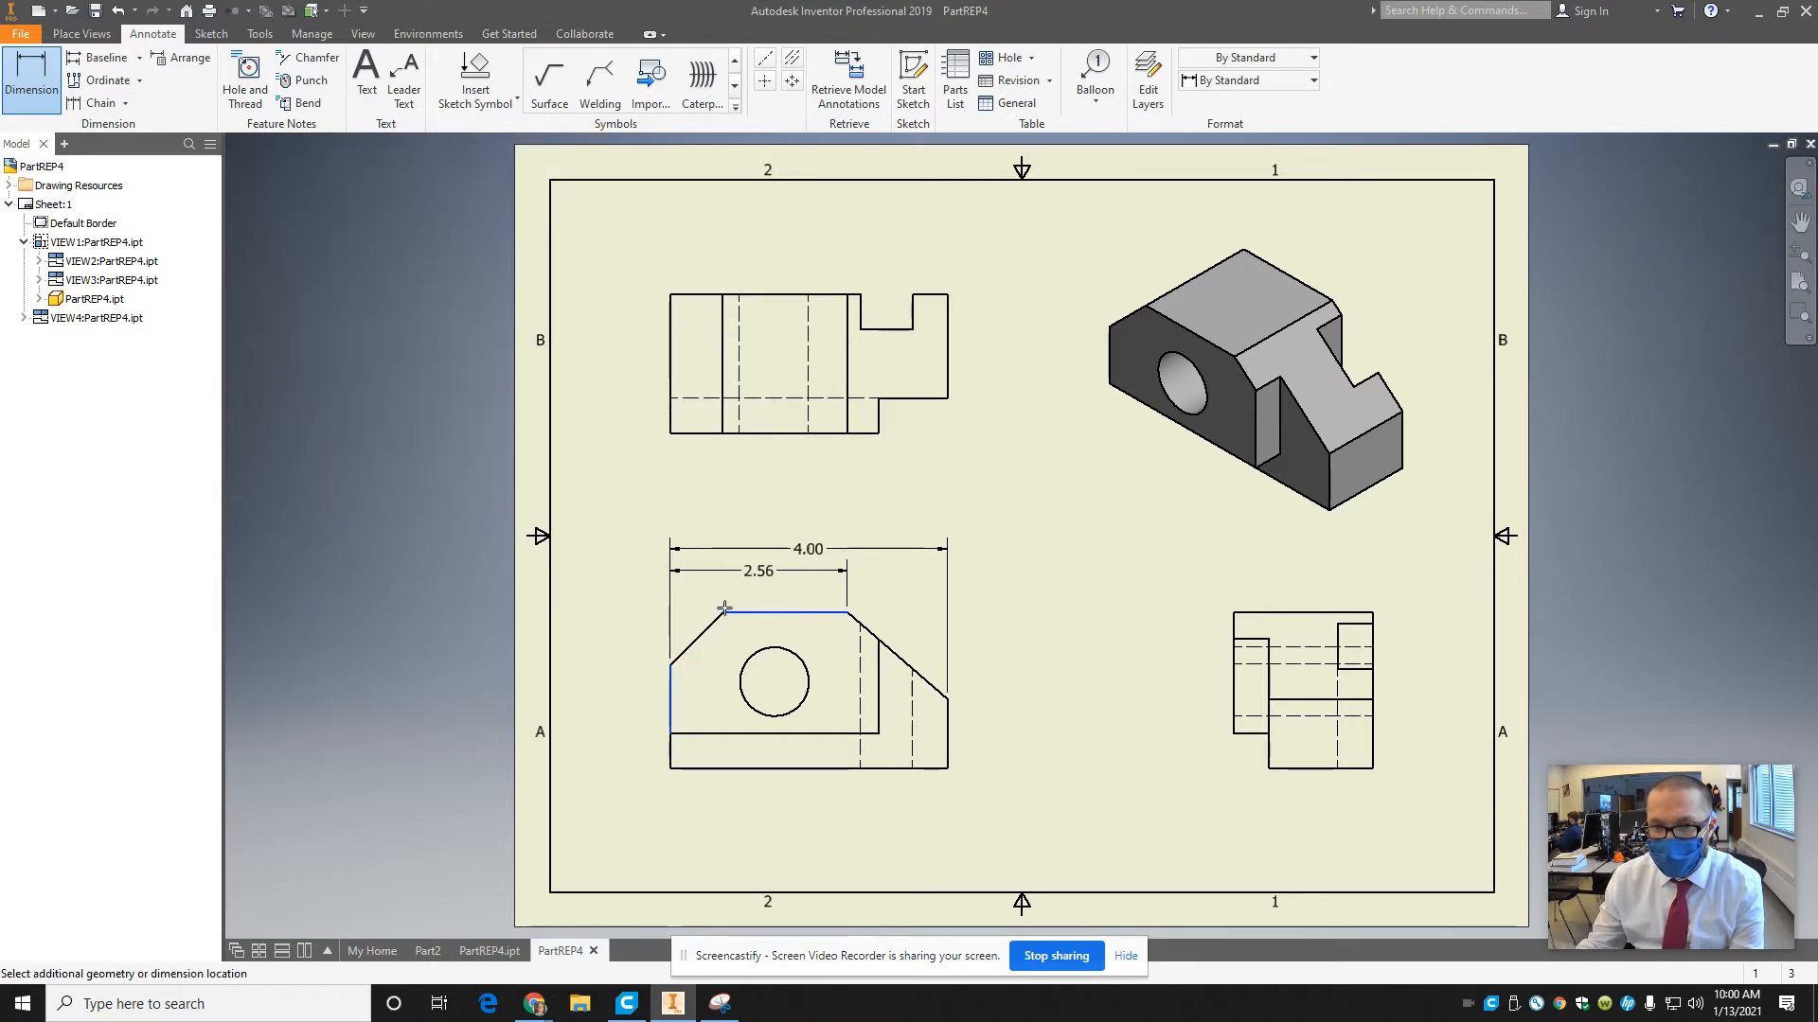
pyautogui.click(724, 609)
pyautogui.click(727, 595)
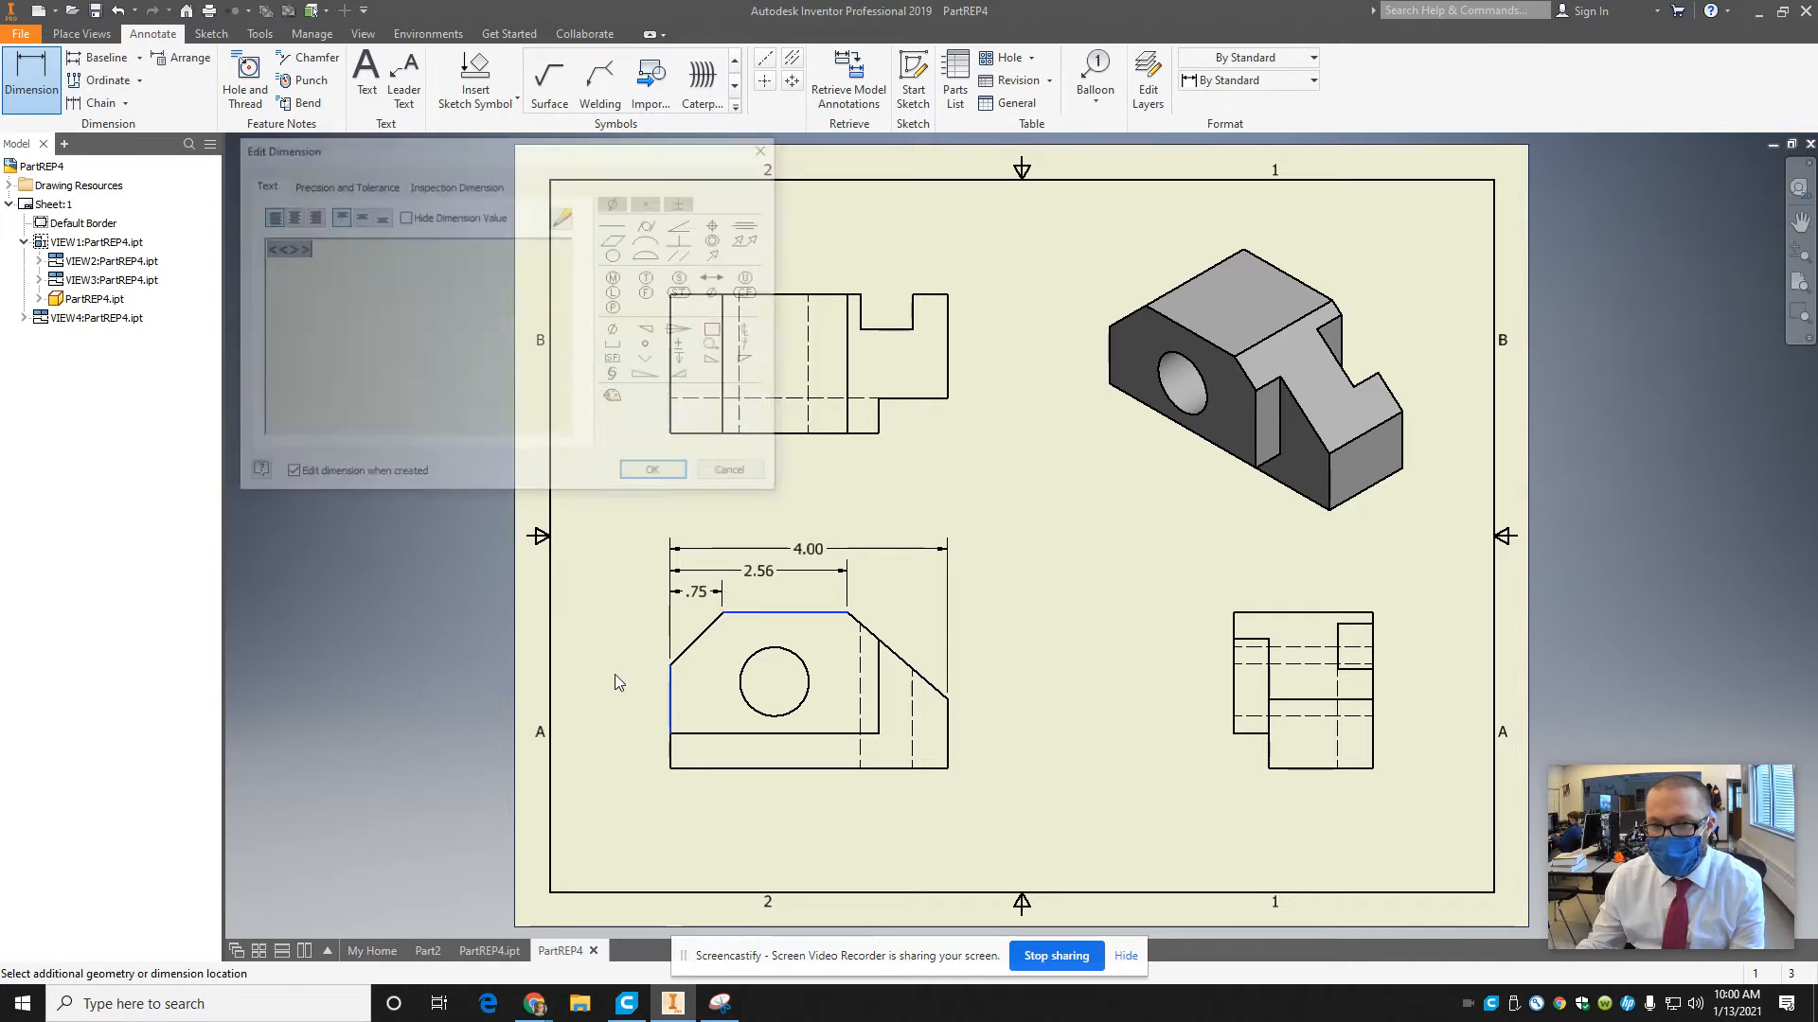
pyautogui.click(652, 470)
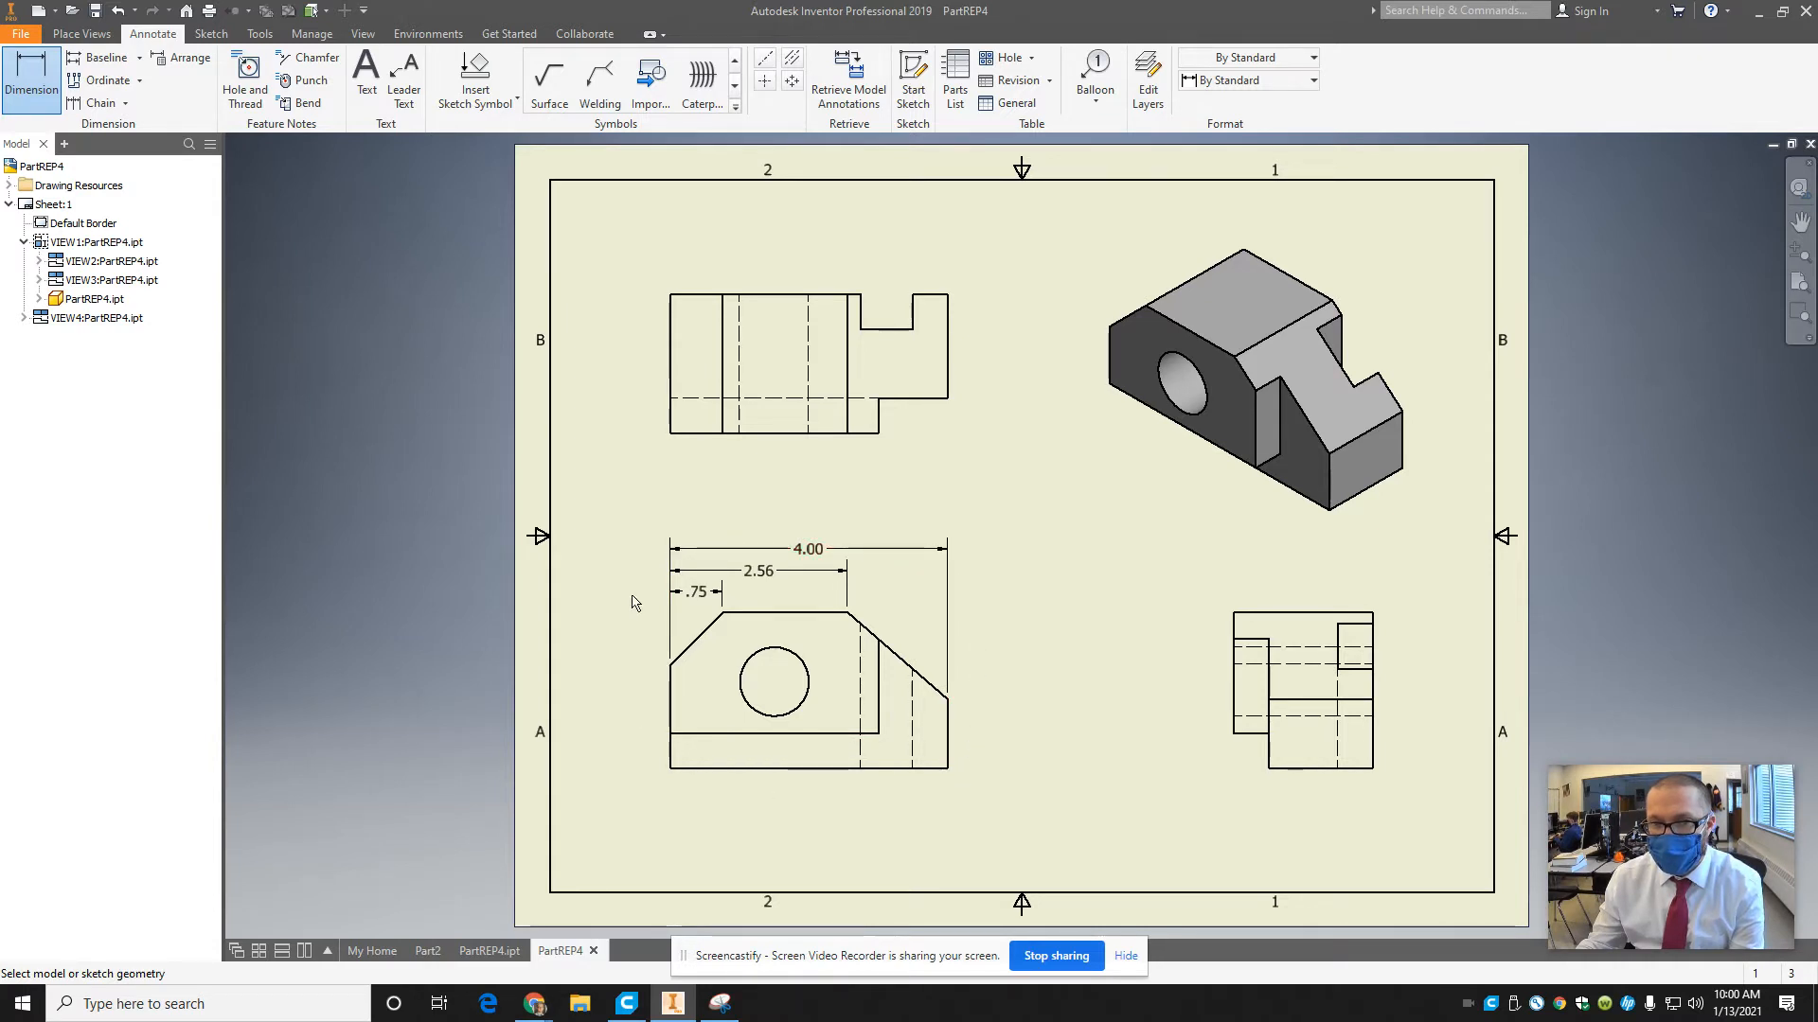
# Dimension the front view's overall height from the bottom edge to the top edge, placing it to the right of the view.
pyautogui.click(34, 91)
pyautogui.click(932, 768)
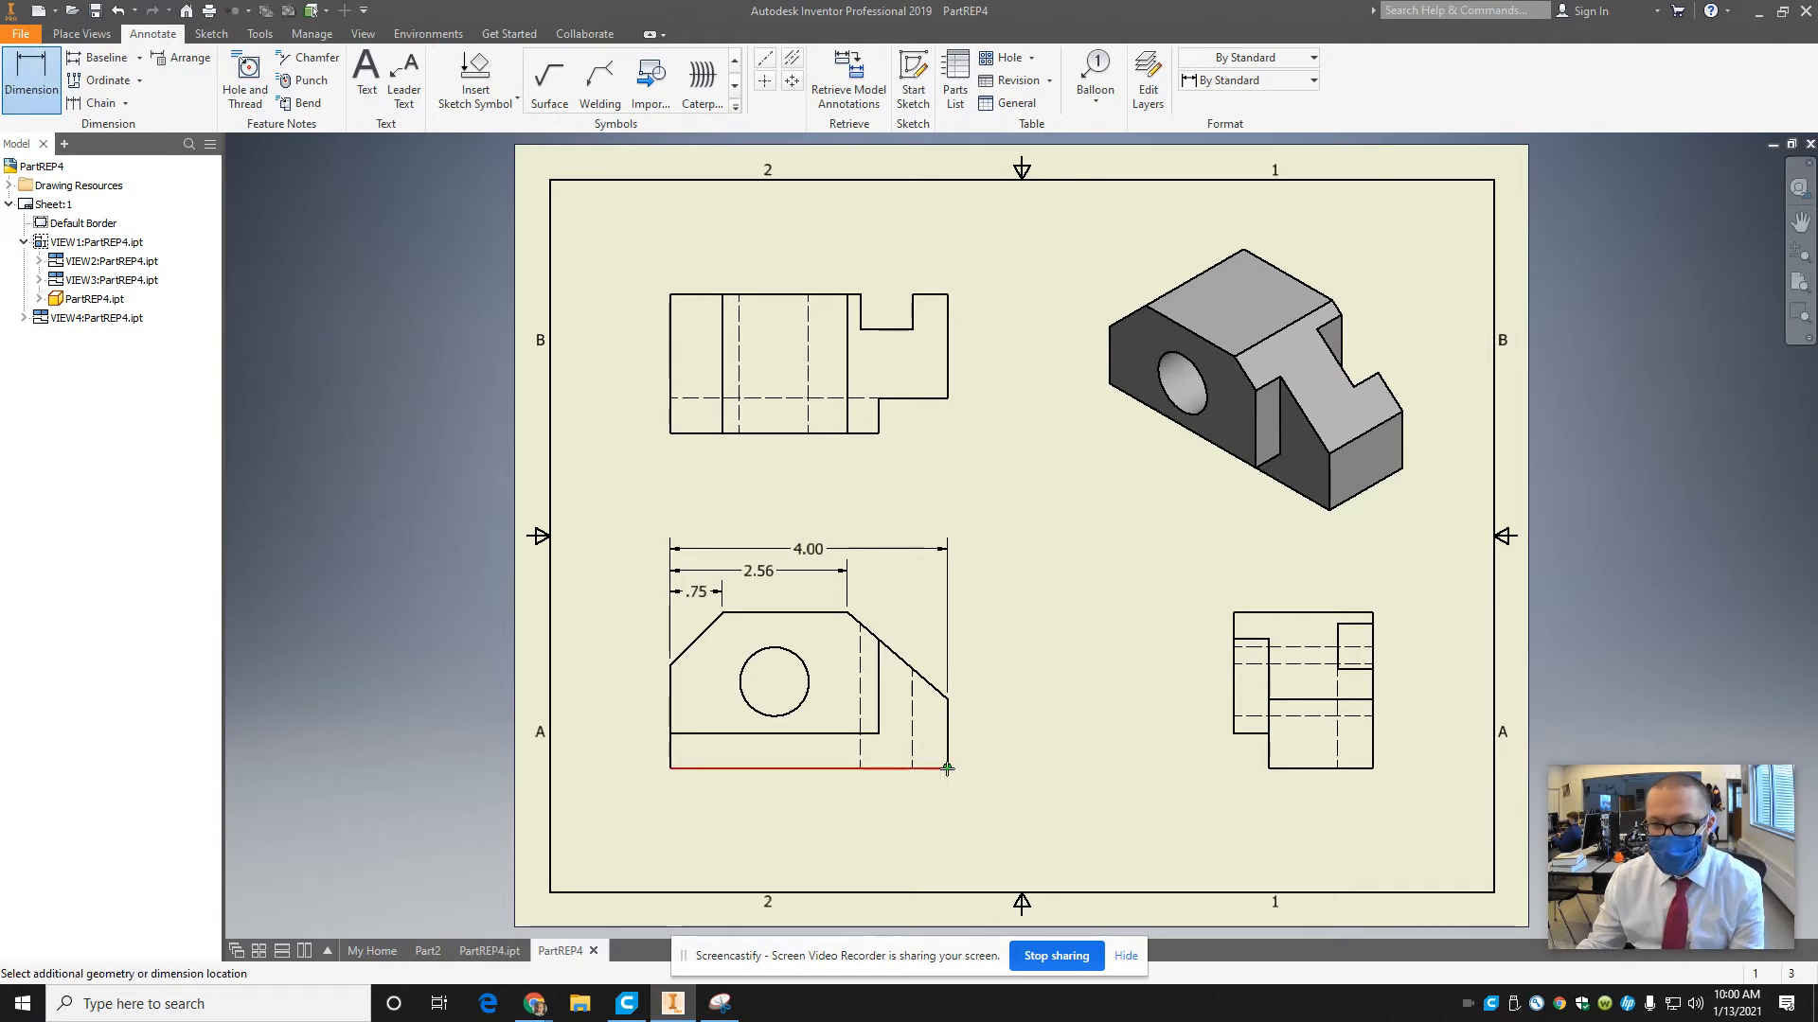
pyautogui.click(845, 614)
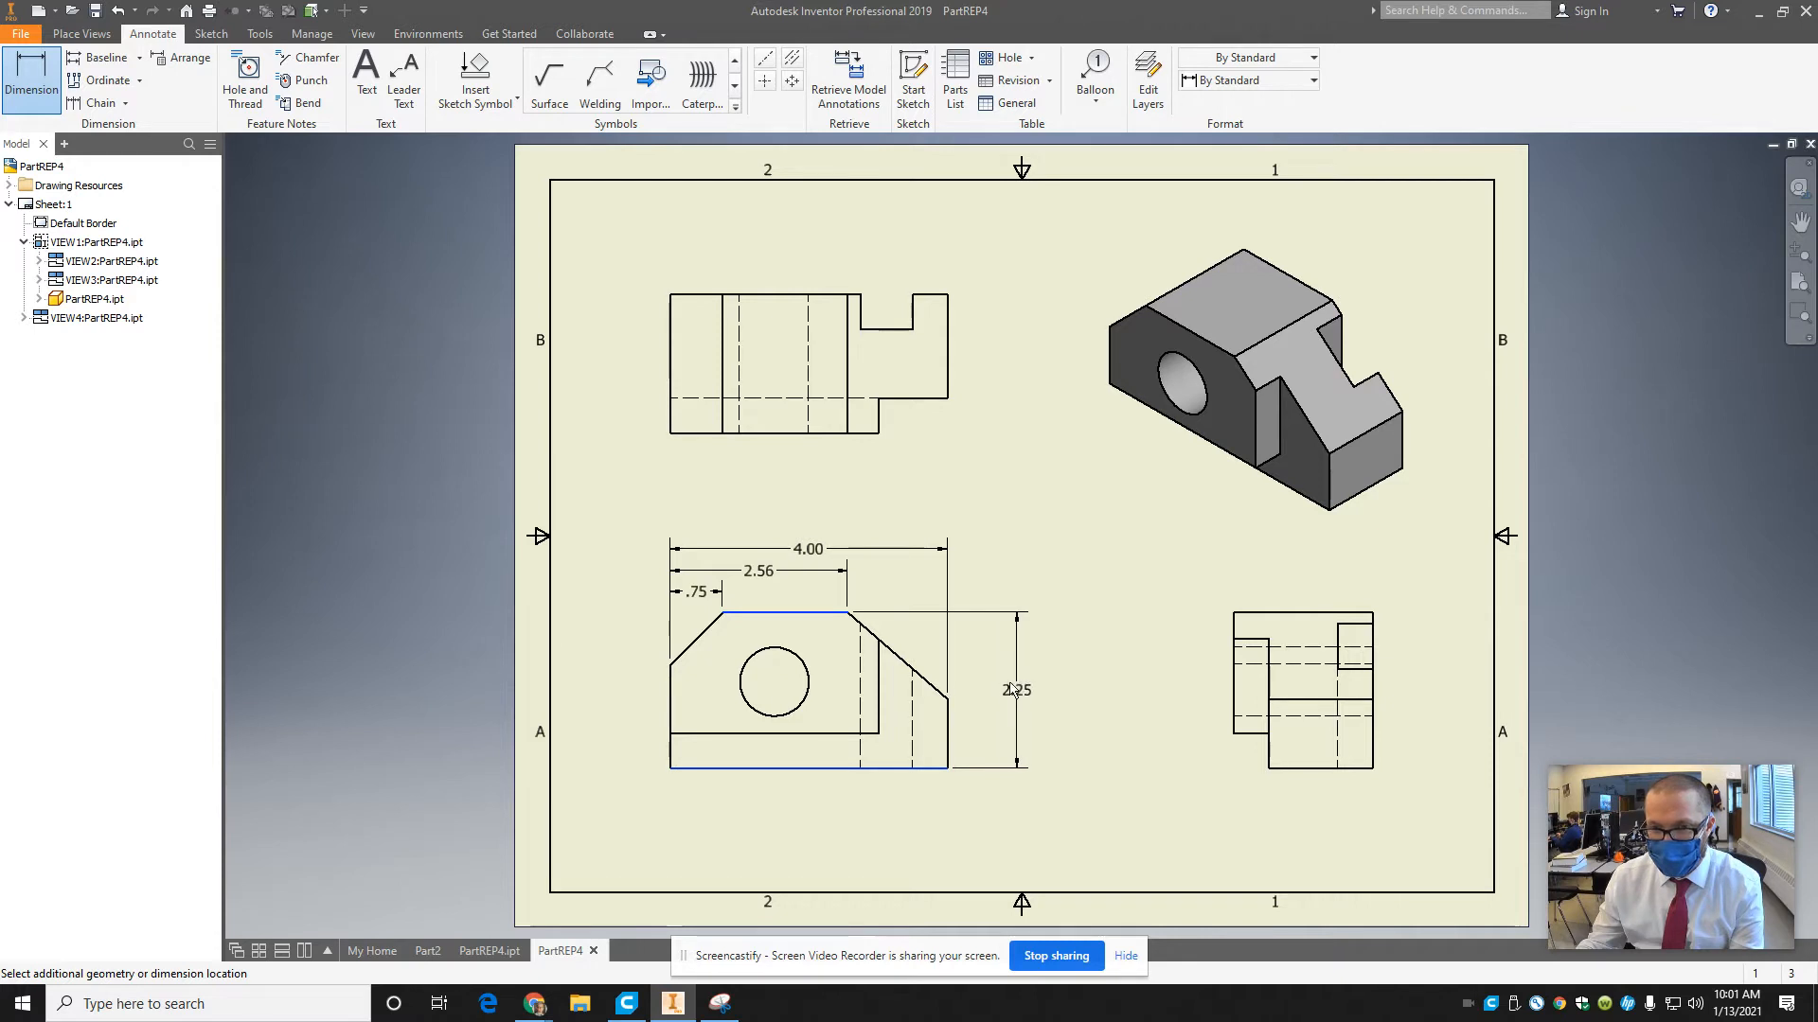
pyautogui.click(1013, 689)
pyautogui.click(654, 475)
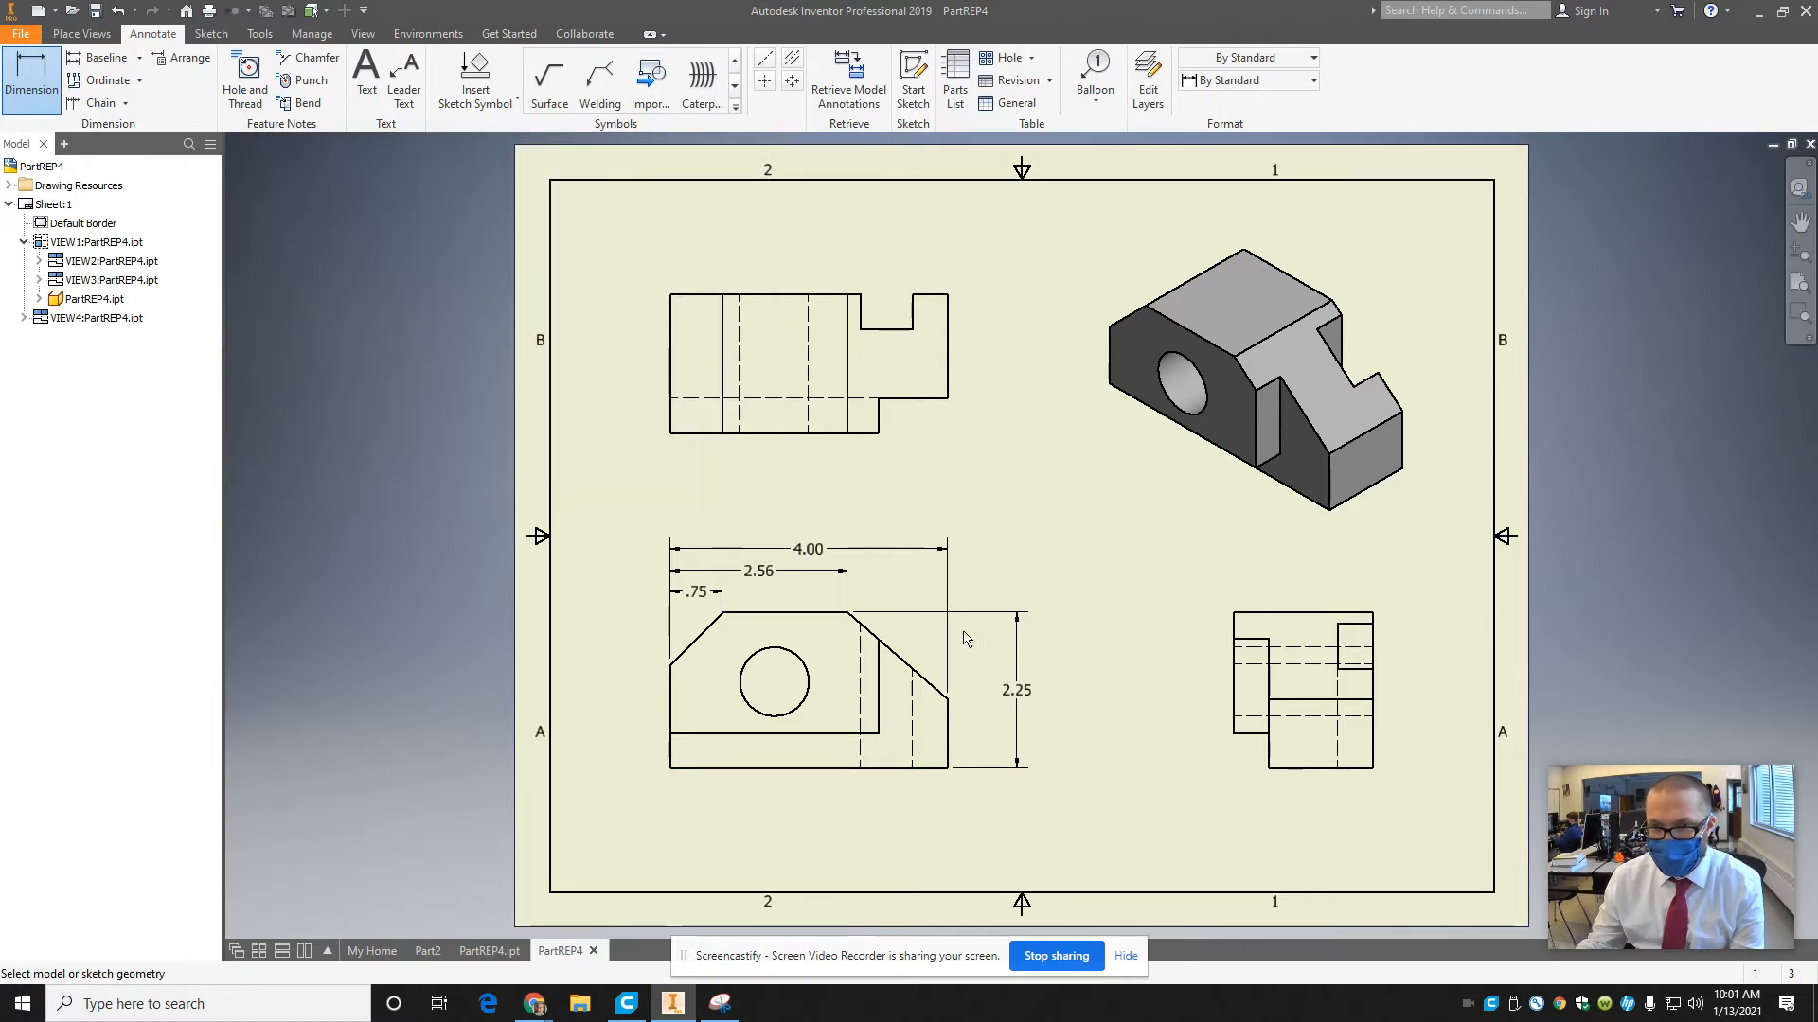
# Dimension the heights from the front view's base to the lower ends of its right and left sloped edges, each beside its own side.
pyautogui.click(923, 678)
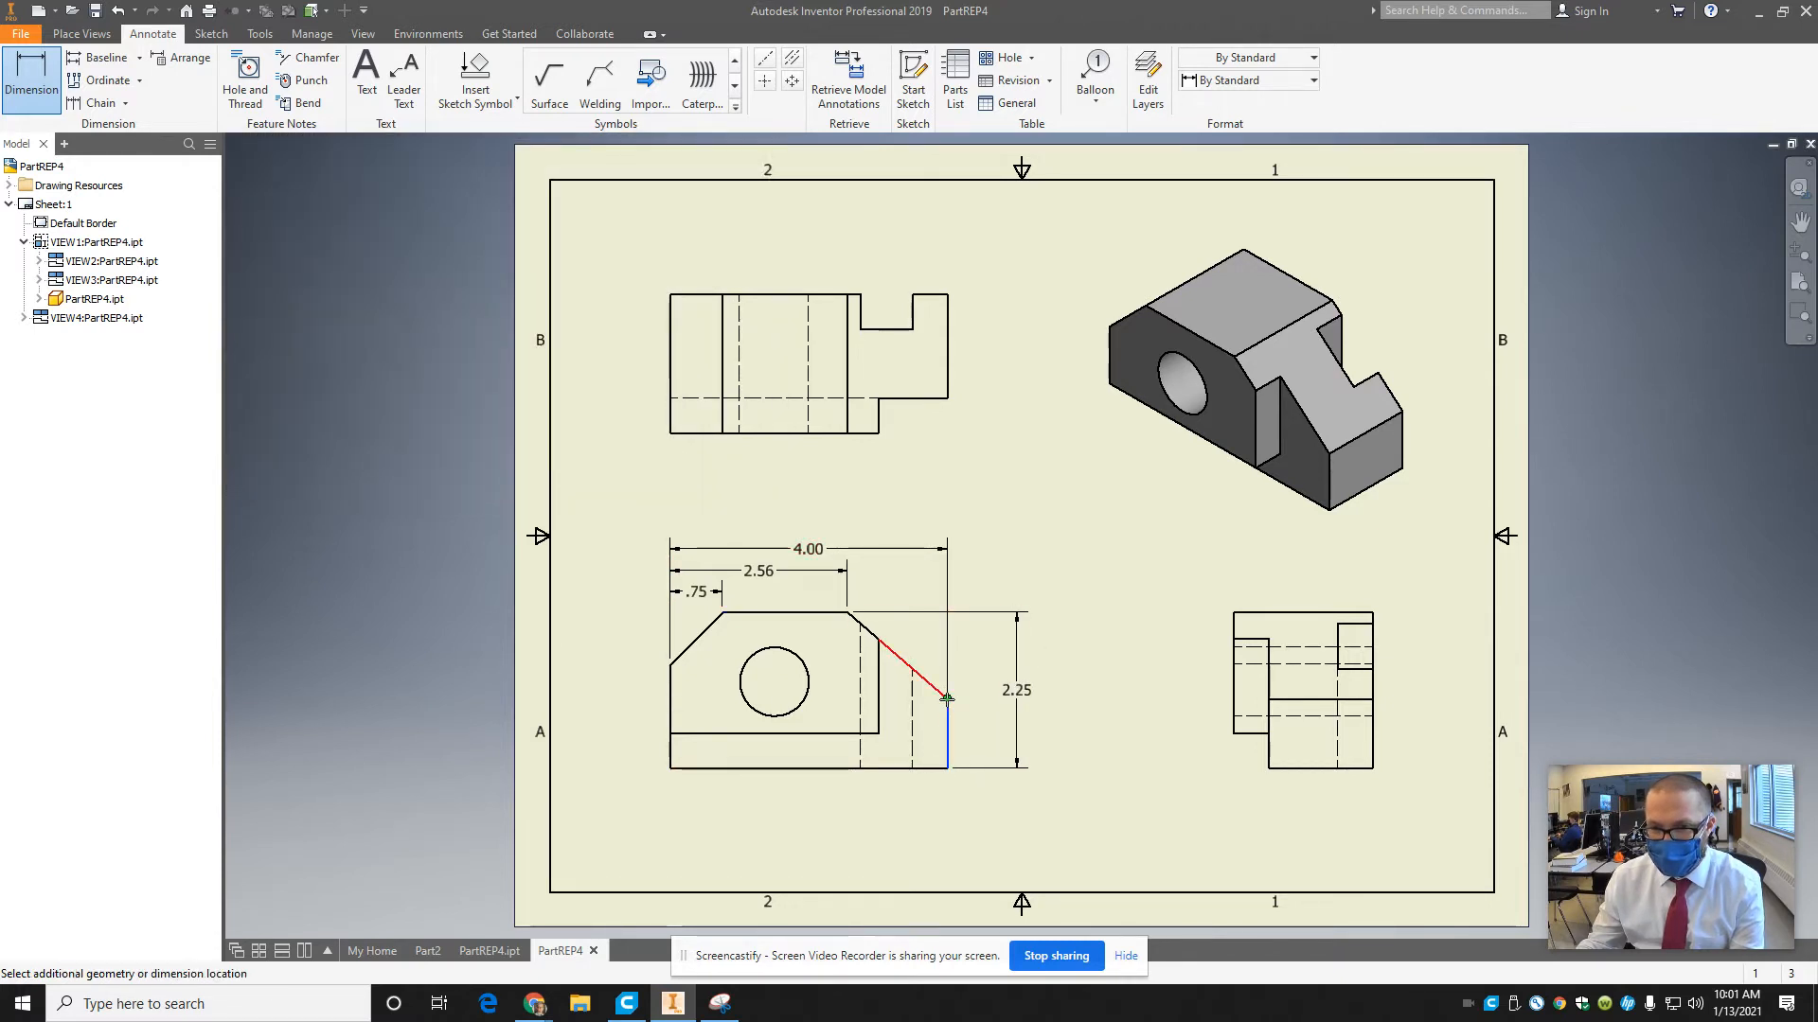
pyautogui.click(947, 698)
pyautogui.click(978, 705)
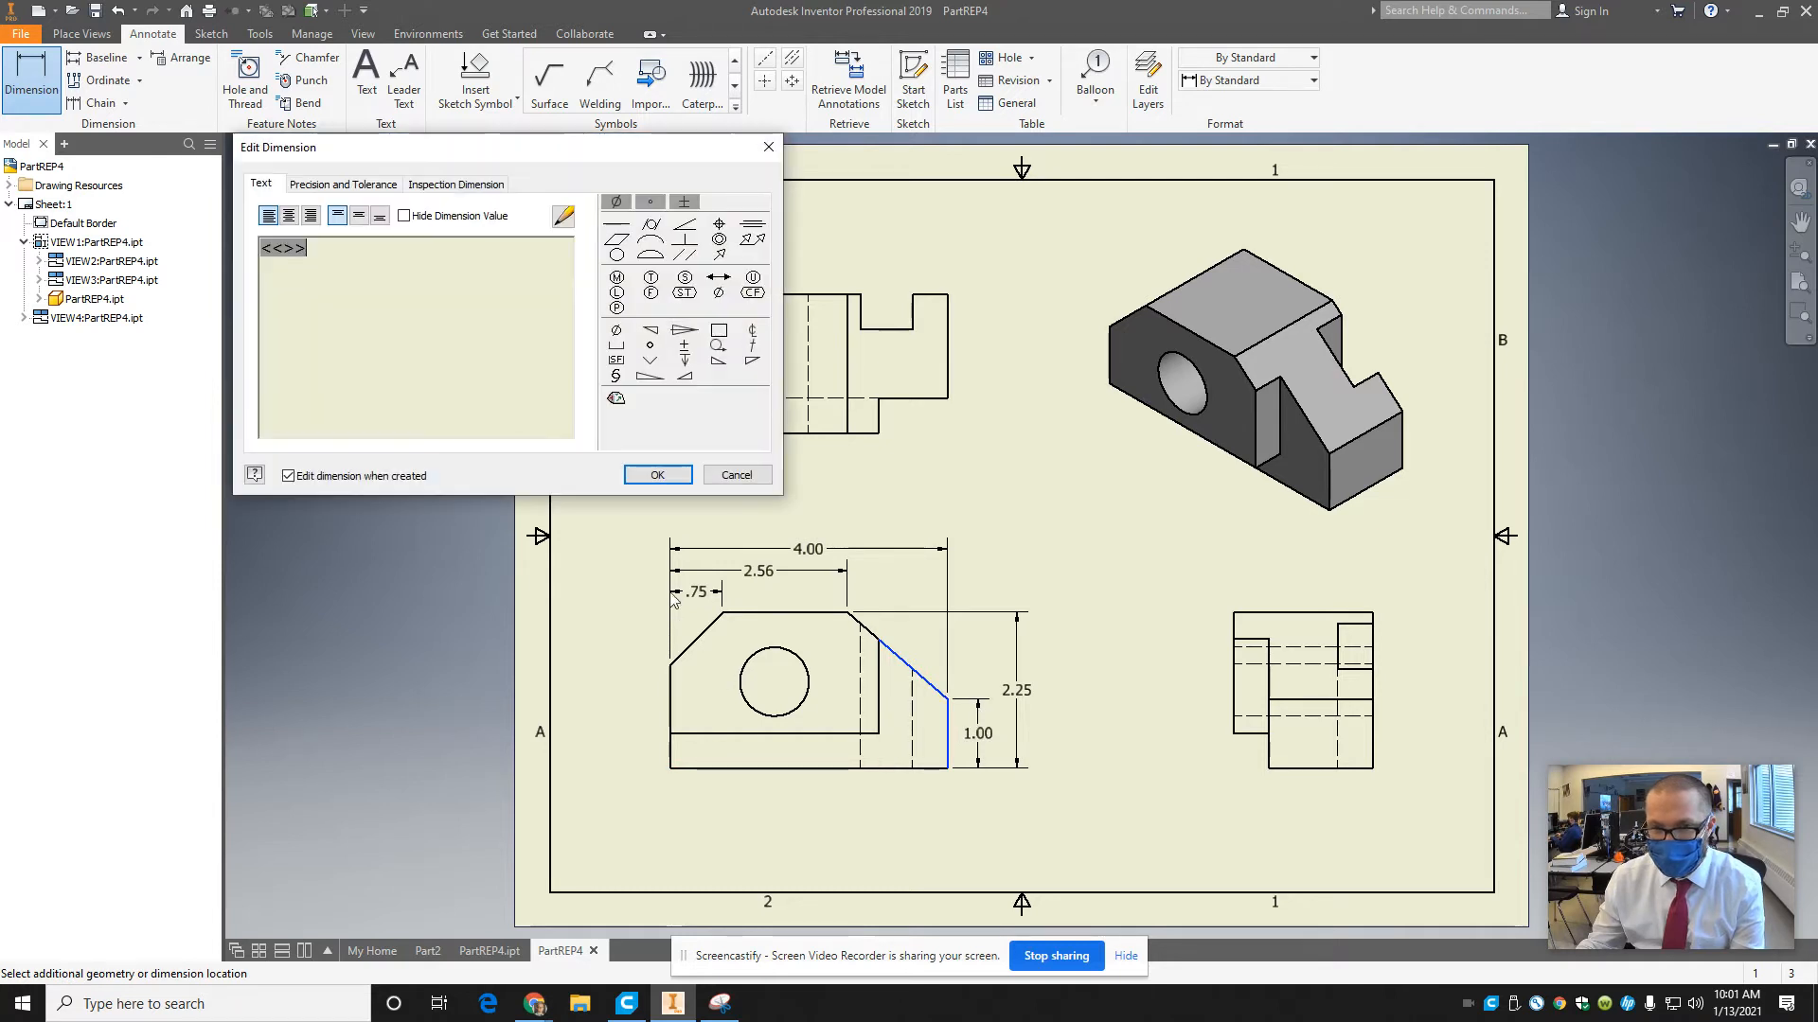
pyautogui.click(660, 475)
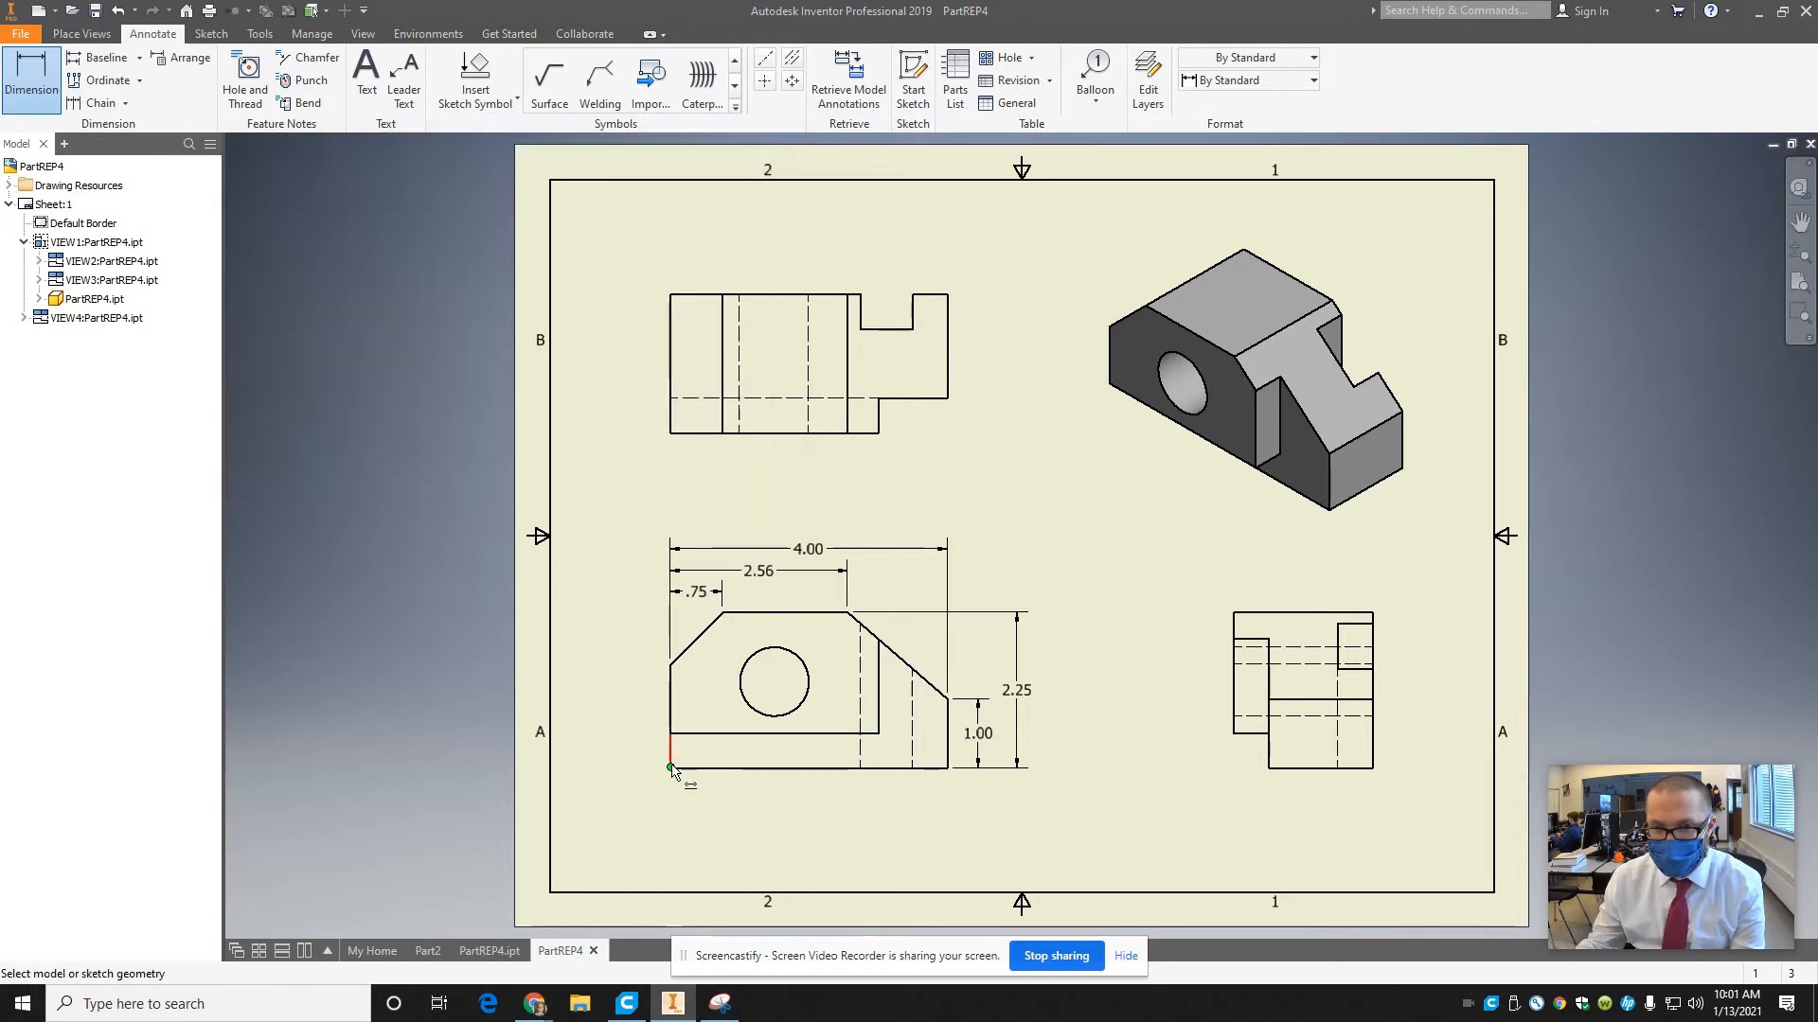
pyautogui.click(674, 659)
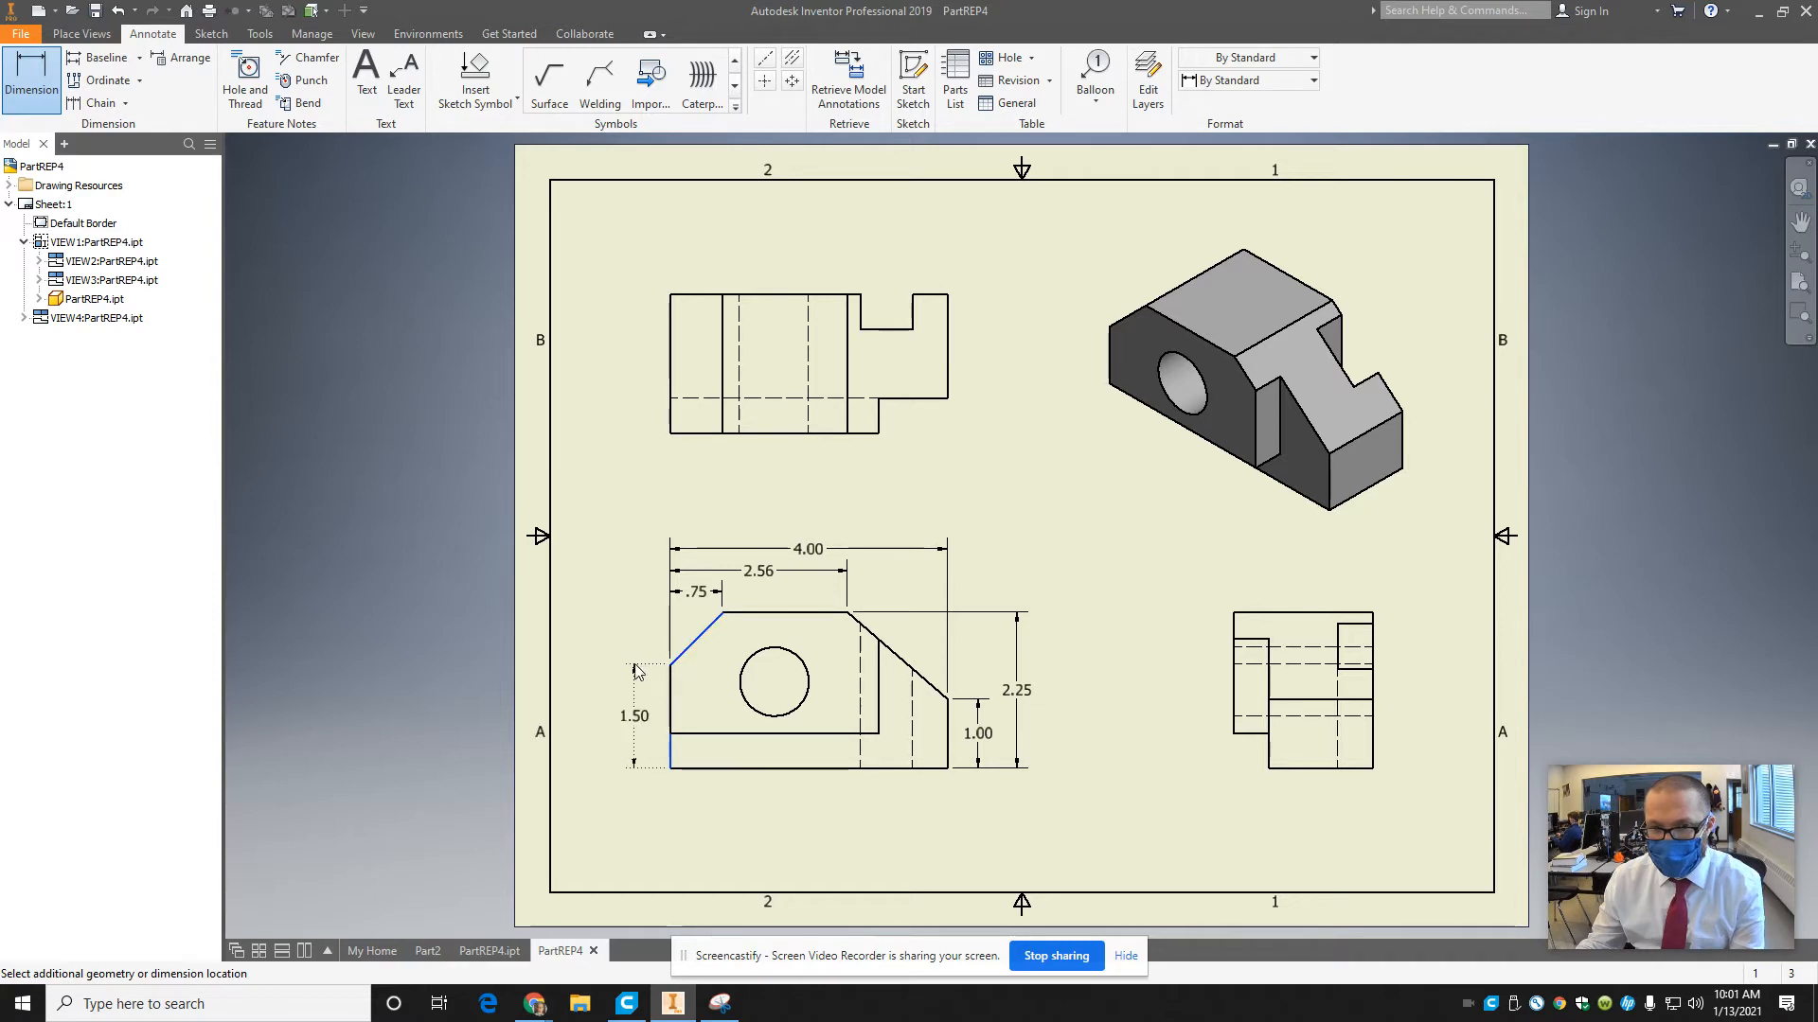
pyautogui.click(635, 671)
pyautogui.click(653, 475)
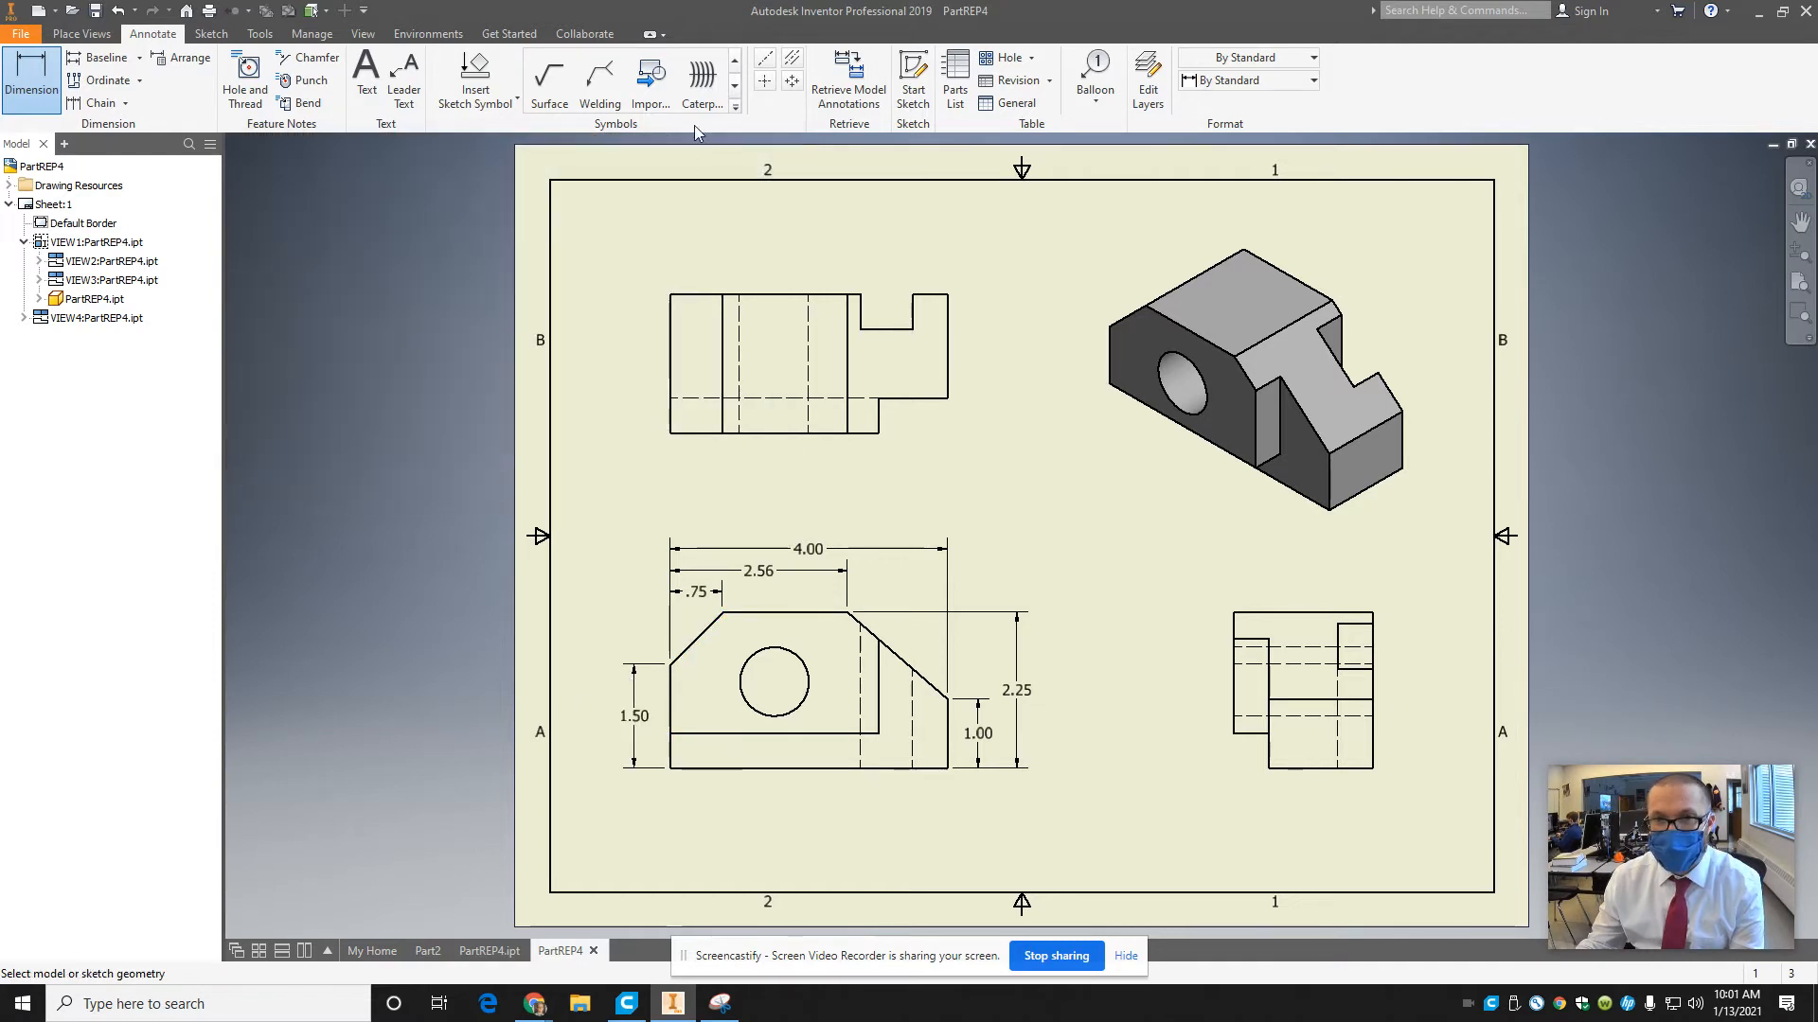
# Add a center mark to the front view's hole and bisector centerlines between the hole's hidden lines in the top and side views.
pyautogui.click(765, 82)
pyautogui.click(810, 674)
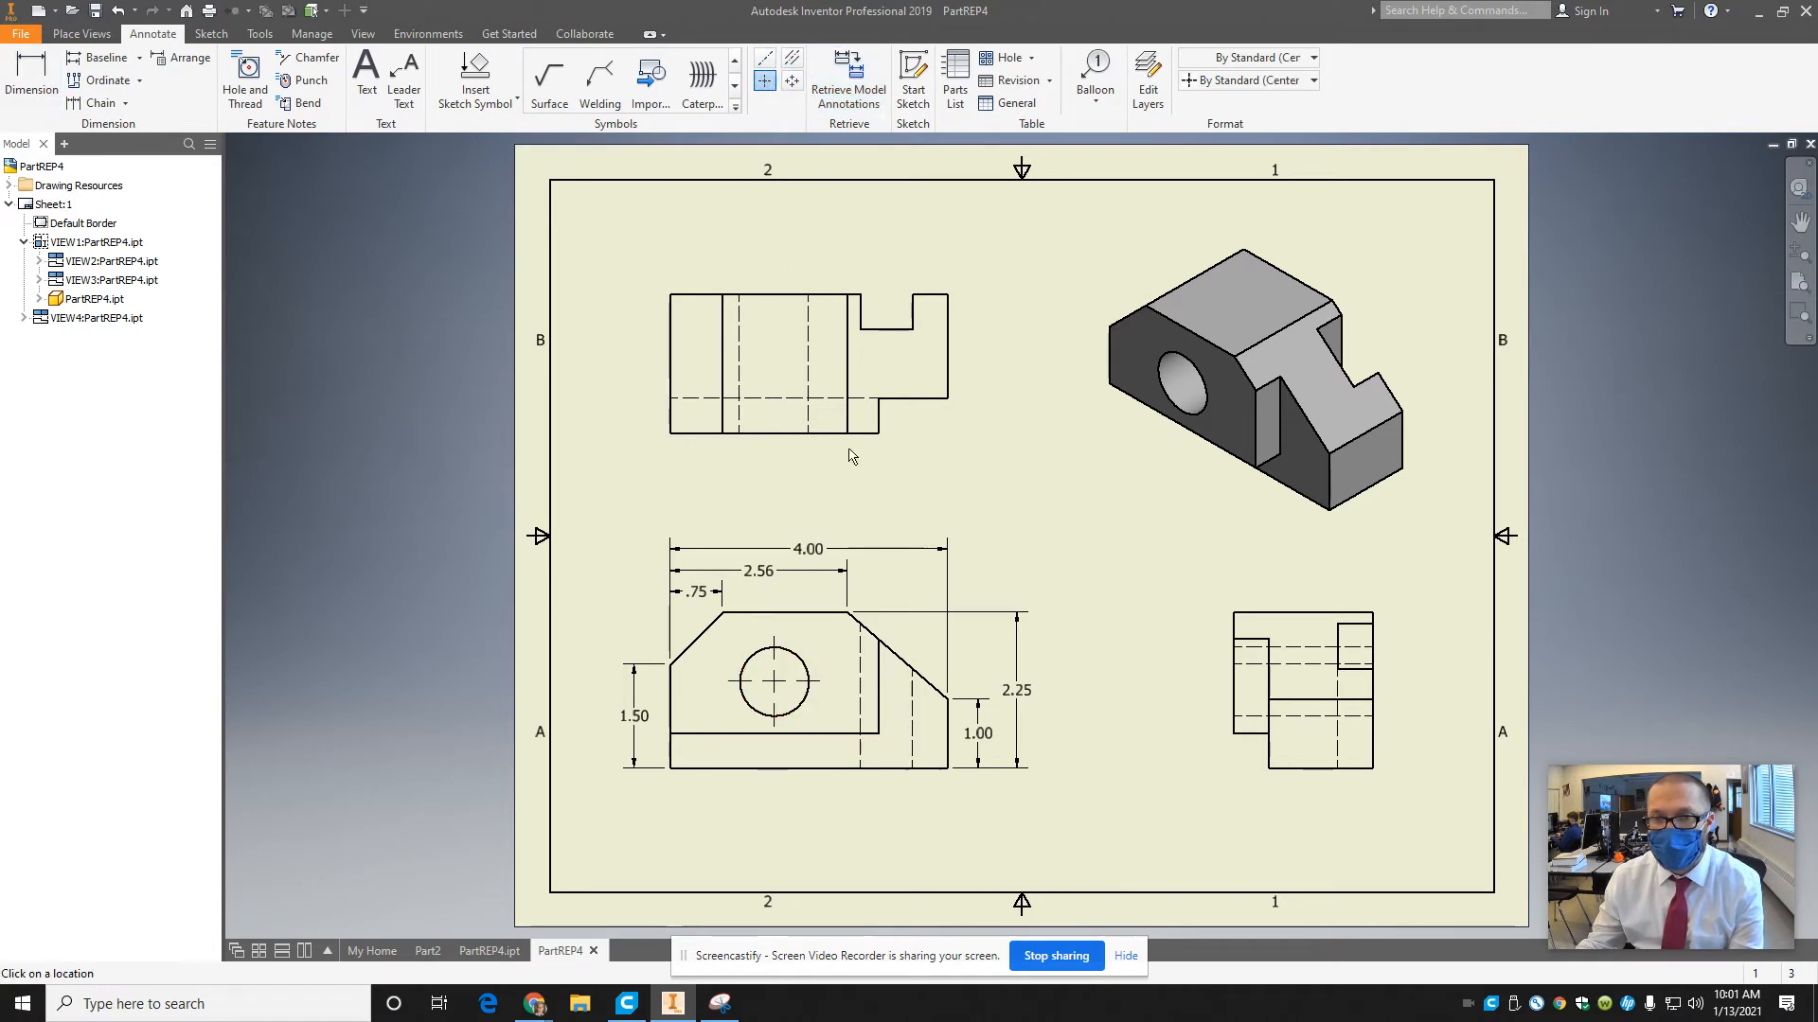
pyautogui.click(795, 58)
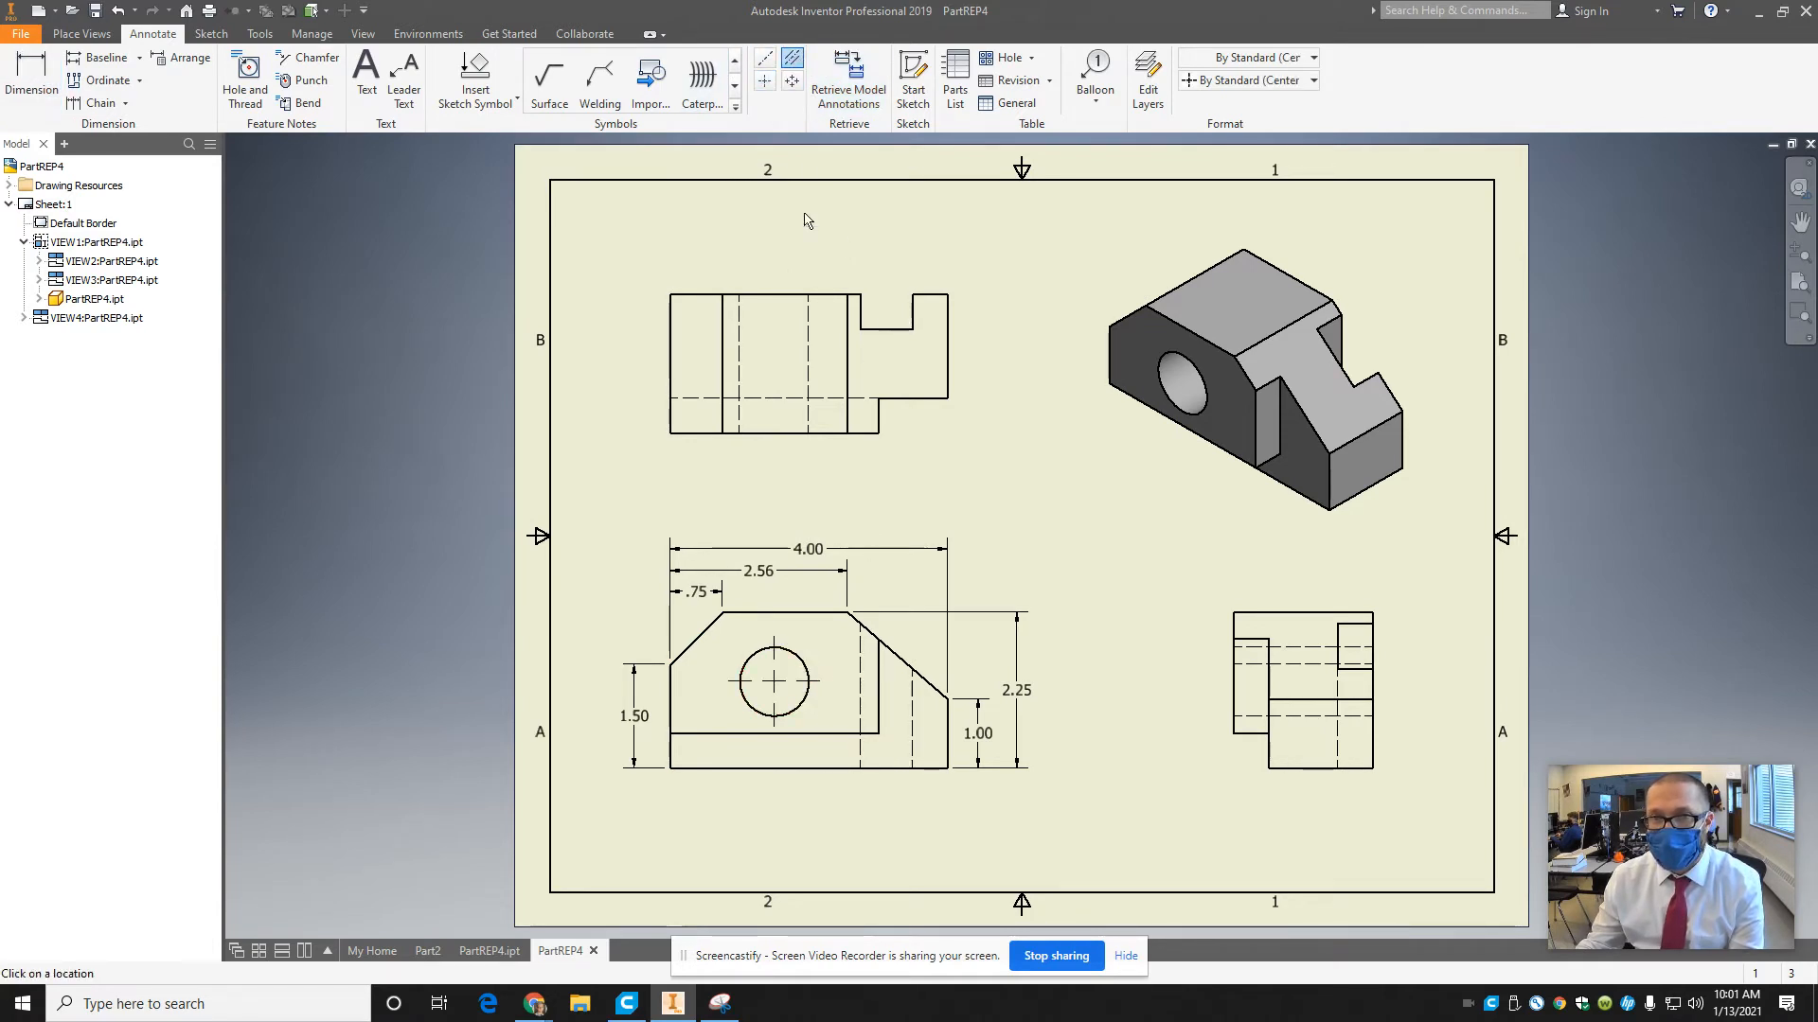
pyautogui.click(807, 363)
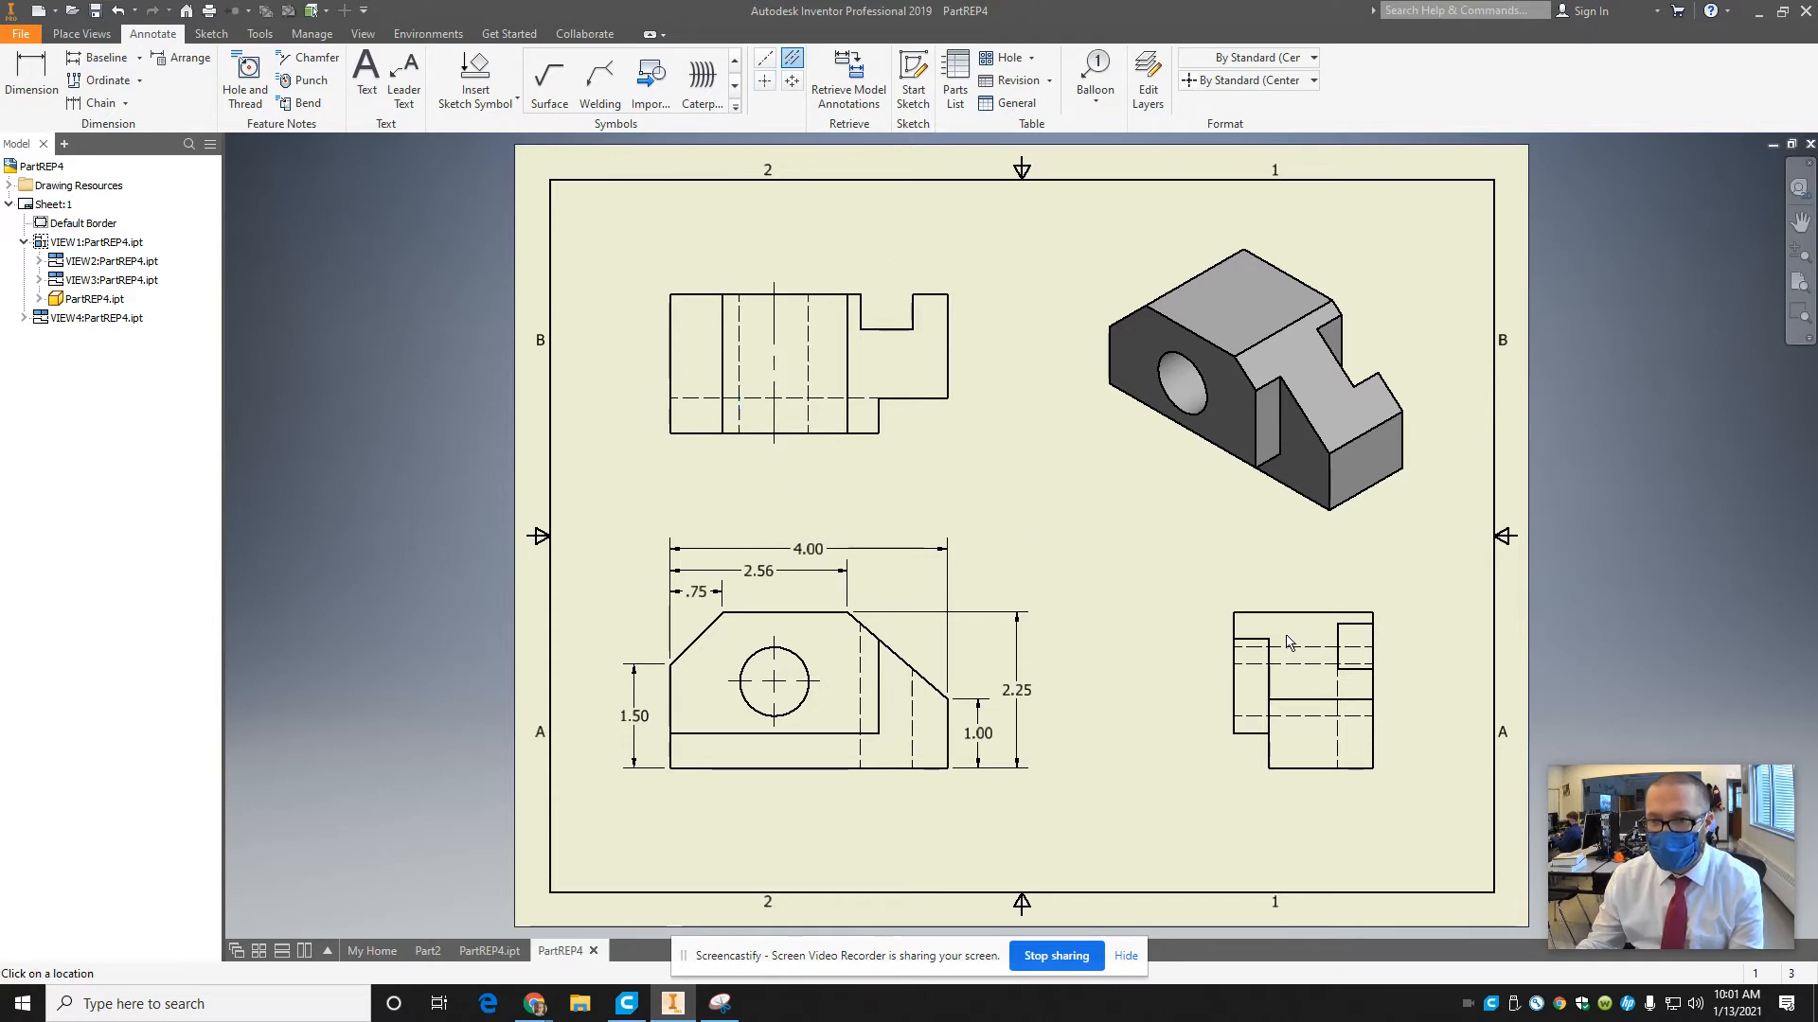
pyautogui.click(1299, 715)
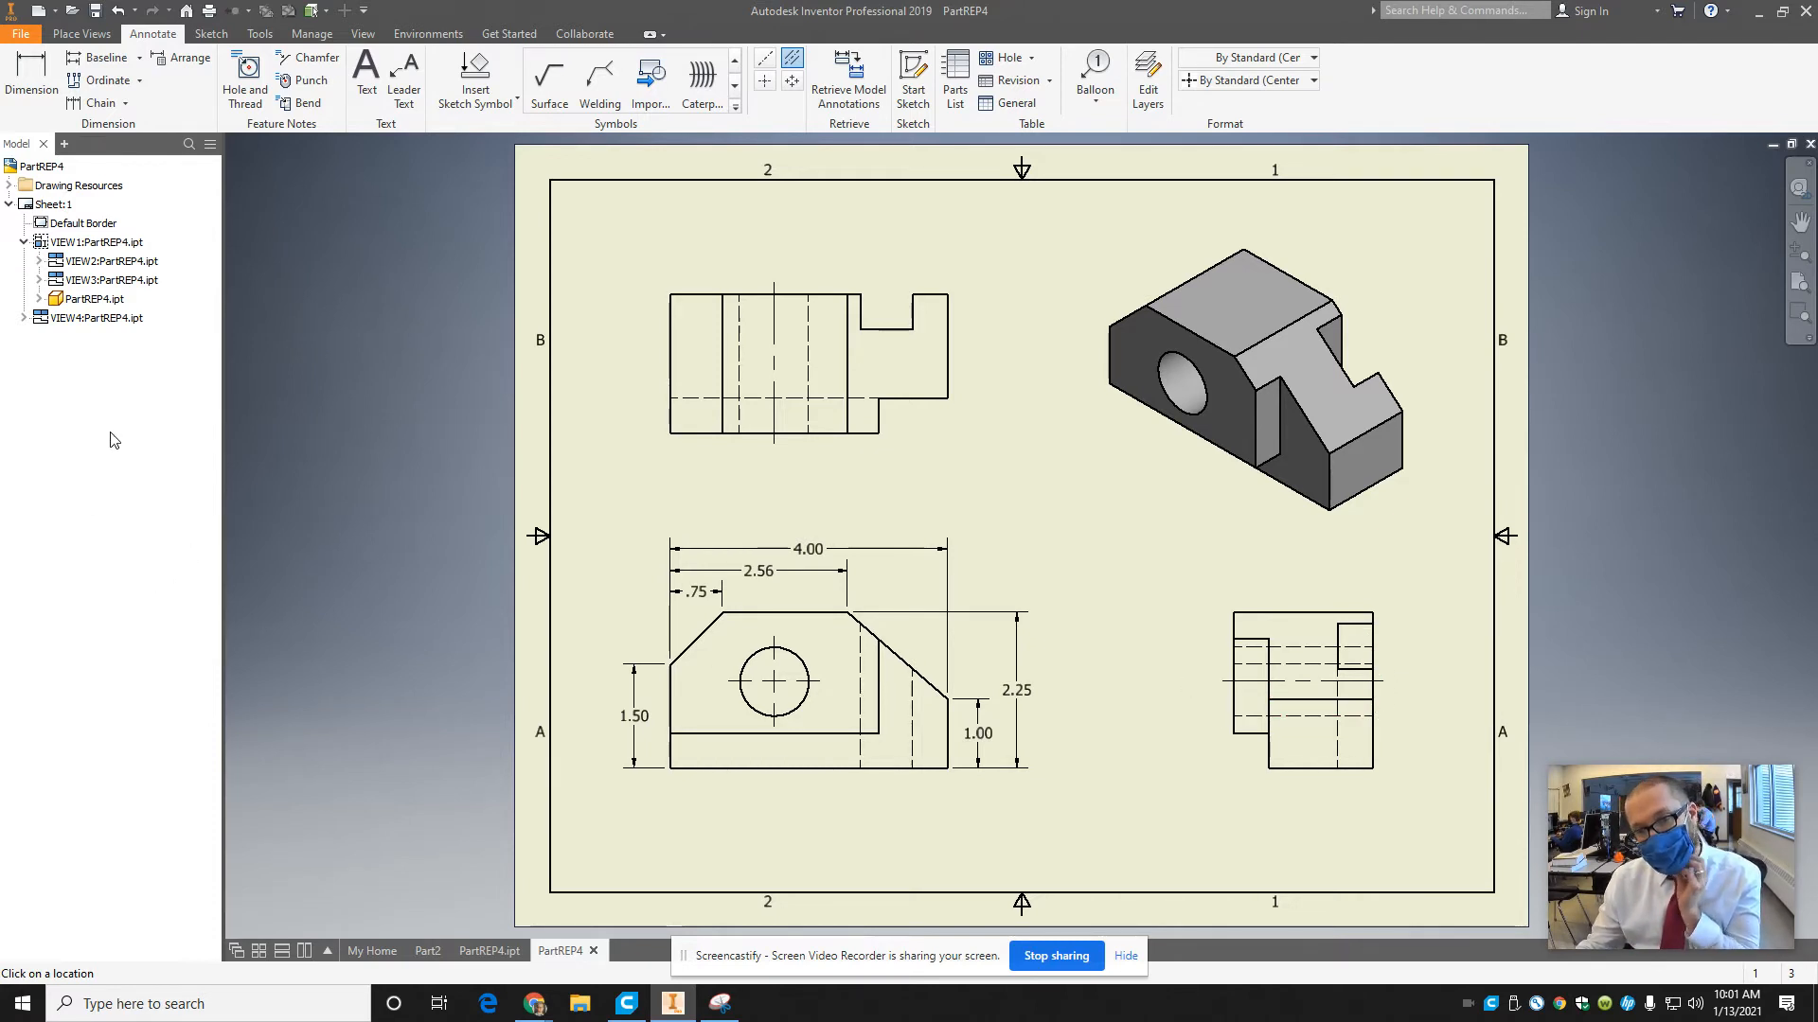
# Add a hole note to the front view's circular hole, placing its text below the view.
pyautogui.click(235, 74)
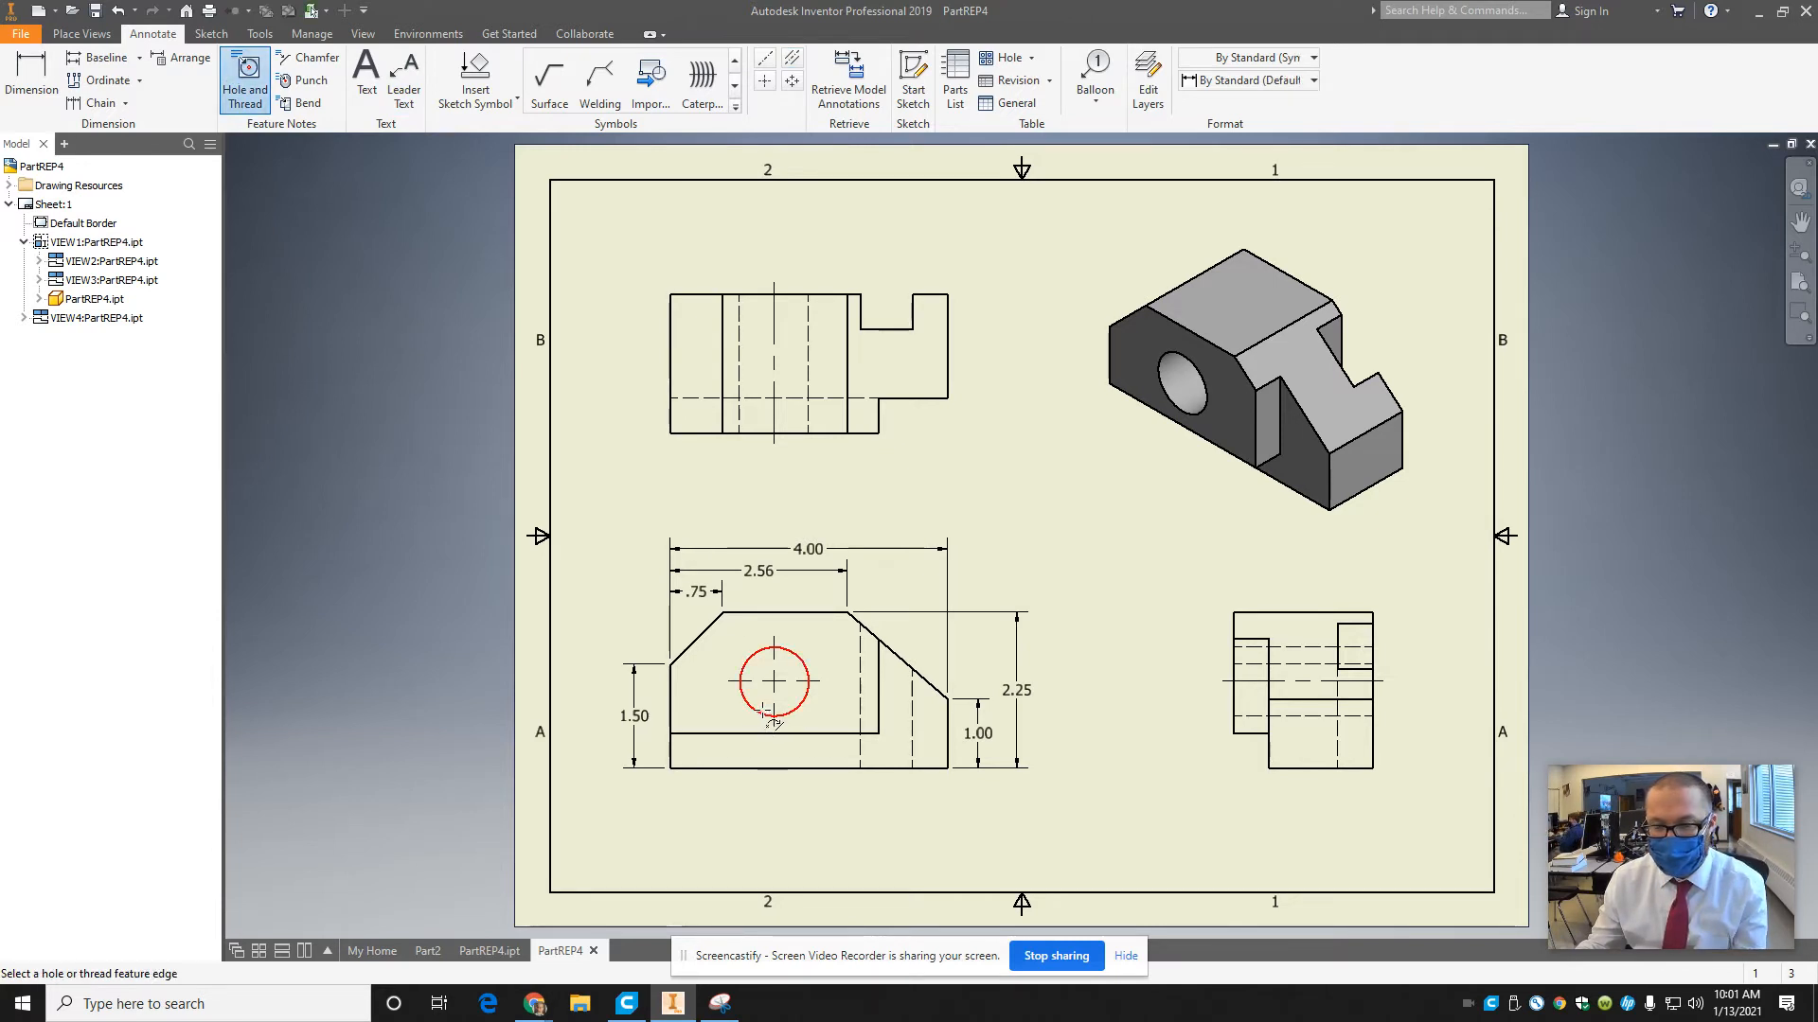
pyautogui.click(800, 713)
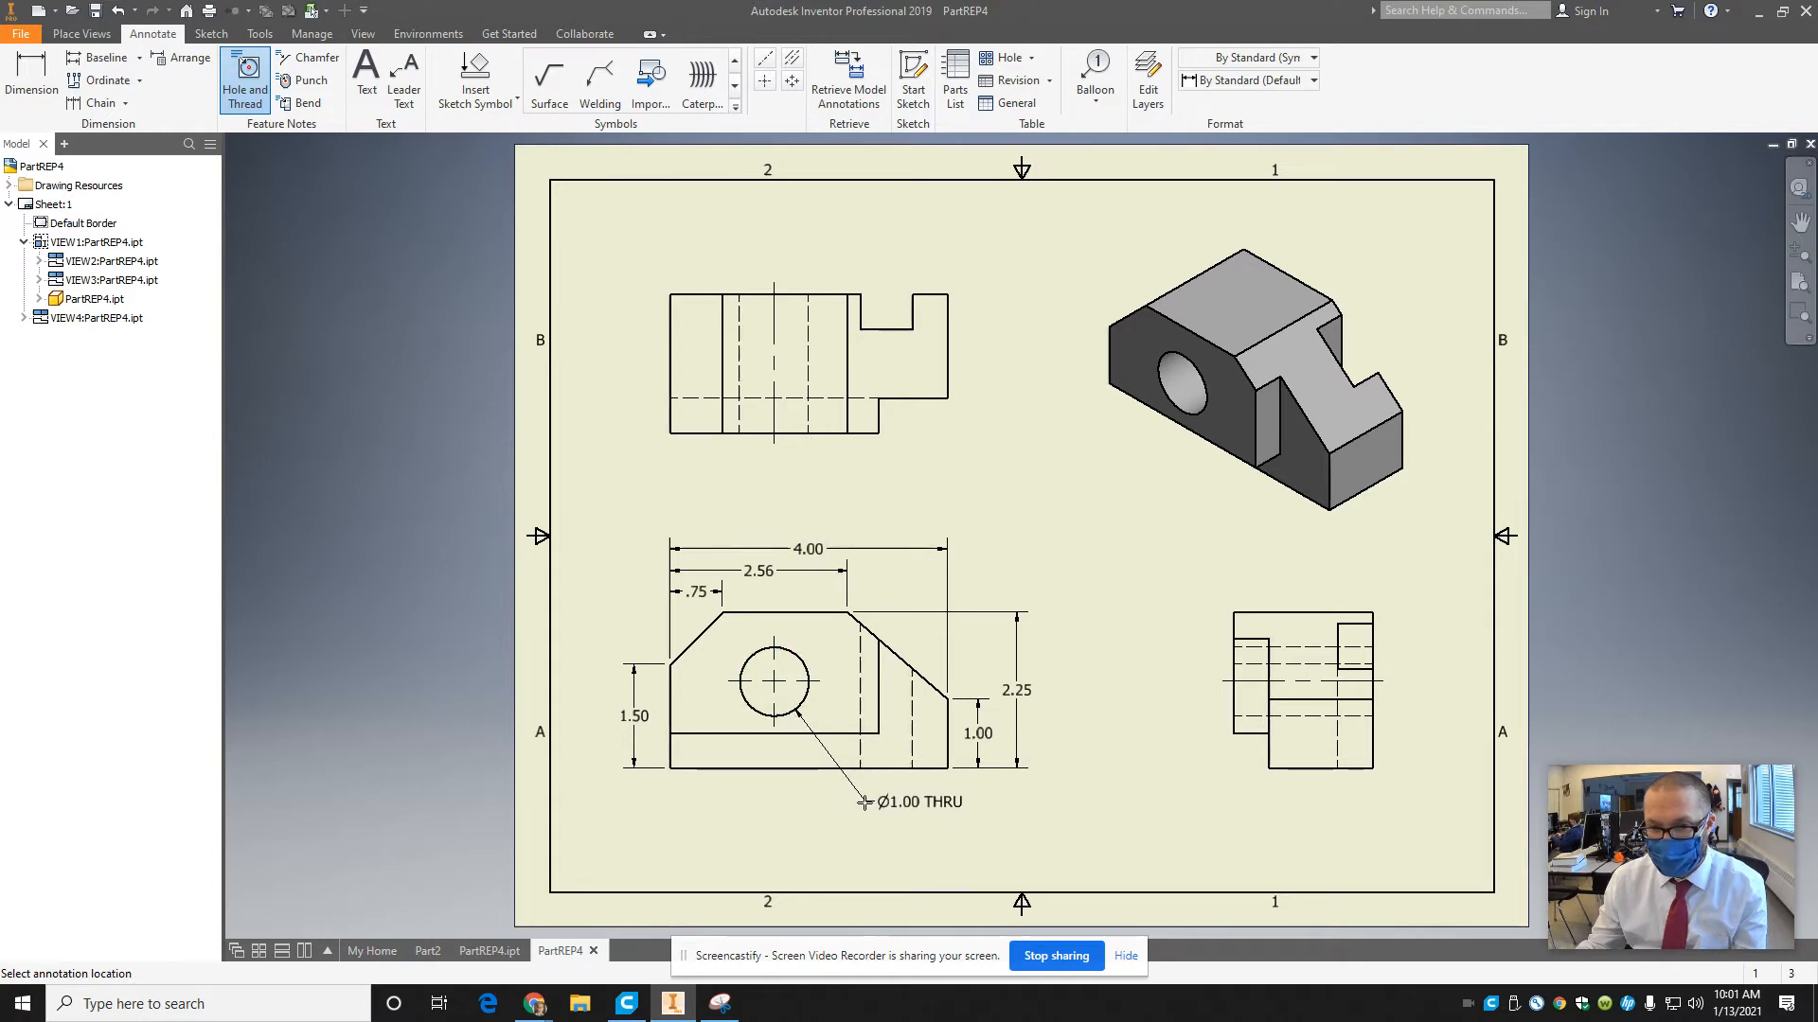
pyautogui.click(866, 805)
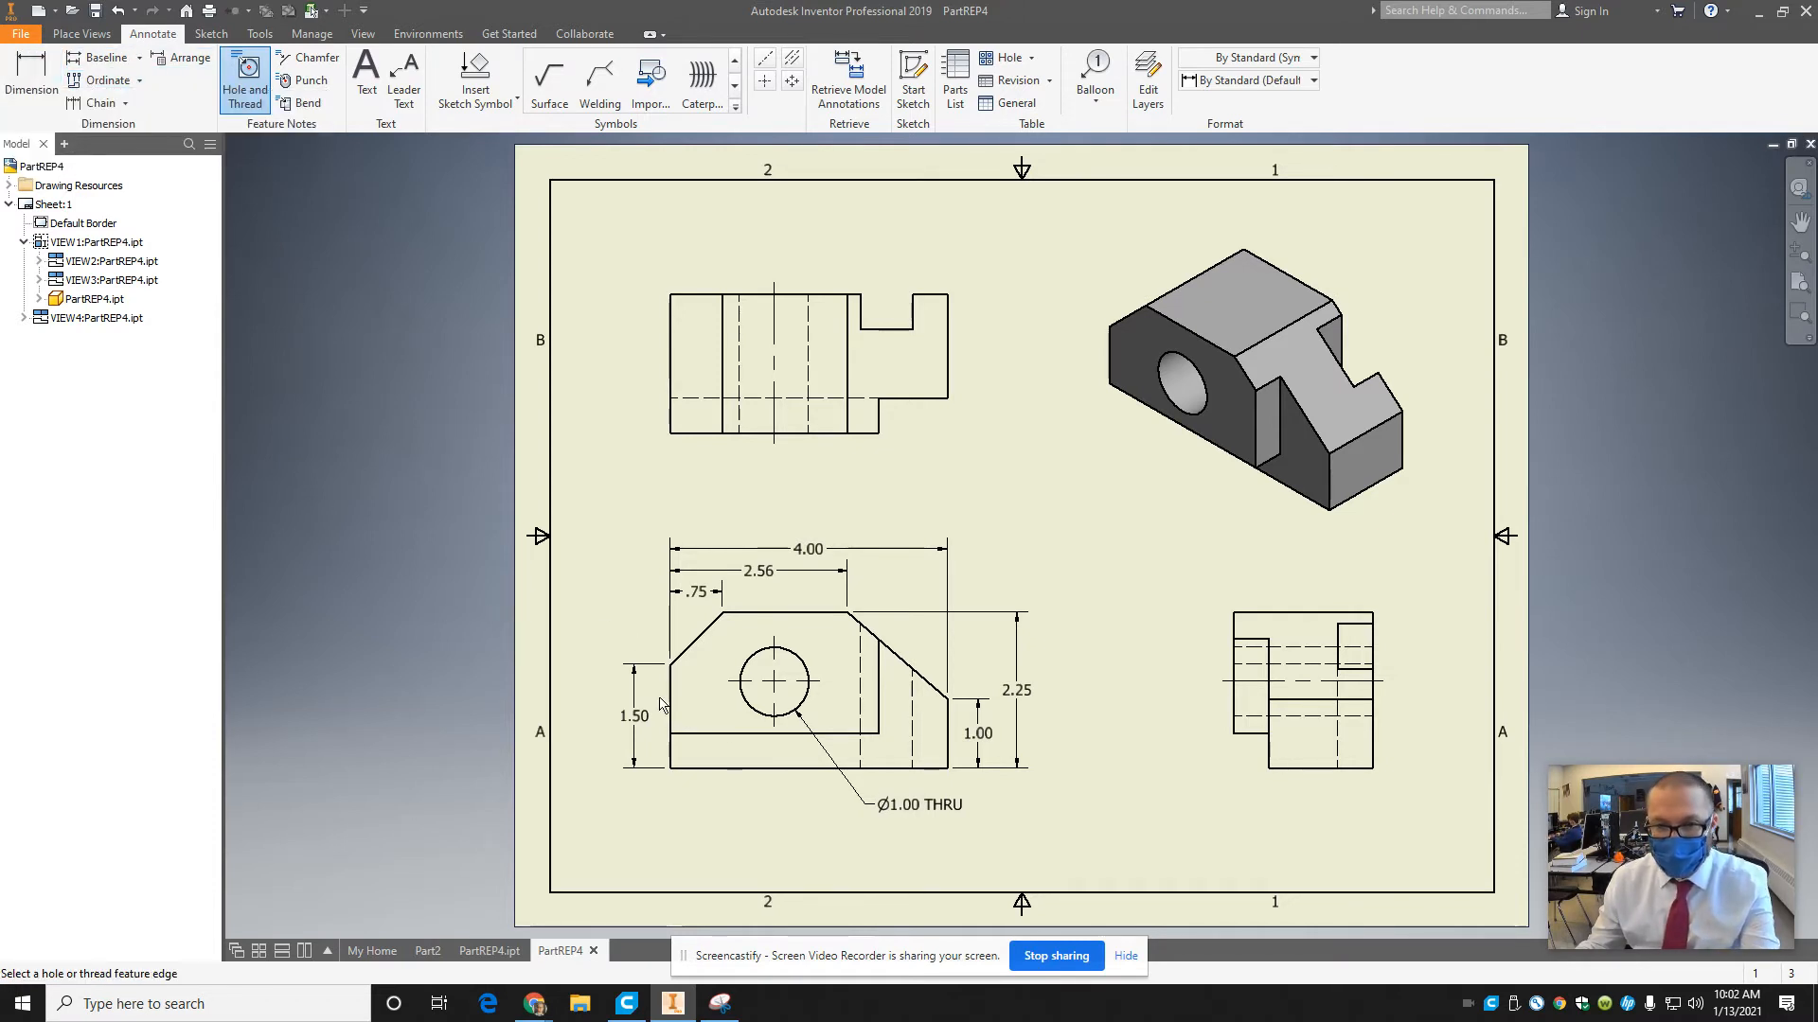
pyautogui.press('Escape')
# Move the front view's left height dimension outward and dimension the hole center's height from the bottom edge inside it.
pyautogui.moveTo(635, 717); pyautogui.dragTo(602, 717)
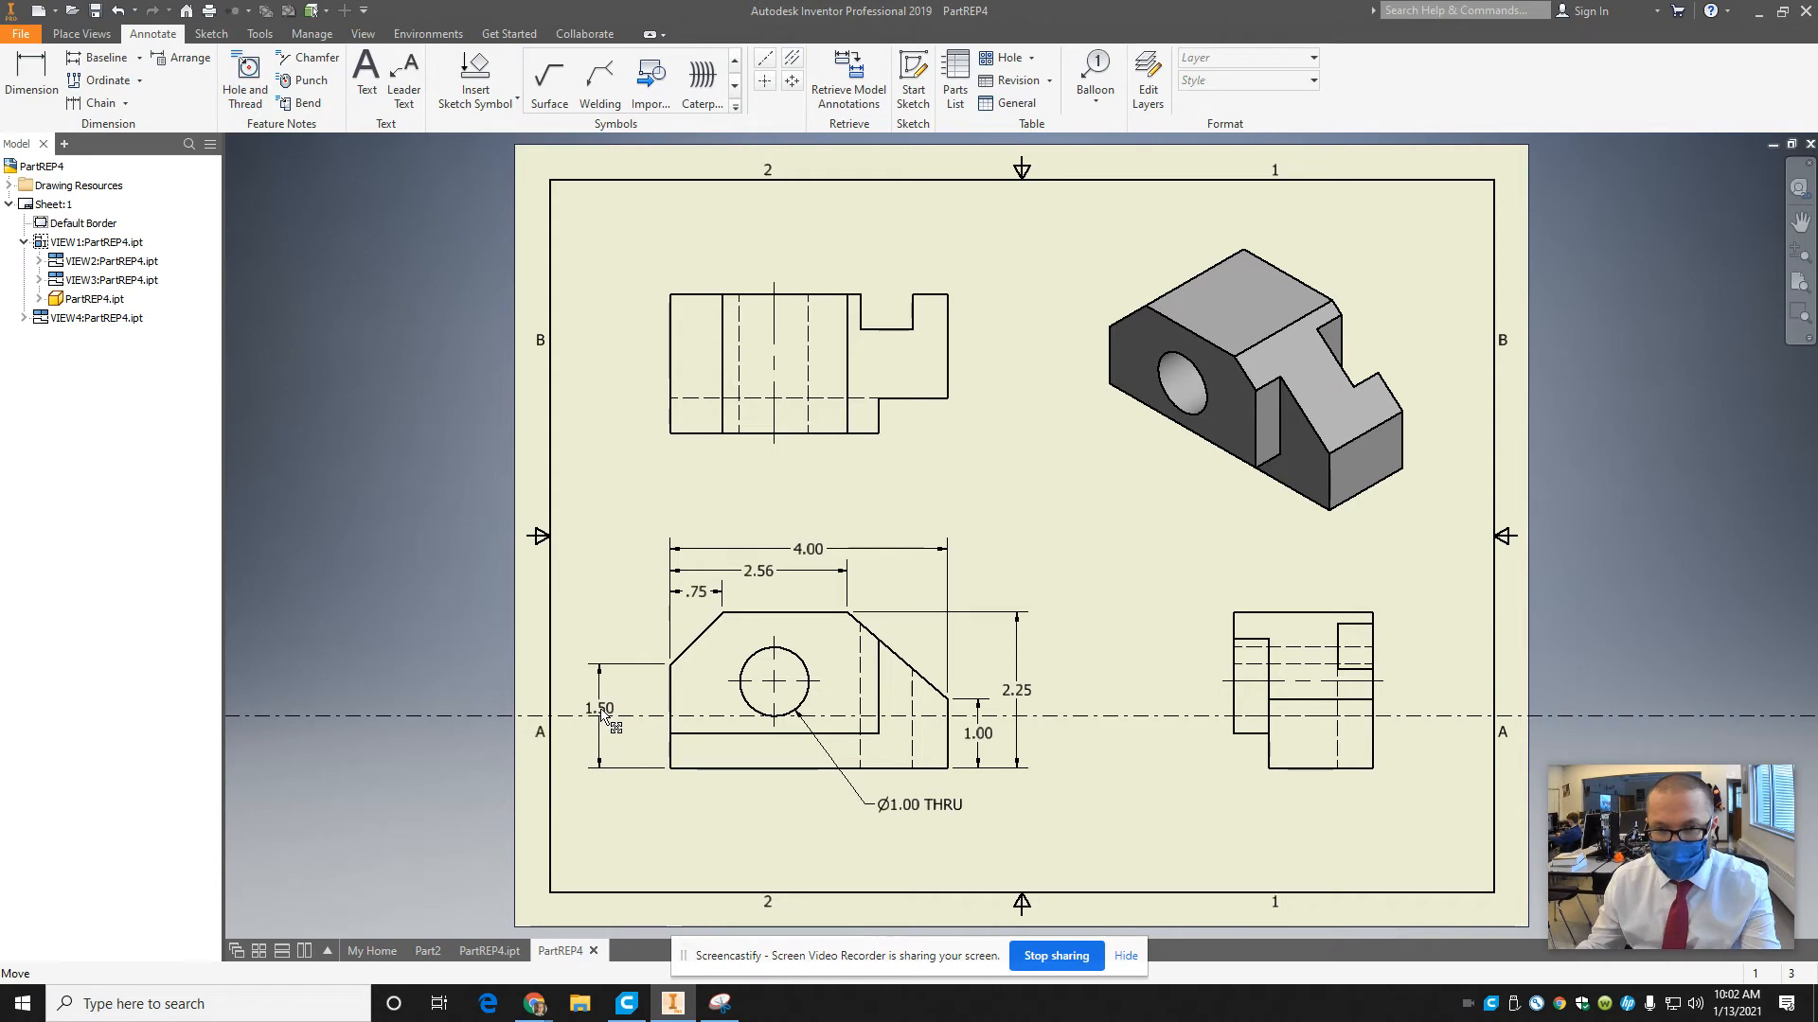
pyautogui.press('d')
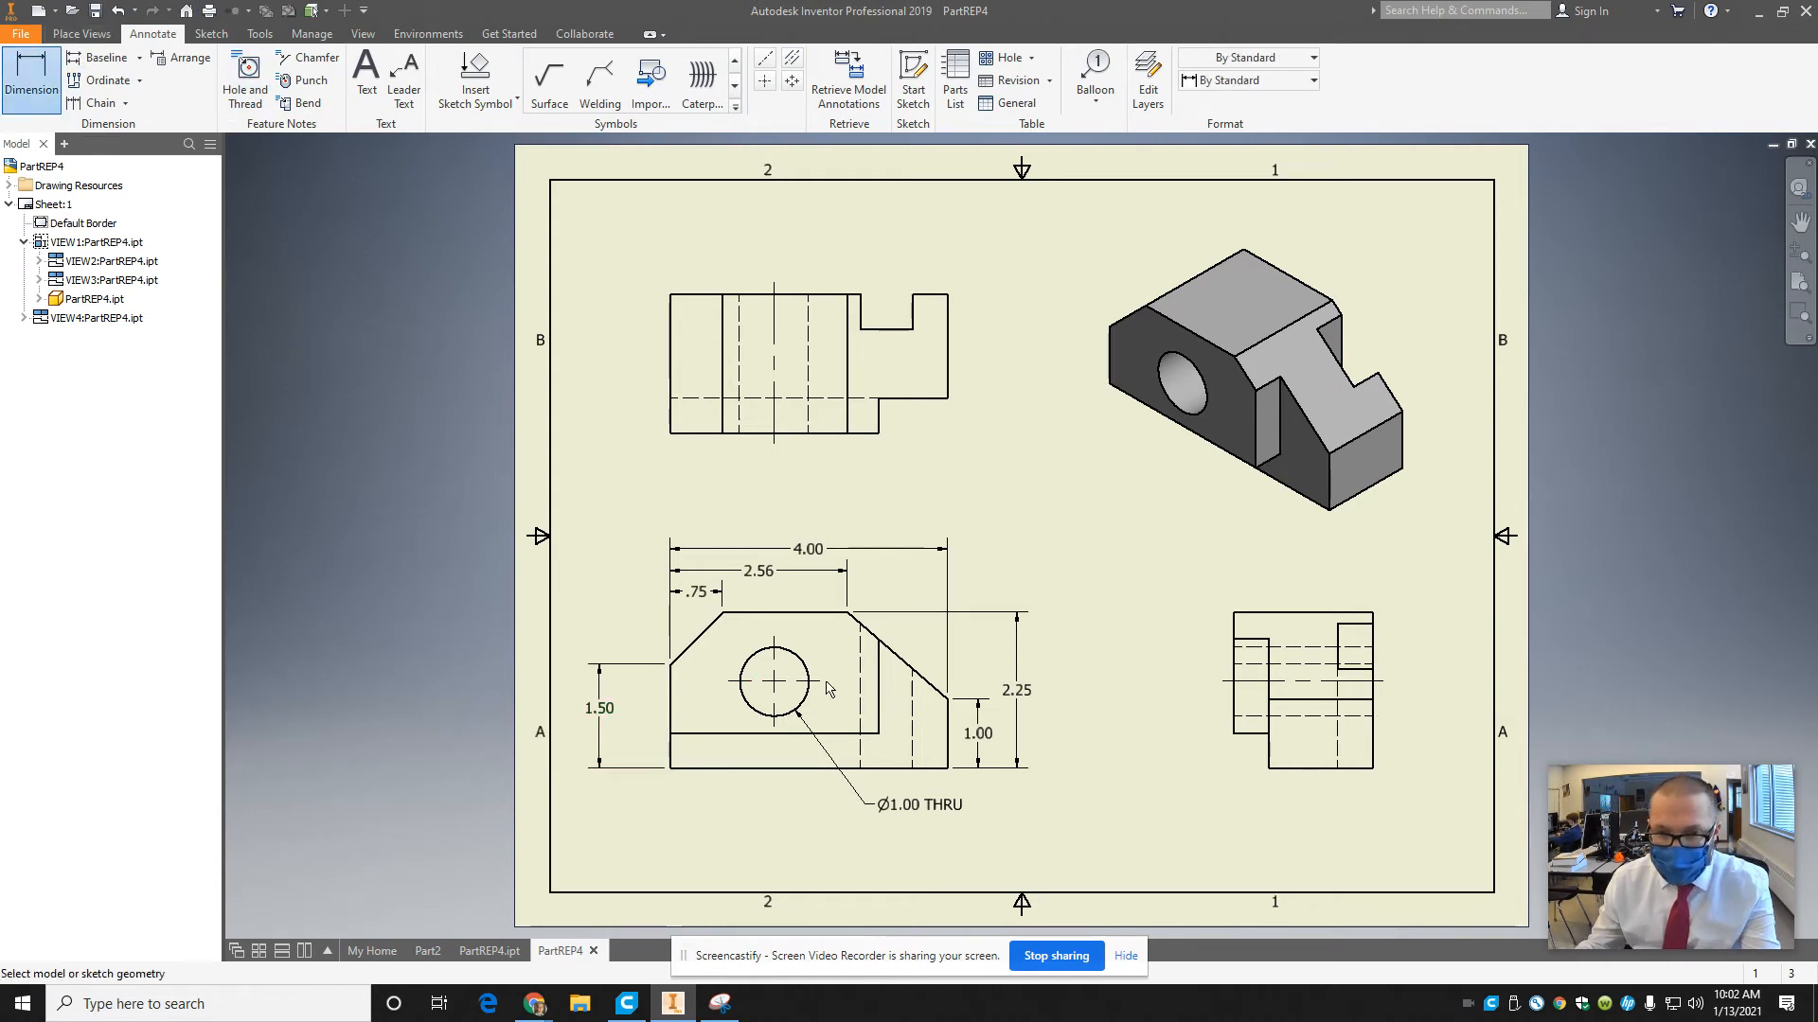
pyautogui.click(771, 716)
pyautogui.click(758, 768)
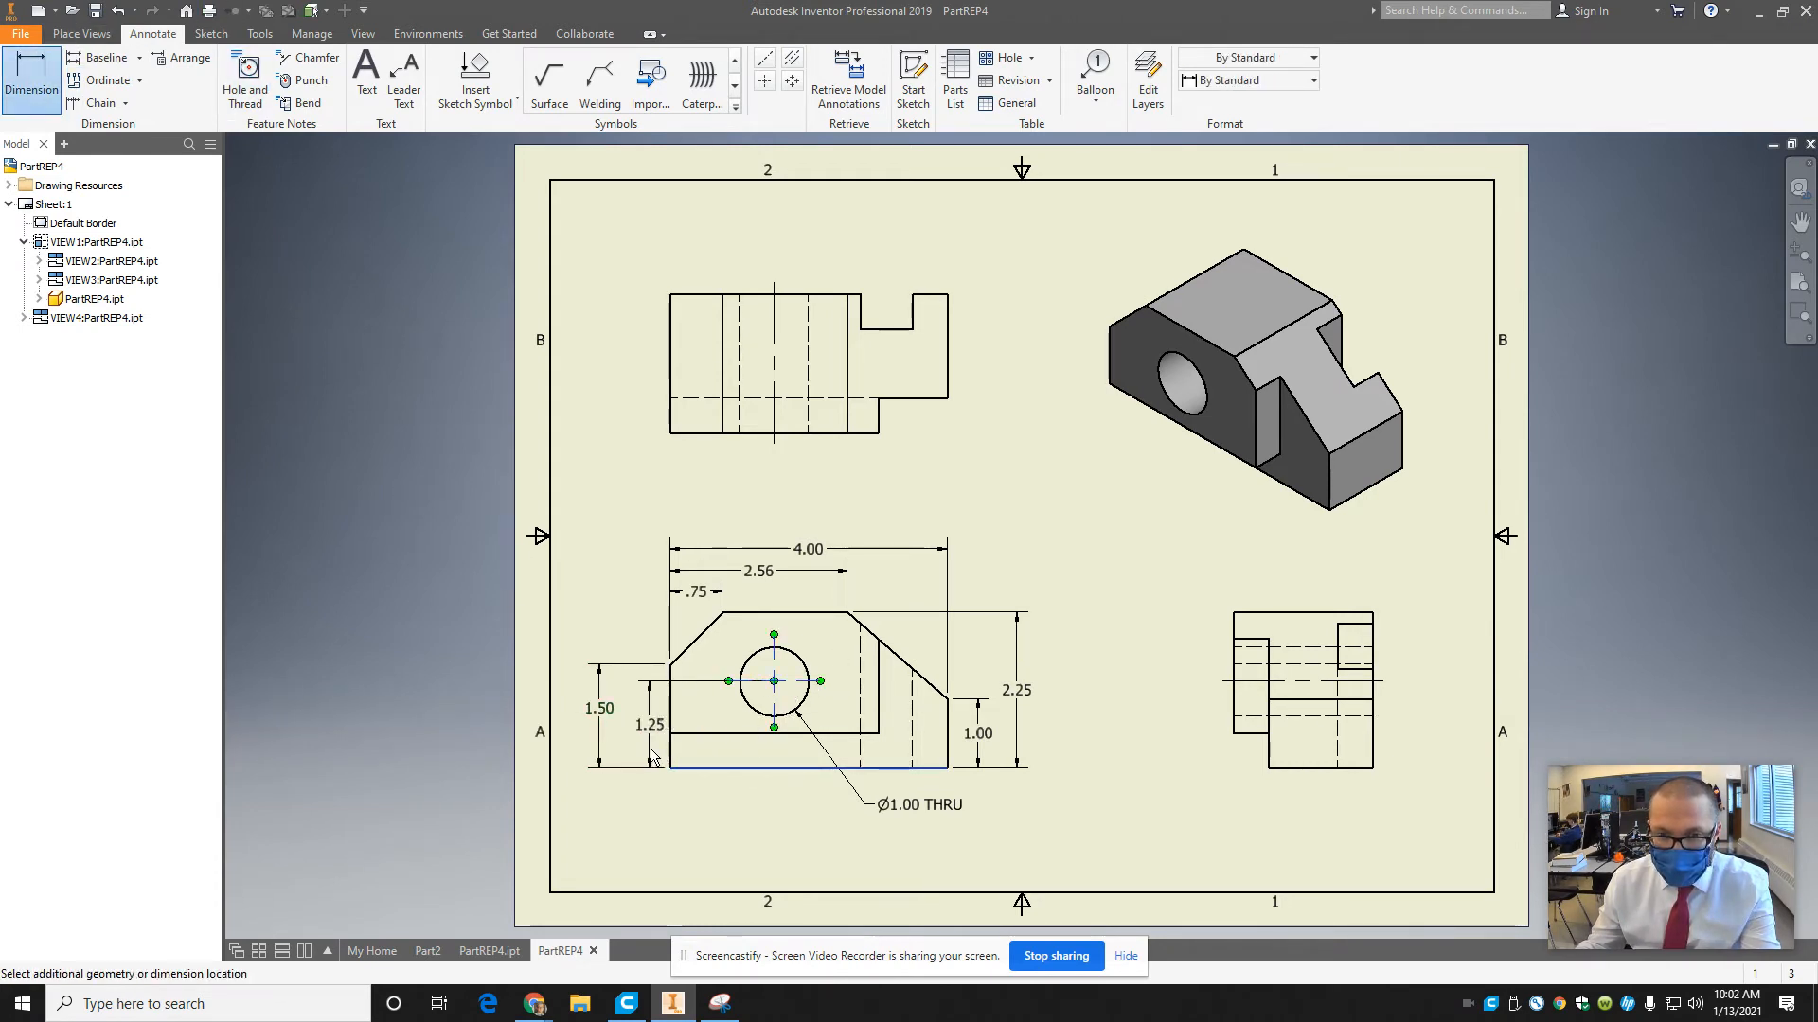
pyautogui.click(639, 729)
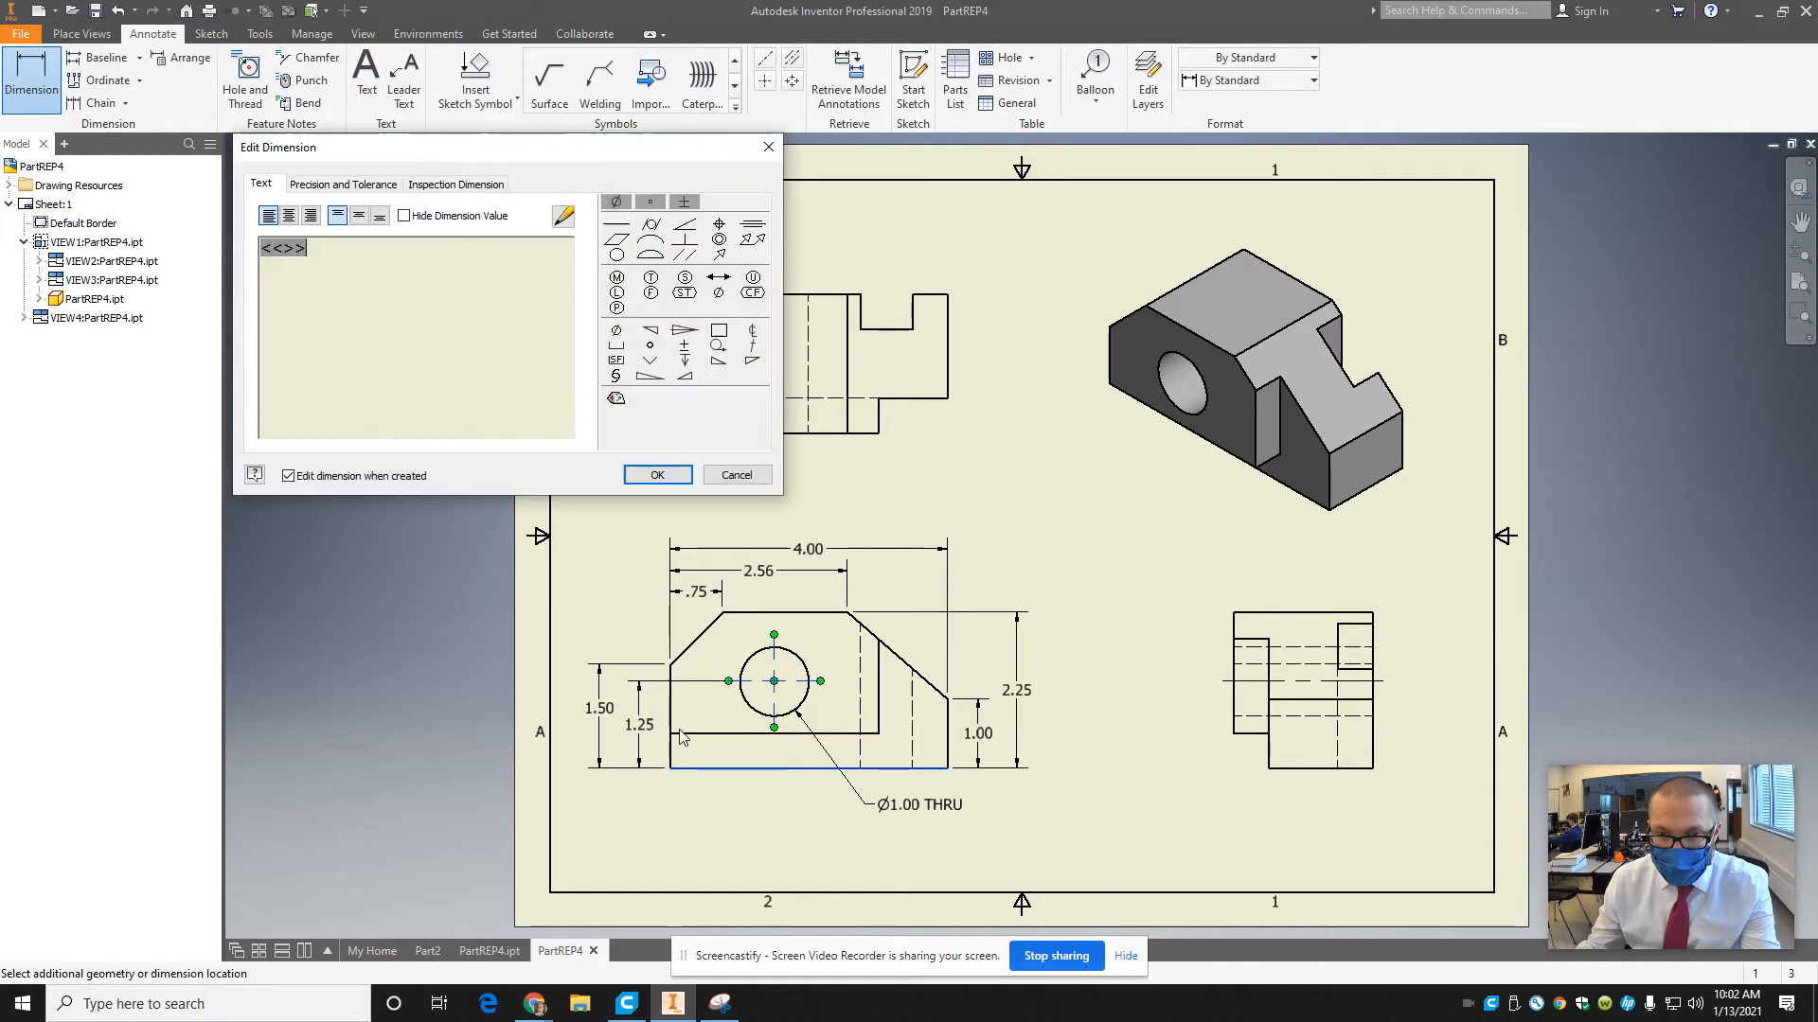
pyautogui.click(657, 474)
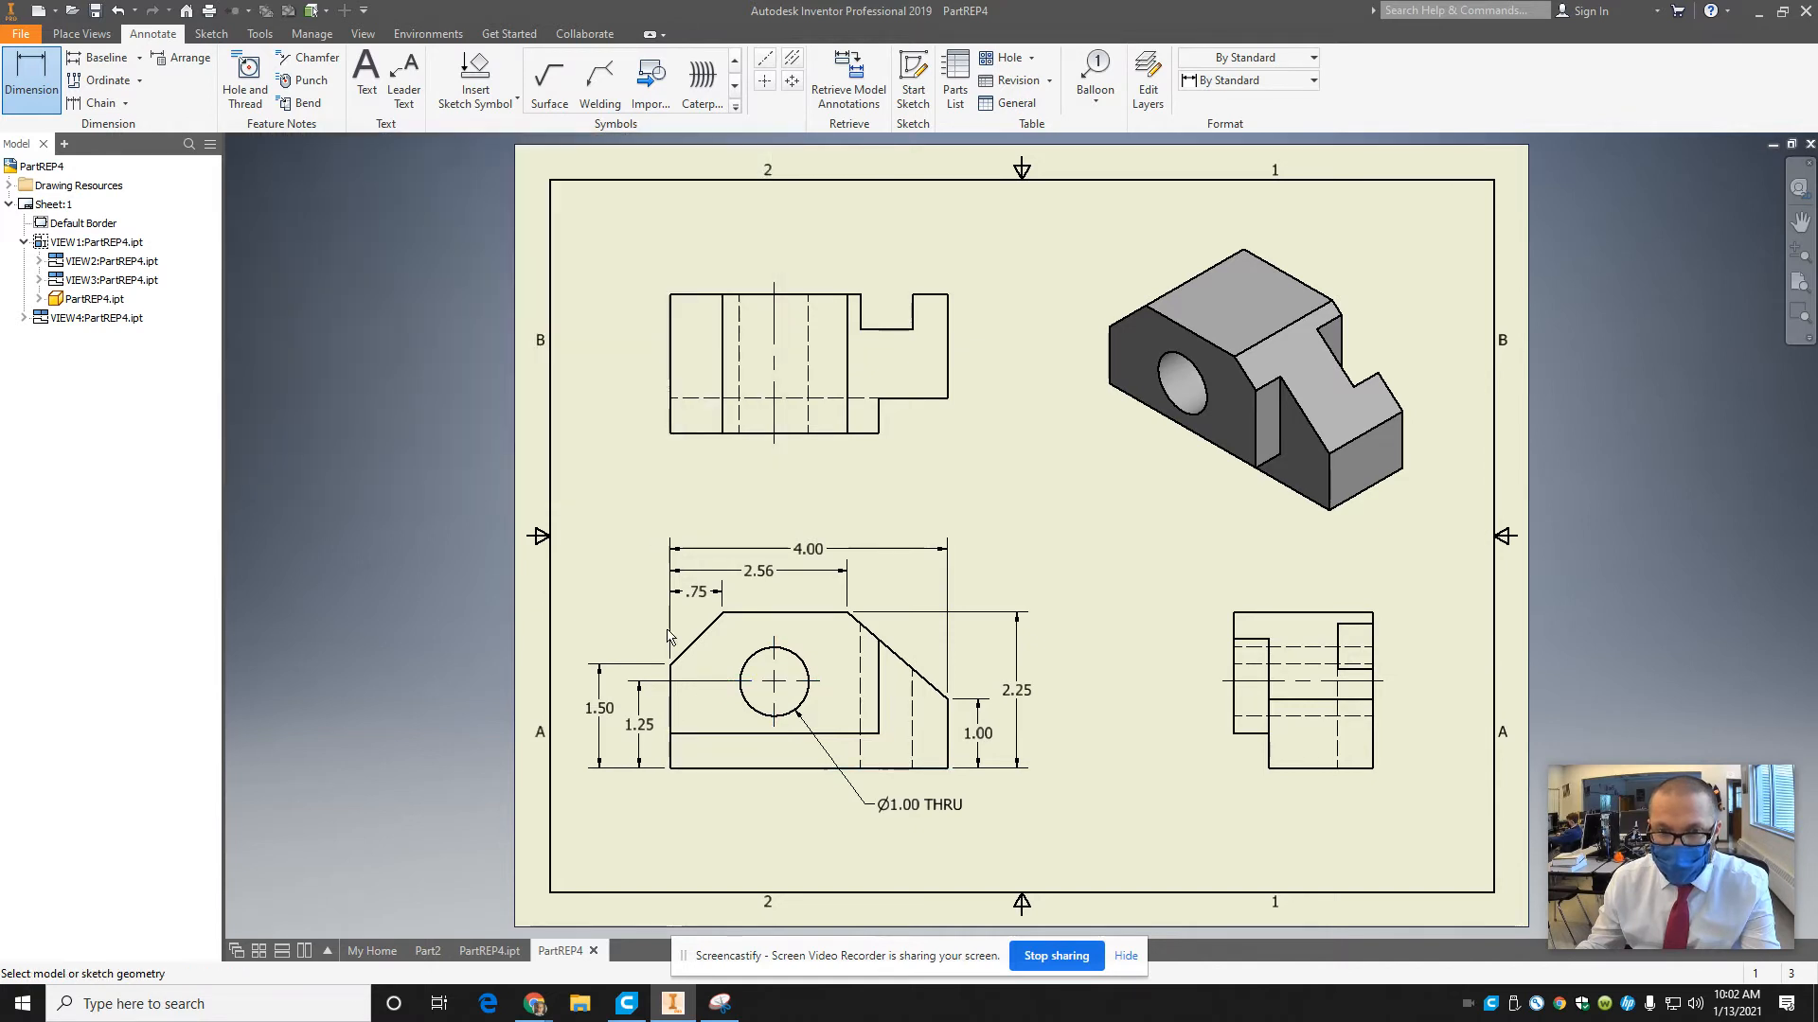
# Dimension the horizontal distance from the front view's left edge to the hole center, placing it below the view.
pyautogui.click(774, 682)
pyautogui.click(671, 696)
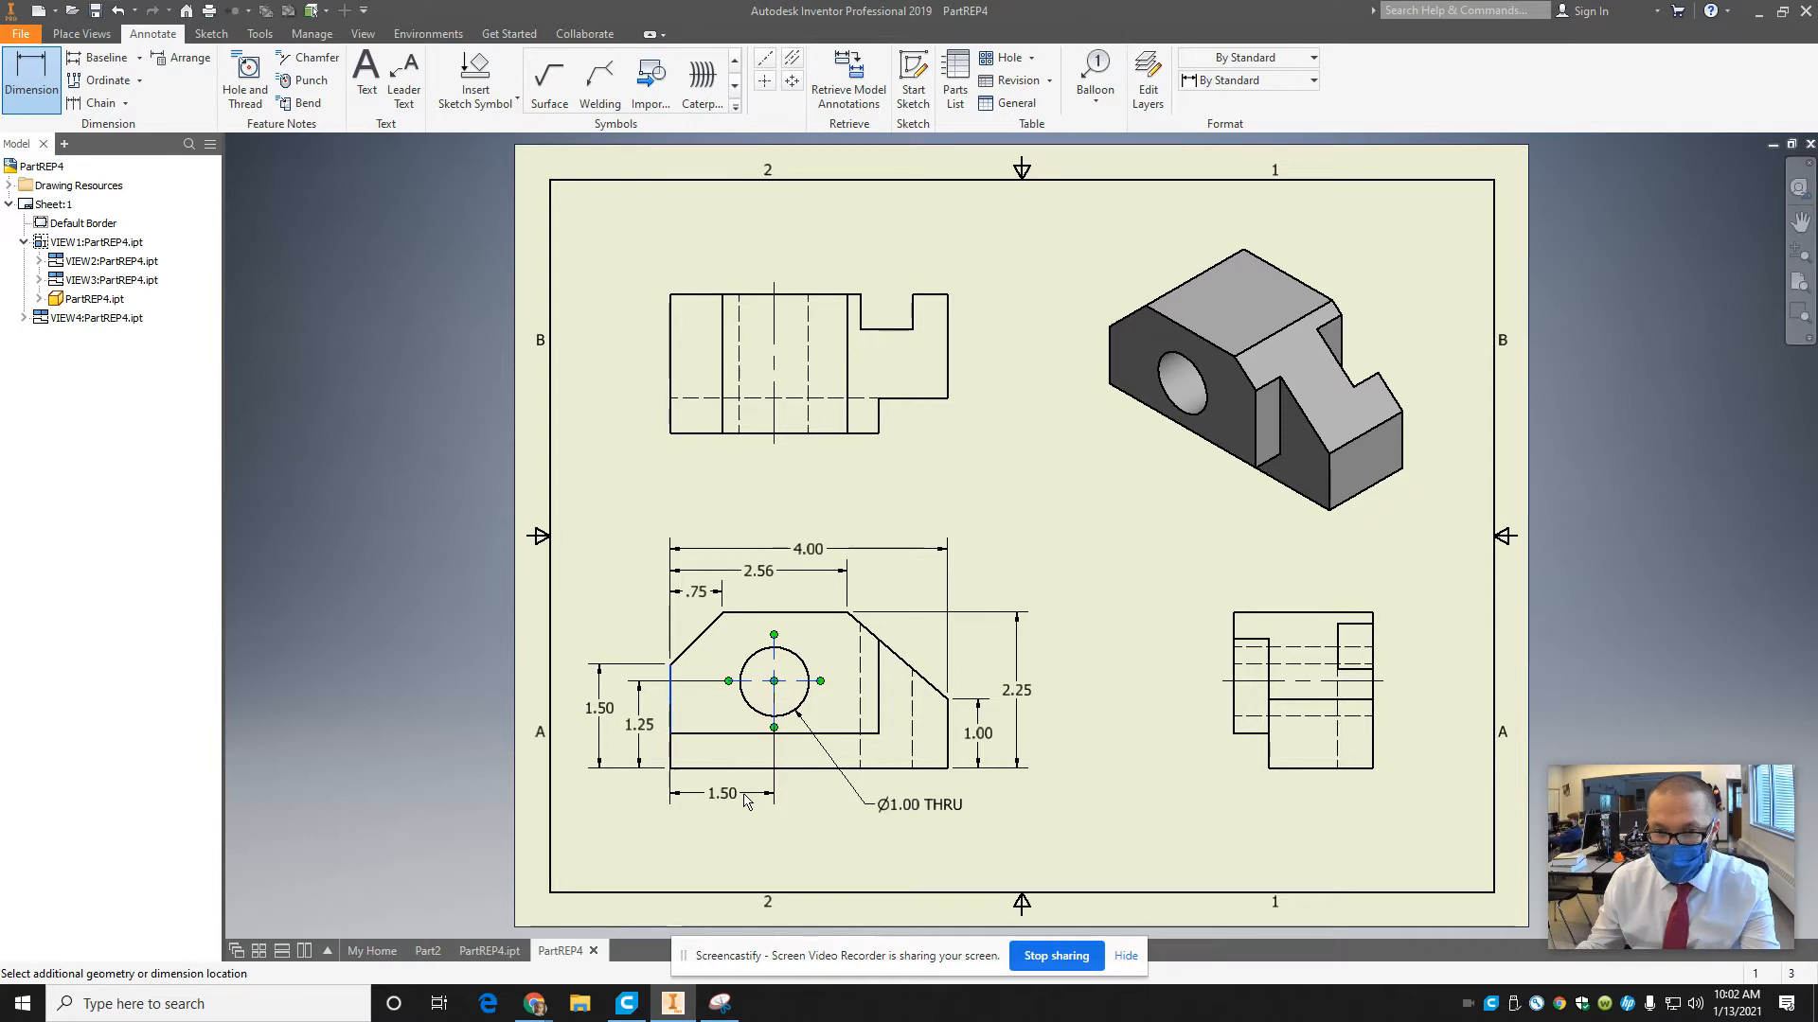
pyautogui.click(748, 803)
pyautogui.press('Return')
pyautogui.press('Escape')
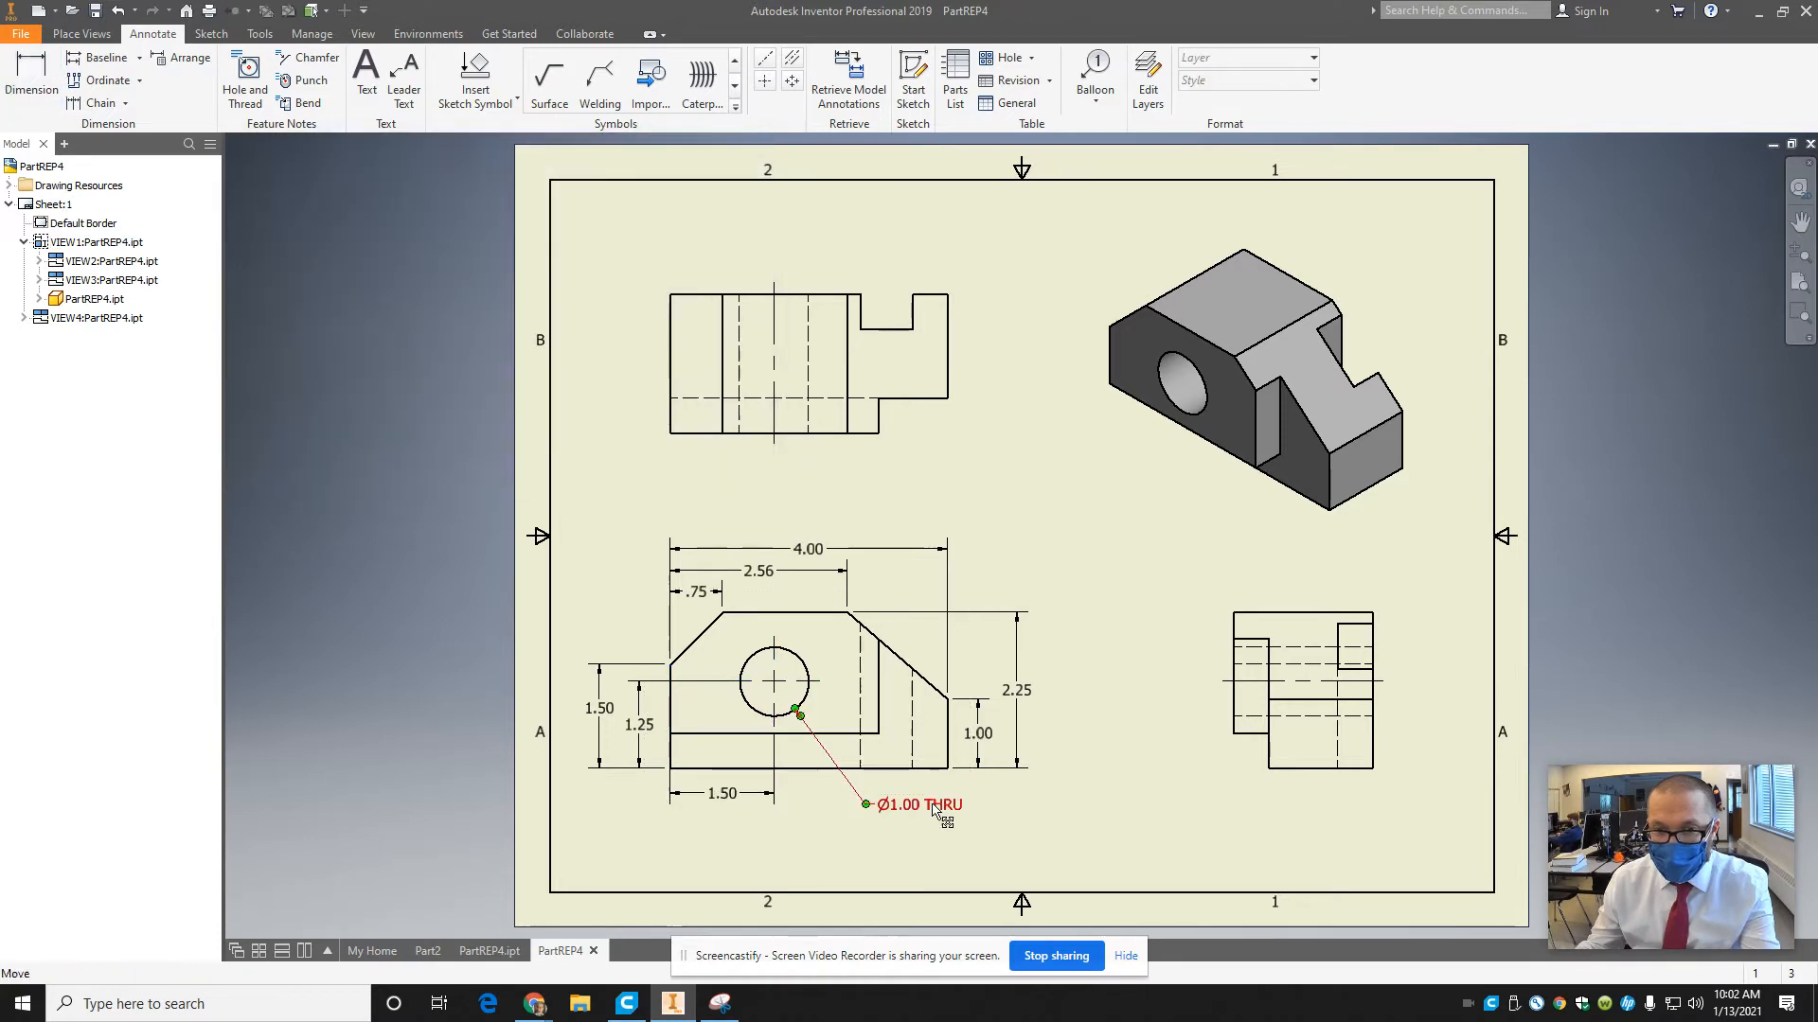
# Move the hole note's text slightly closer to the front view and shift the front view with its aligned top view slightly right.
pyautogui.click(928, 807)
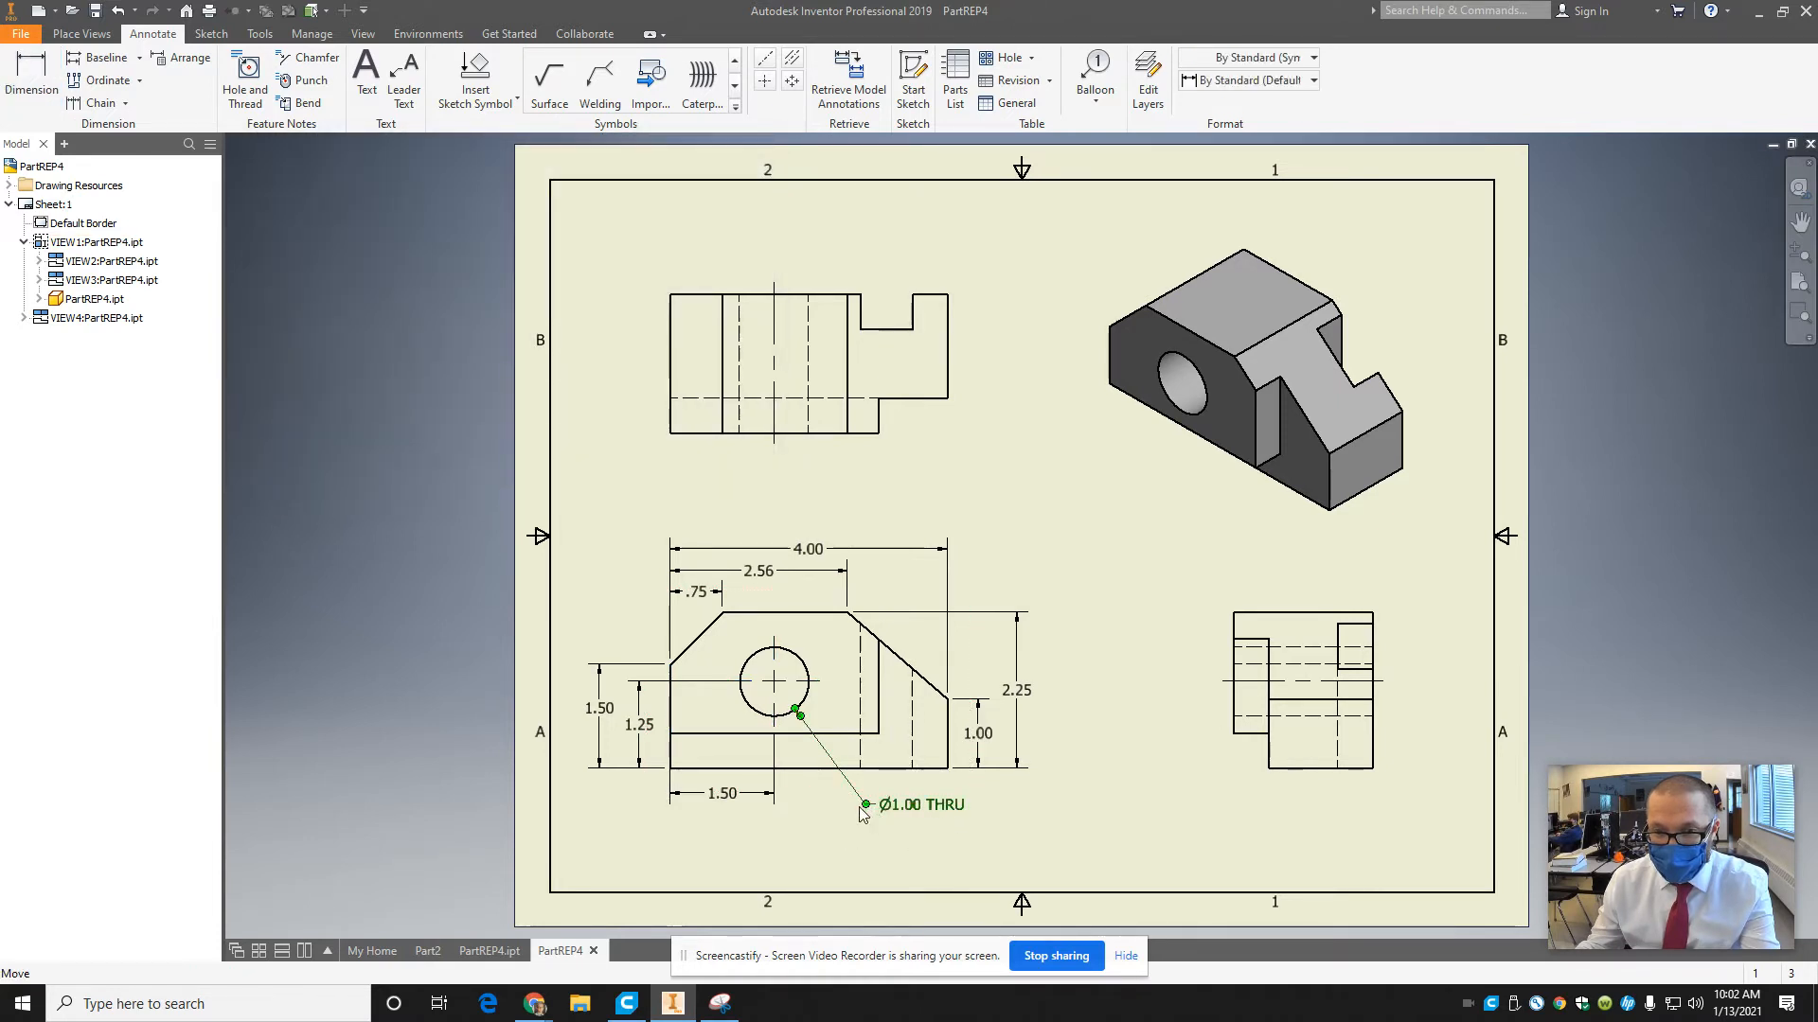
pyautogui.moveTo(864, 805); pyautogui.dragTo(849, 803)
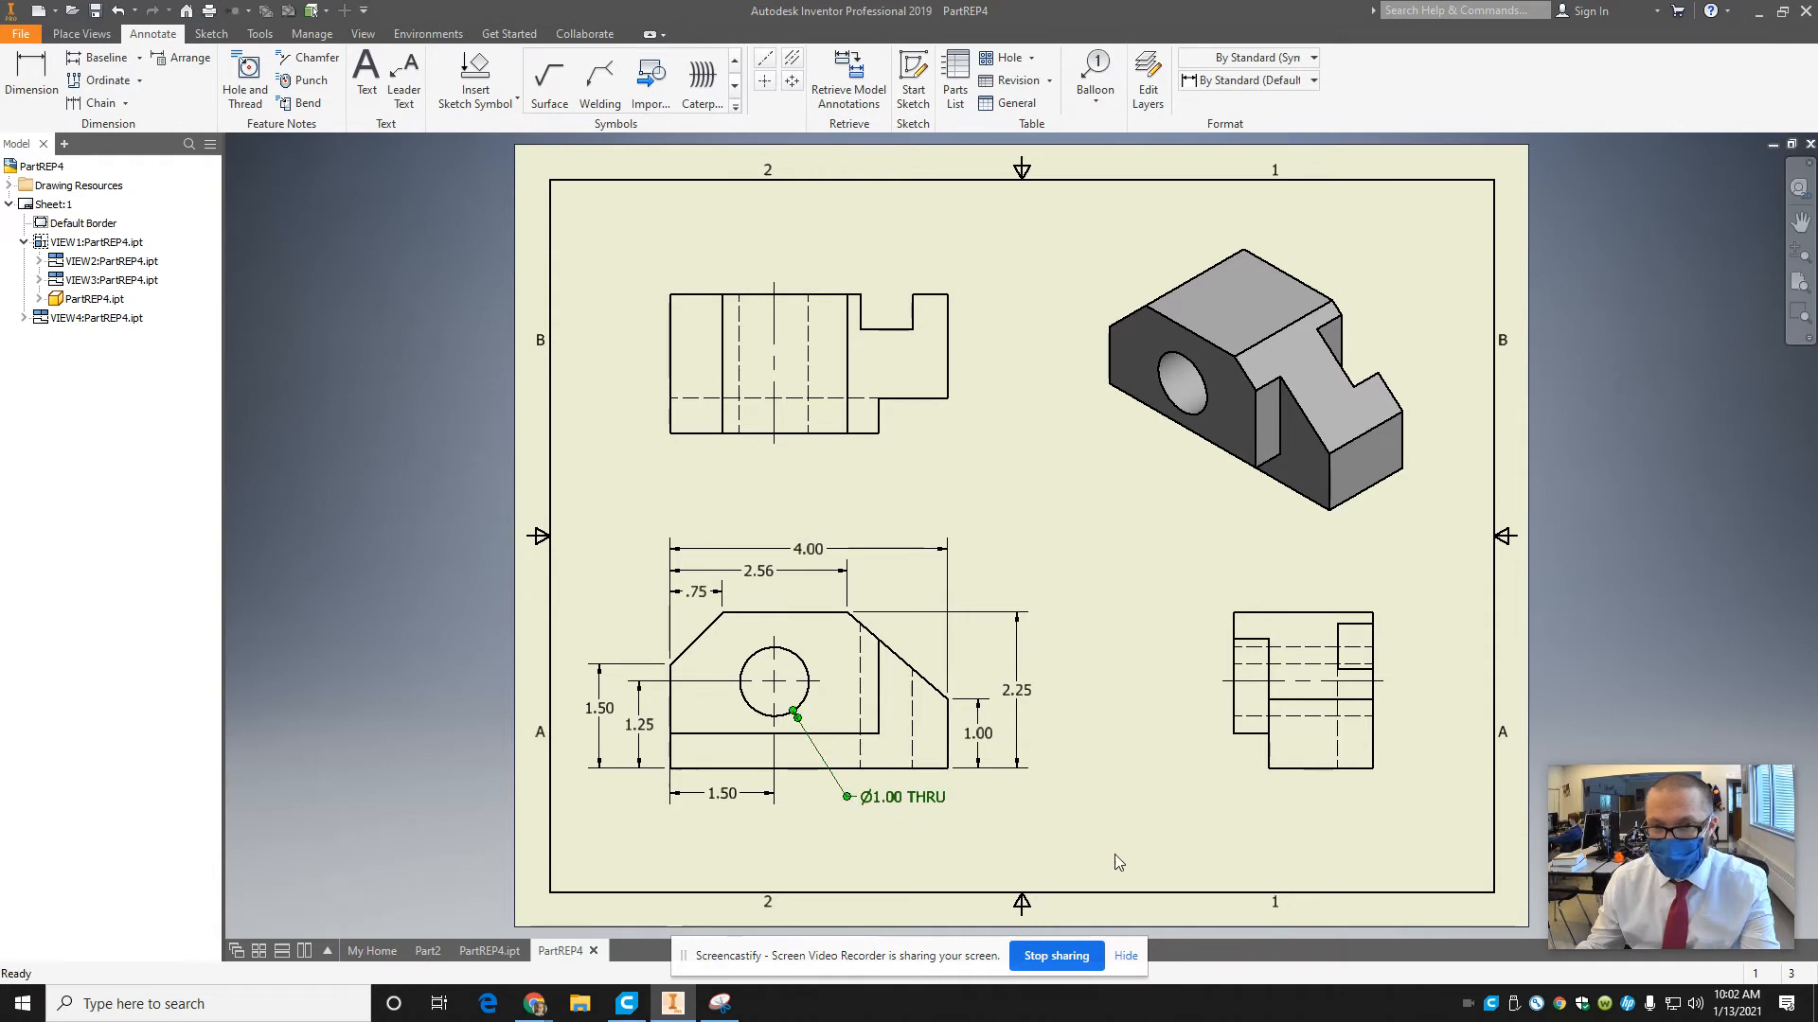
pyautogui.click(1117, 854)
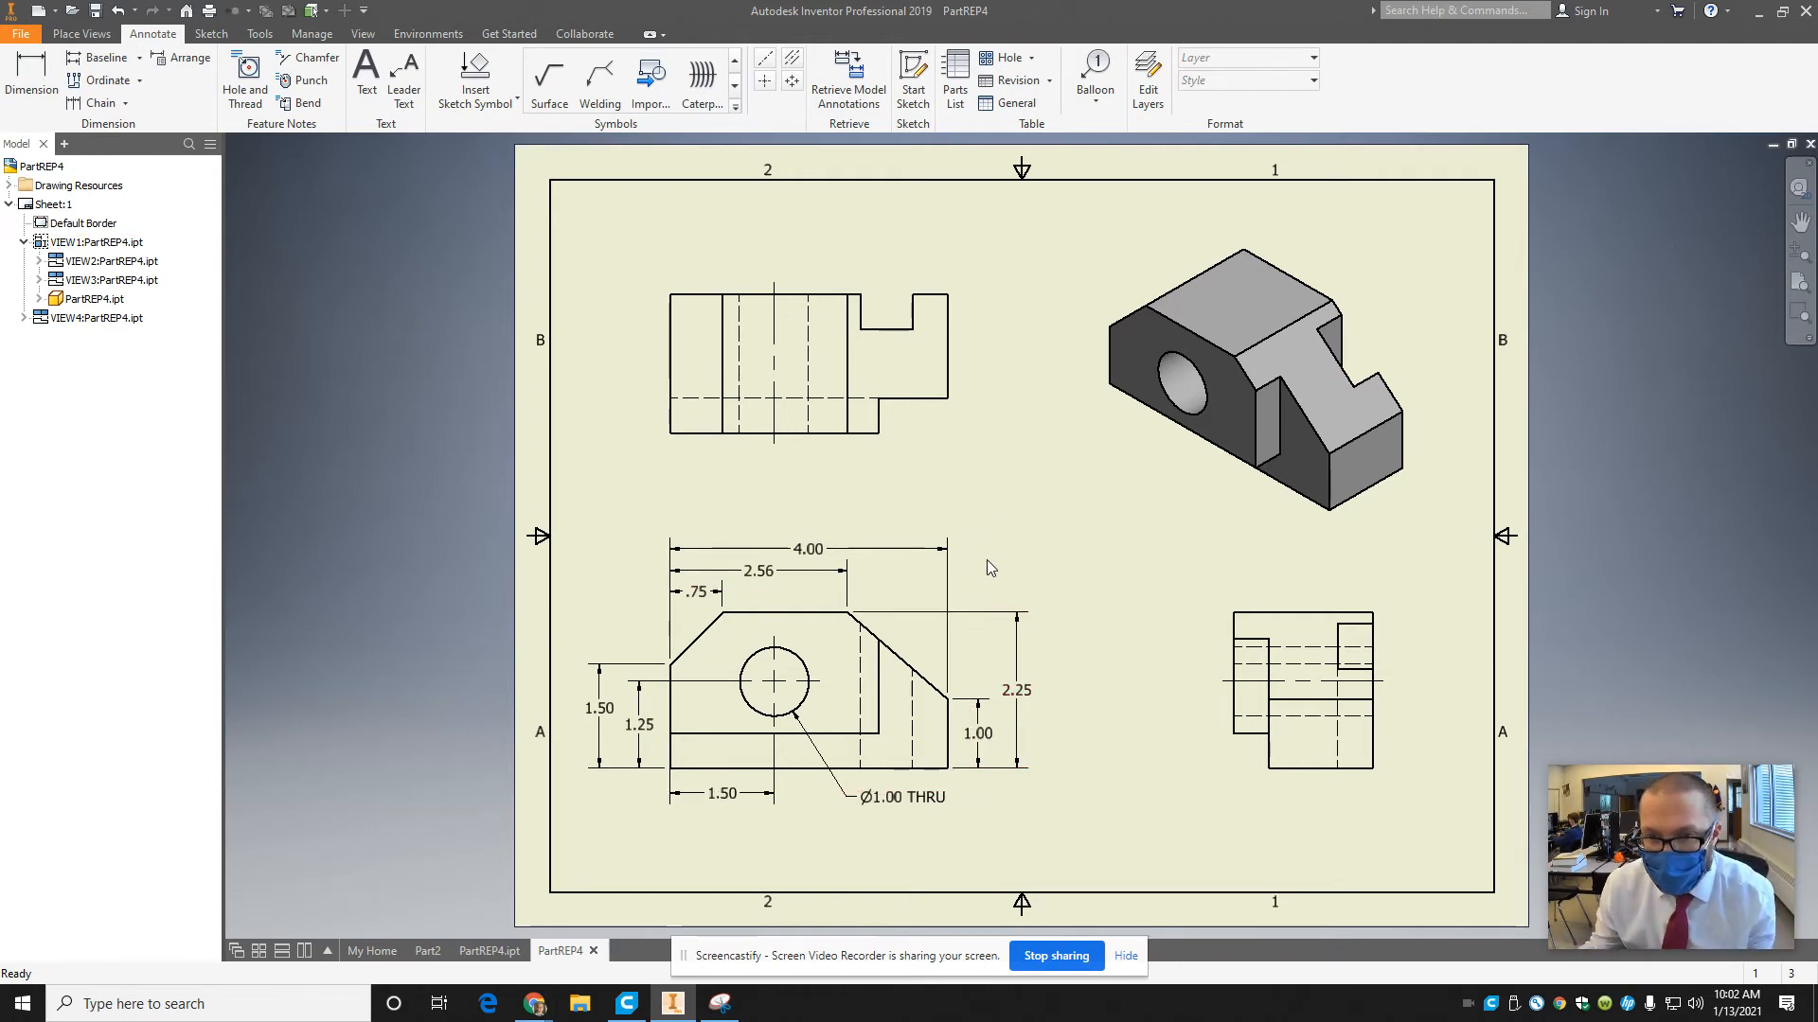
pyautogui.moveTo(973, 596); pyautogui.dragTo(991, 602)
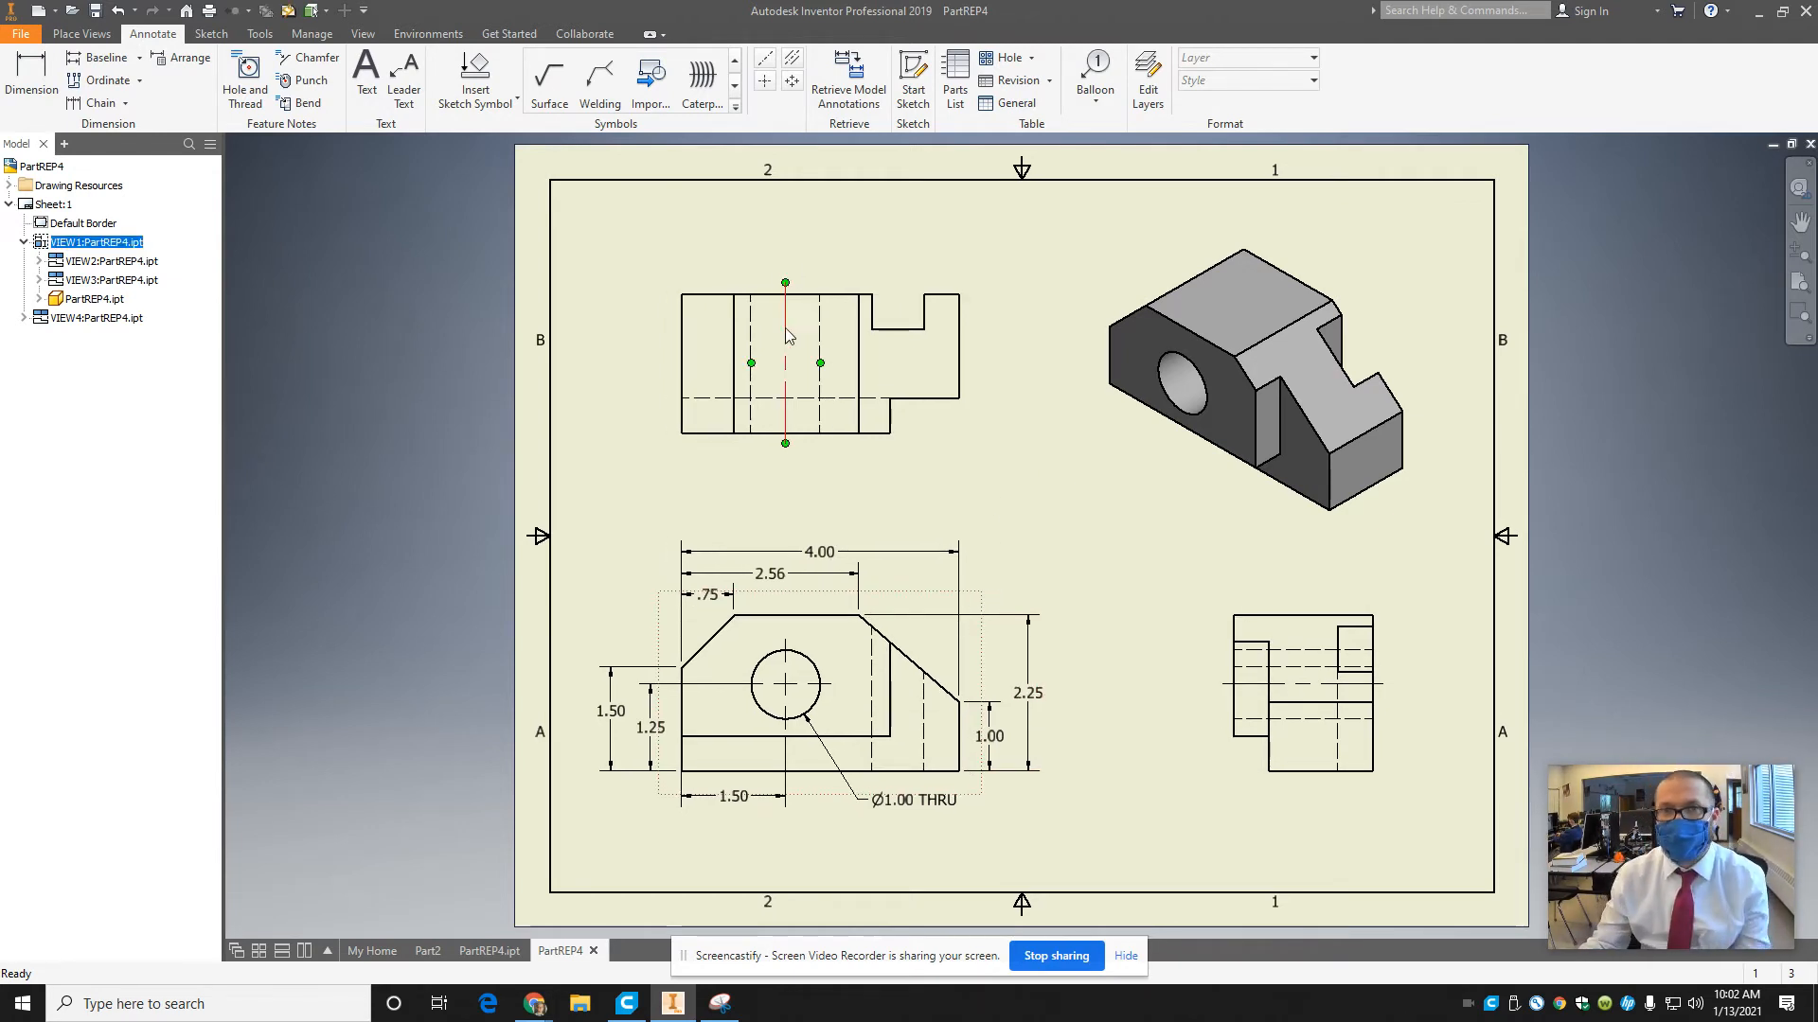
# Dimension the top view's overall depth between its back and front edges, placing the dimension to the left of the view.
pyautogui.press('d')
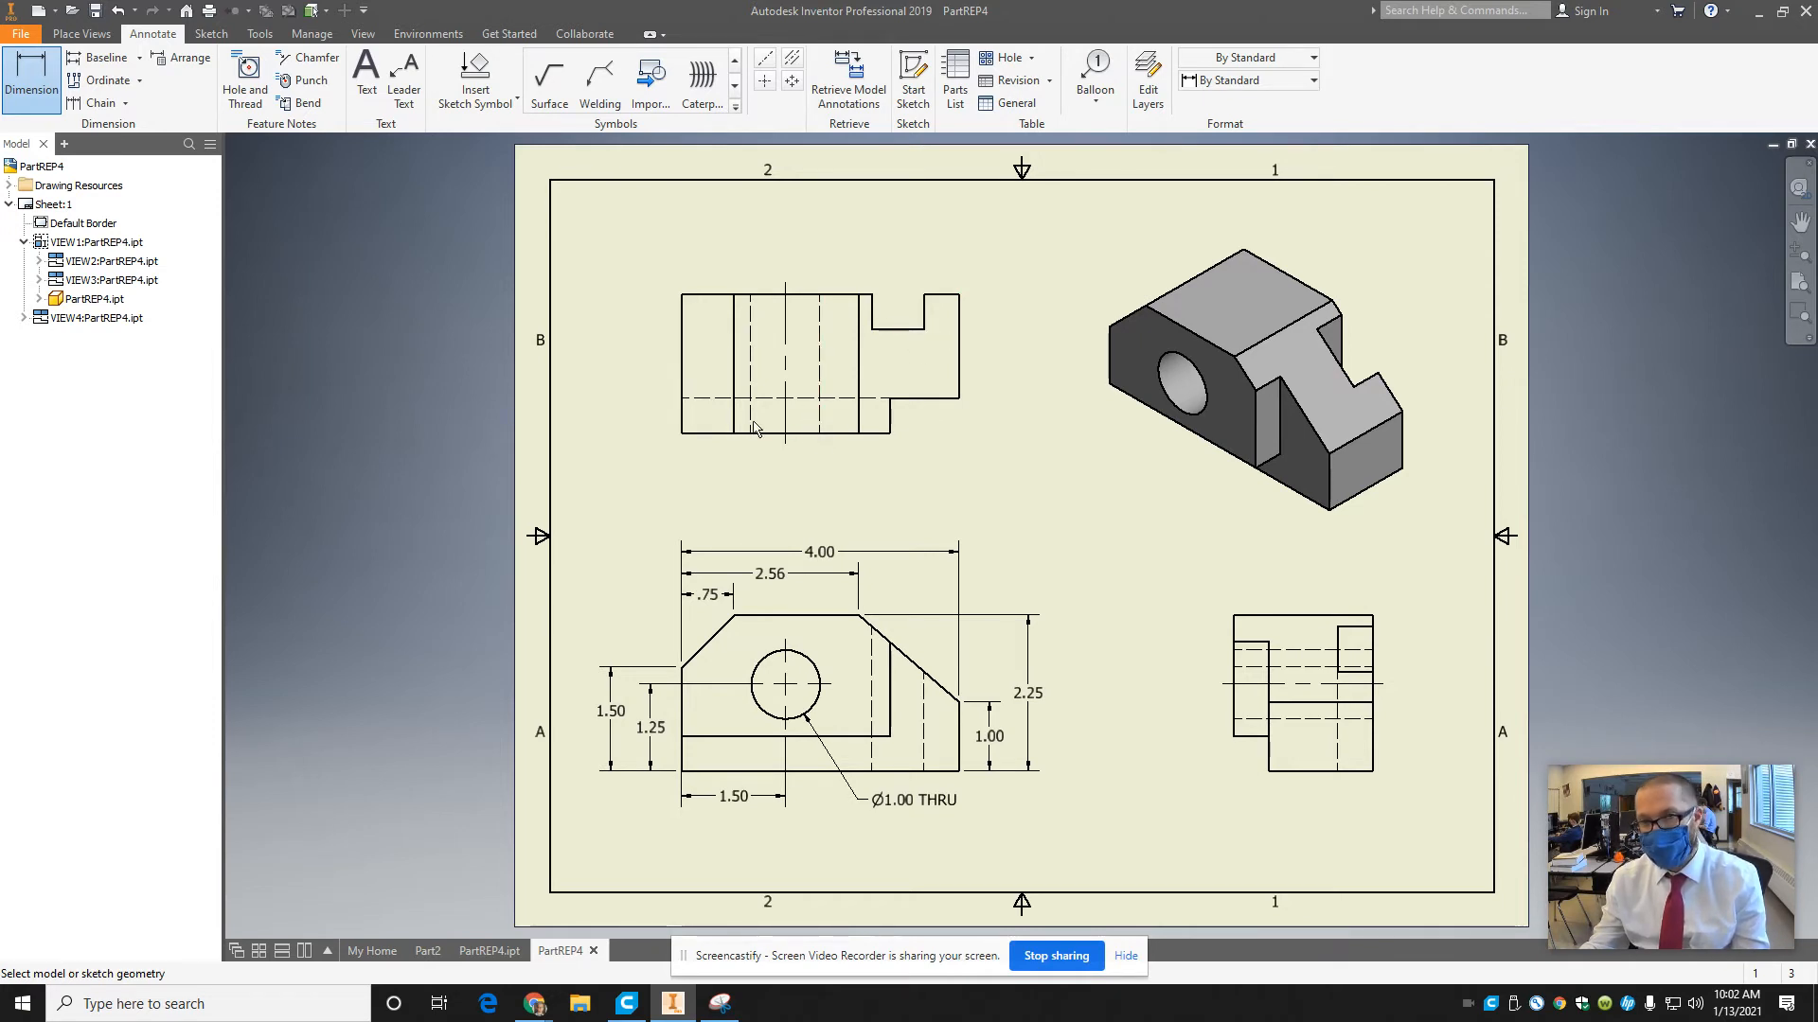
pyautogui.click(685, 297)
pyautogui.click(689, 433)
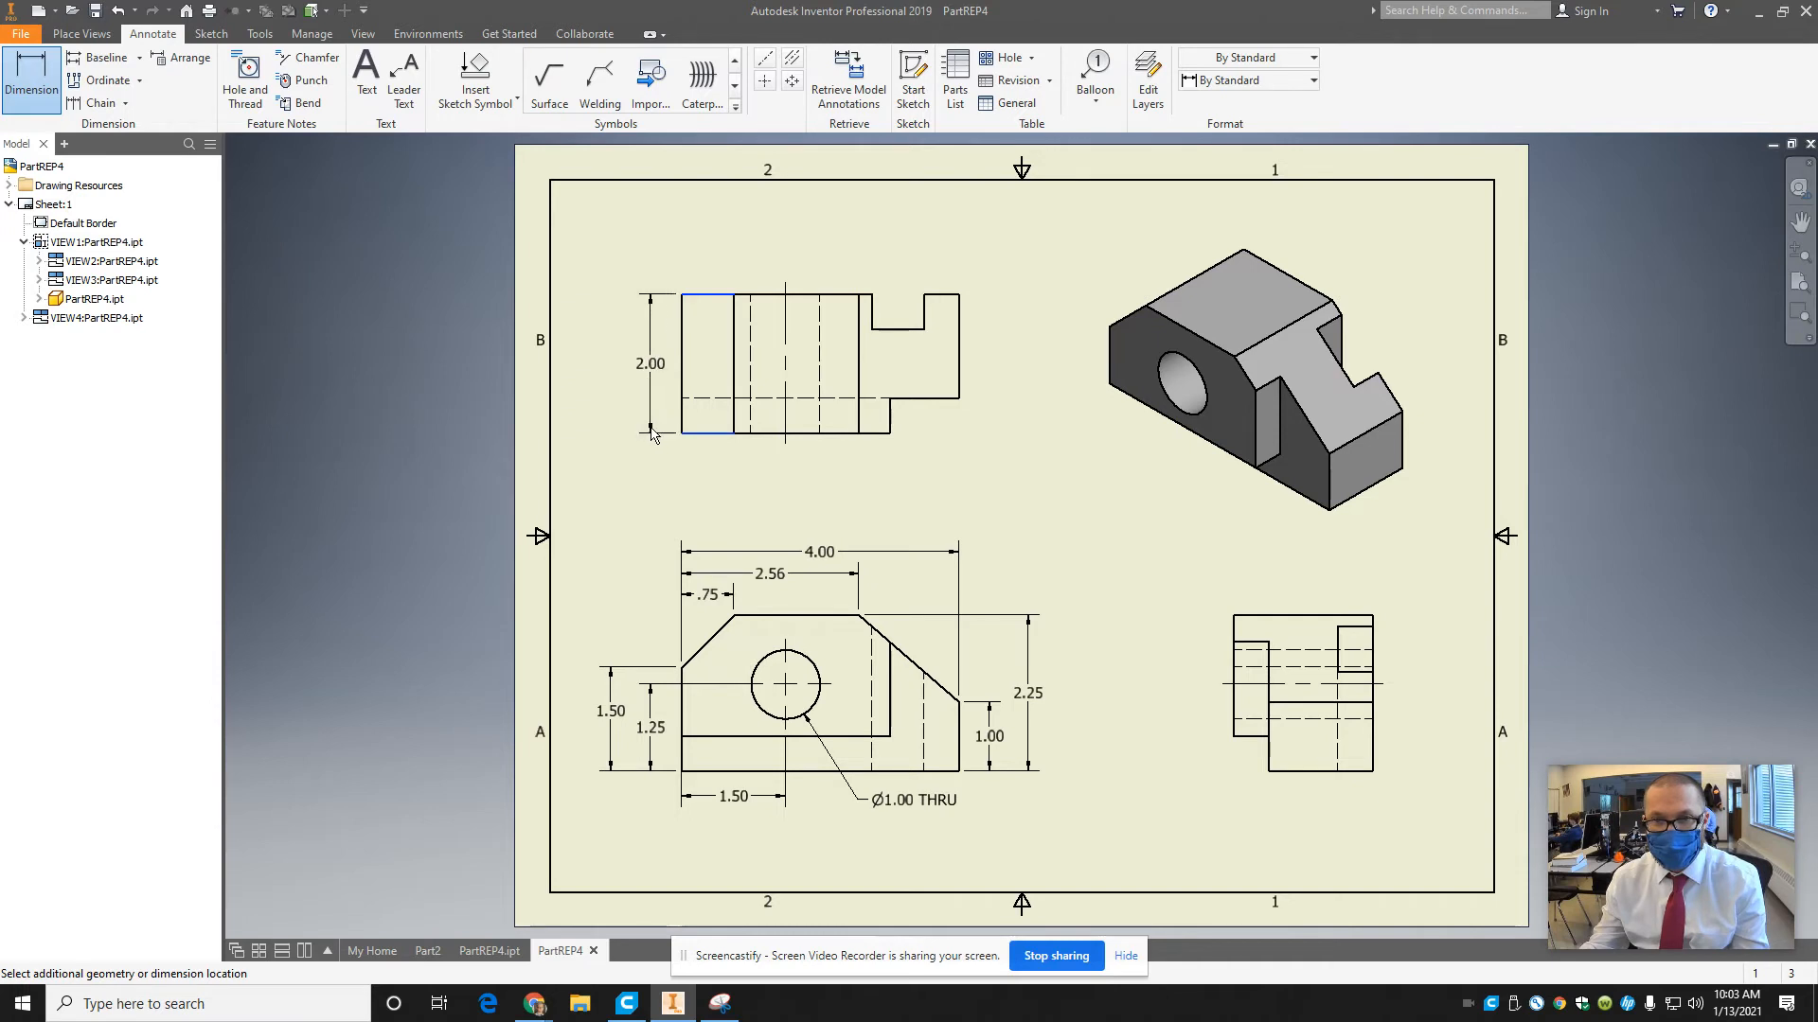
pyautogui.click(946, 526)
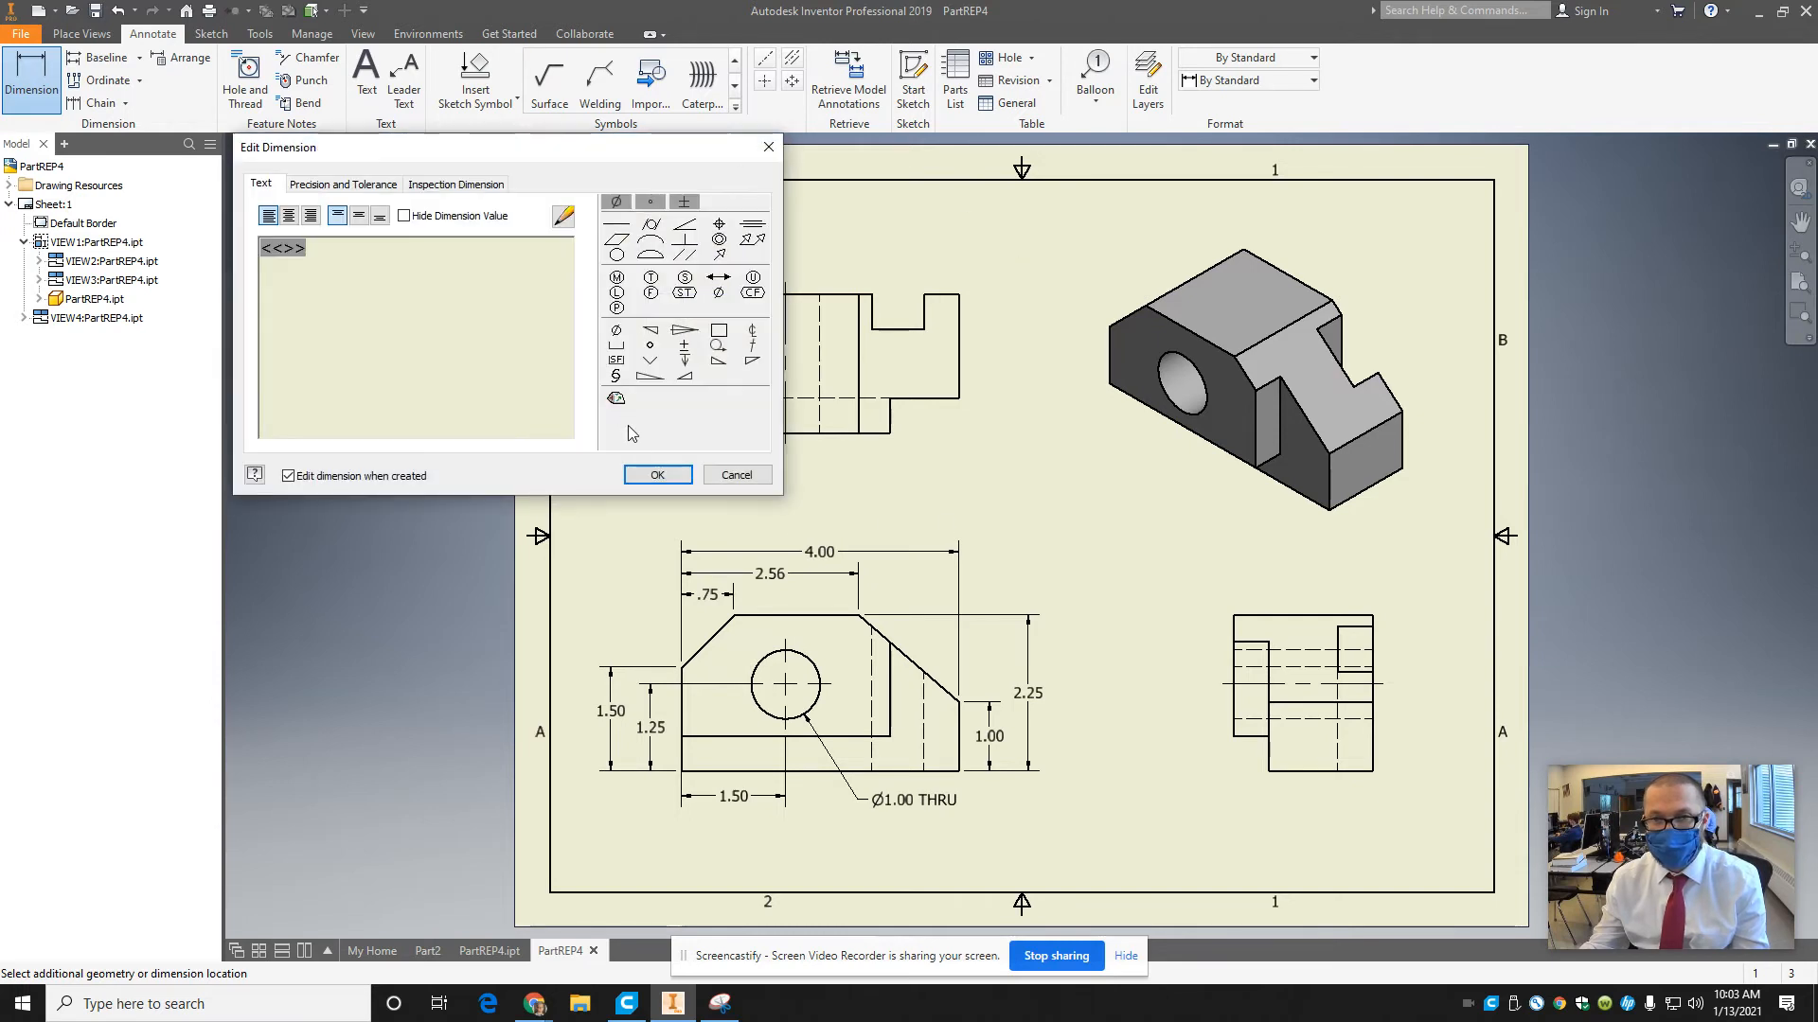
pyautogui.press('Return')
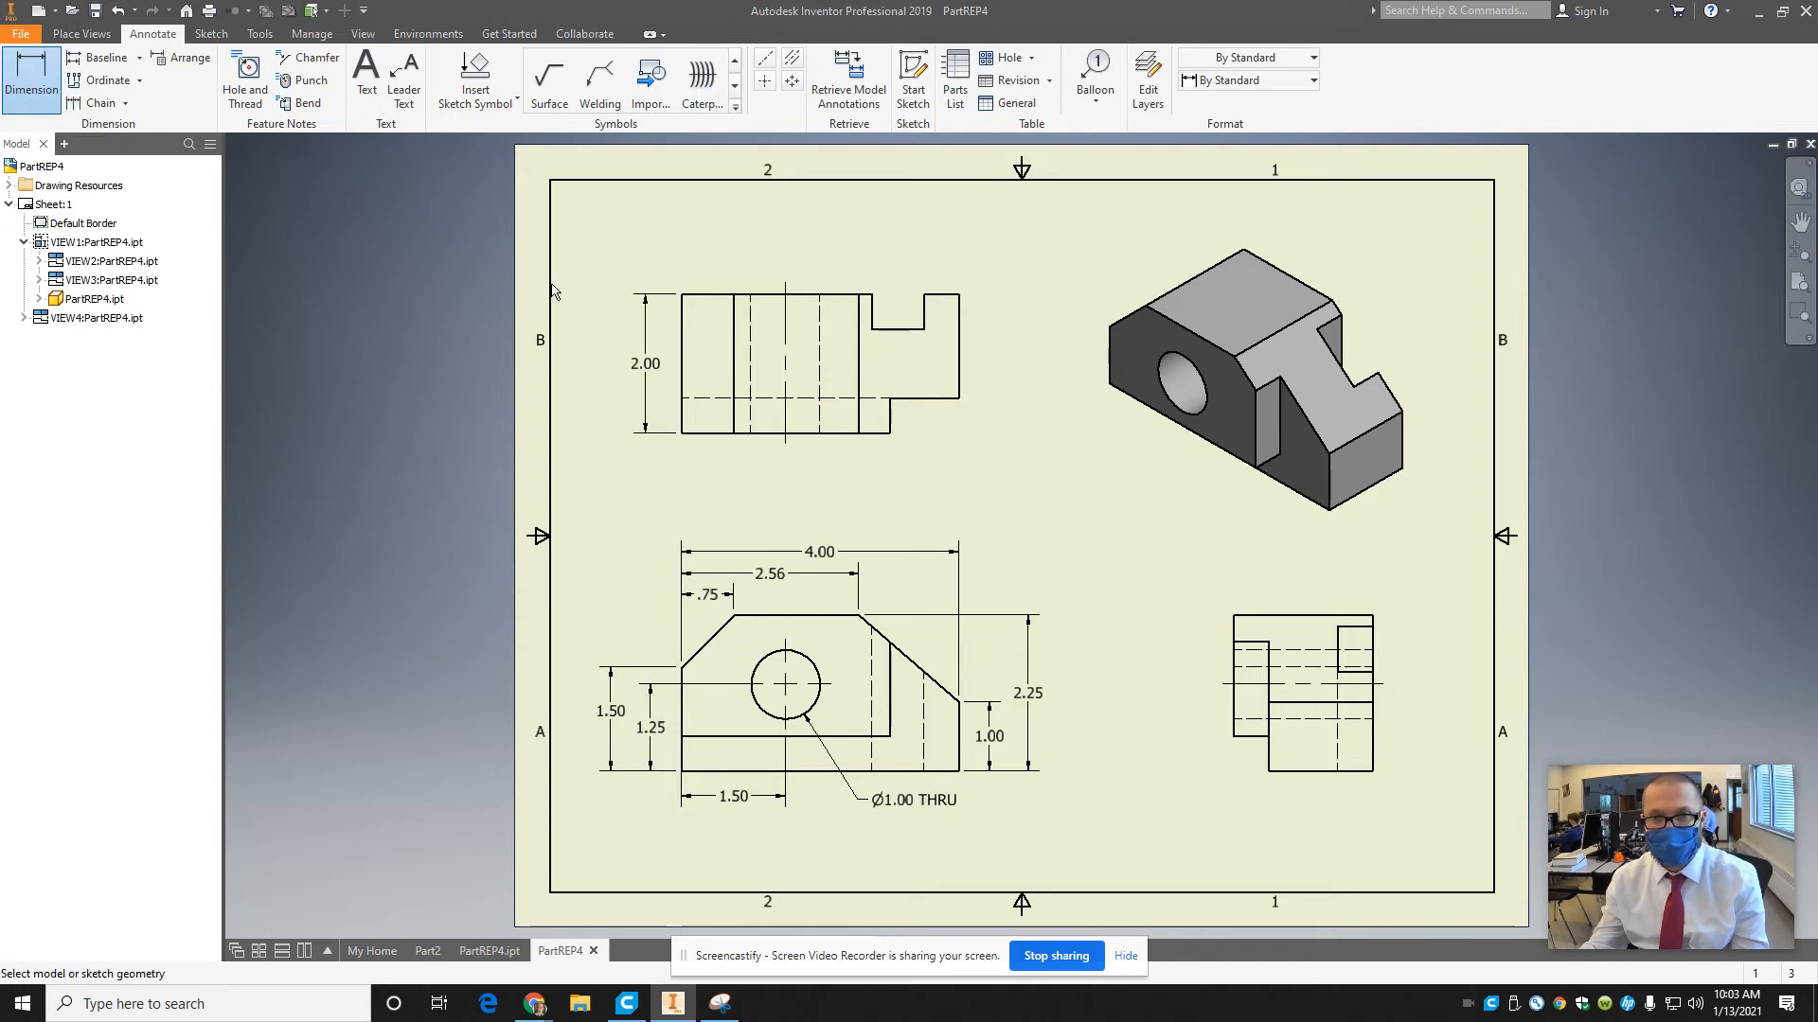
# Dimension the distance from the top view's left edge to the slot's near side, placing it above the view.
pyautogui.click(681, 299)
pyautogui.click(871, 301)
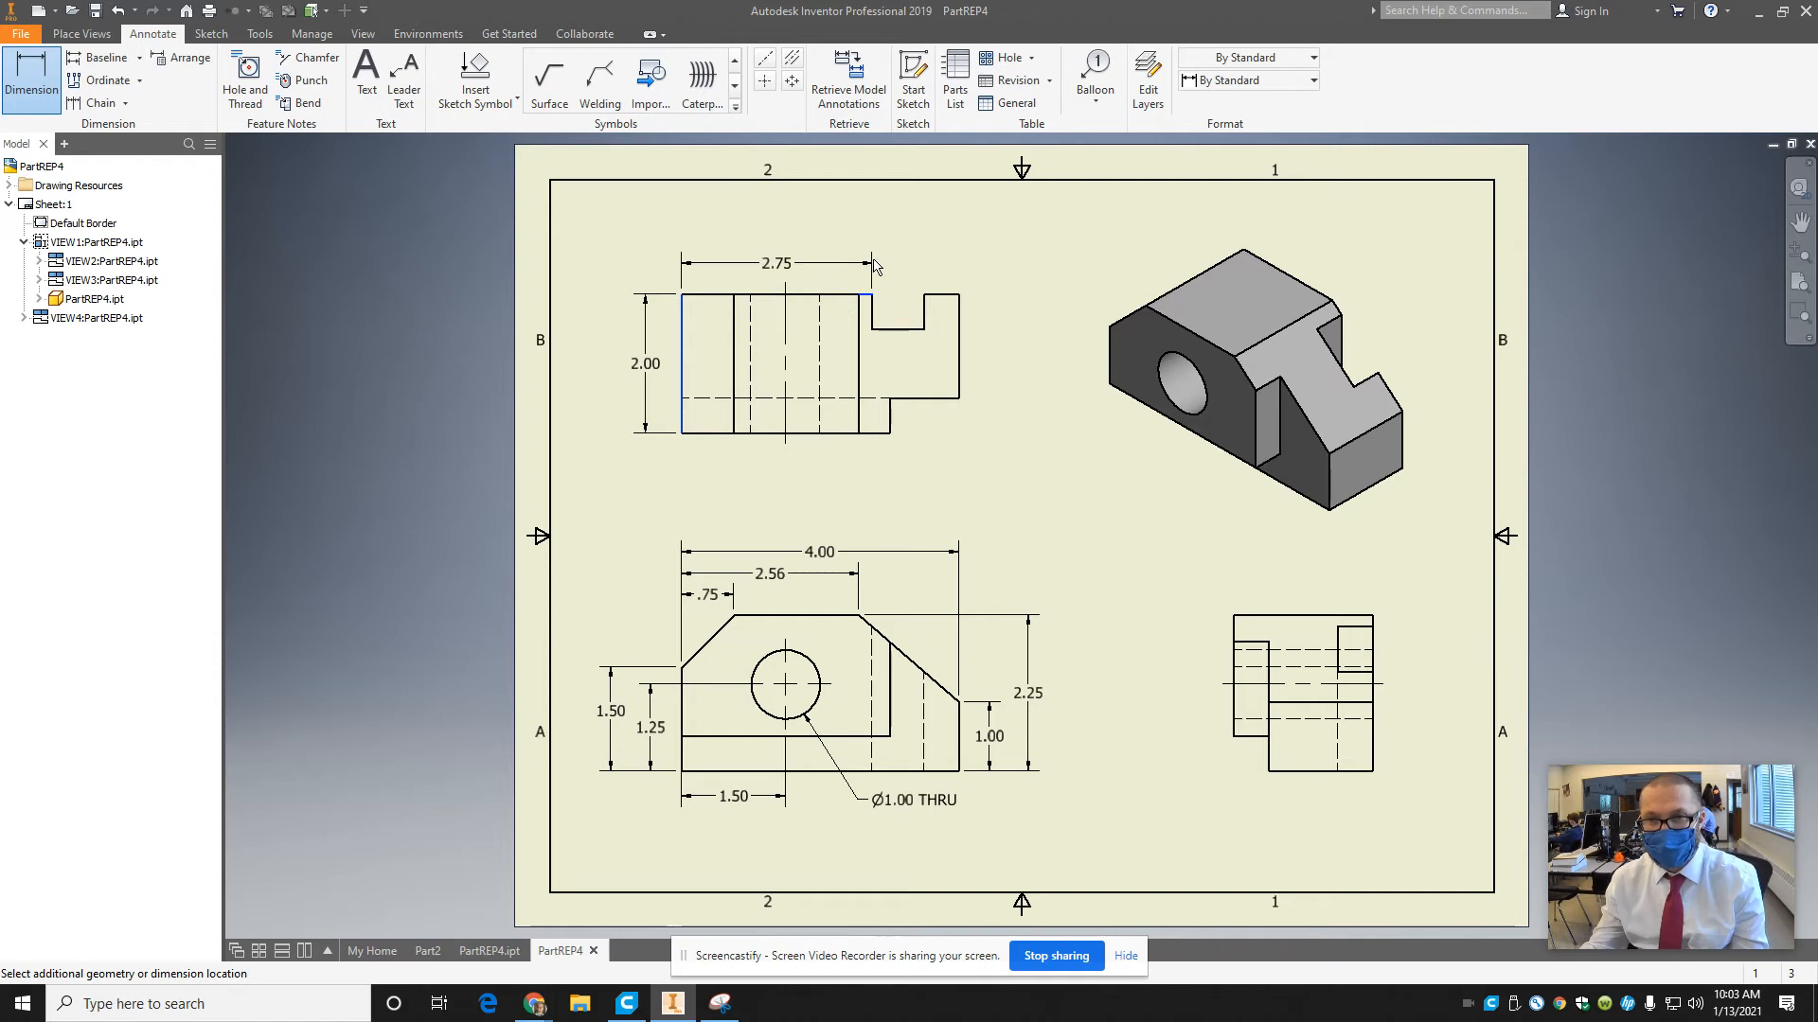
pyautogui.click(873, 268)
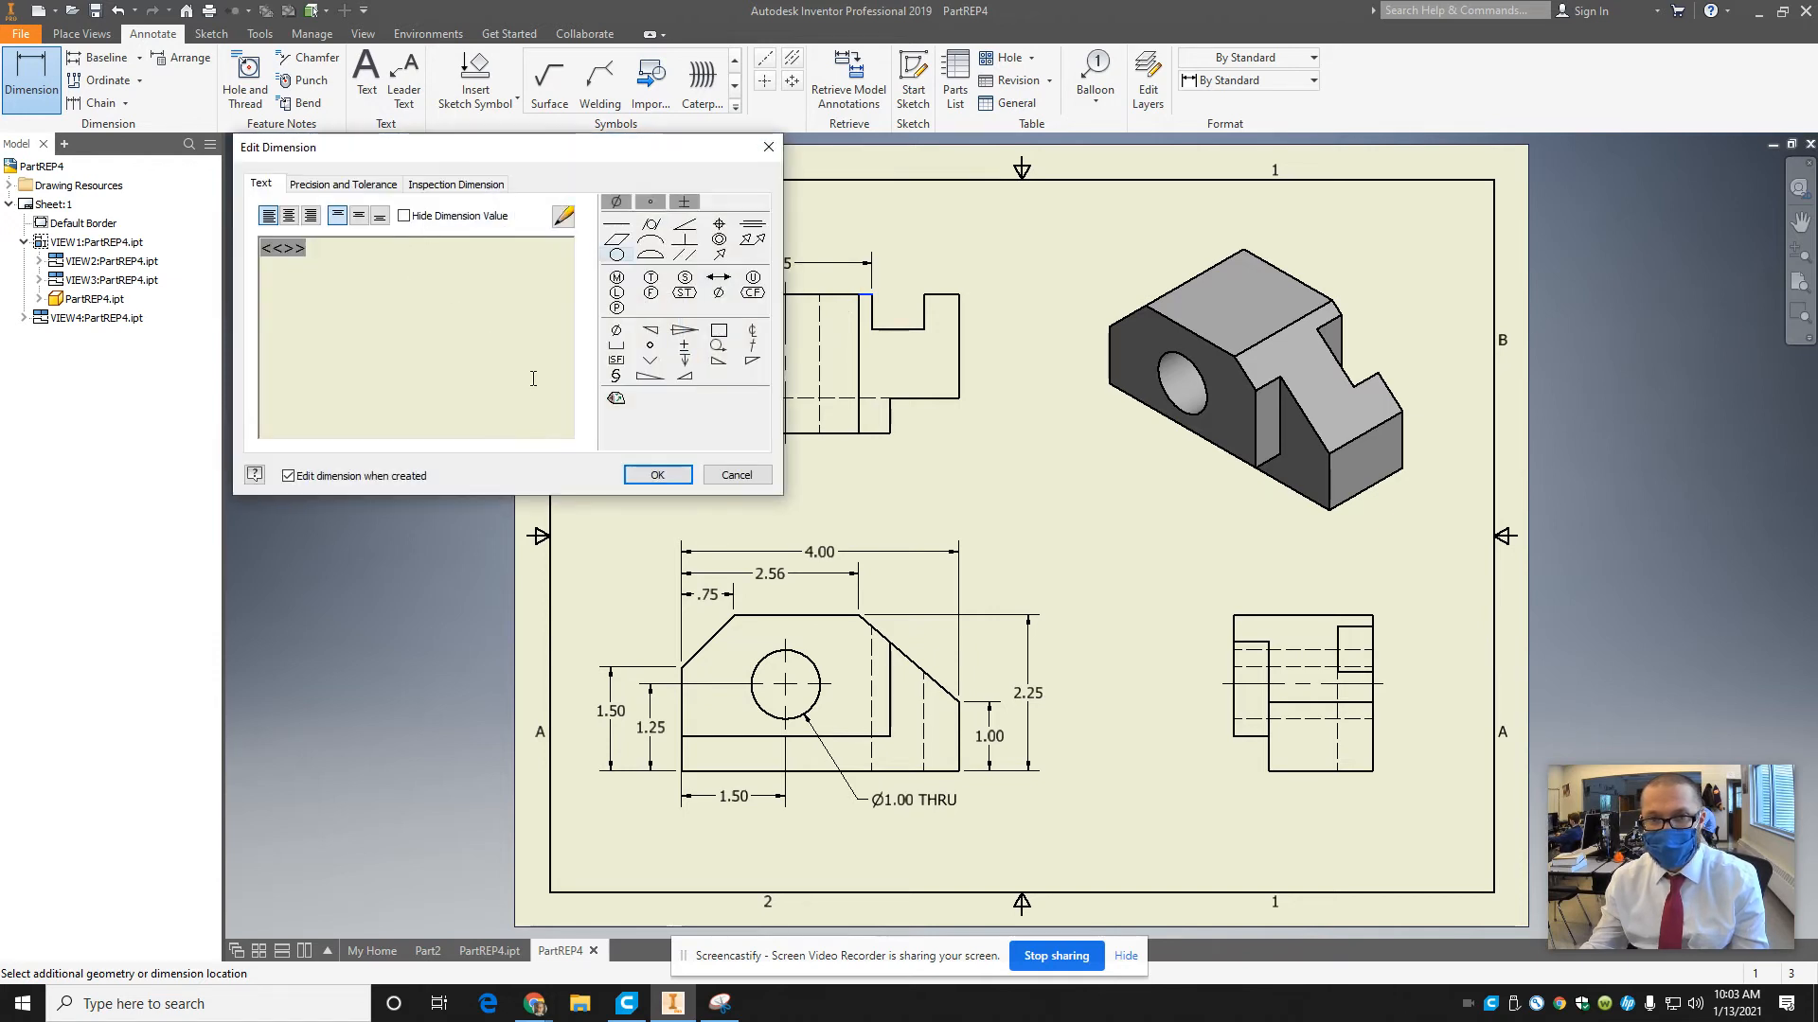
pyautogui.click(649, 473)
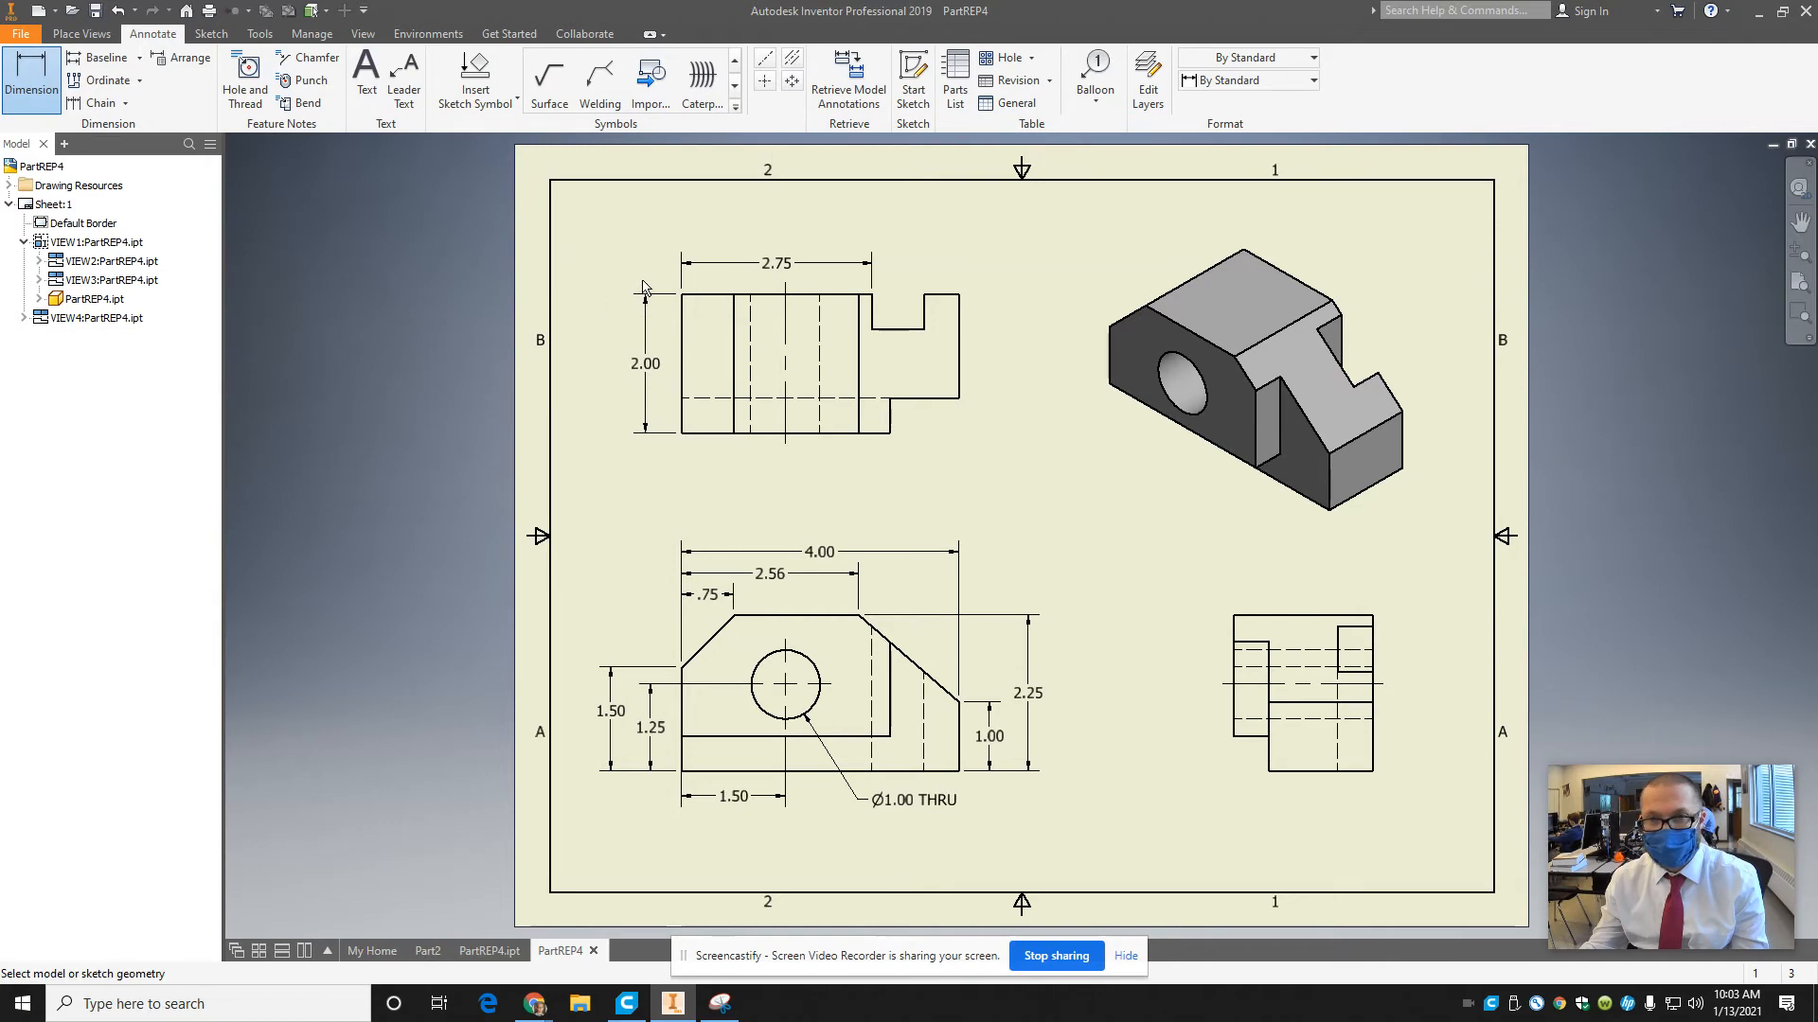
# Dimension the distance from the top view's left edge to the slot's far side, stacking it above the near-side slot dimension.
pyautogui.click(705, 294)
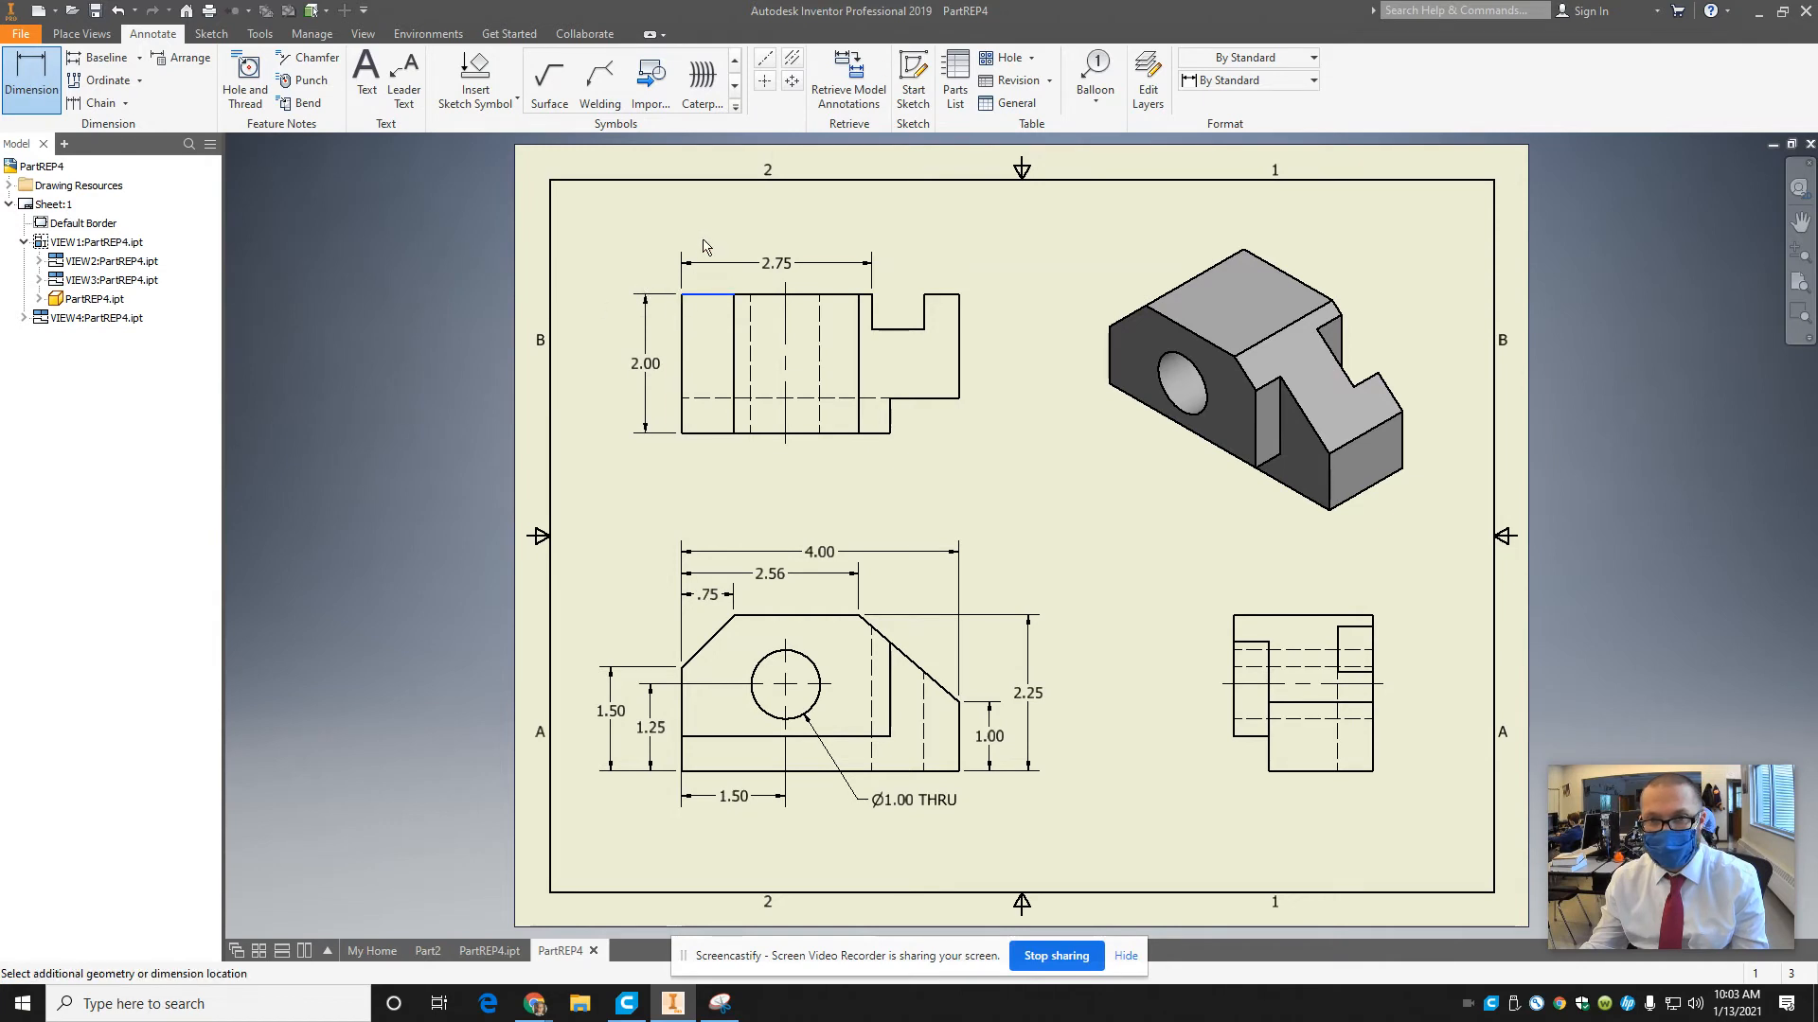
pyautogui.click(925, 301)
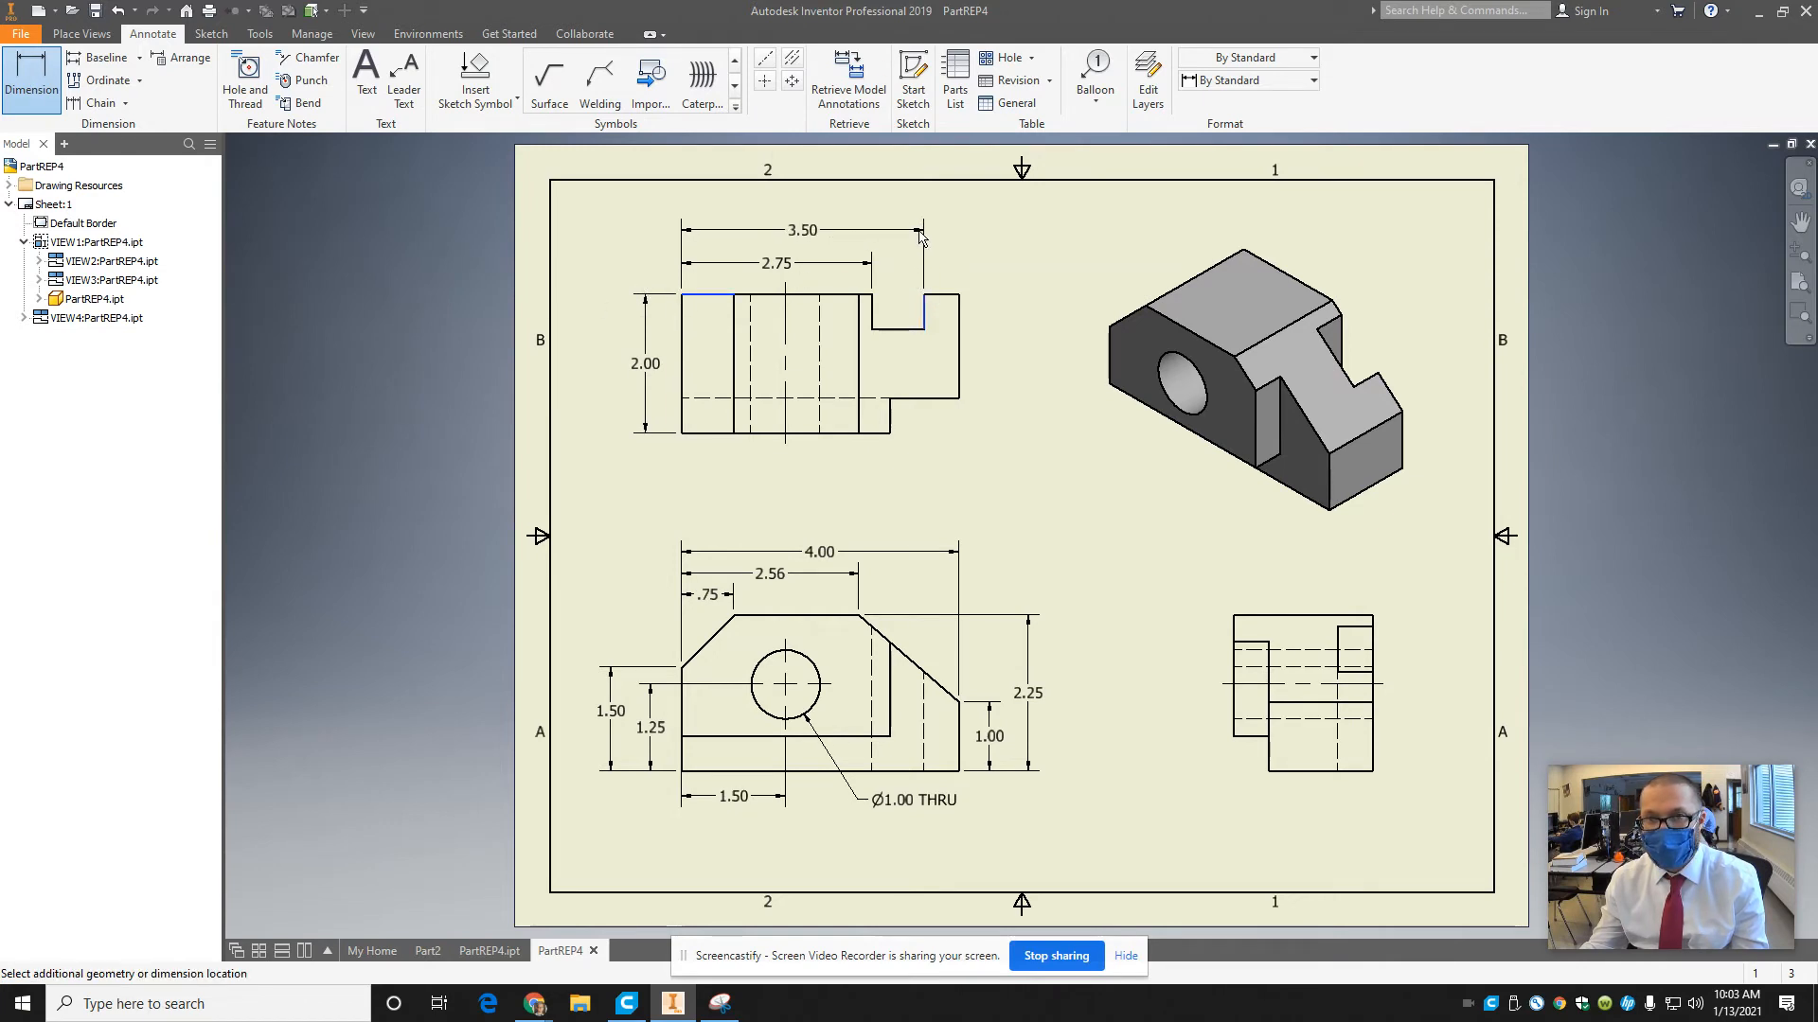
pyautogui.click(763, 312)
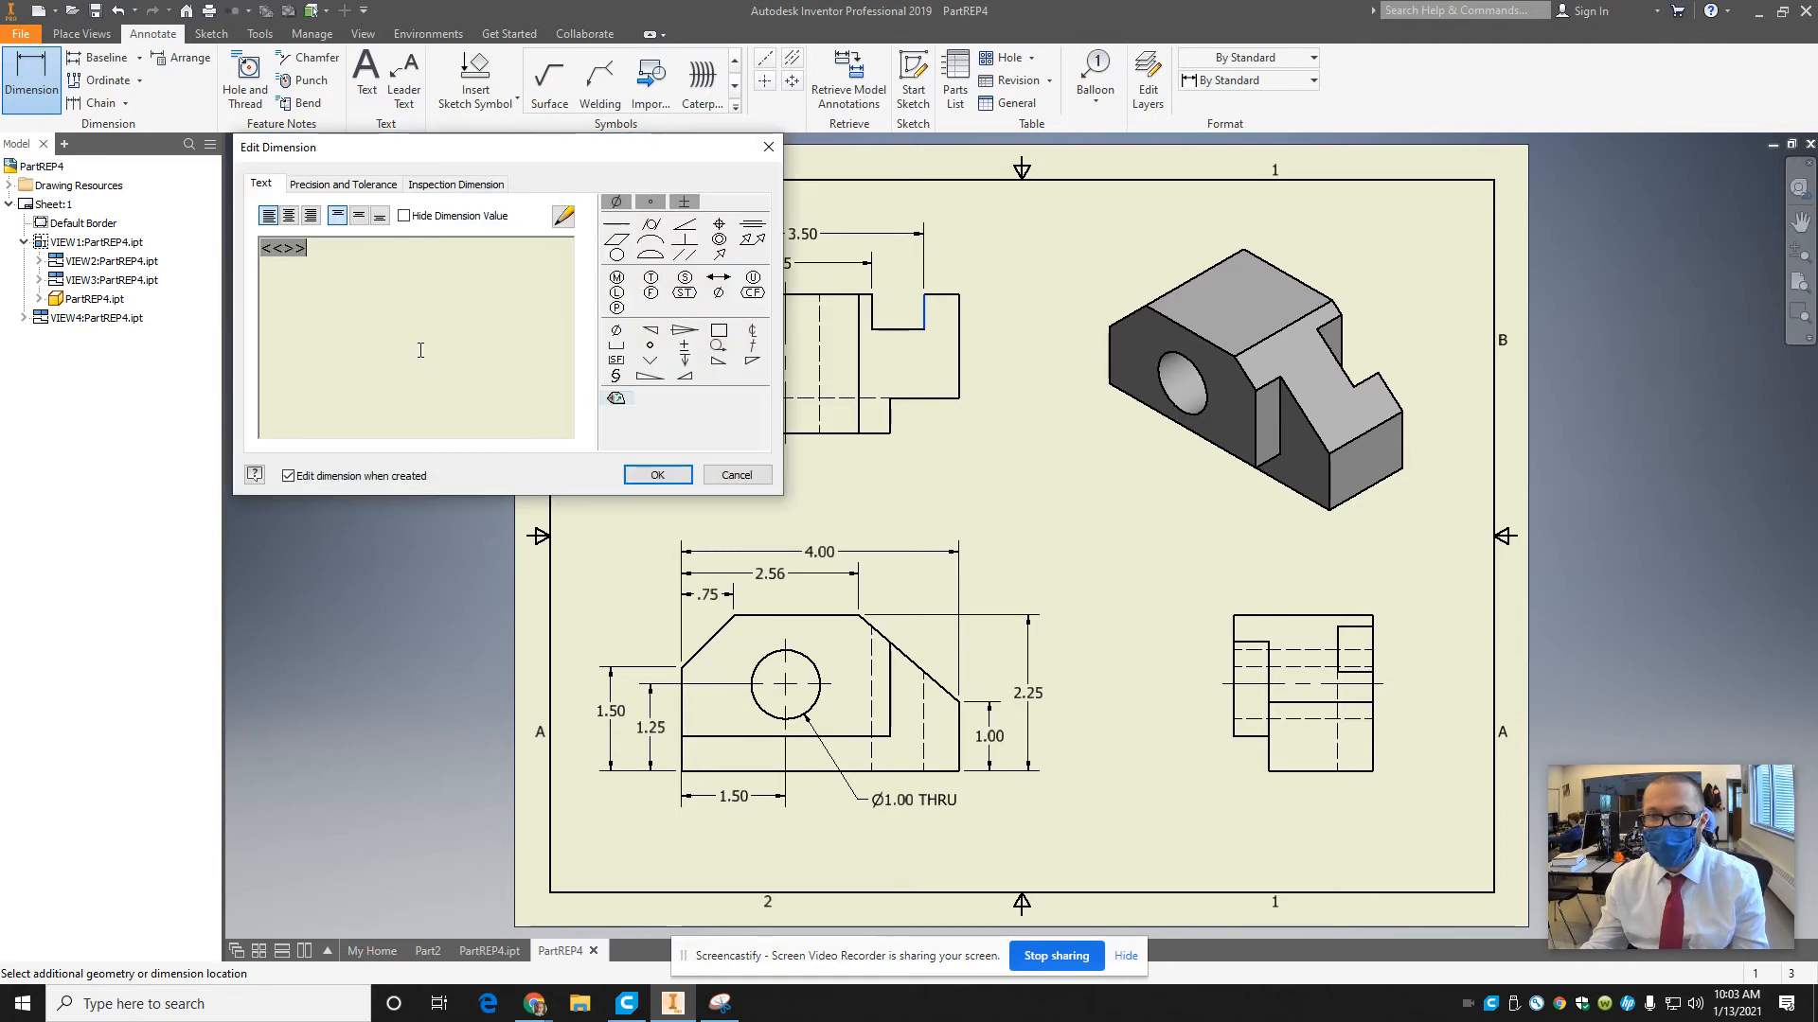
pyautogui.click(657, 474)
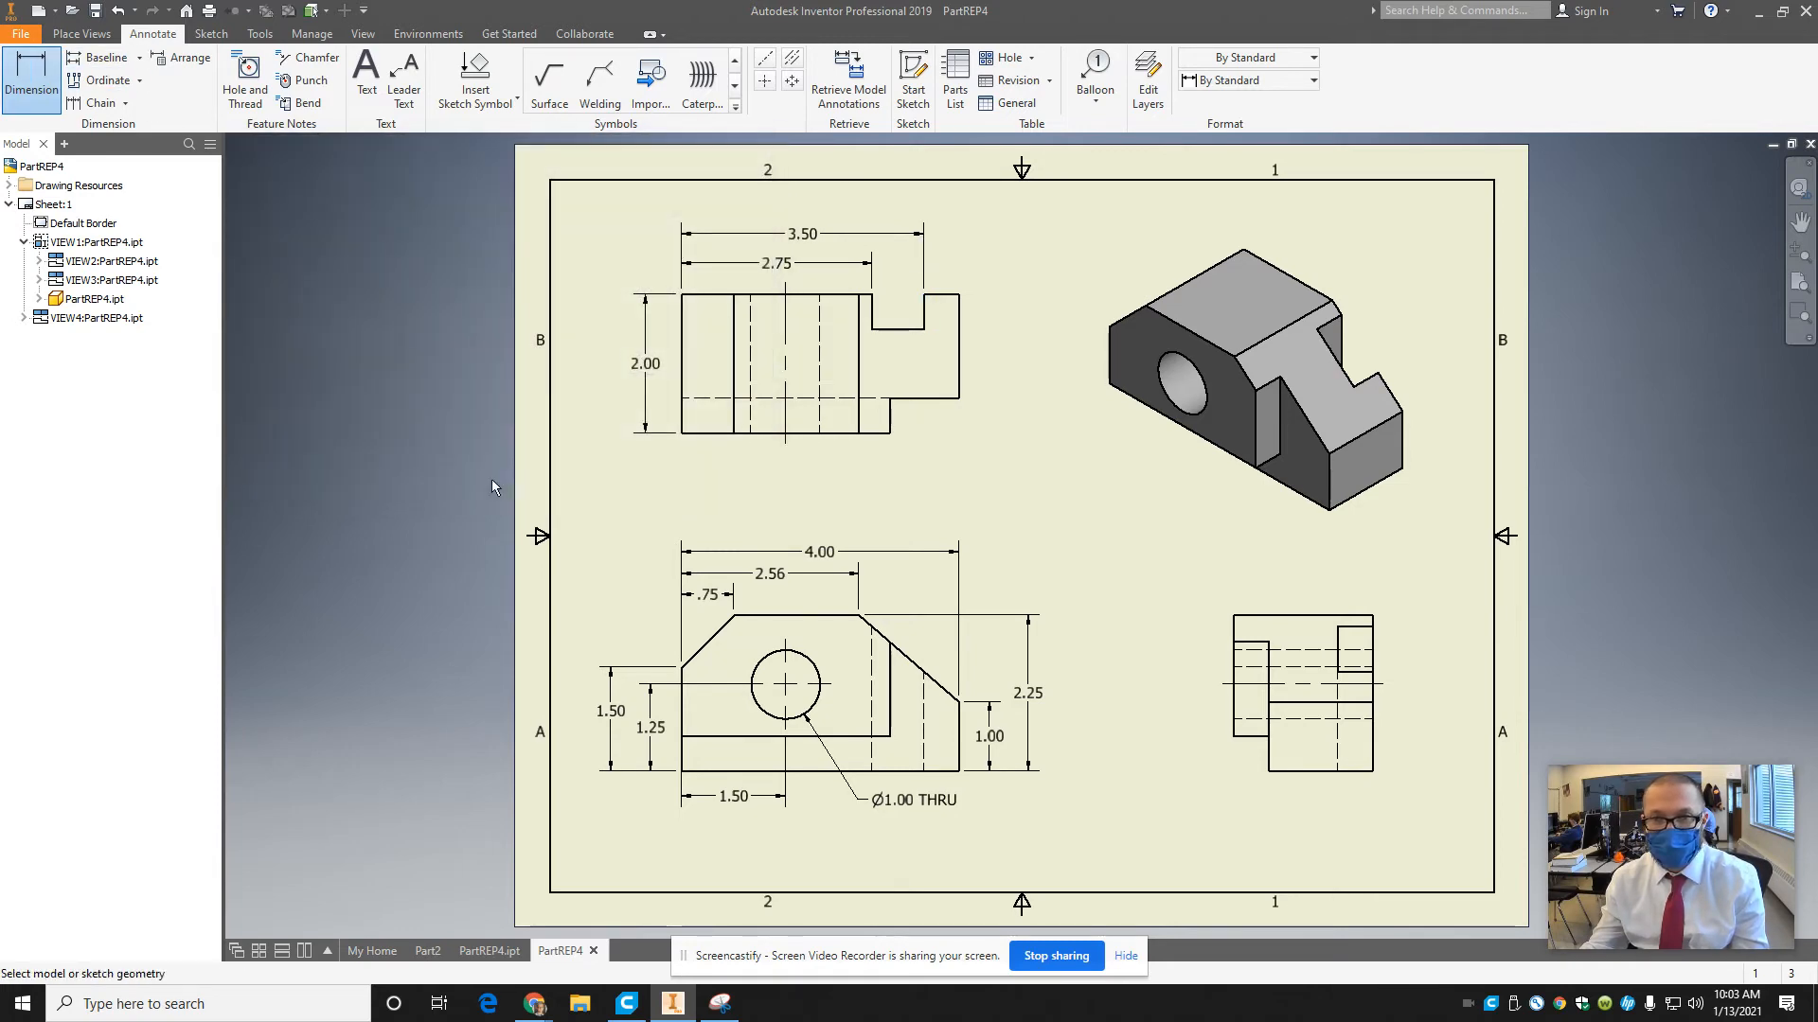
# Dimension the top view's bottom width from the left edge to the corner notch, placing it below the view.
pyautogui.click(701, 435)
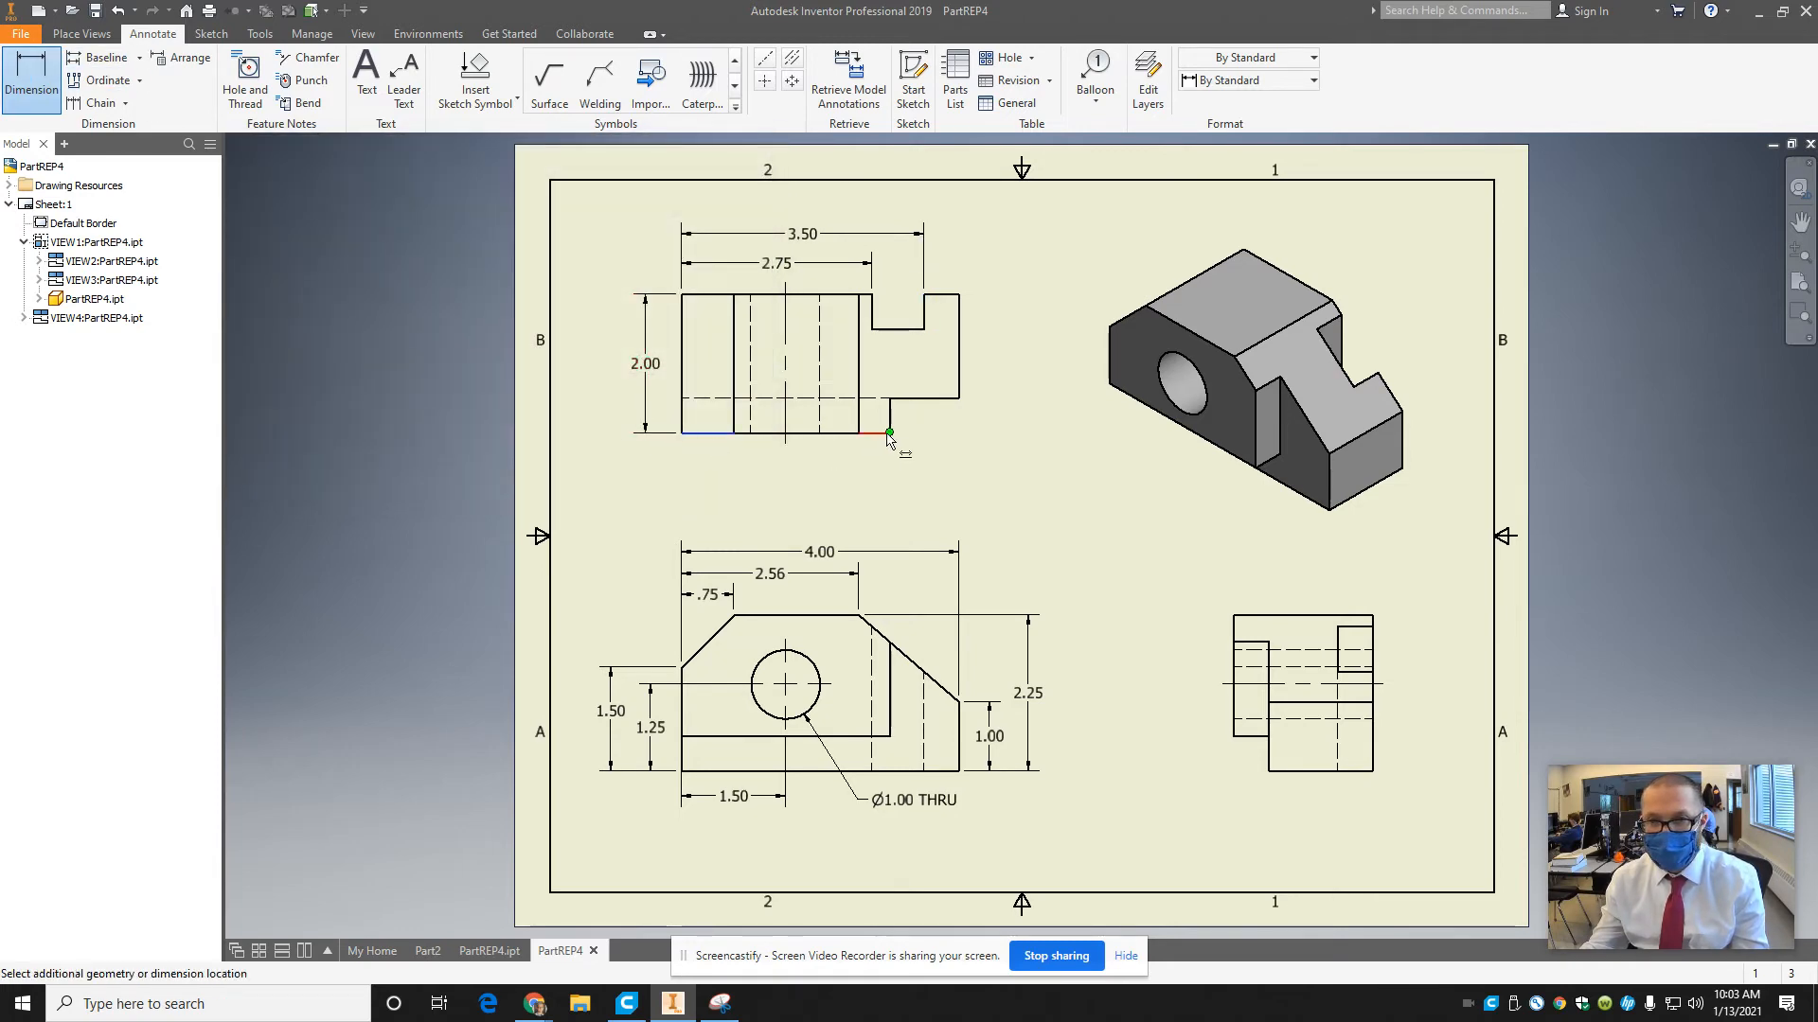
pyautogui.click(889, 434)
pyautogui.click(893, 463)
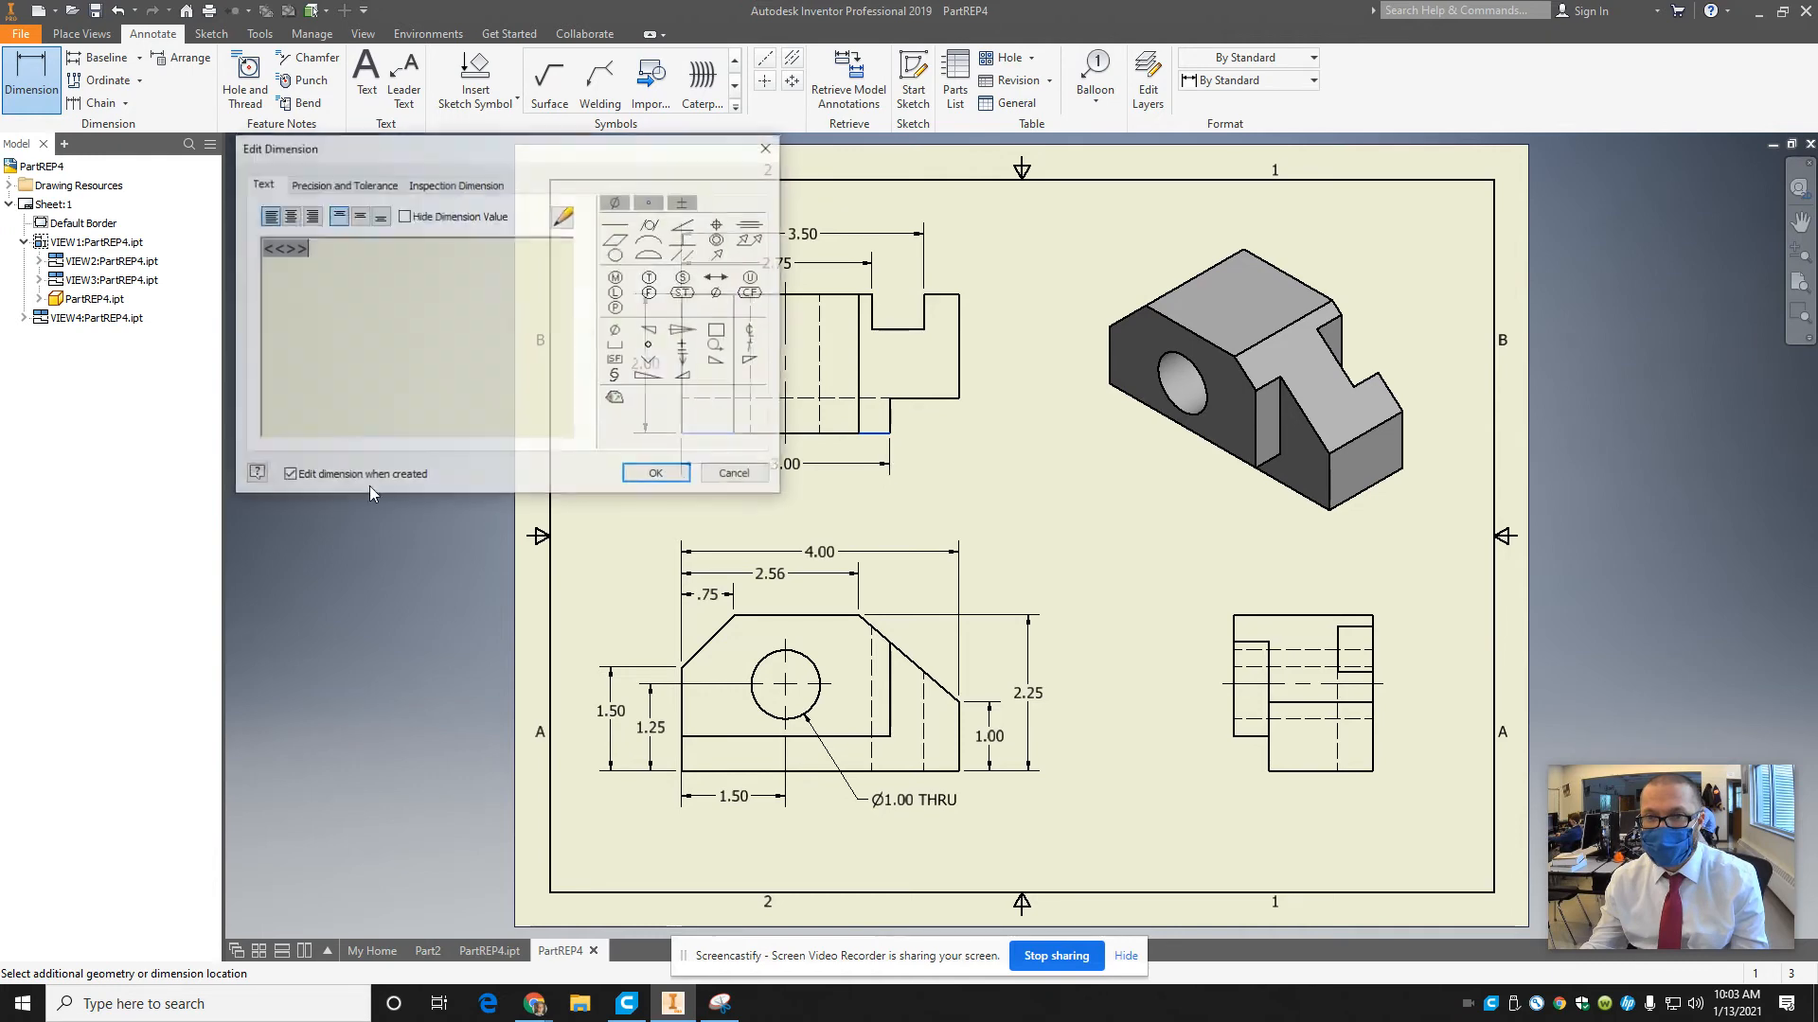
pyautogui.click(649, 475)
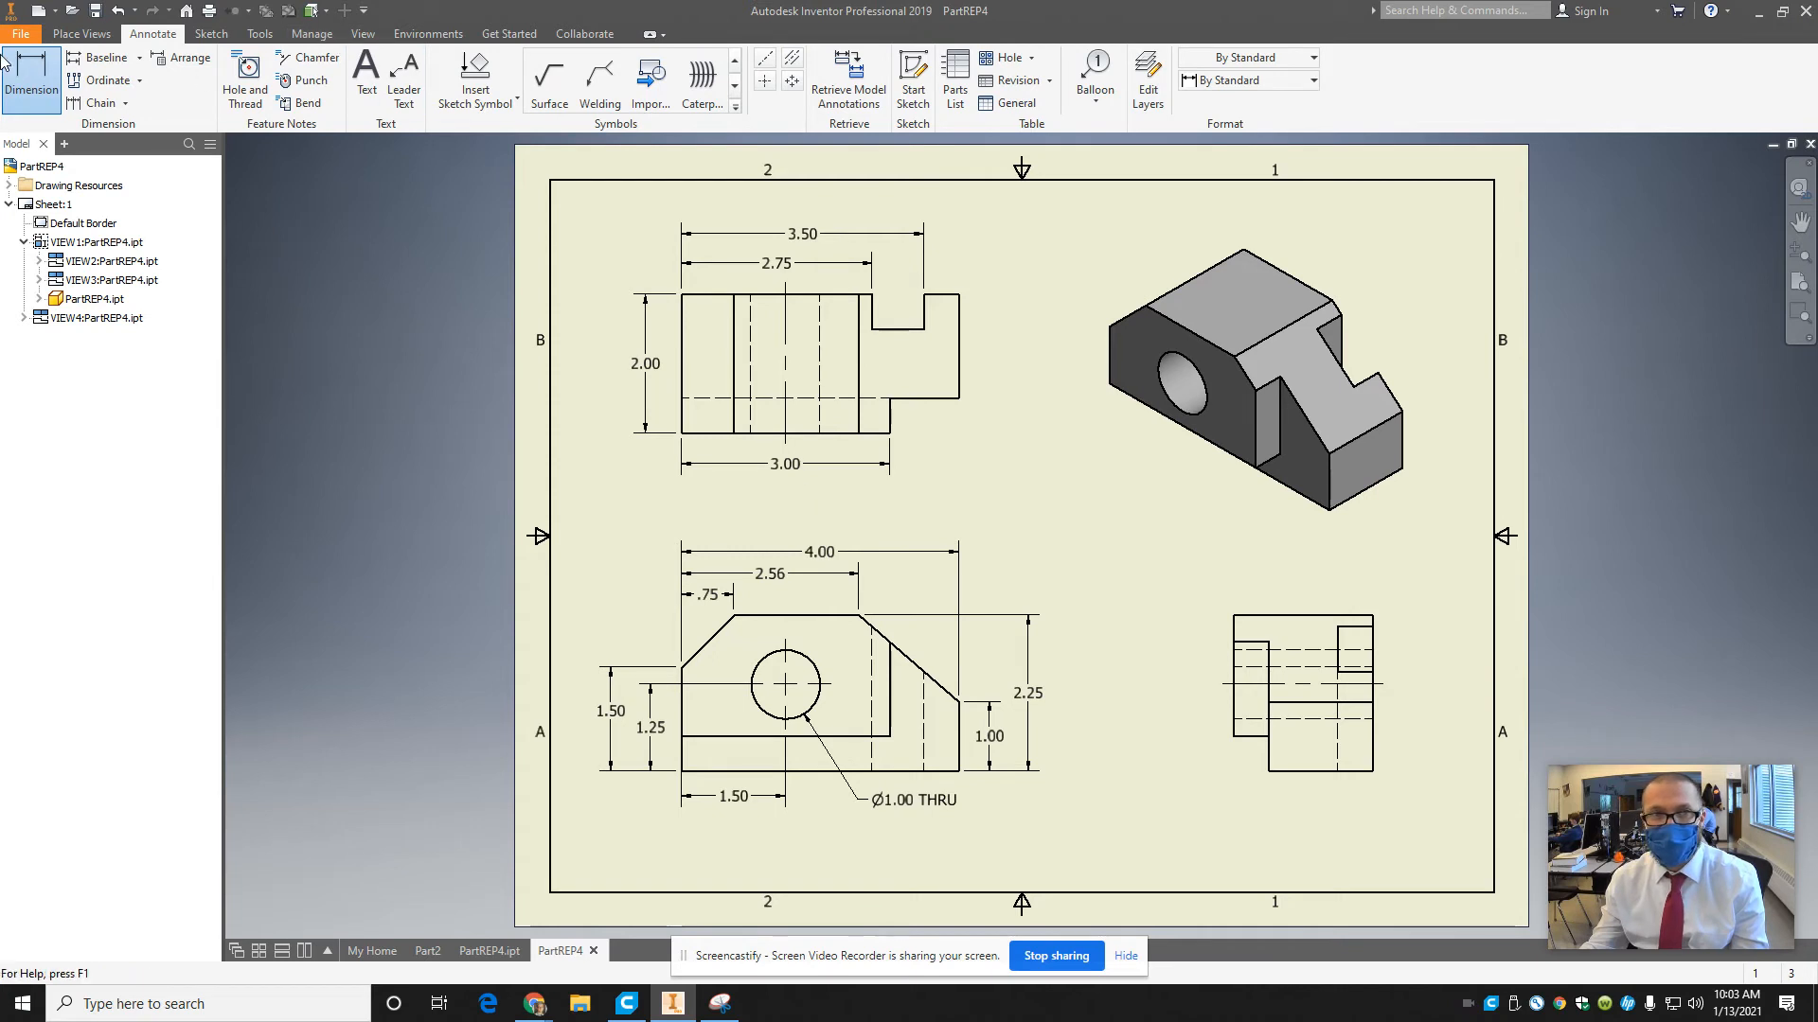
# Dimension the depth of the top view's lower-right corner notch, placing it to the right of the view.
pyautogui.click(934, 410)
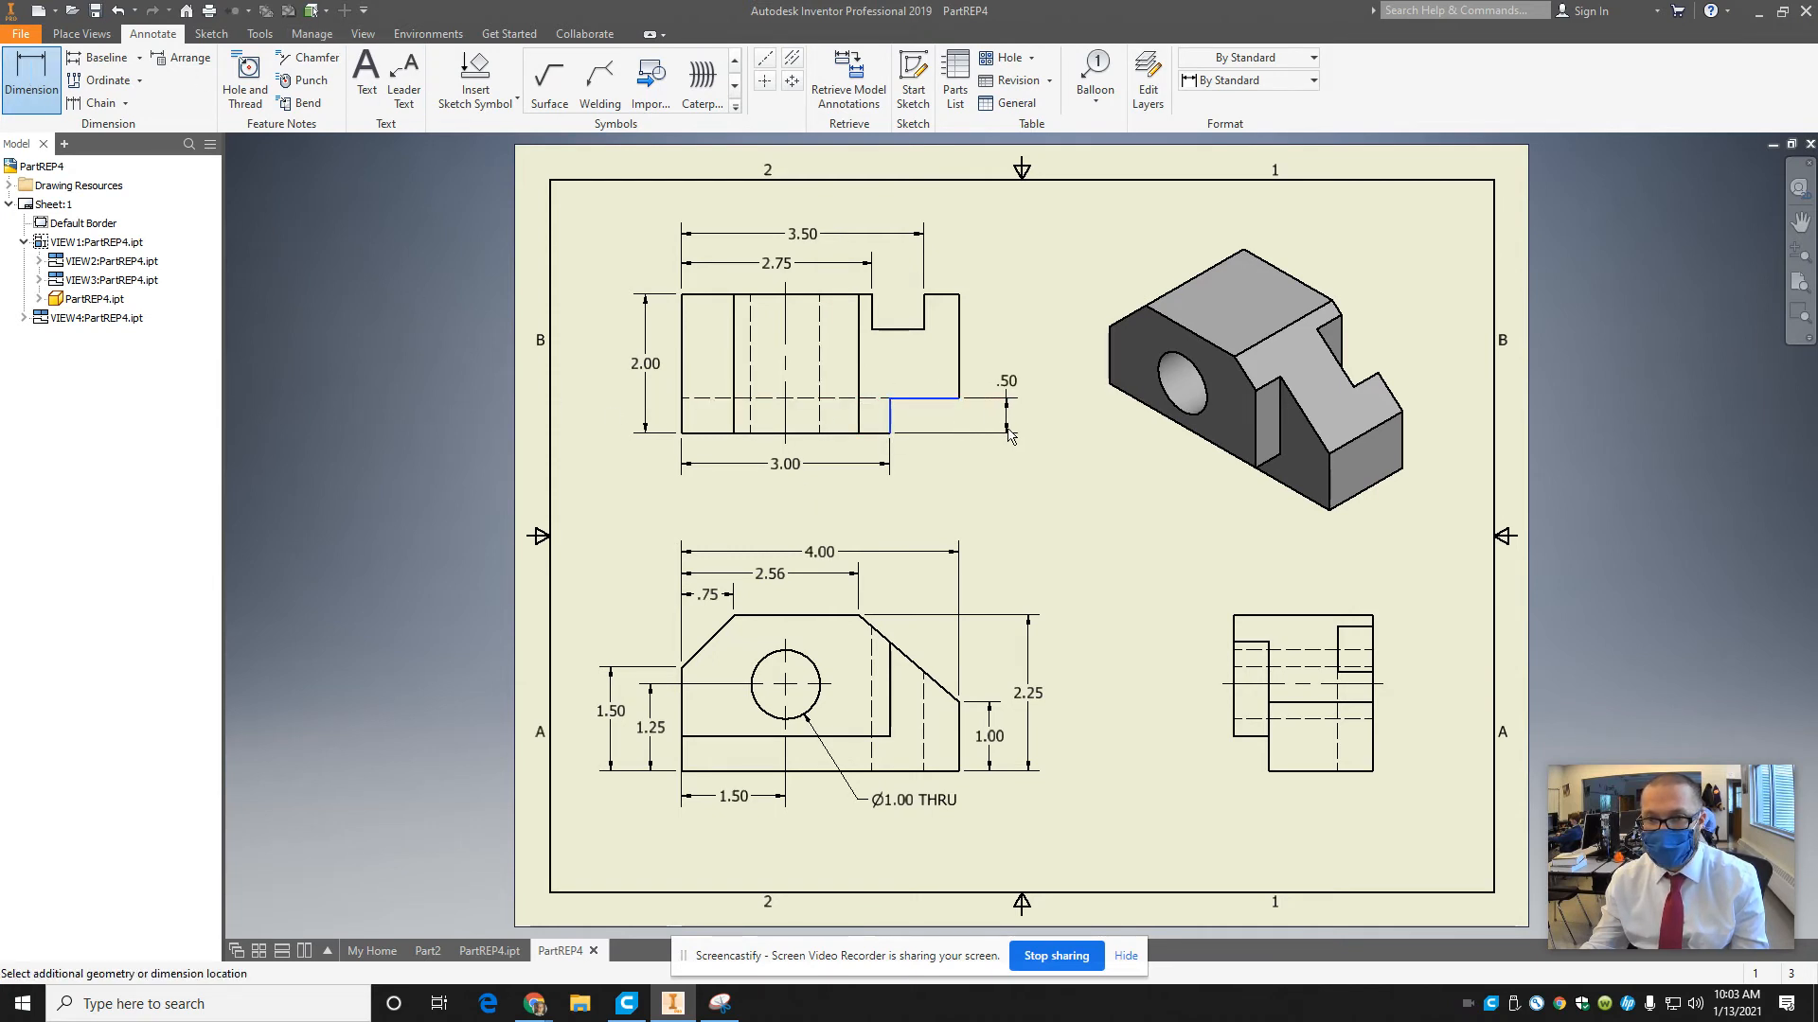
pyautogui.click(1010, 435)
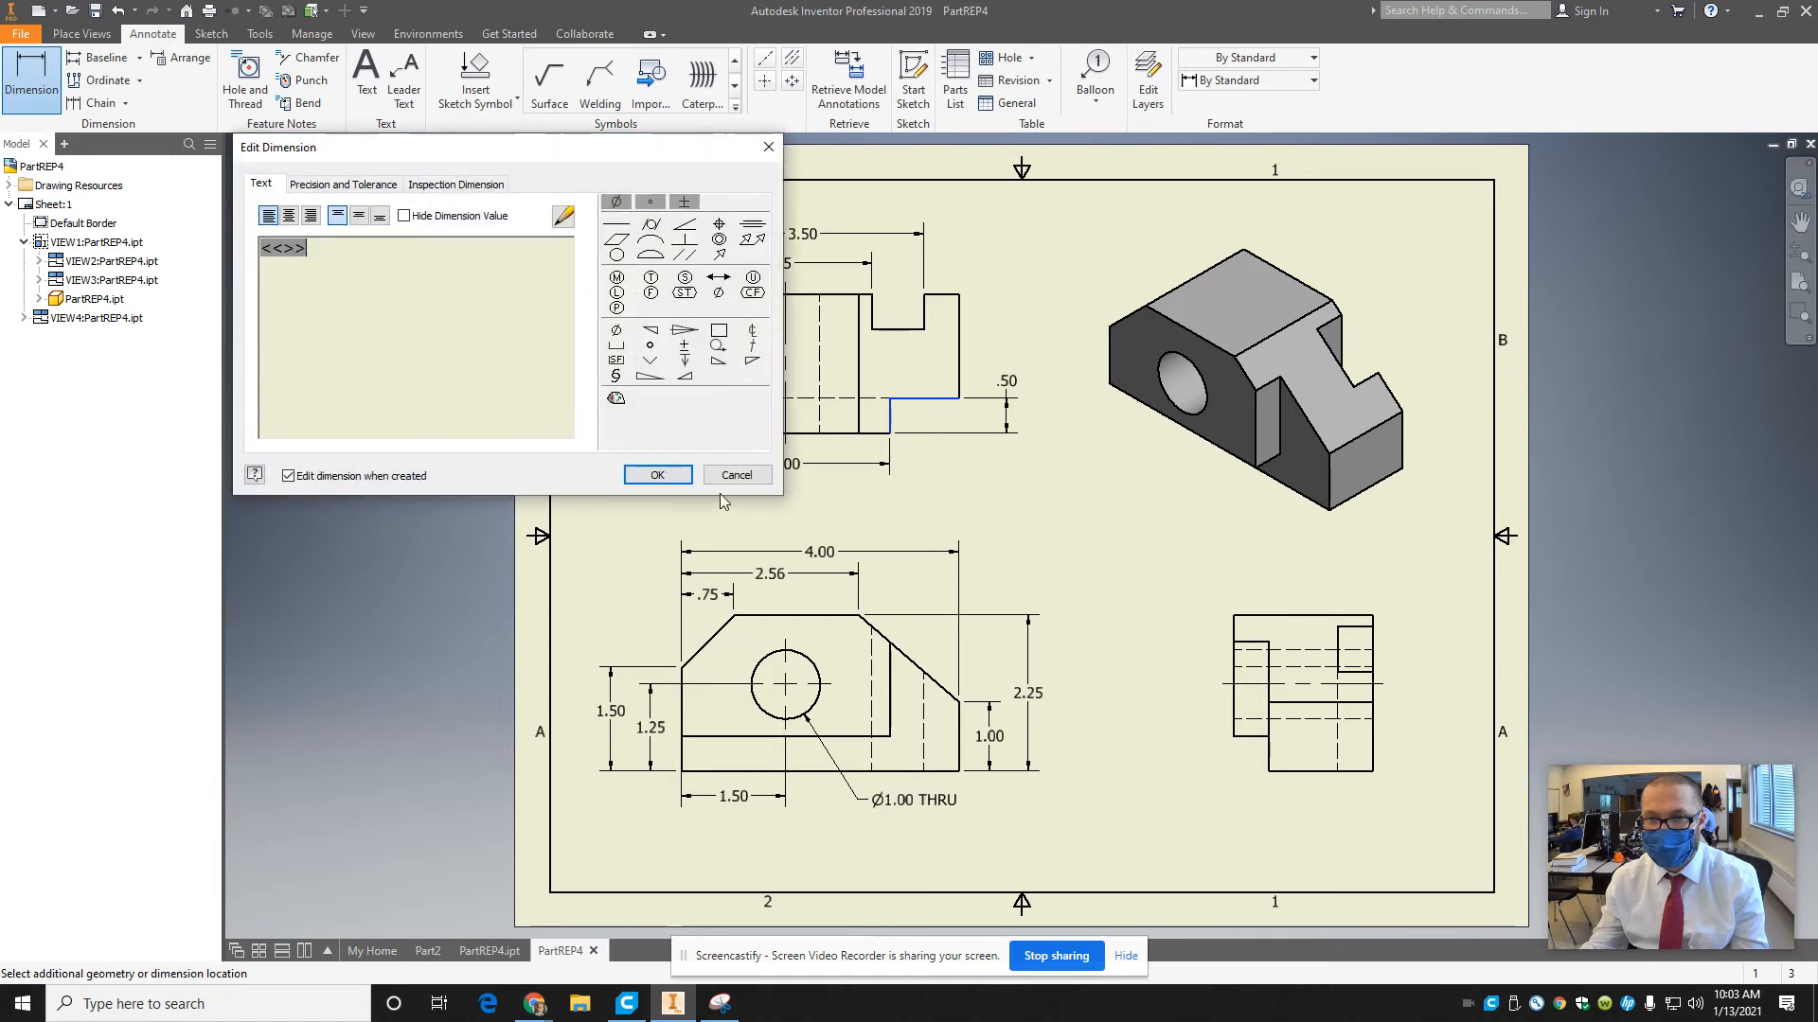
pyautogui.click(654, 475)
pyautogui.click(873, 298)
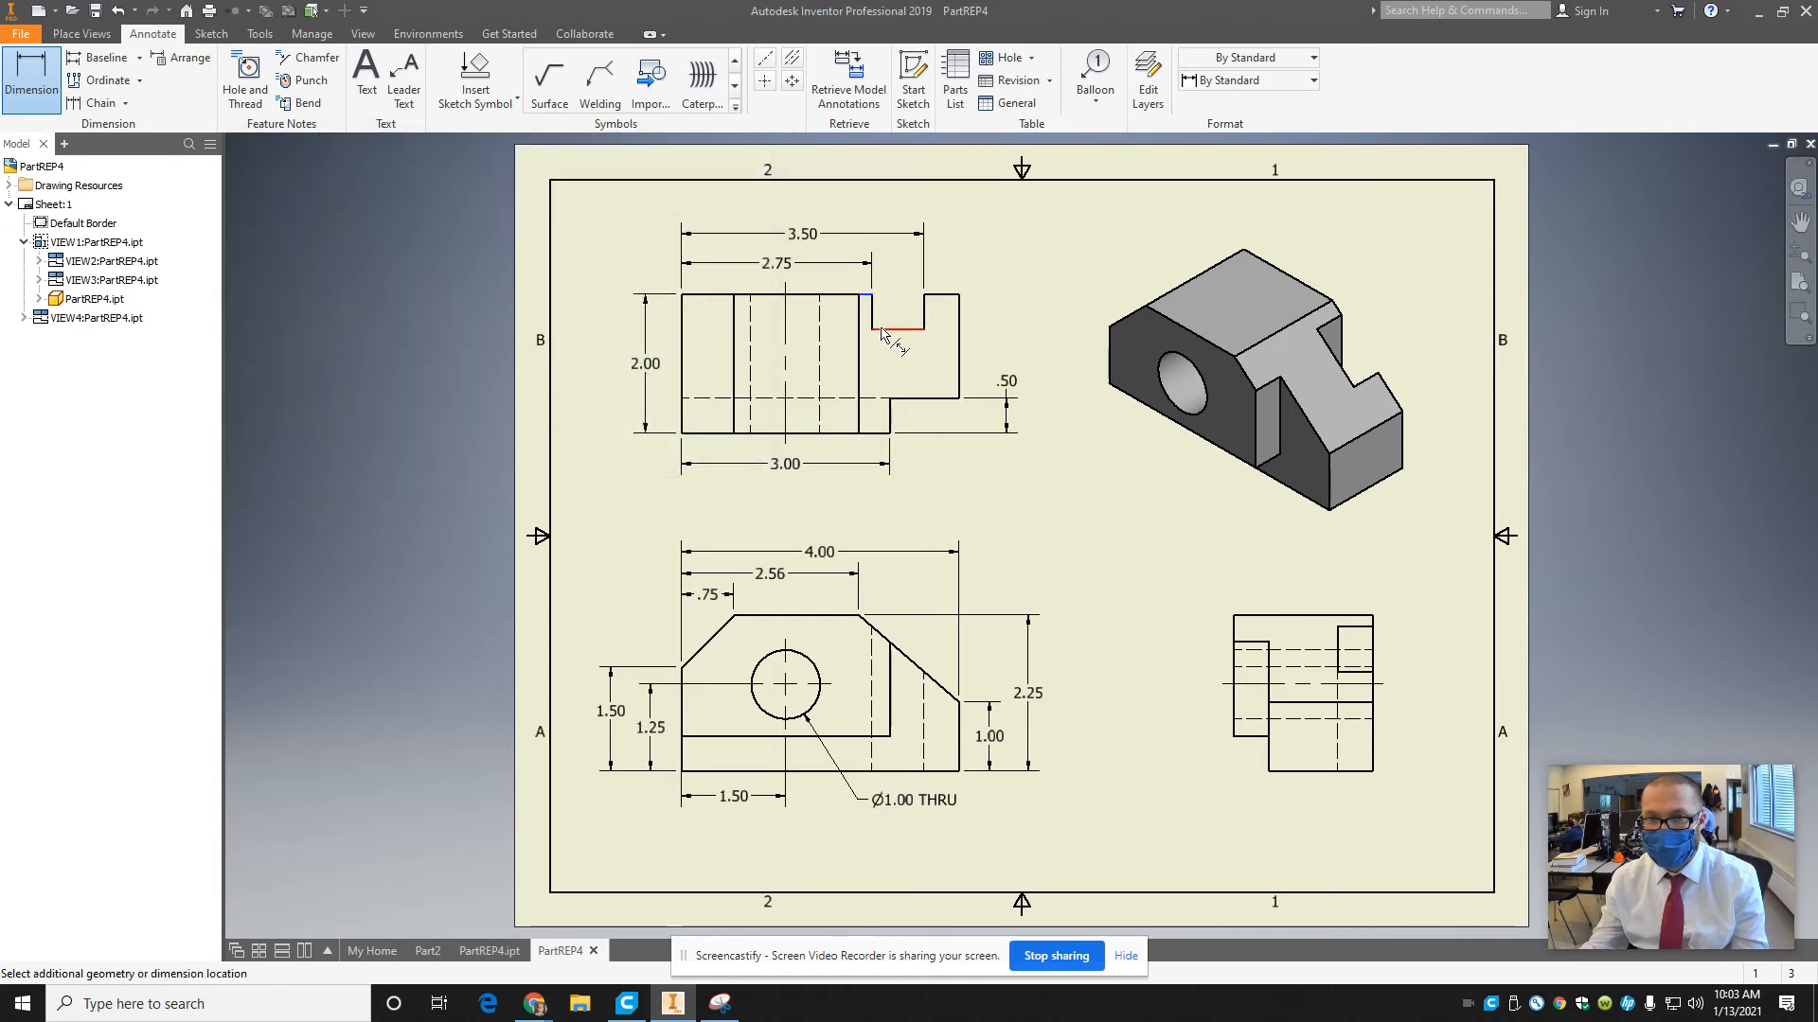
pyautogui.click(925, 312)
pyautogui.press('Escape')
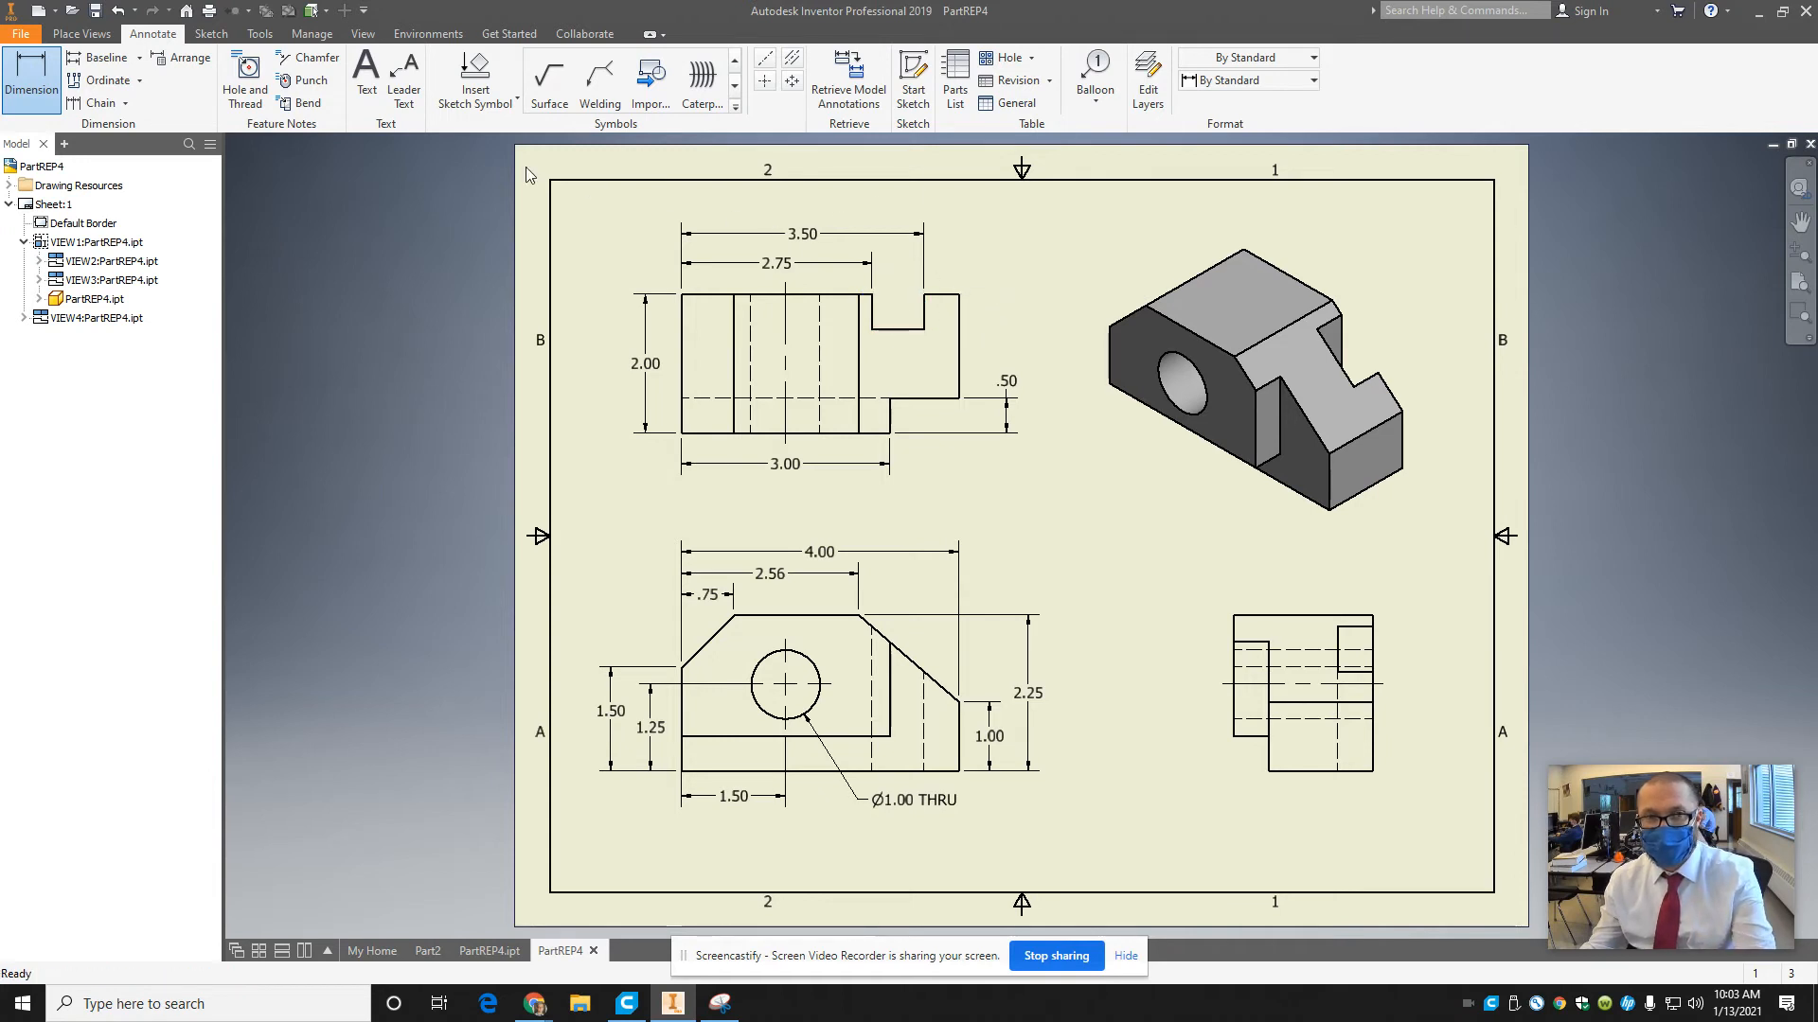
# Dimension the slot's depth in the top view, placing it to the right in line with the corner notch dimension.
pyautogui.click(36, 80)
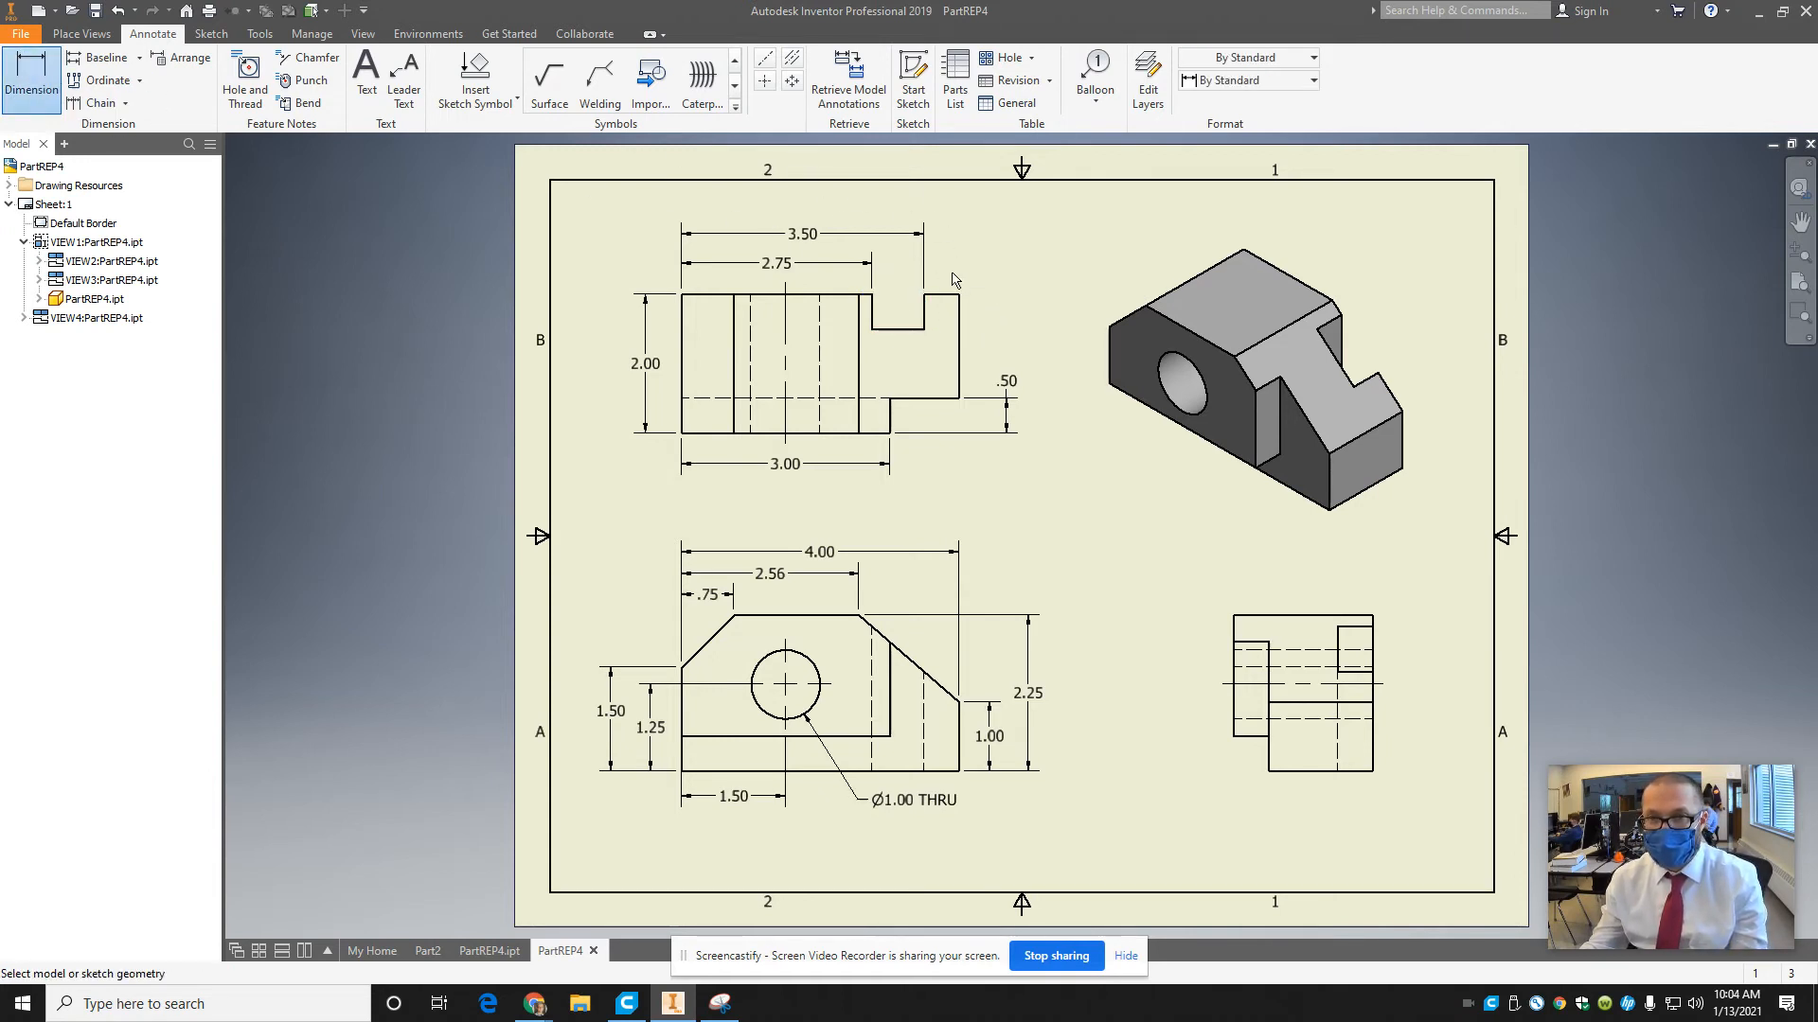
pyautogui.click(925, 304)
pyautogui.click(920, 329)
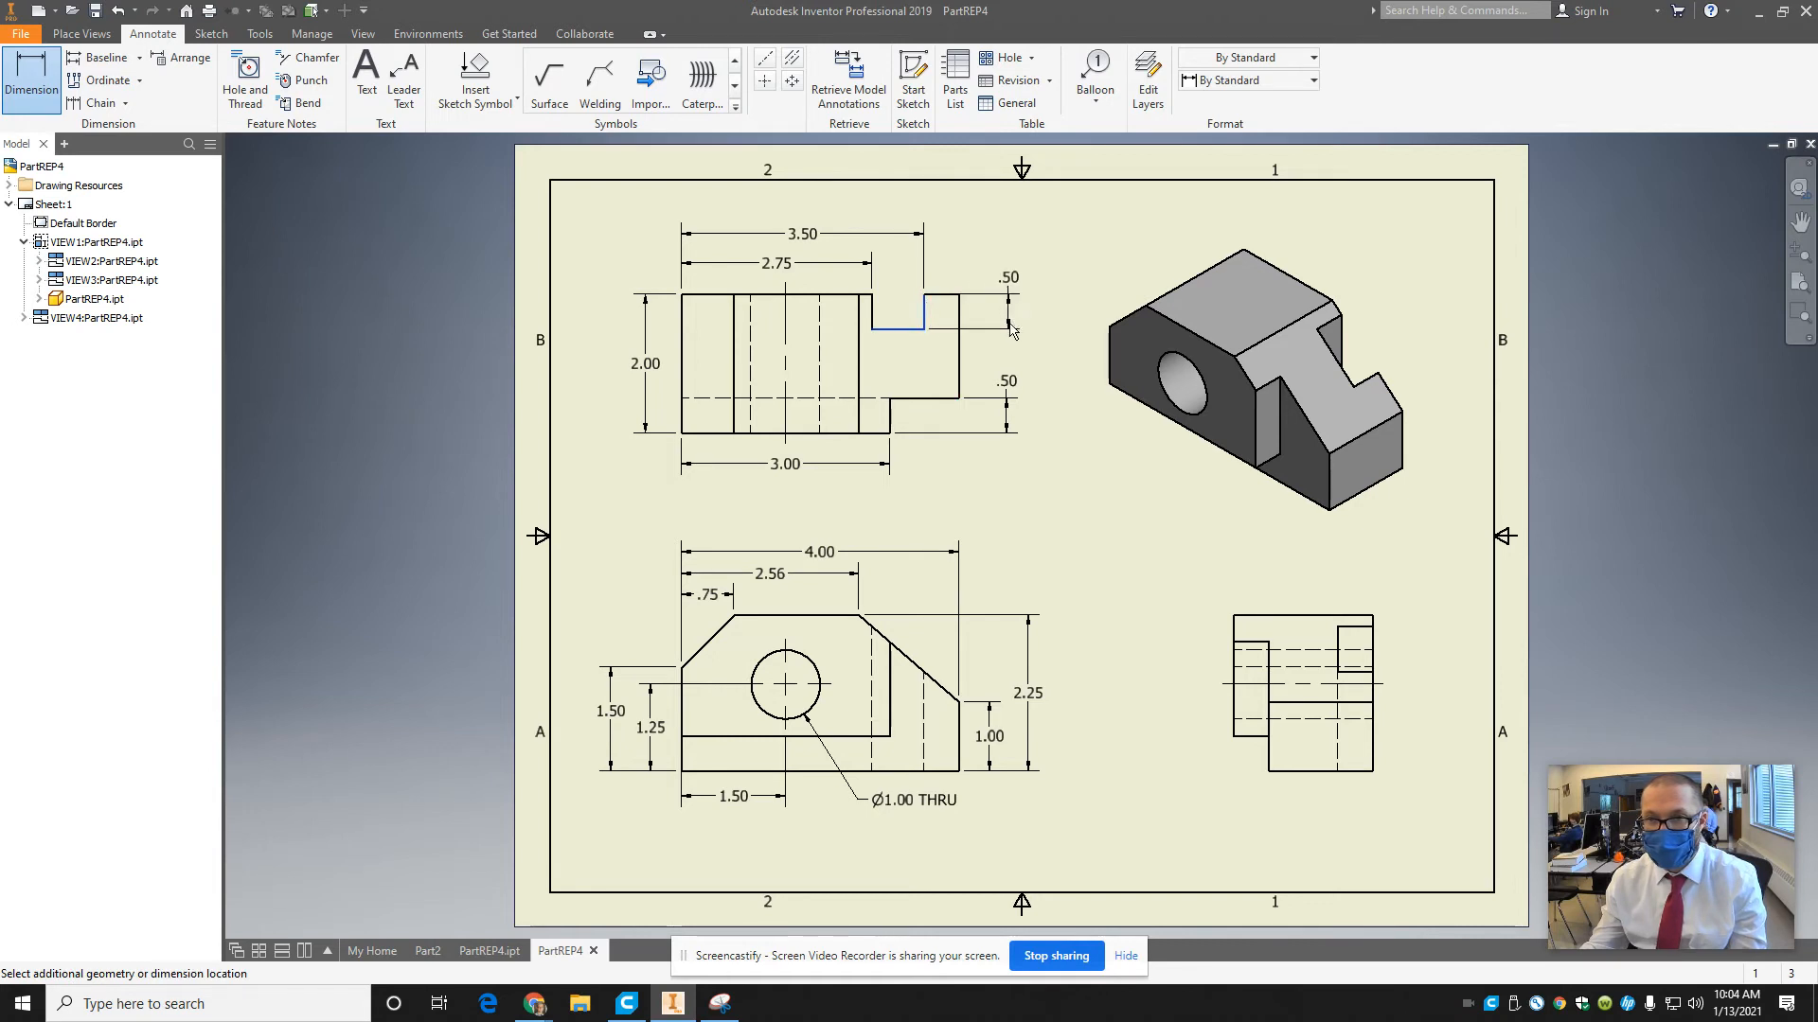
pyautogui.click(1005, 331)
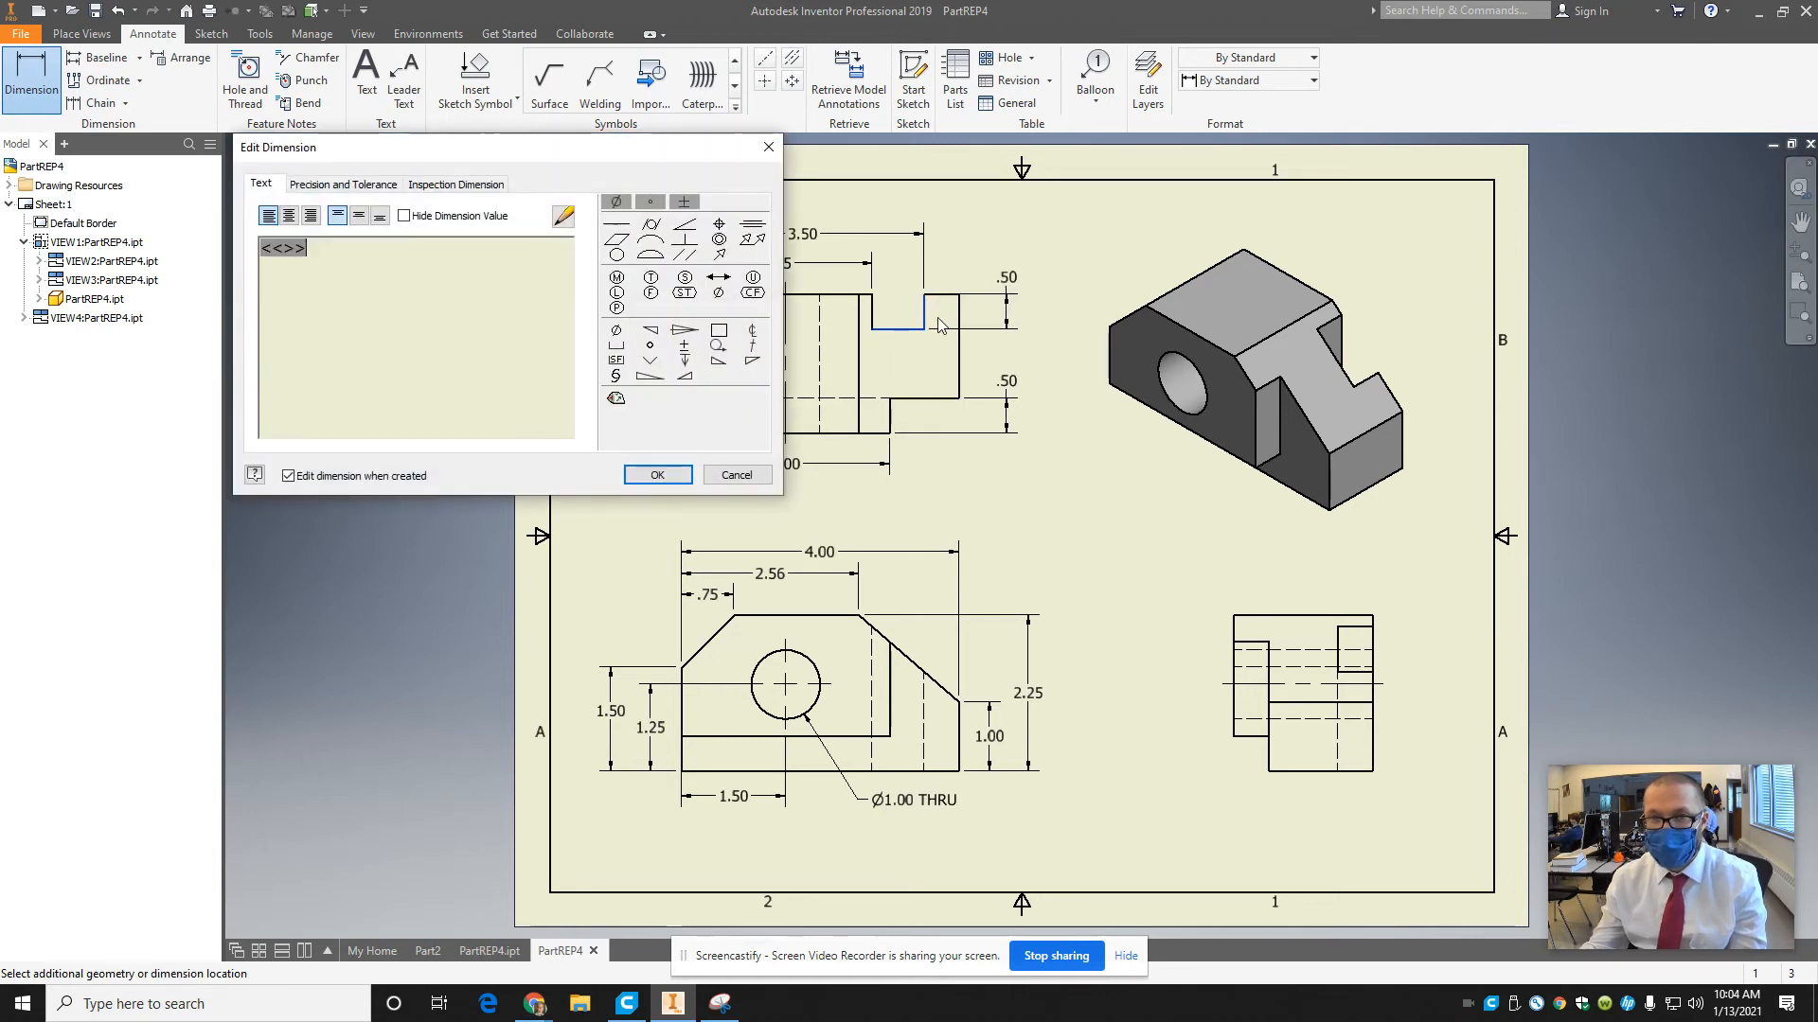
pyautogui.click(655, 472)
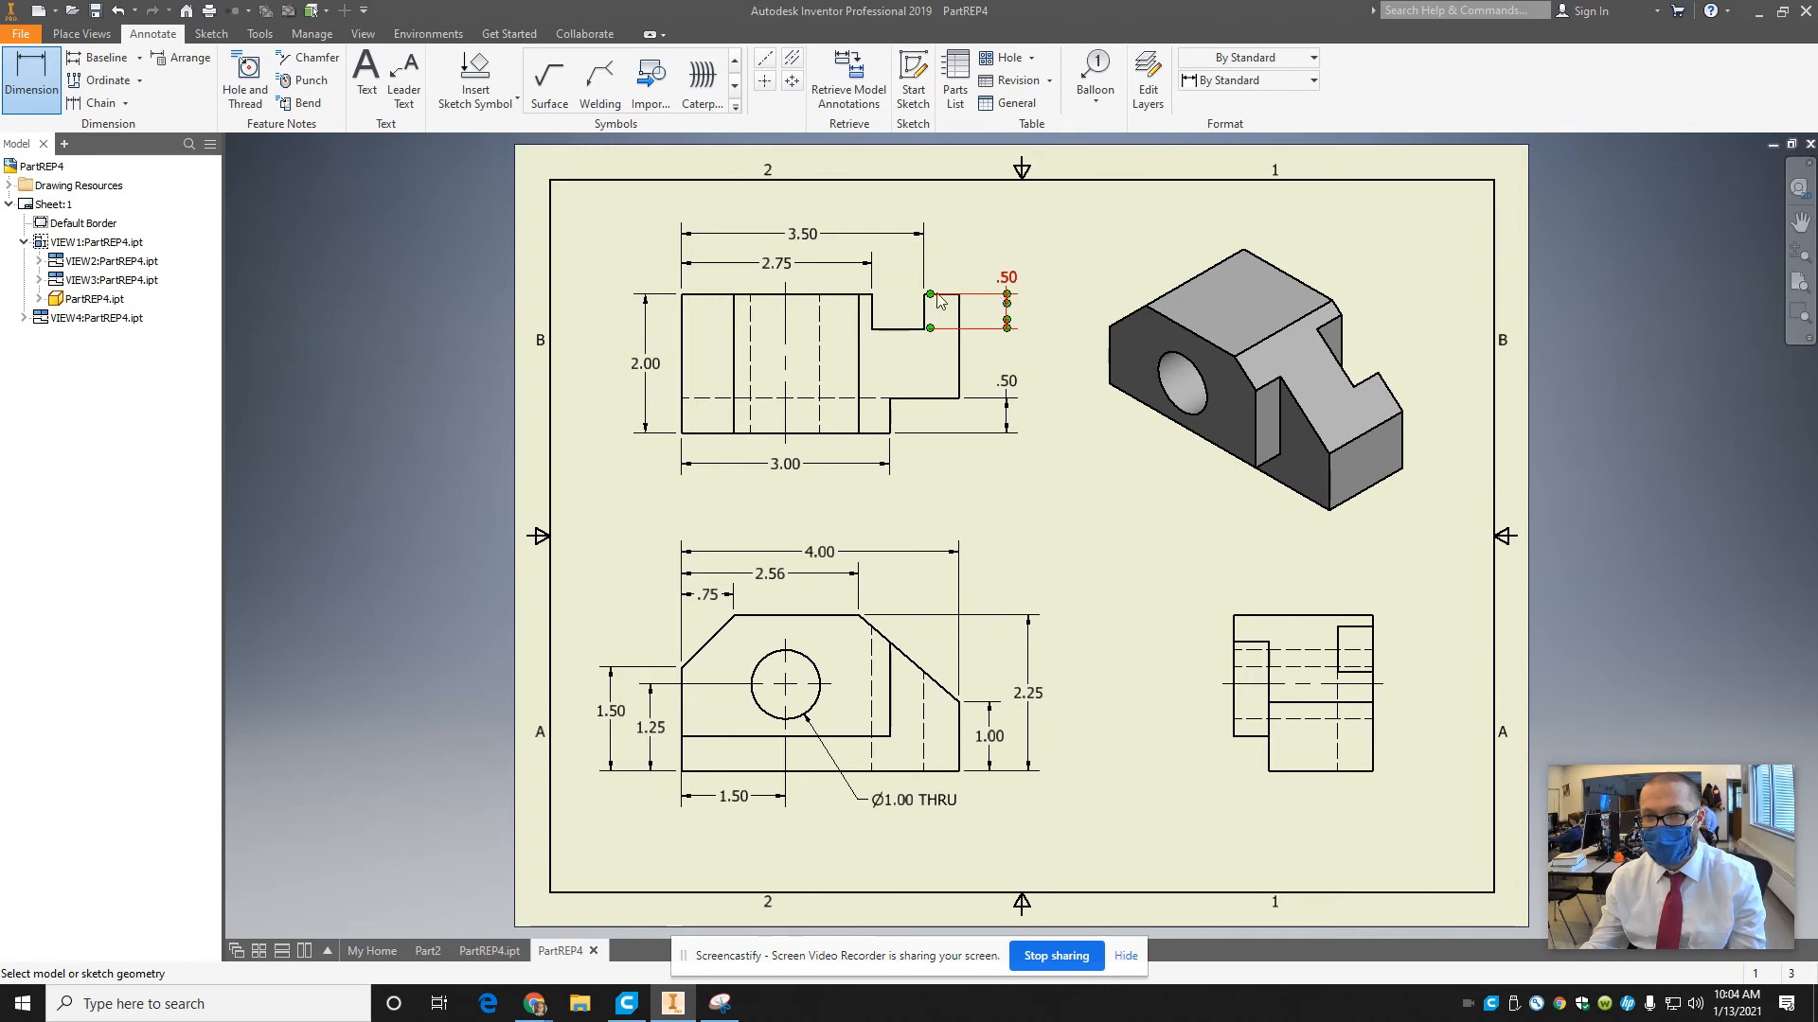
pyautogui.click(1007, 299)
pyautogui.click(735, 475)
pyautogui.doubleClick(893, 281)
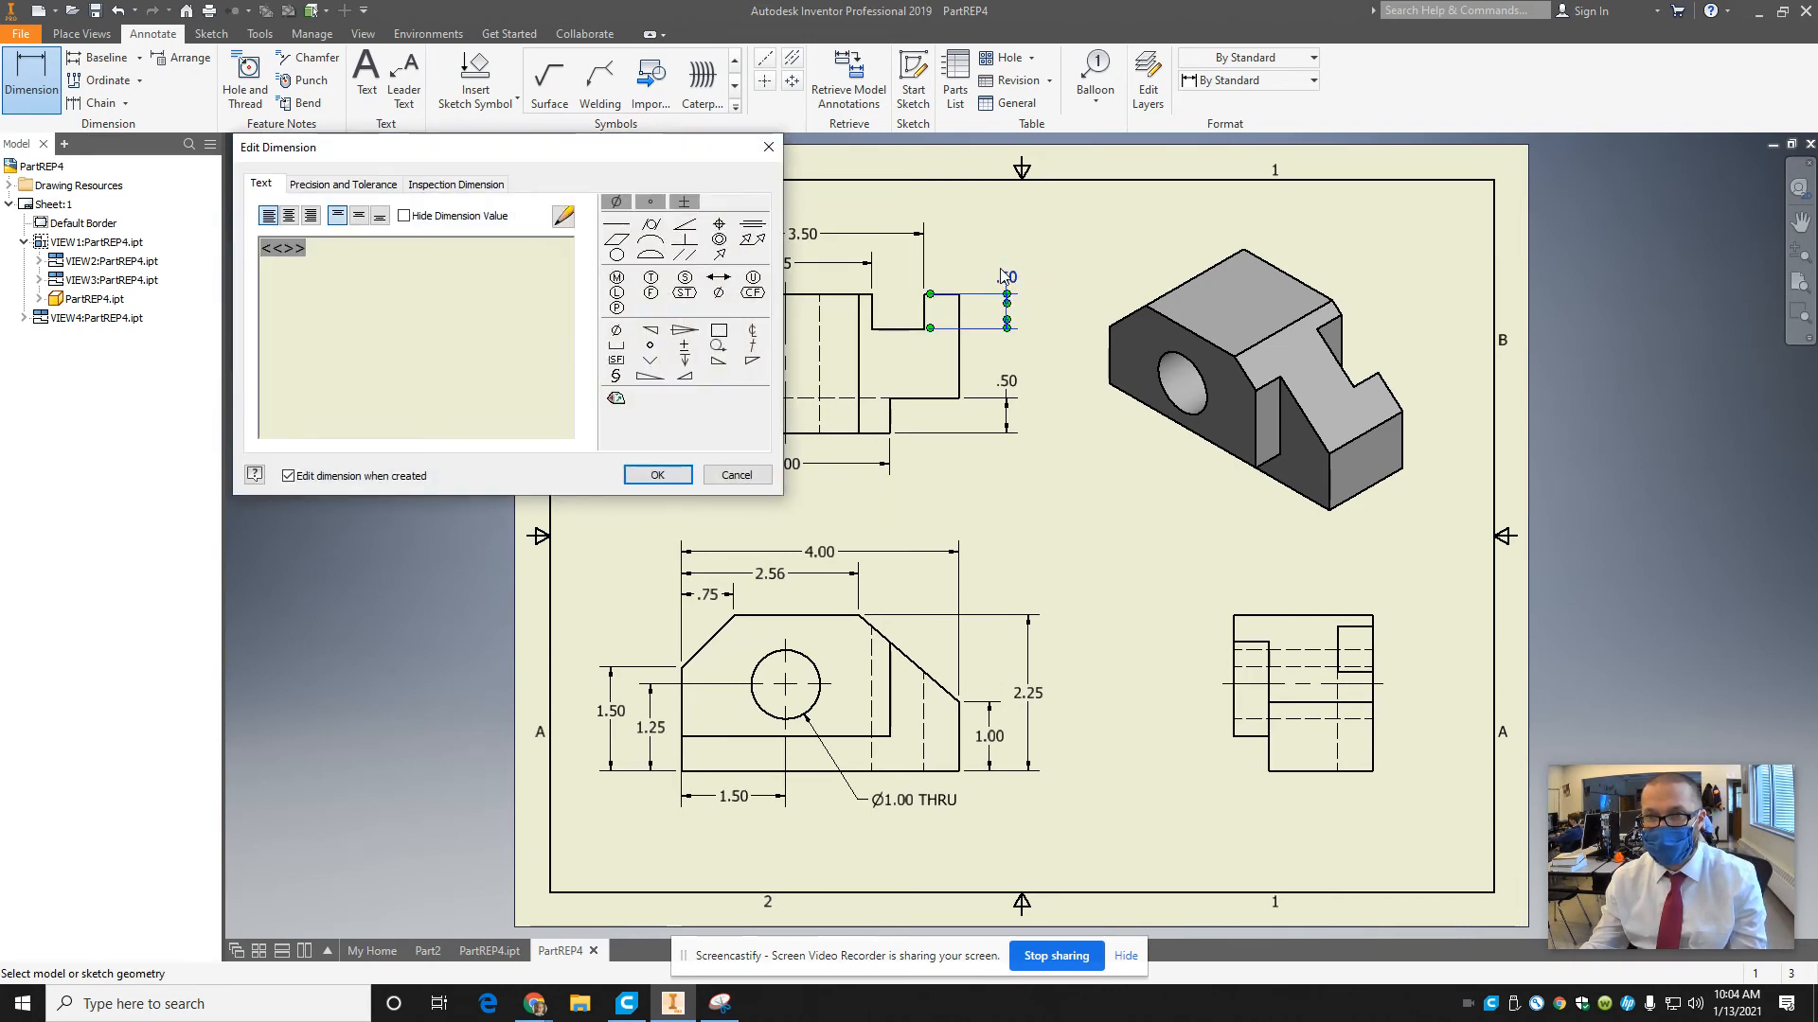
pyautogui.click(736, 476)
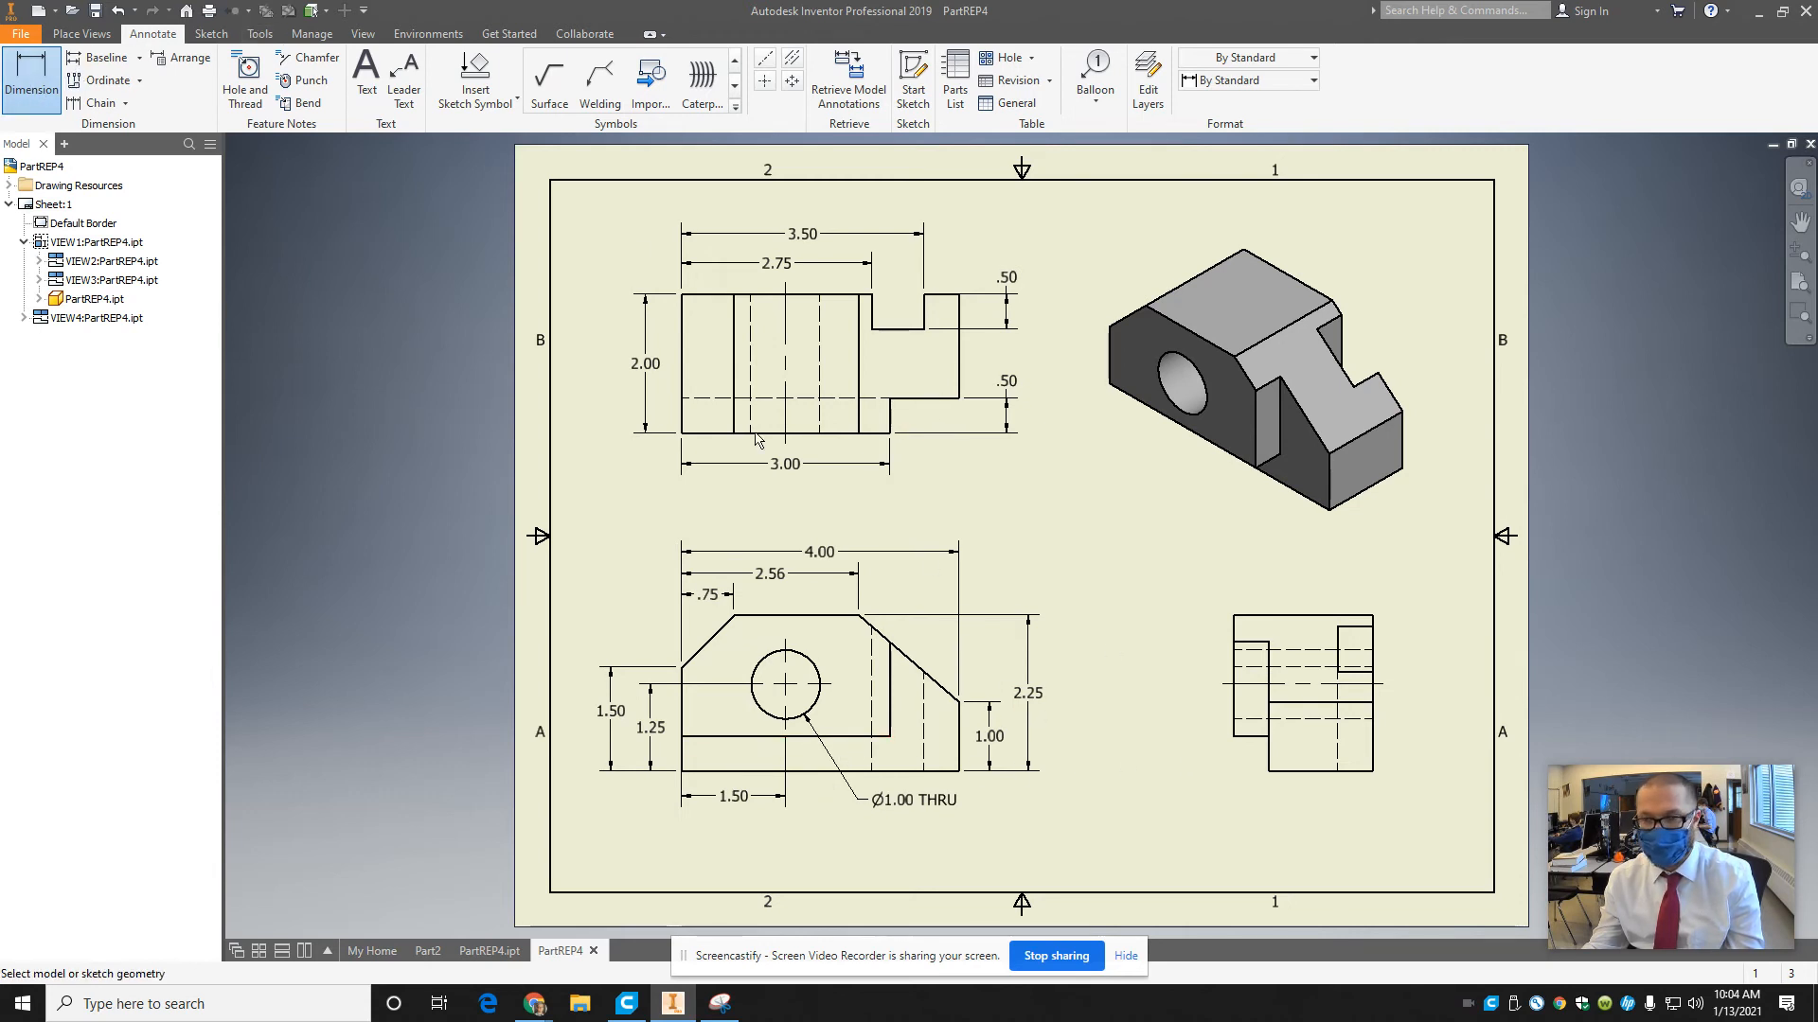
# Dimension the height of the side view's lower-left notch, placing it to the left of the view.
pyautogui.click(1240, 737)
pyautogui.click(1268, 752)
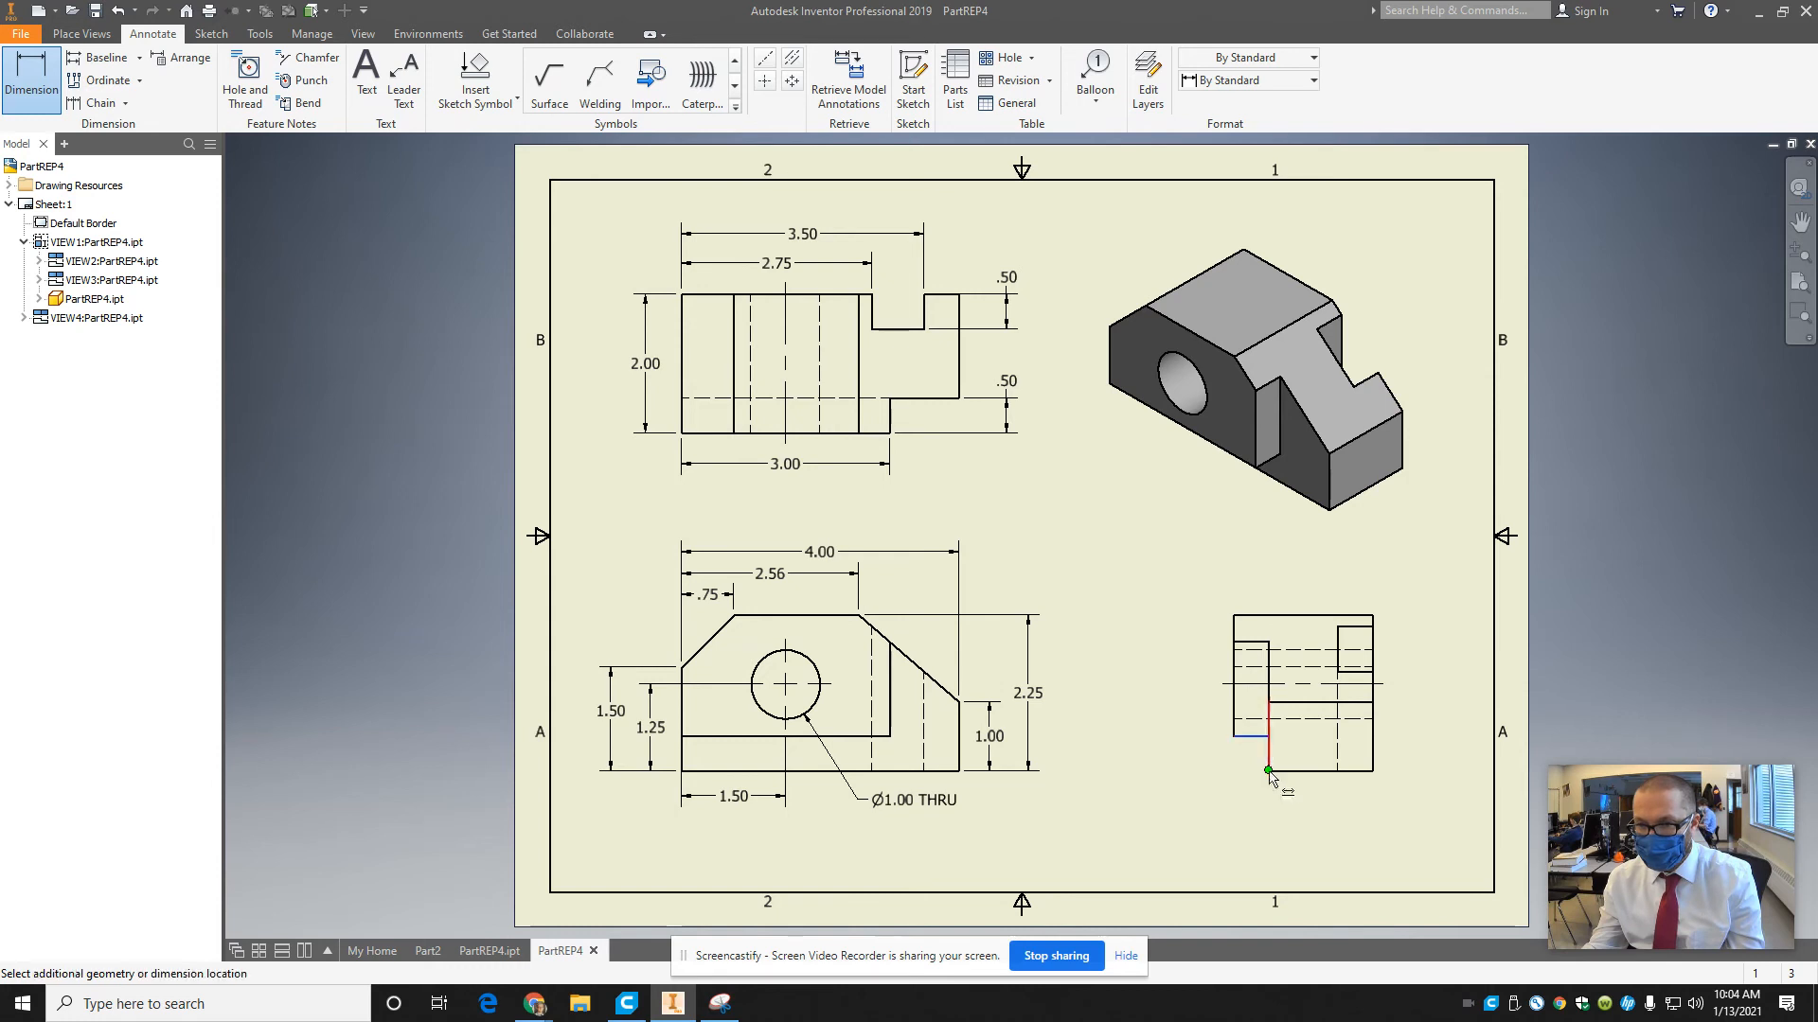
pyautogui.click(1209, 764)
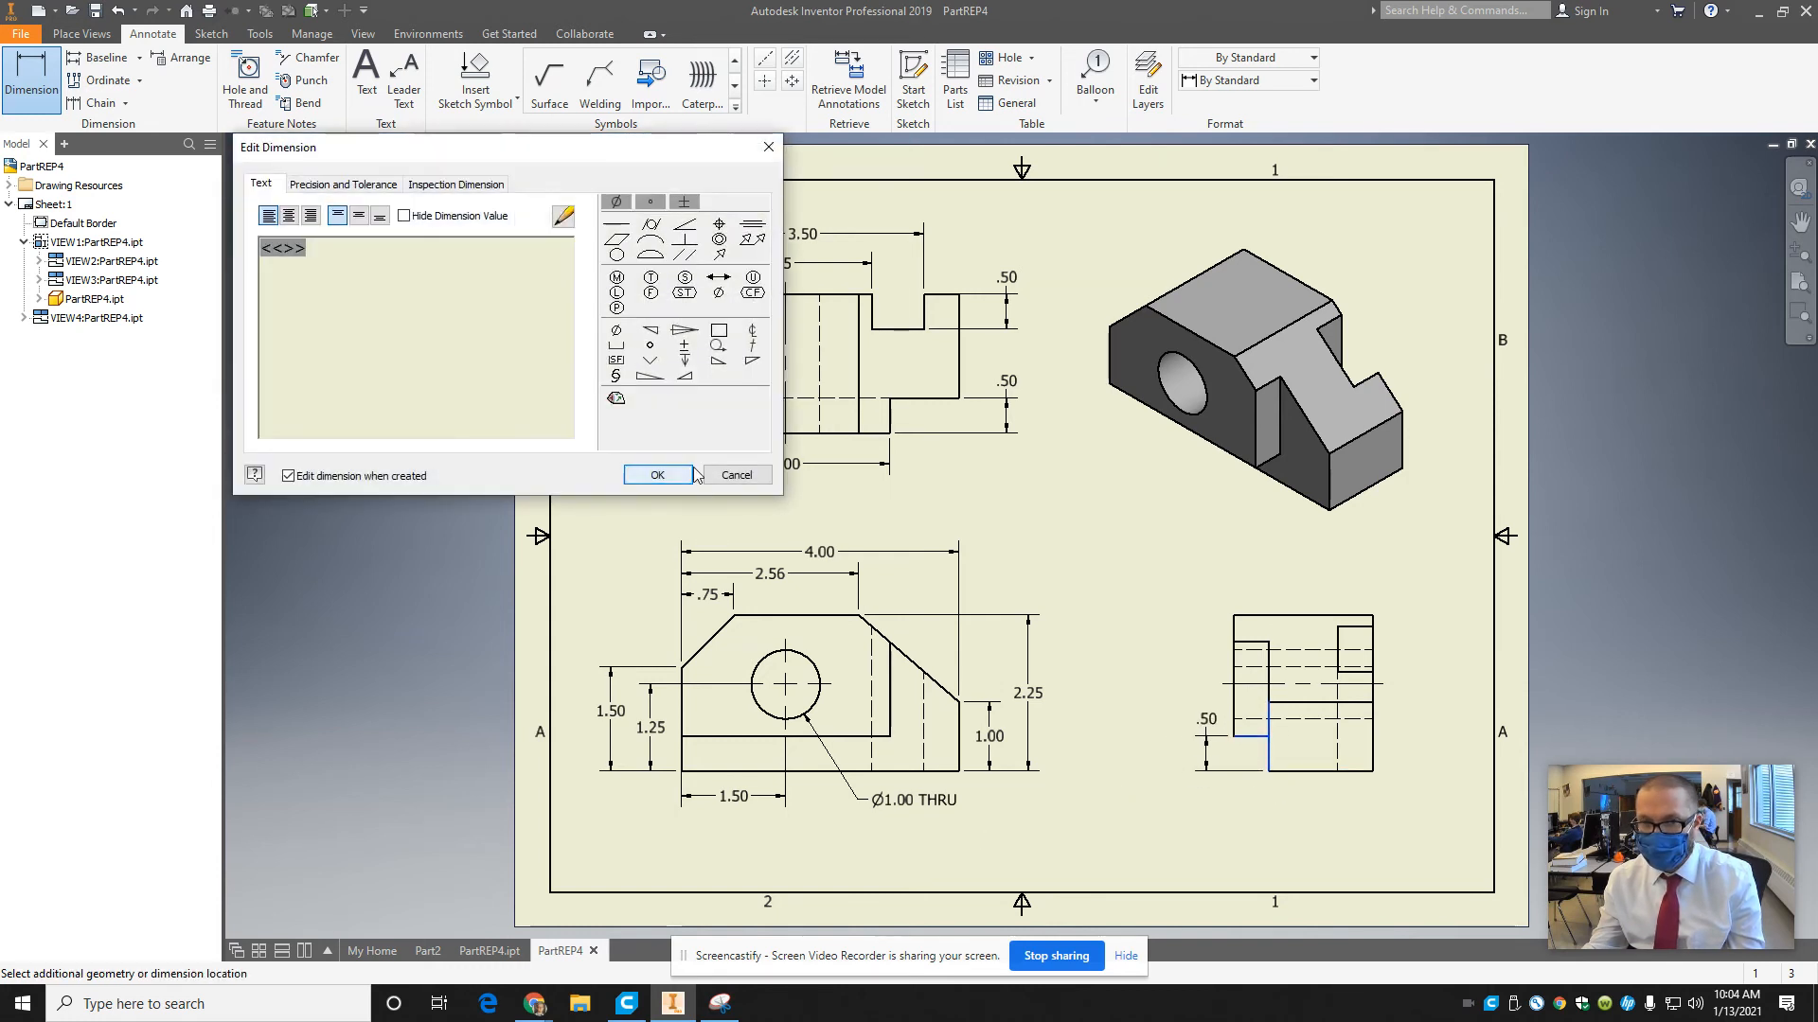
pyautogui.click(663, 476)
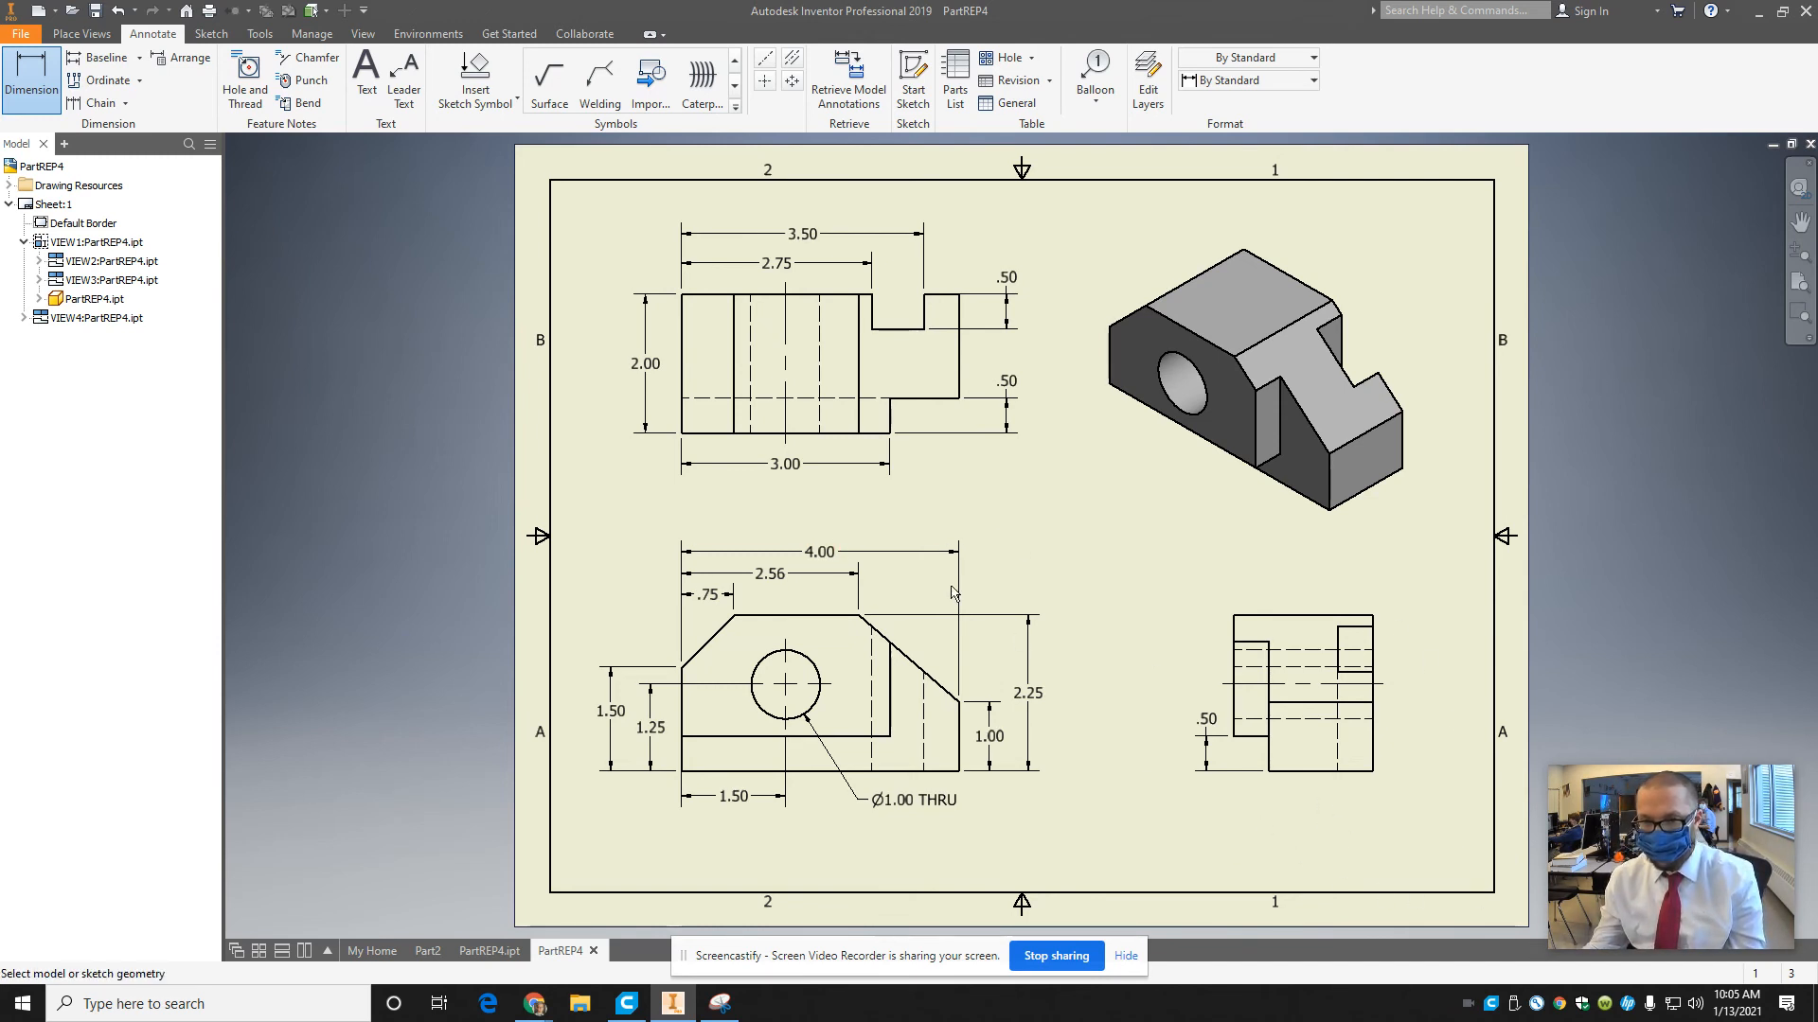
pyautogui.press('Escape')
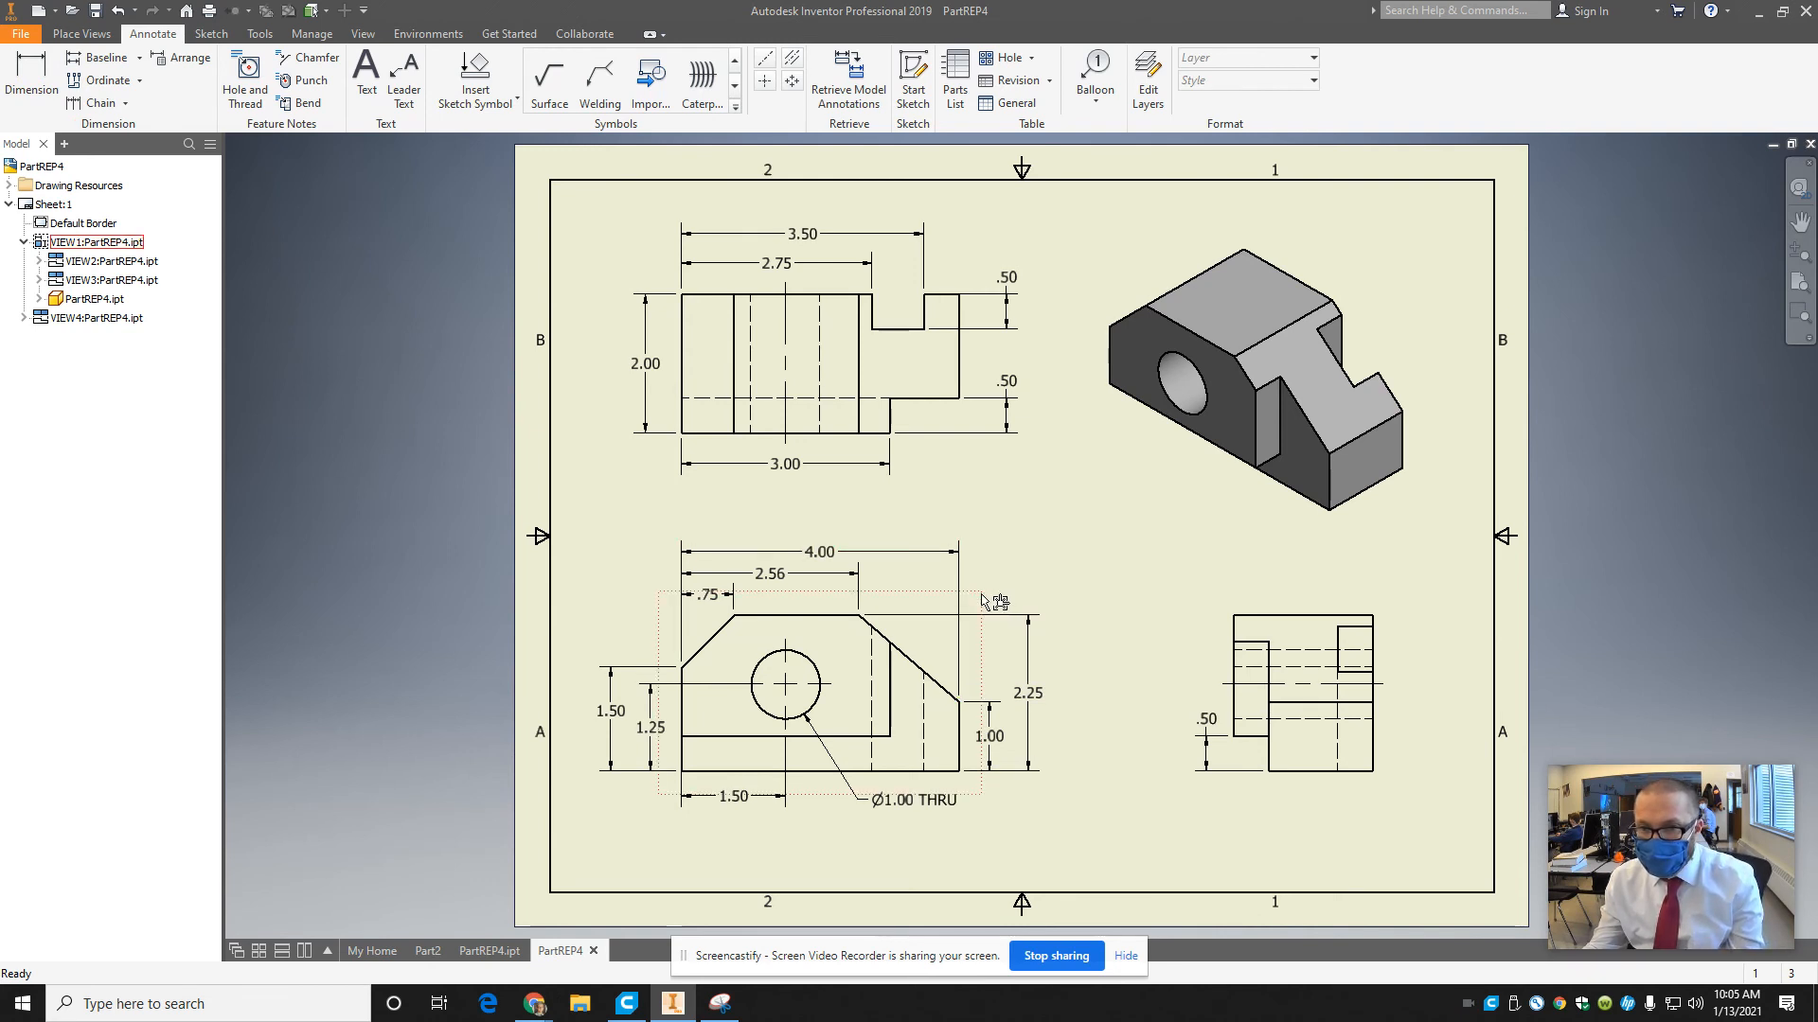
# Shift the front view with its aligned top view and the side view slightly right to balance the sheet layout.
pyautogui.moveTo(982, 597); pyautogui.dragTo(999, 602)
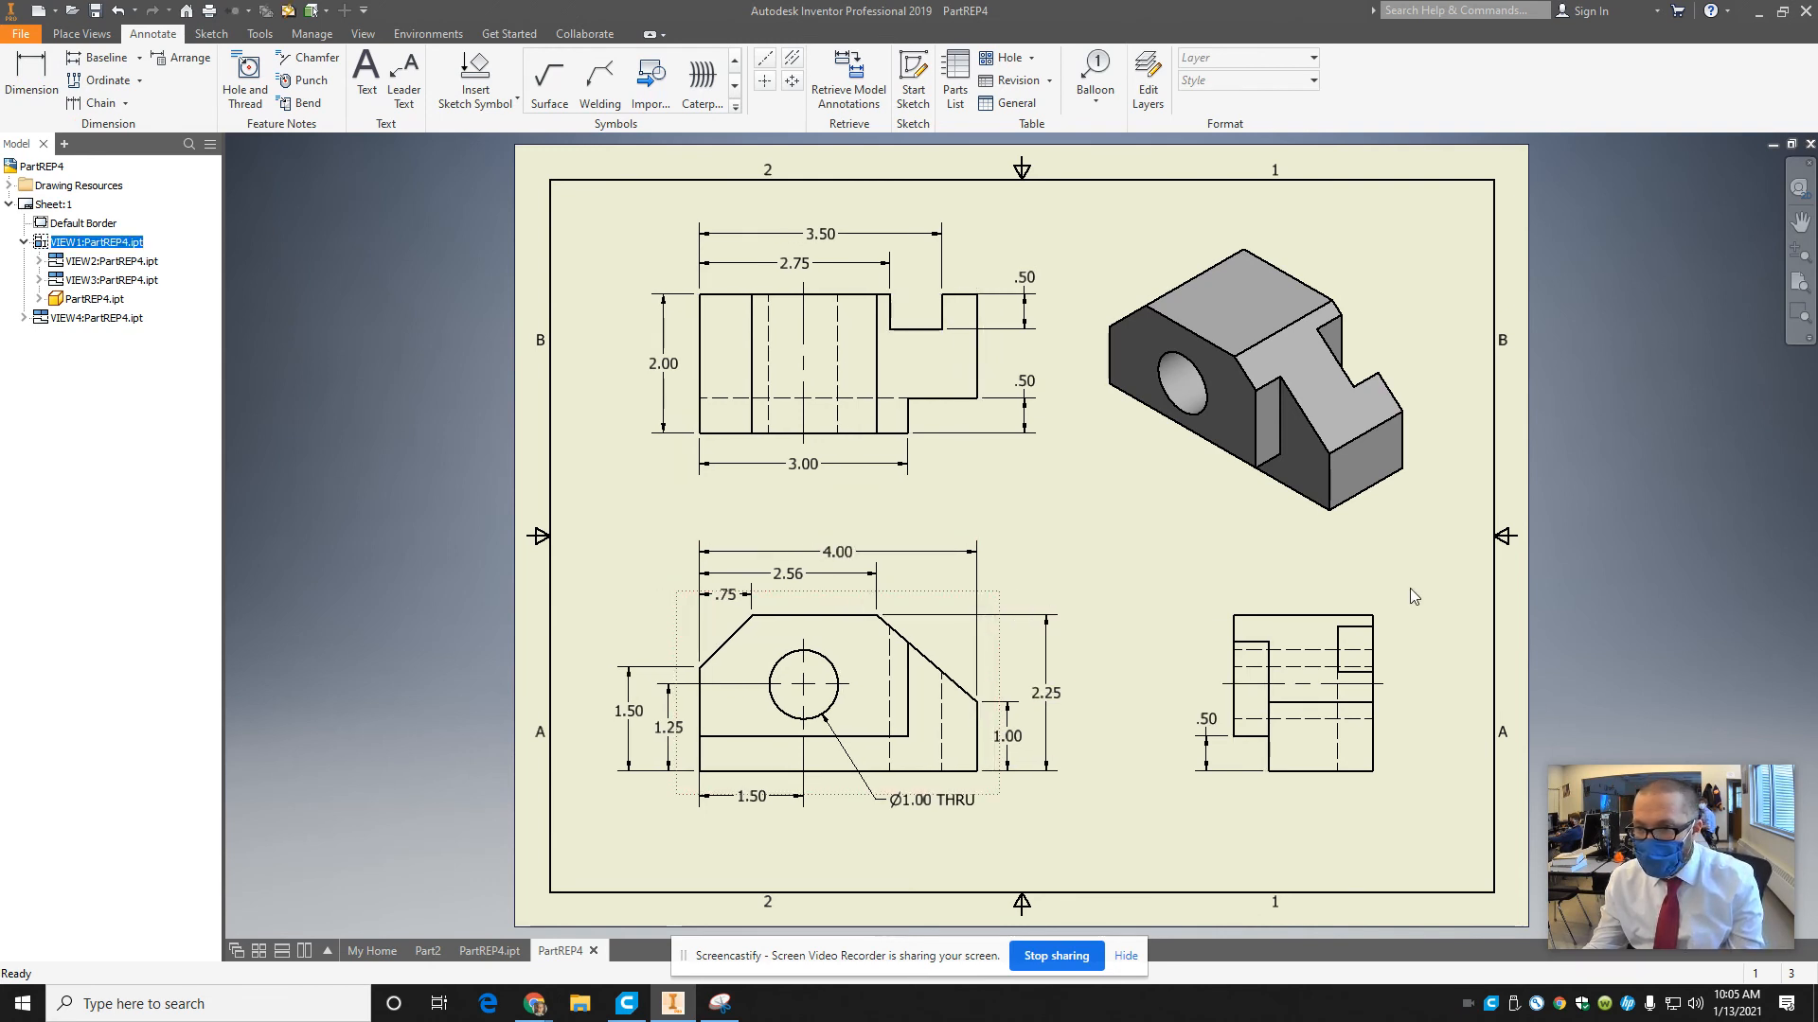
pyautogui.moveTo(1388, 602); pyautogui.dragTo(1406, 609)
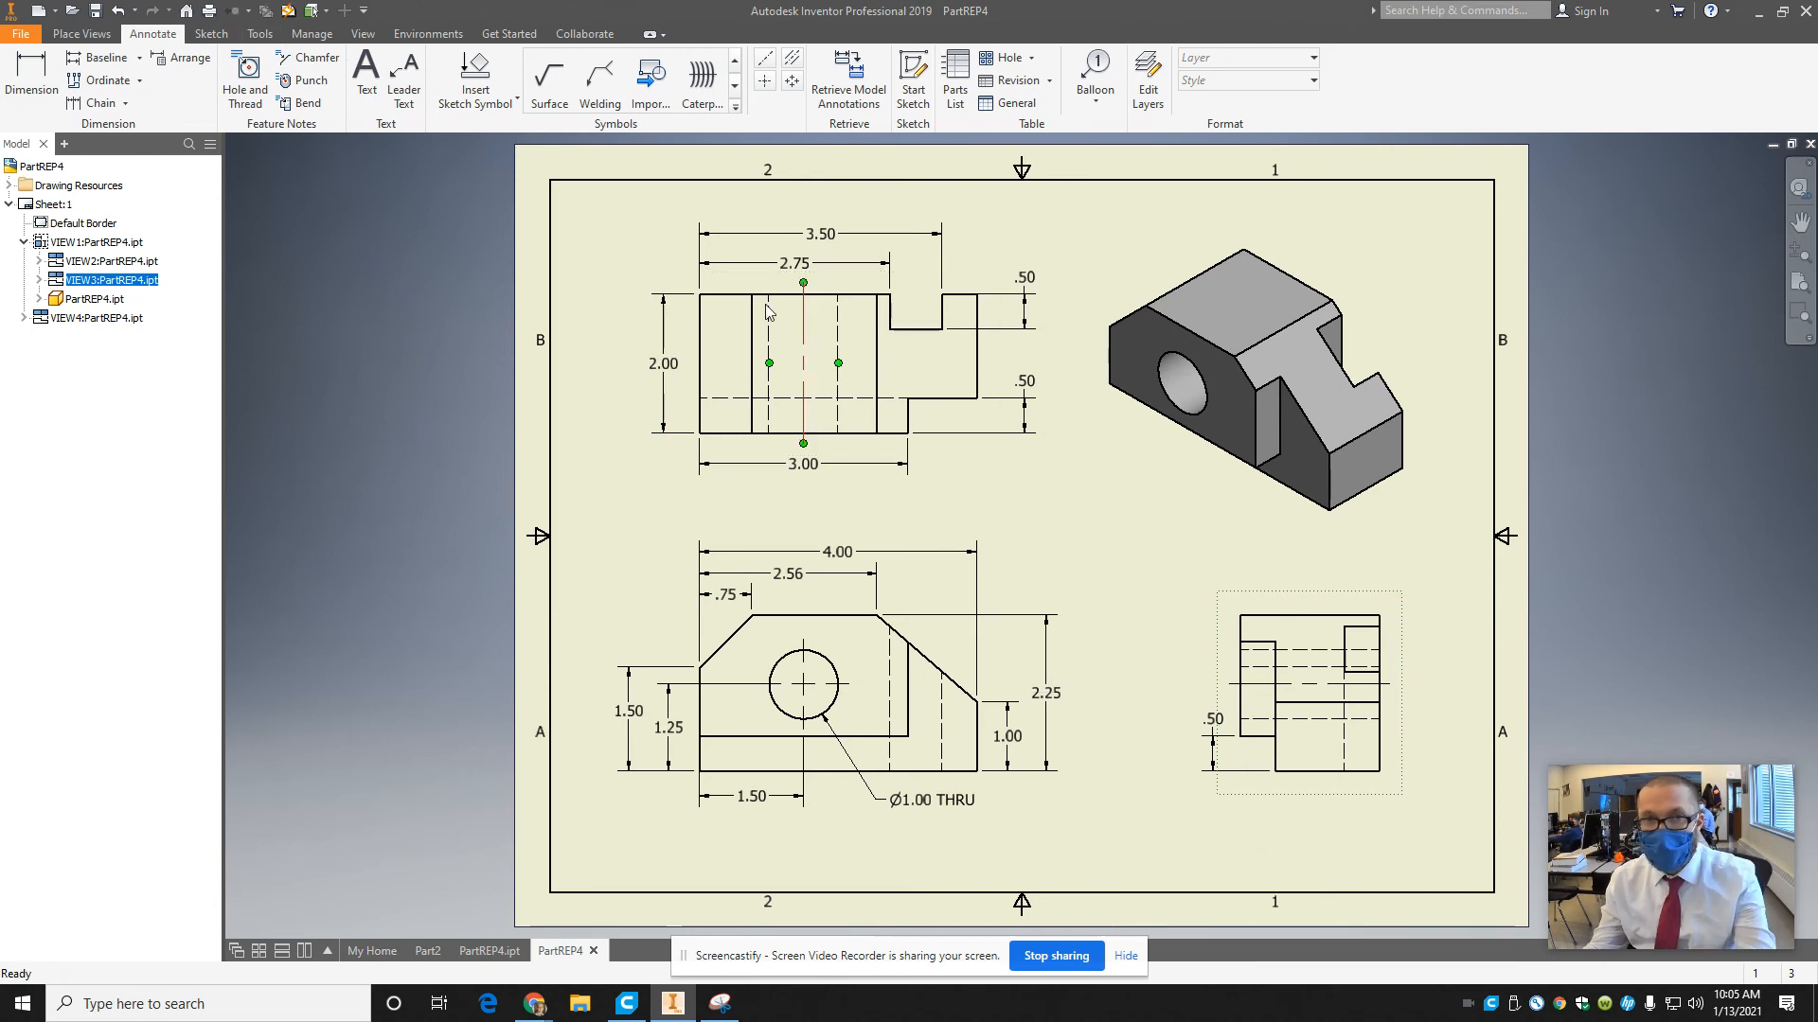
# Start a text note below the side view and enter the author's title and surname as its first line.
pyautogui.press('t')
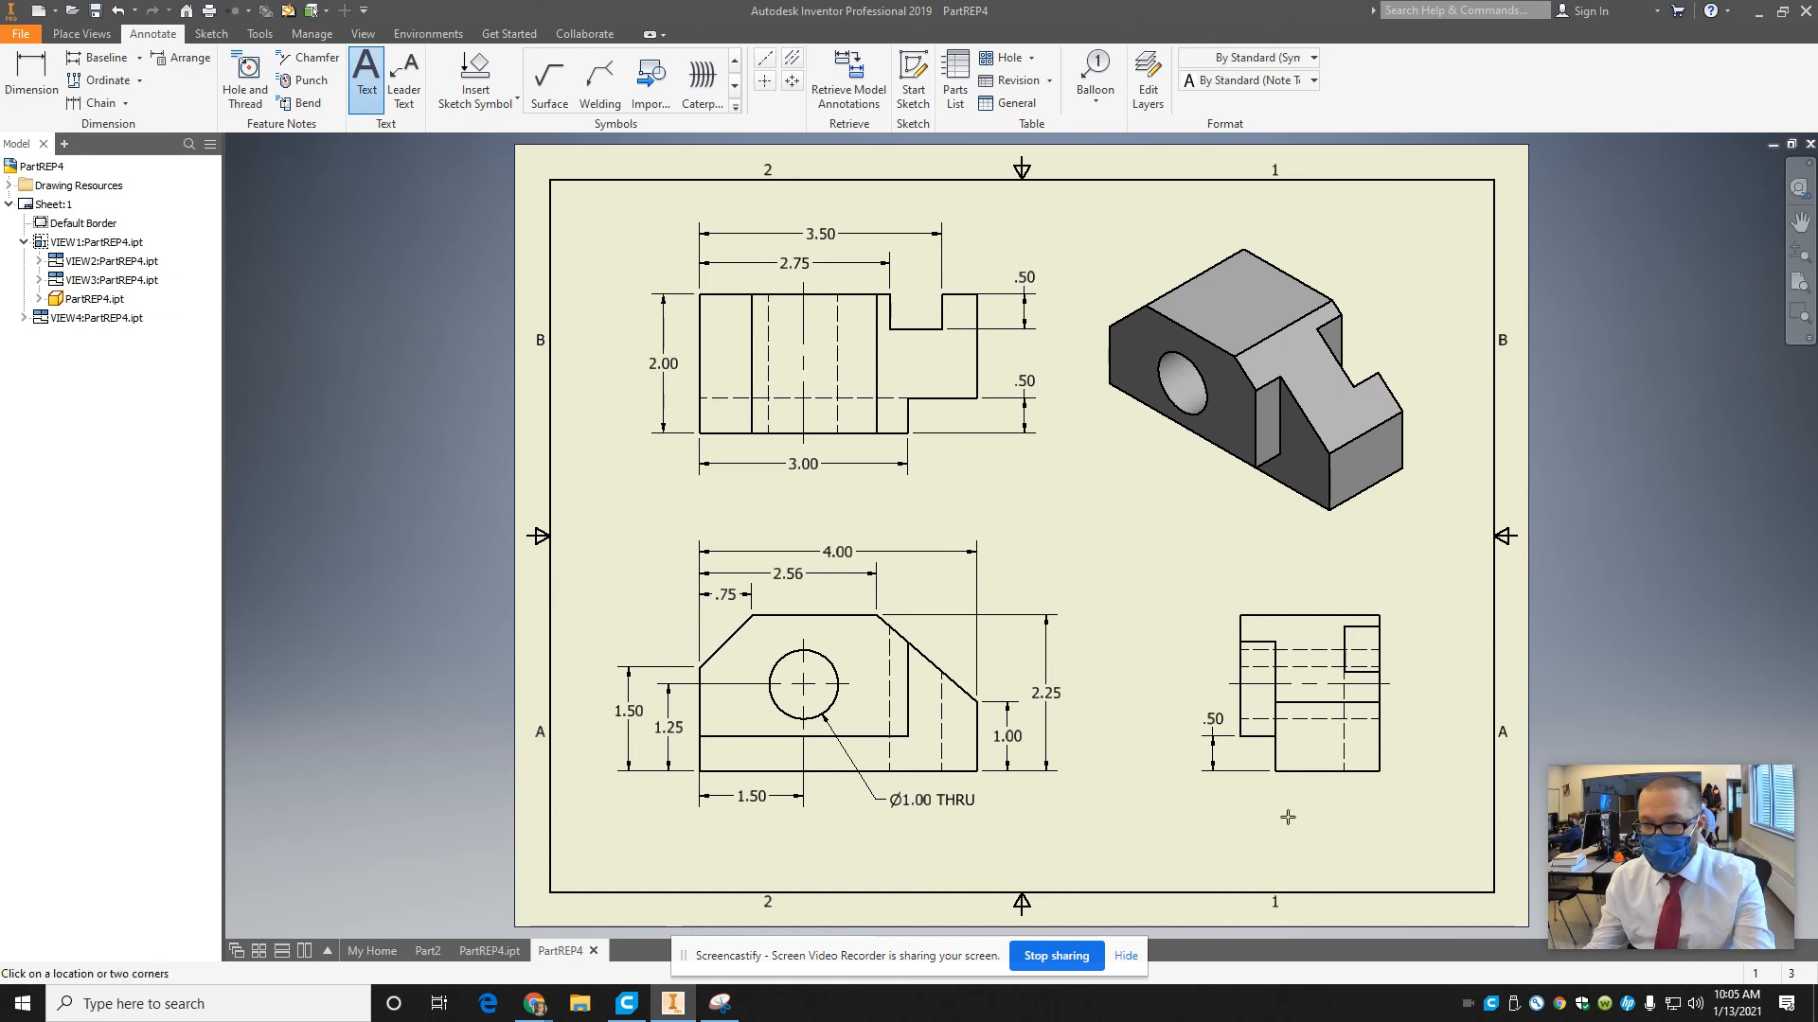
pyautogui.click(1288, 816)
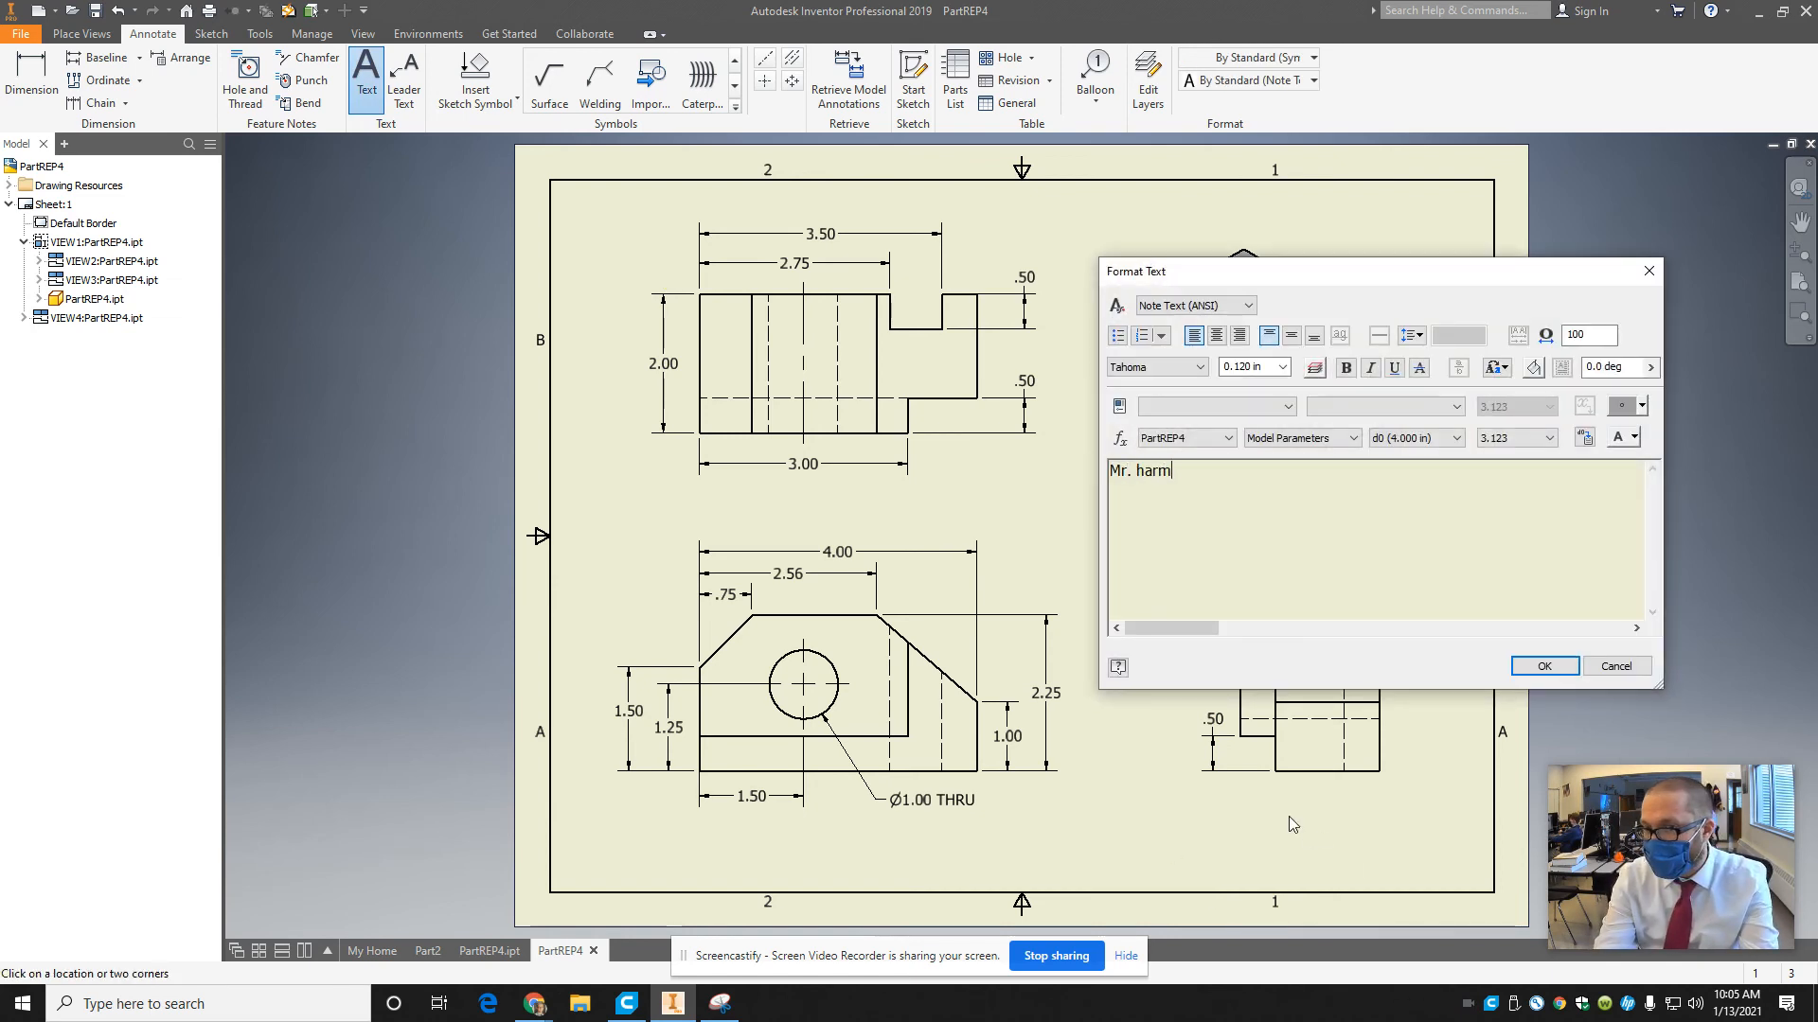
pyautogui.write('Mr. harm')
pyautogui.press('BackSpace')
pyautogui.press('BackSpace')
pyautogui.press('BackSpace')
pyautogui.write('Harmon')
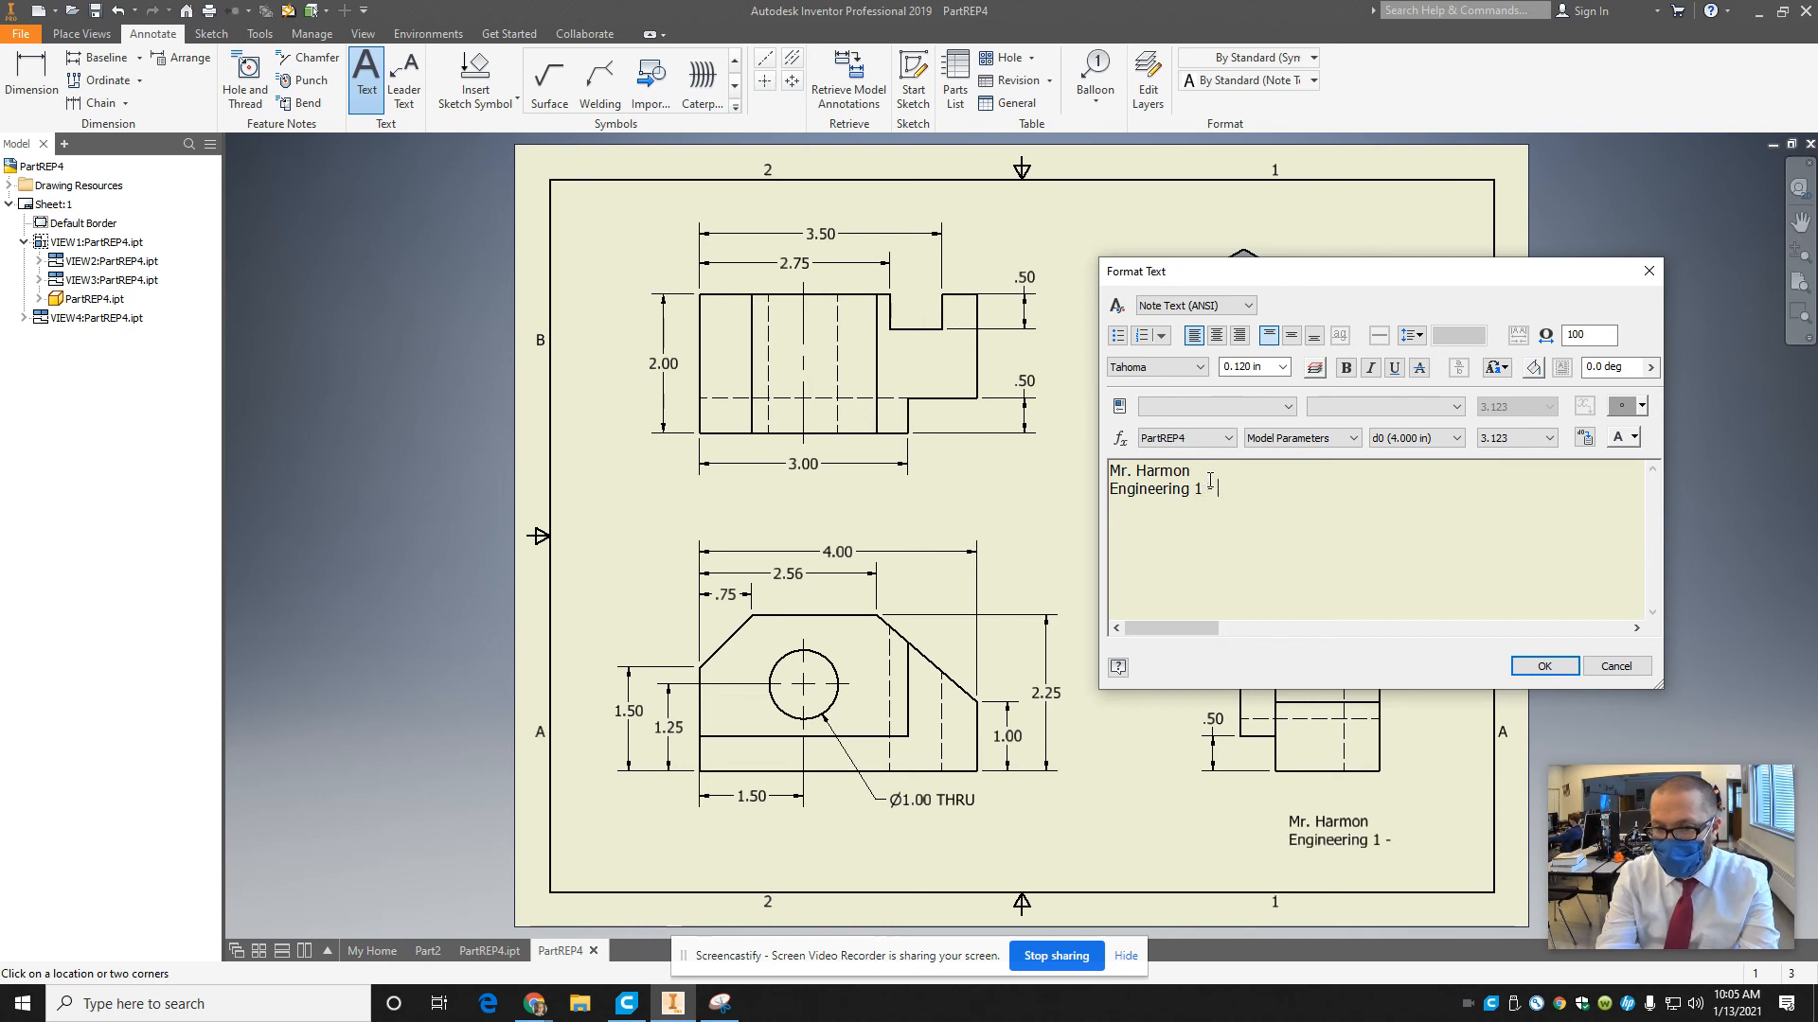
# Complete the note with the lines "Engineering 1 - Part4" and "1/13/2021" and place it on the sheet.
pyautogui.write('- Part Replication')
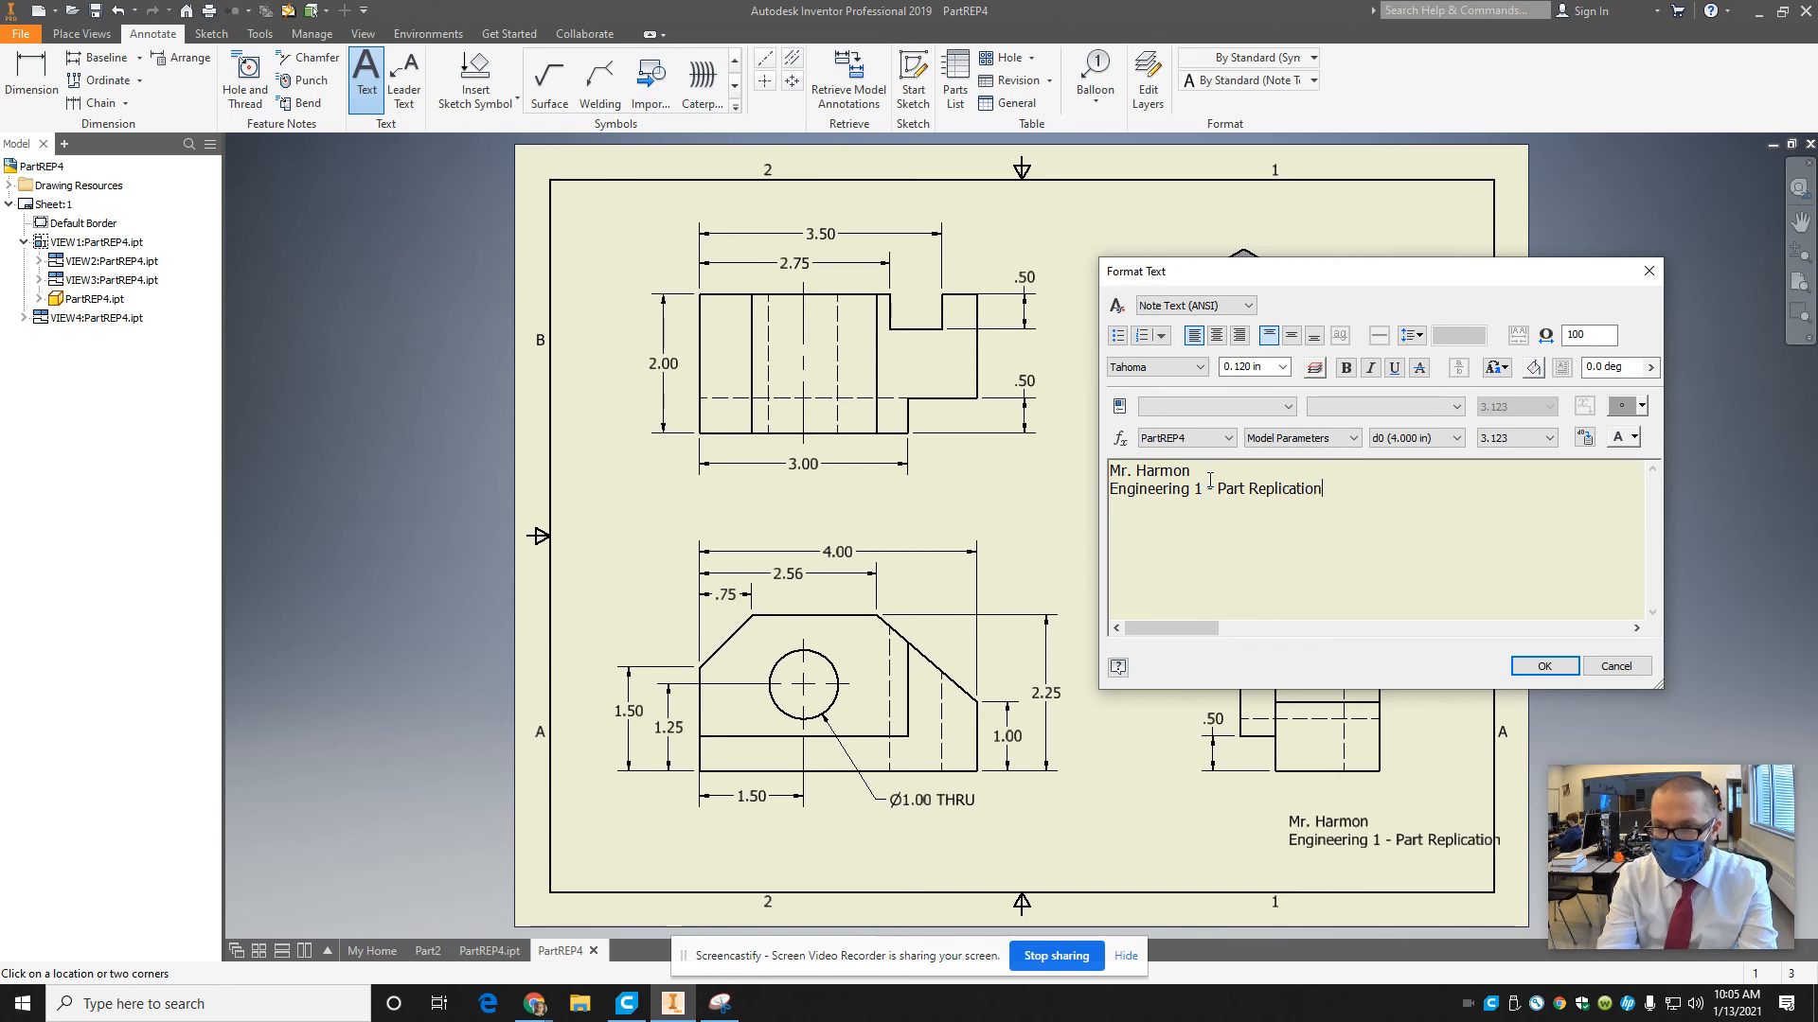
pyautogui.press('BackSpace')
pyautogui.press('BackSpace')
pyautogui.press('BackSpace')
pyautogui.press('BackSpace')
pyautogui.press('BackSpace')
pyautogui.press('BackSpace')
pyautogui.press('BackSpace')
pyautogui.press('BackSpace')
pyautogui.write('2')
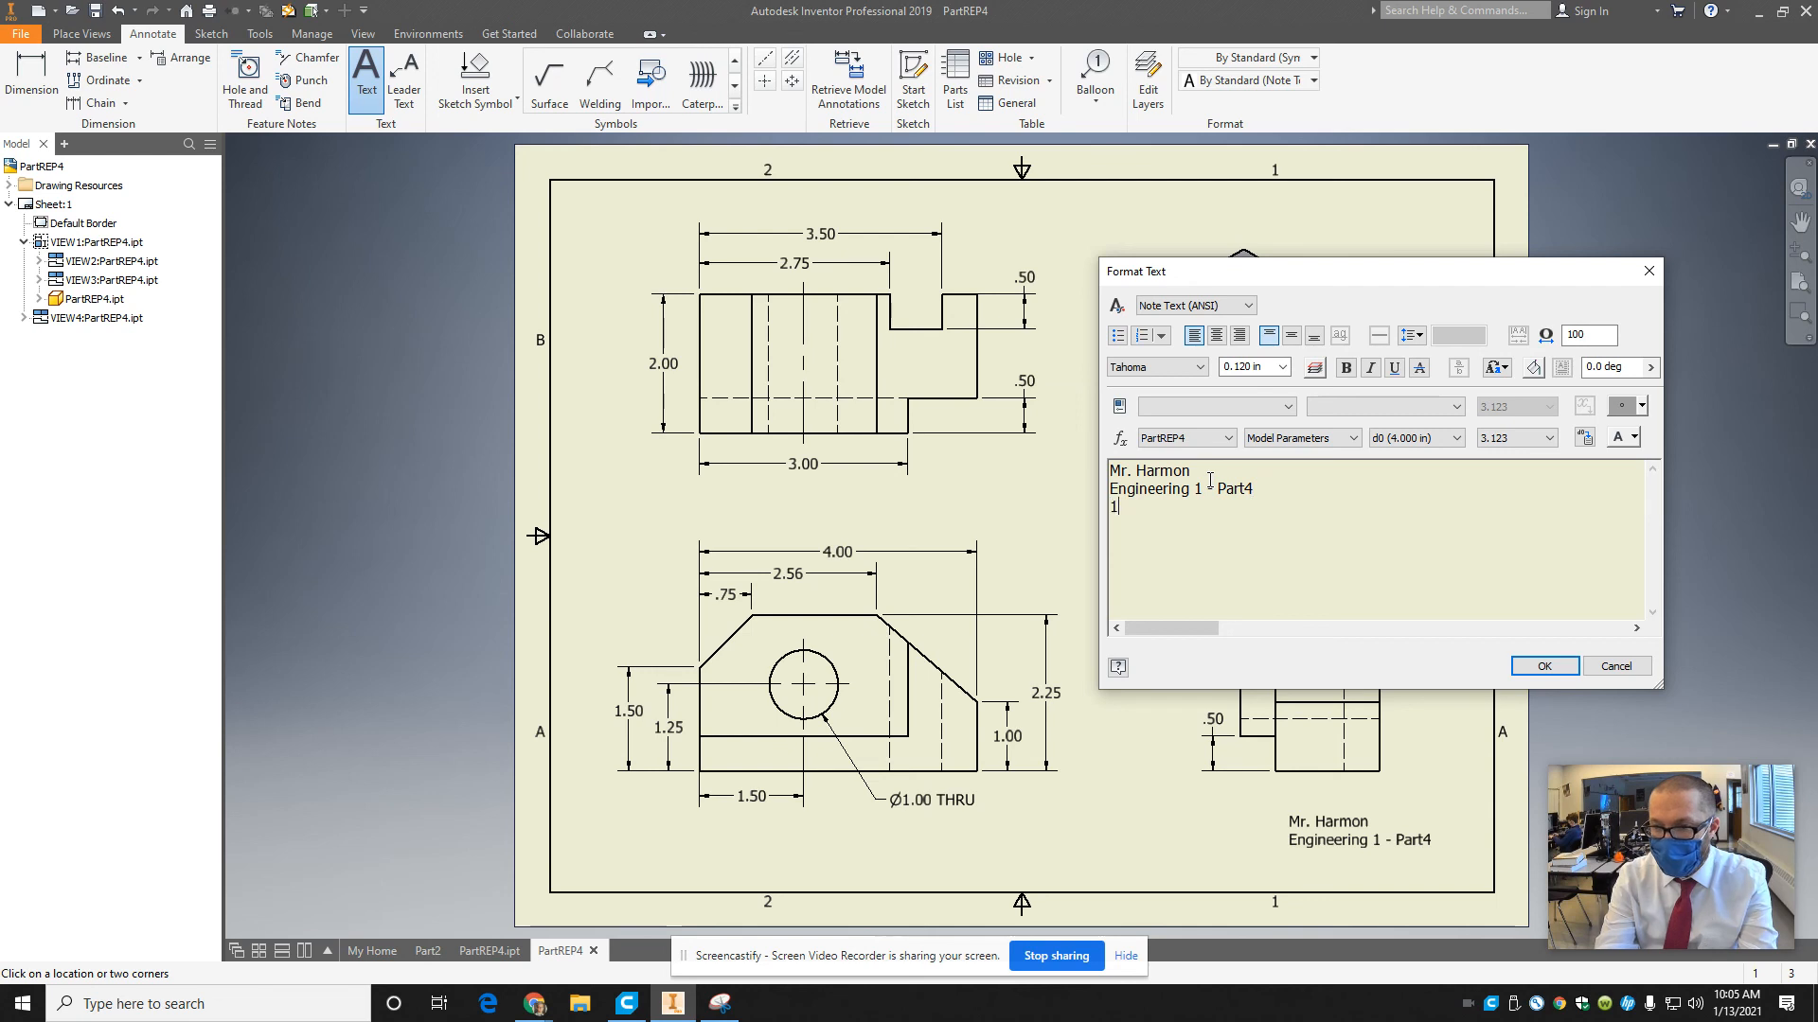
pyautogui.write('13')
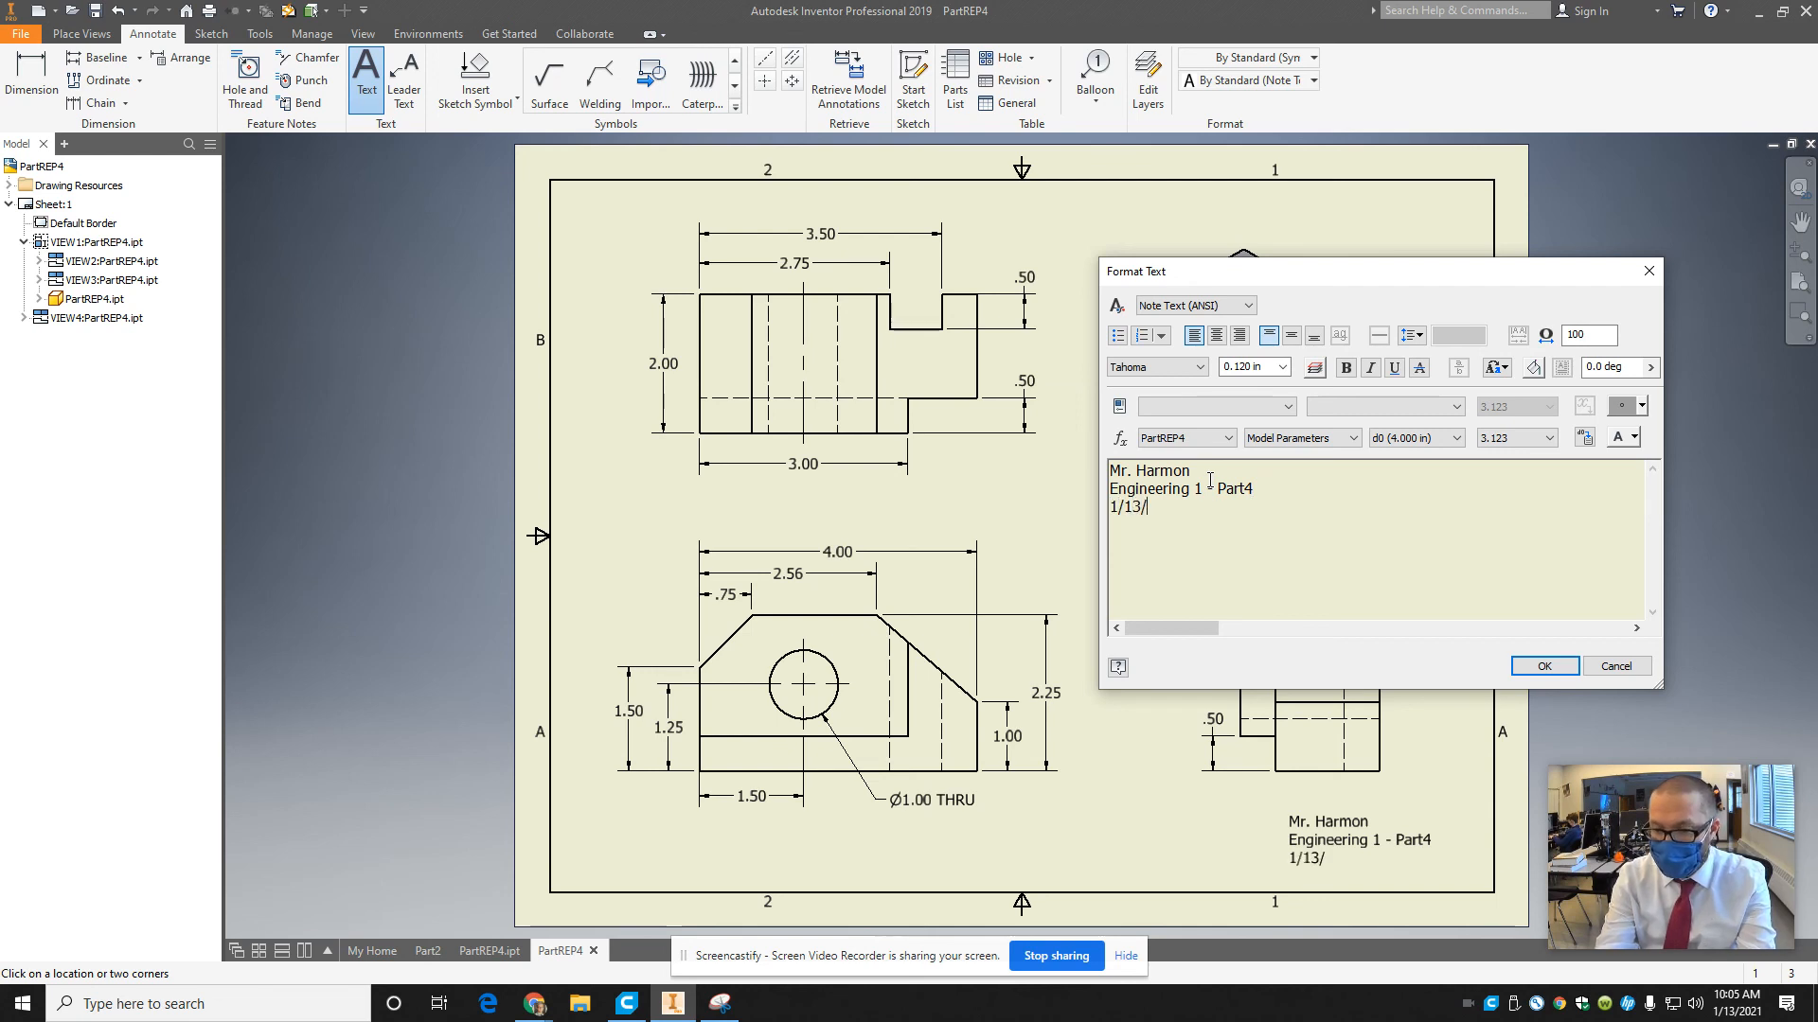
pyautogui.write('/2021')
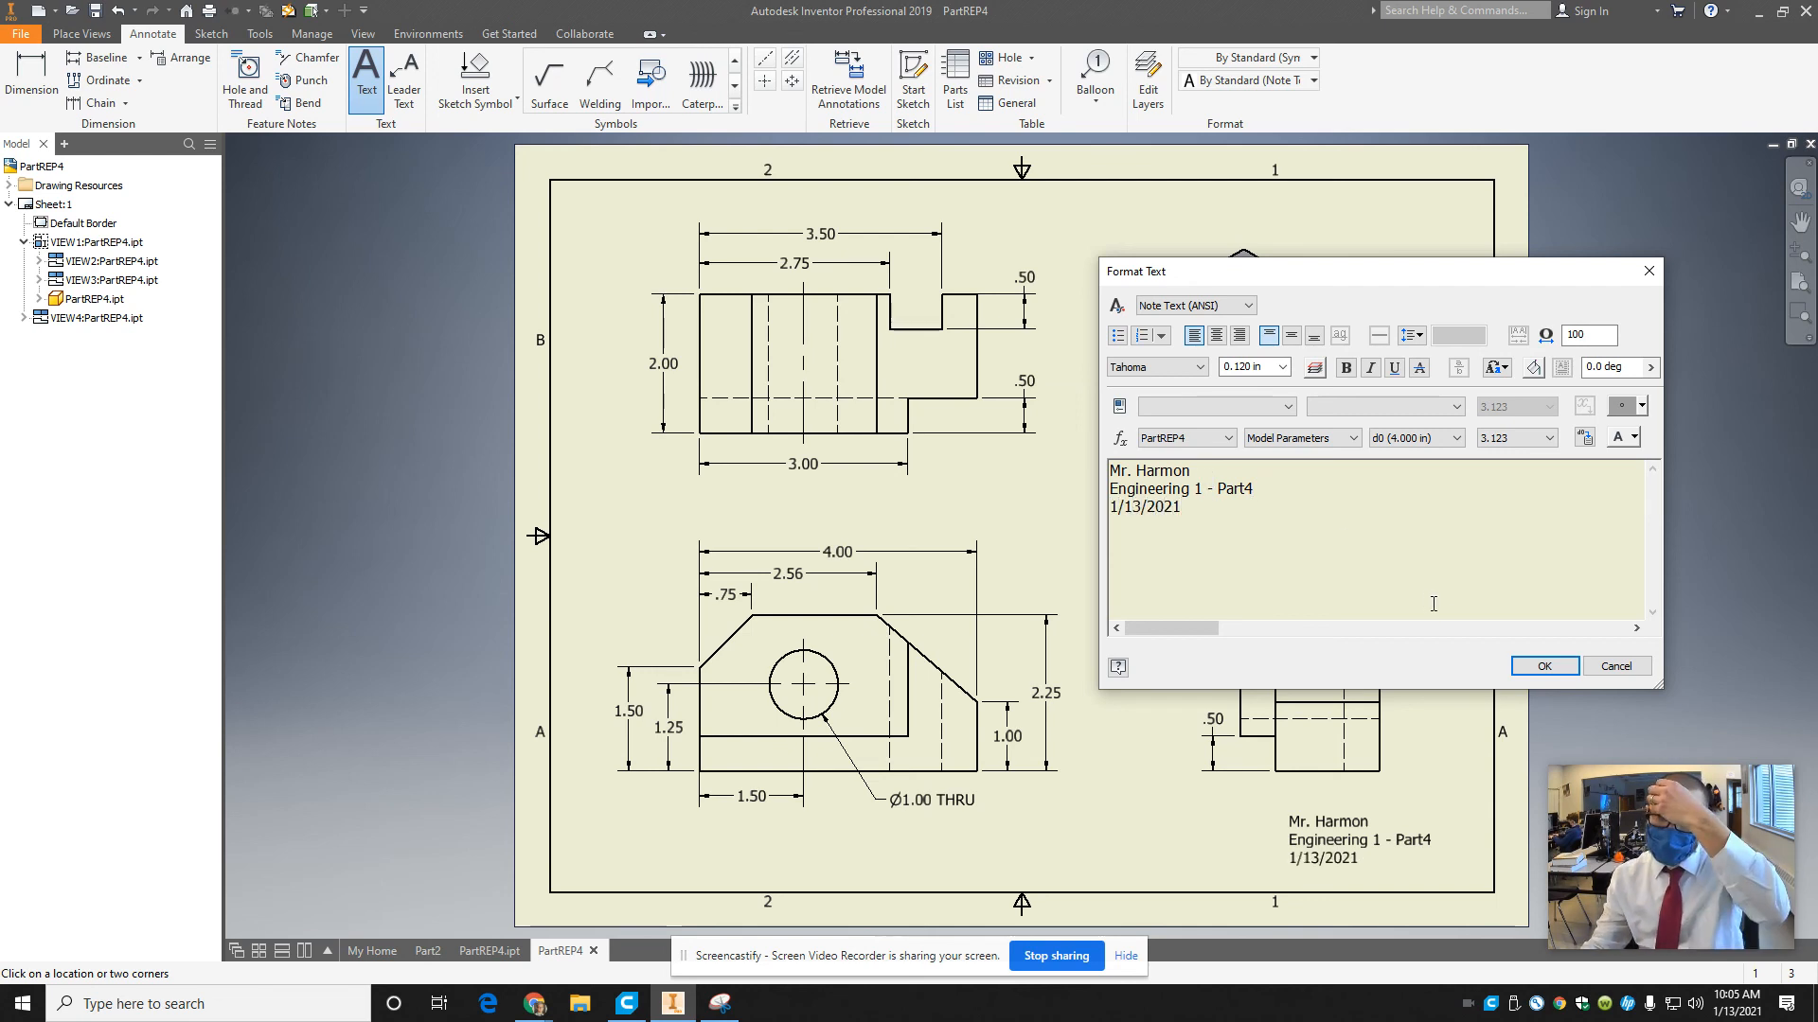
pyautogui.click(1544, 666)
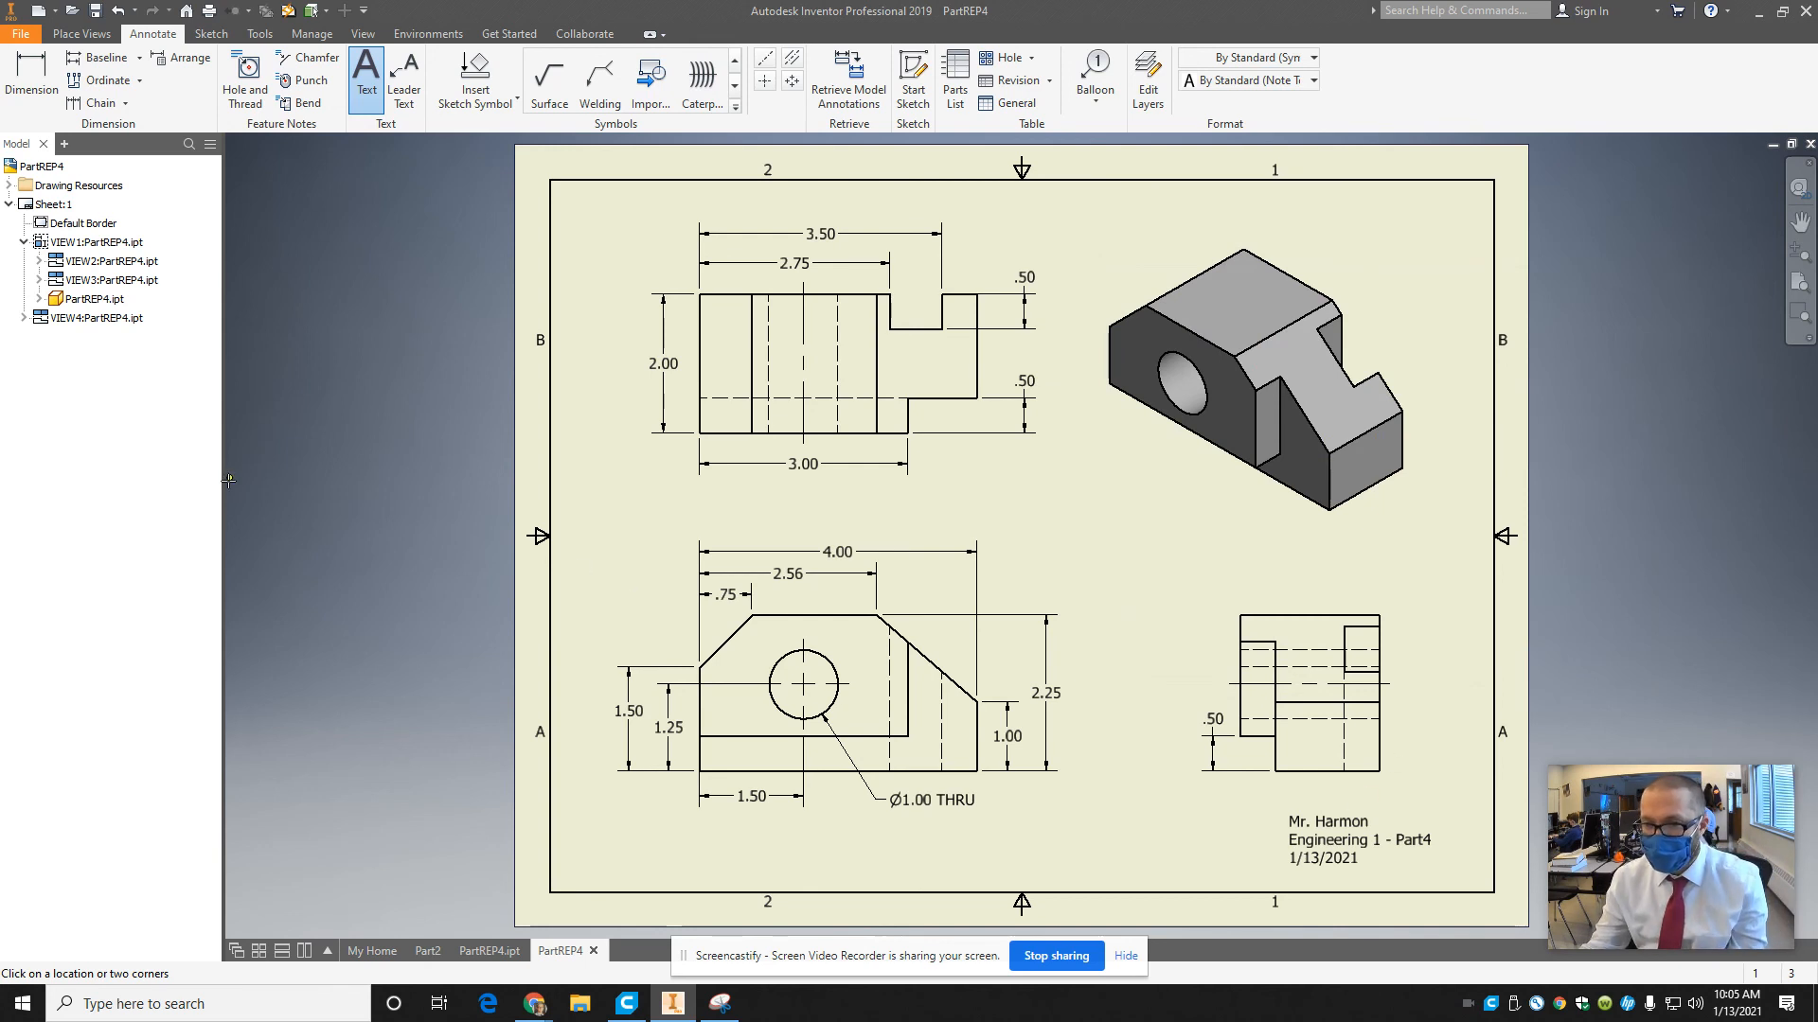
# Switch to Snipping Tool and capture a new snip of the entire drawing sheet.
pyautogui.click(146, 1002)
pyautogui.write('sni')
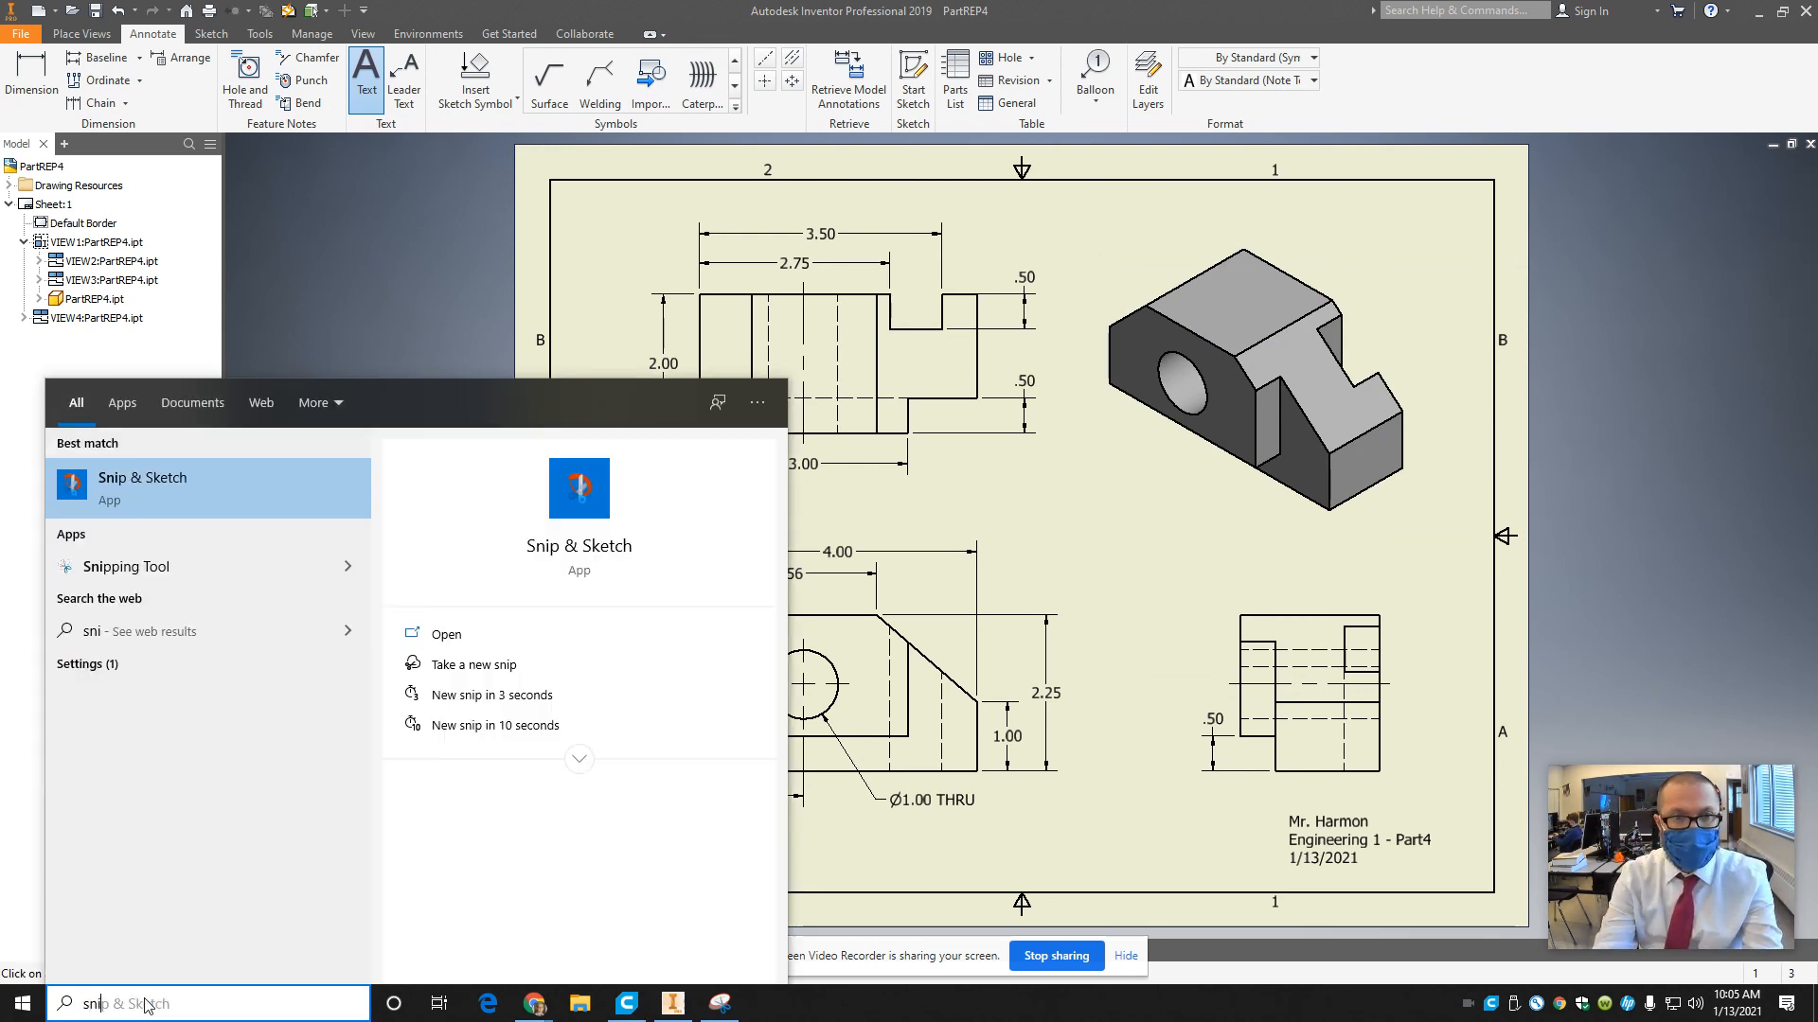
pyautogui.click(126, 566)
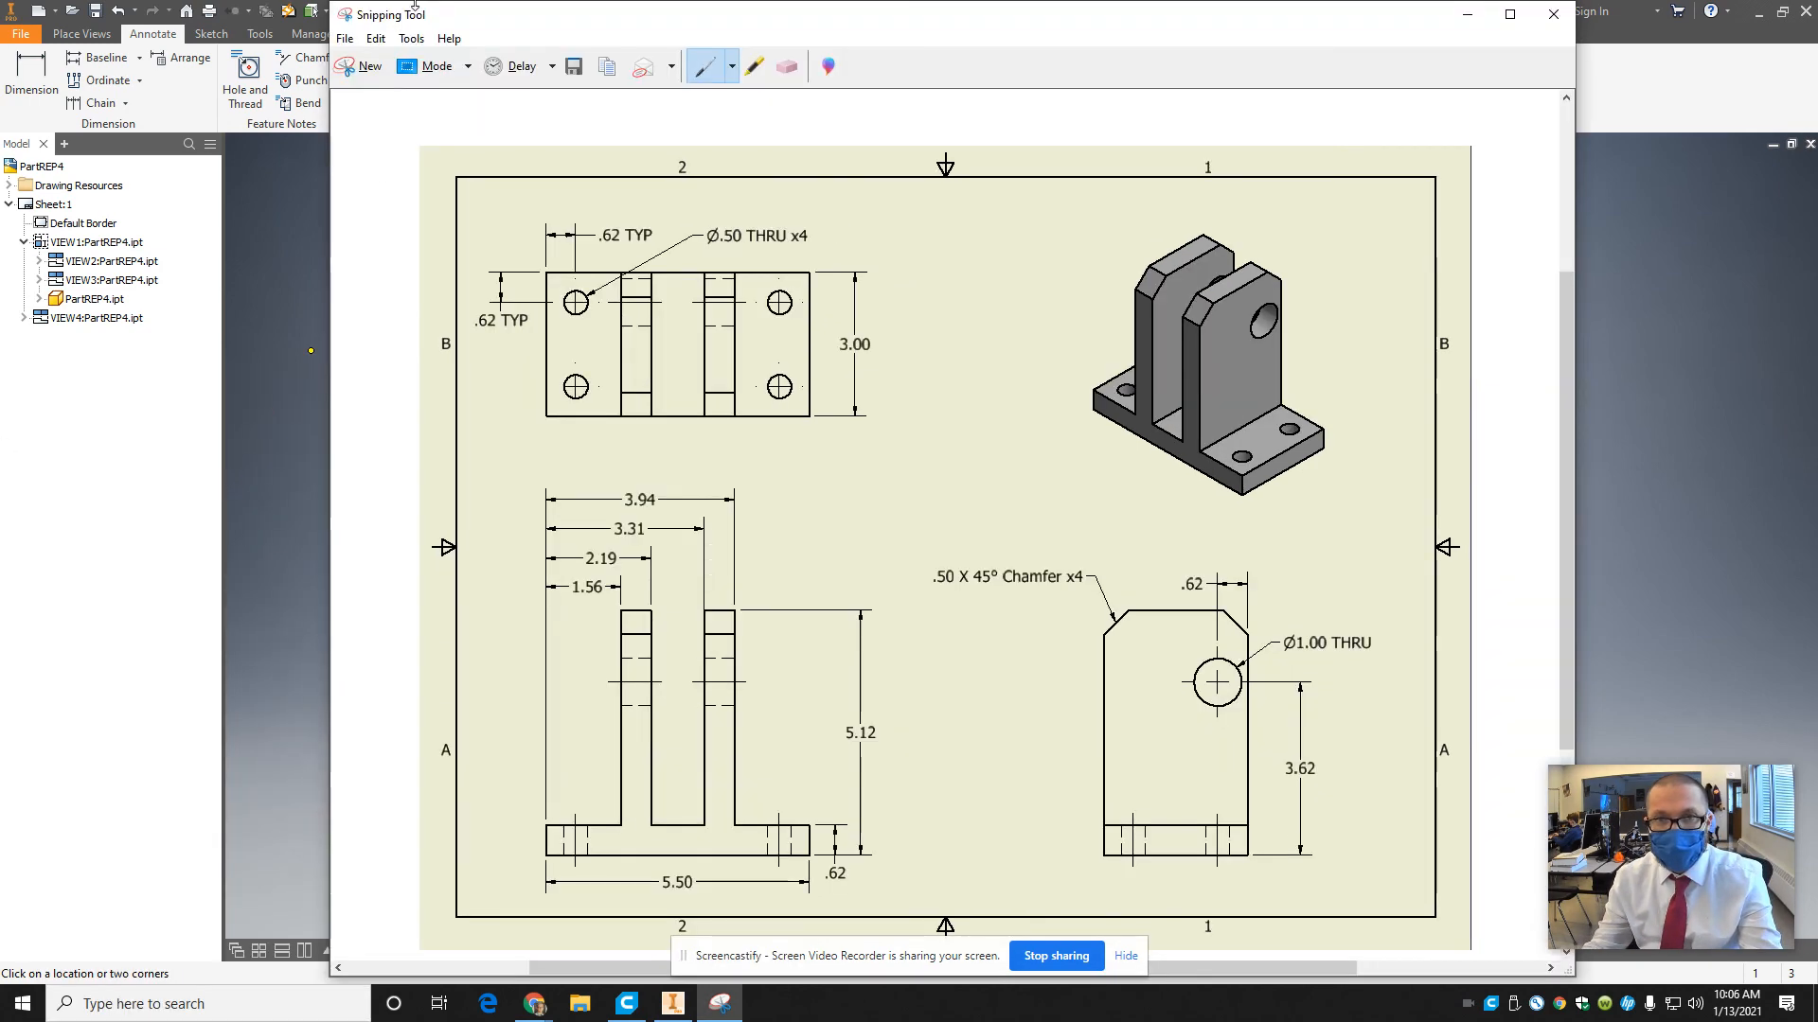
pyautogui.click(364, 66)
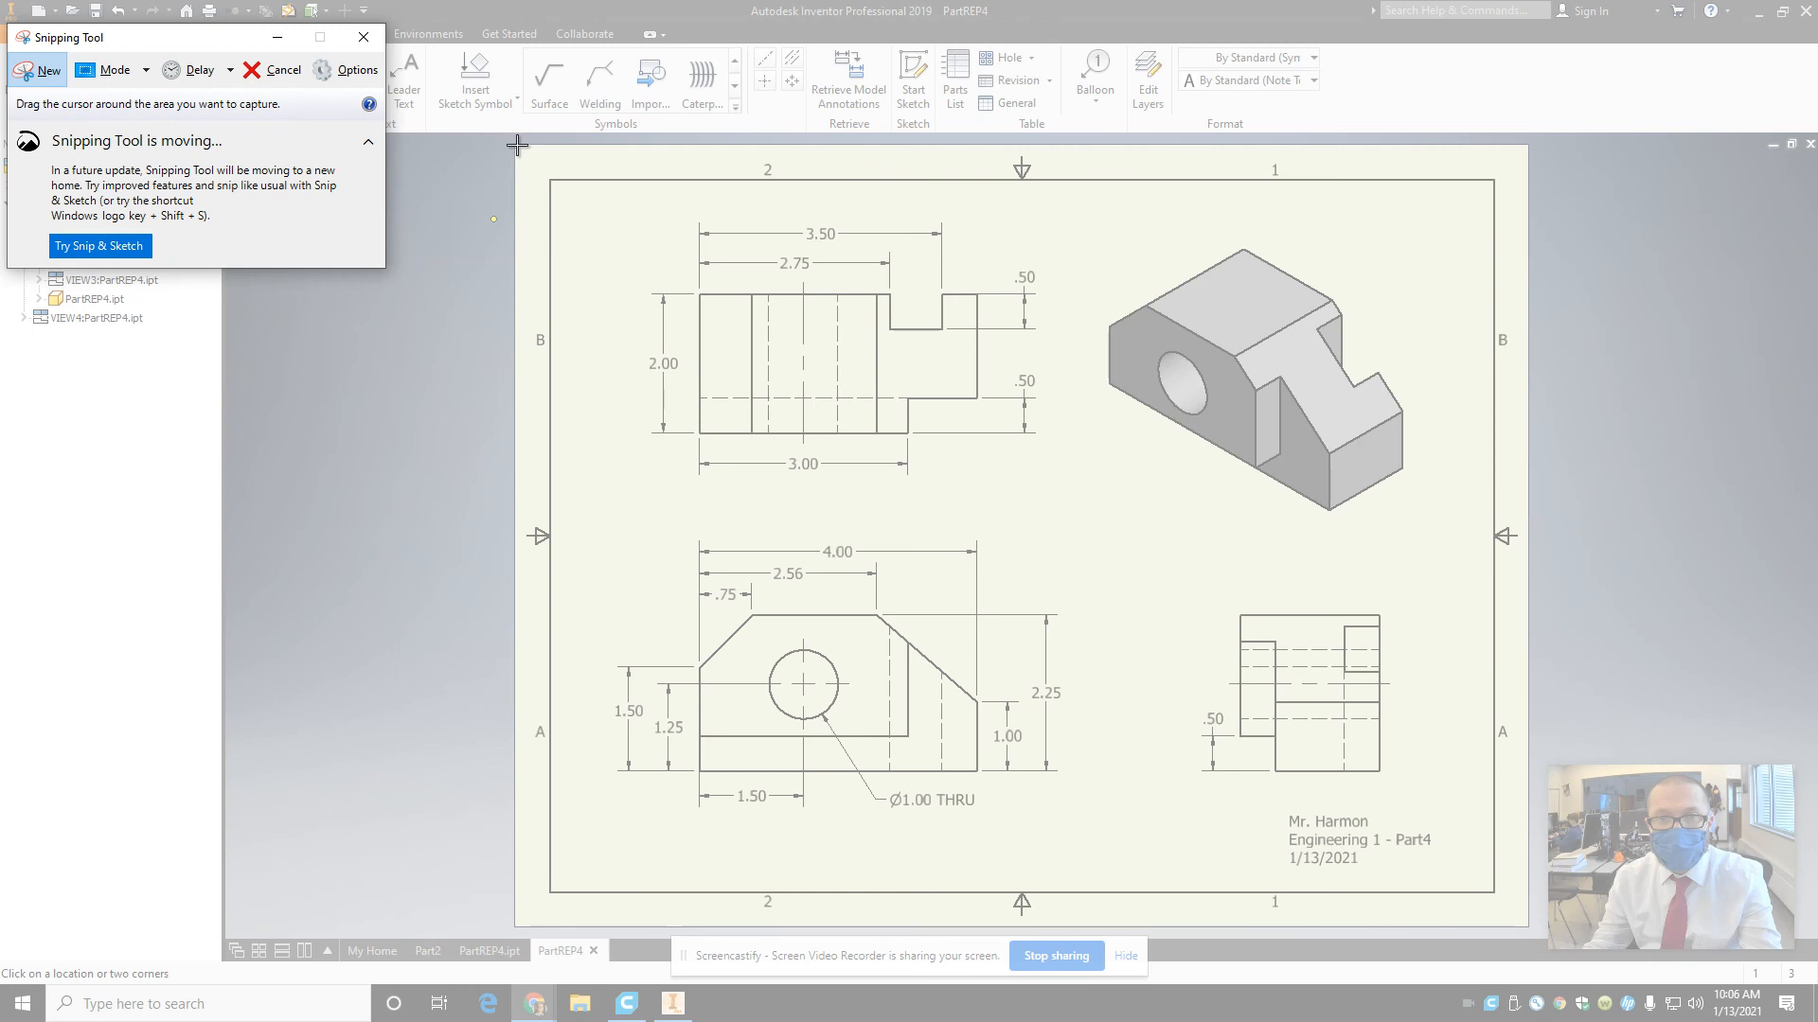
pyautogui.moveTo(516, 145)
pyautogui.mouseDown()
pyautogui.moveTo(1457, 975)
pyautogui.moveTo(1528, 928)
pyautogui.mouseUp()
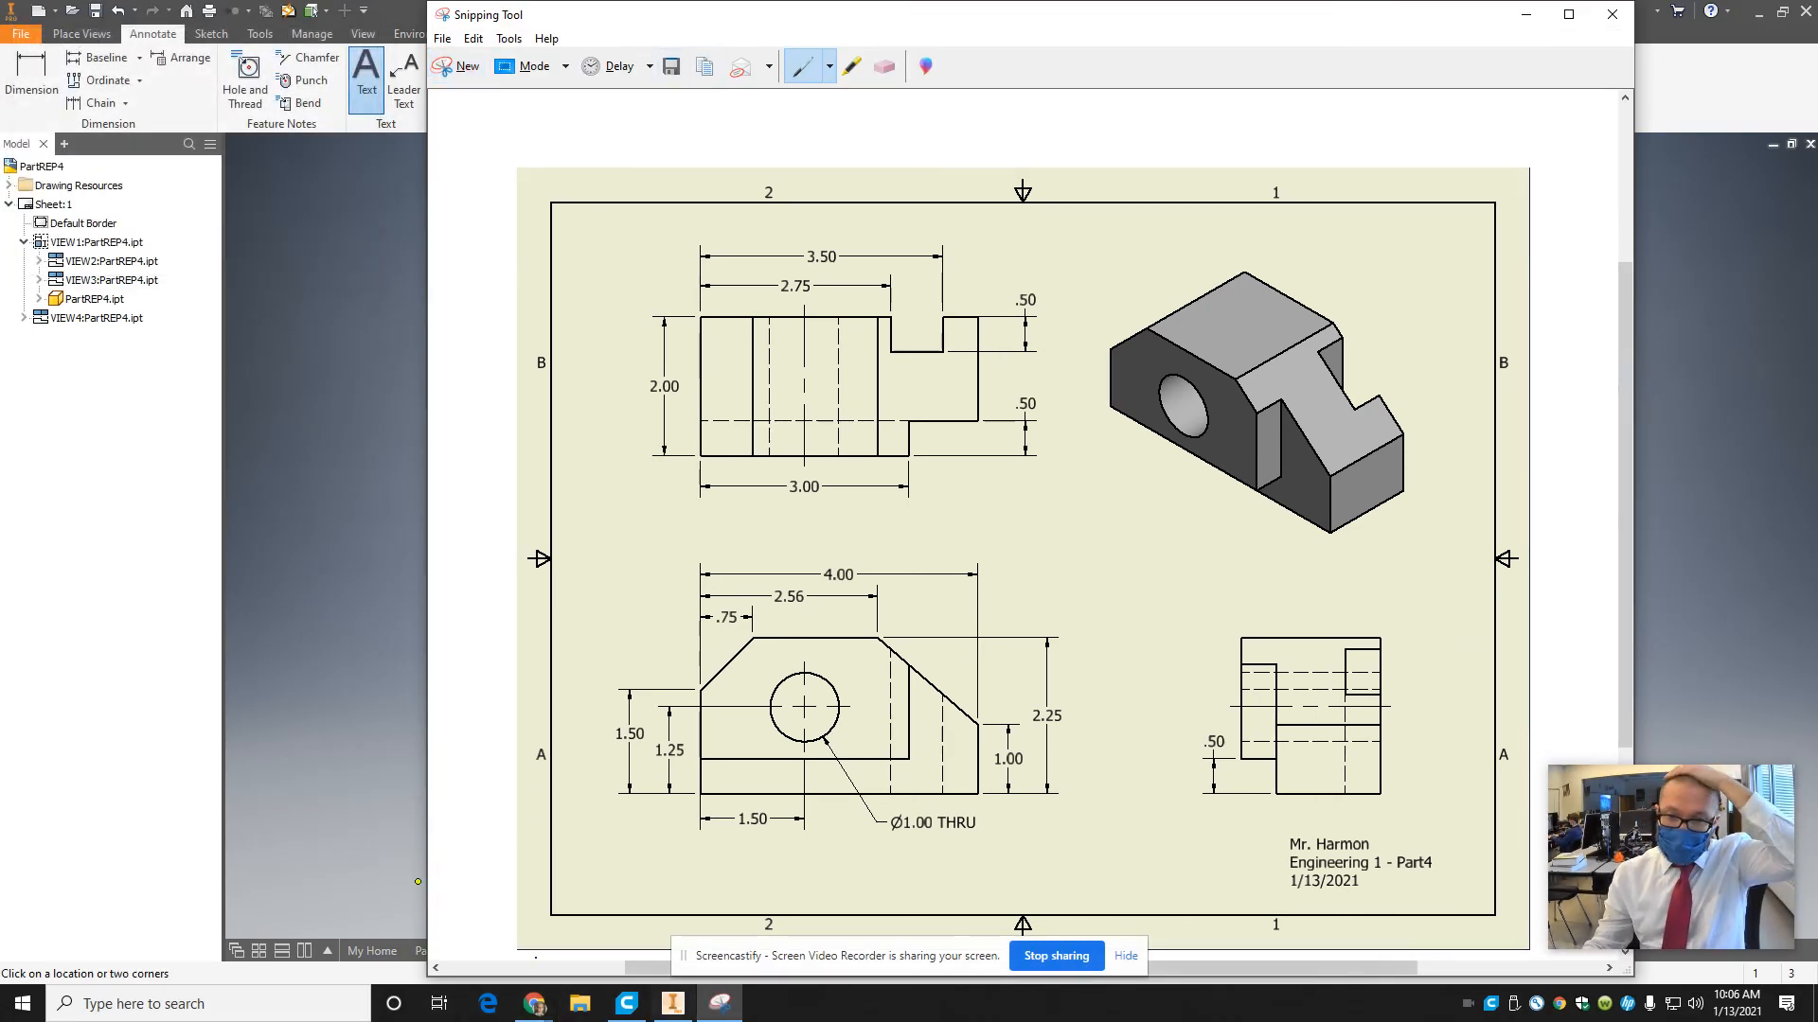
# Switch to the Part Replication presentation in Google Slides and insert a new slide after slide 4.
pyautogui.moveTo(535, 1004)
pyautogui.click(351, 913)
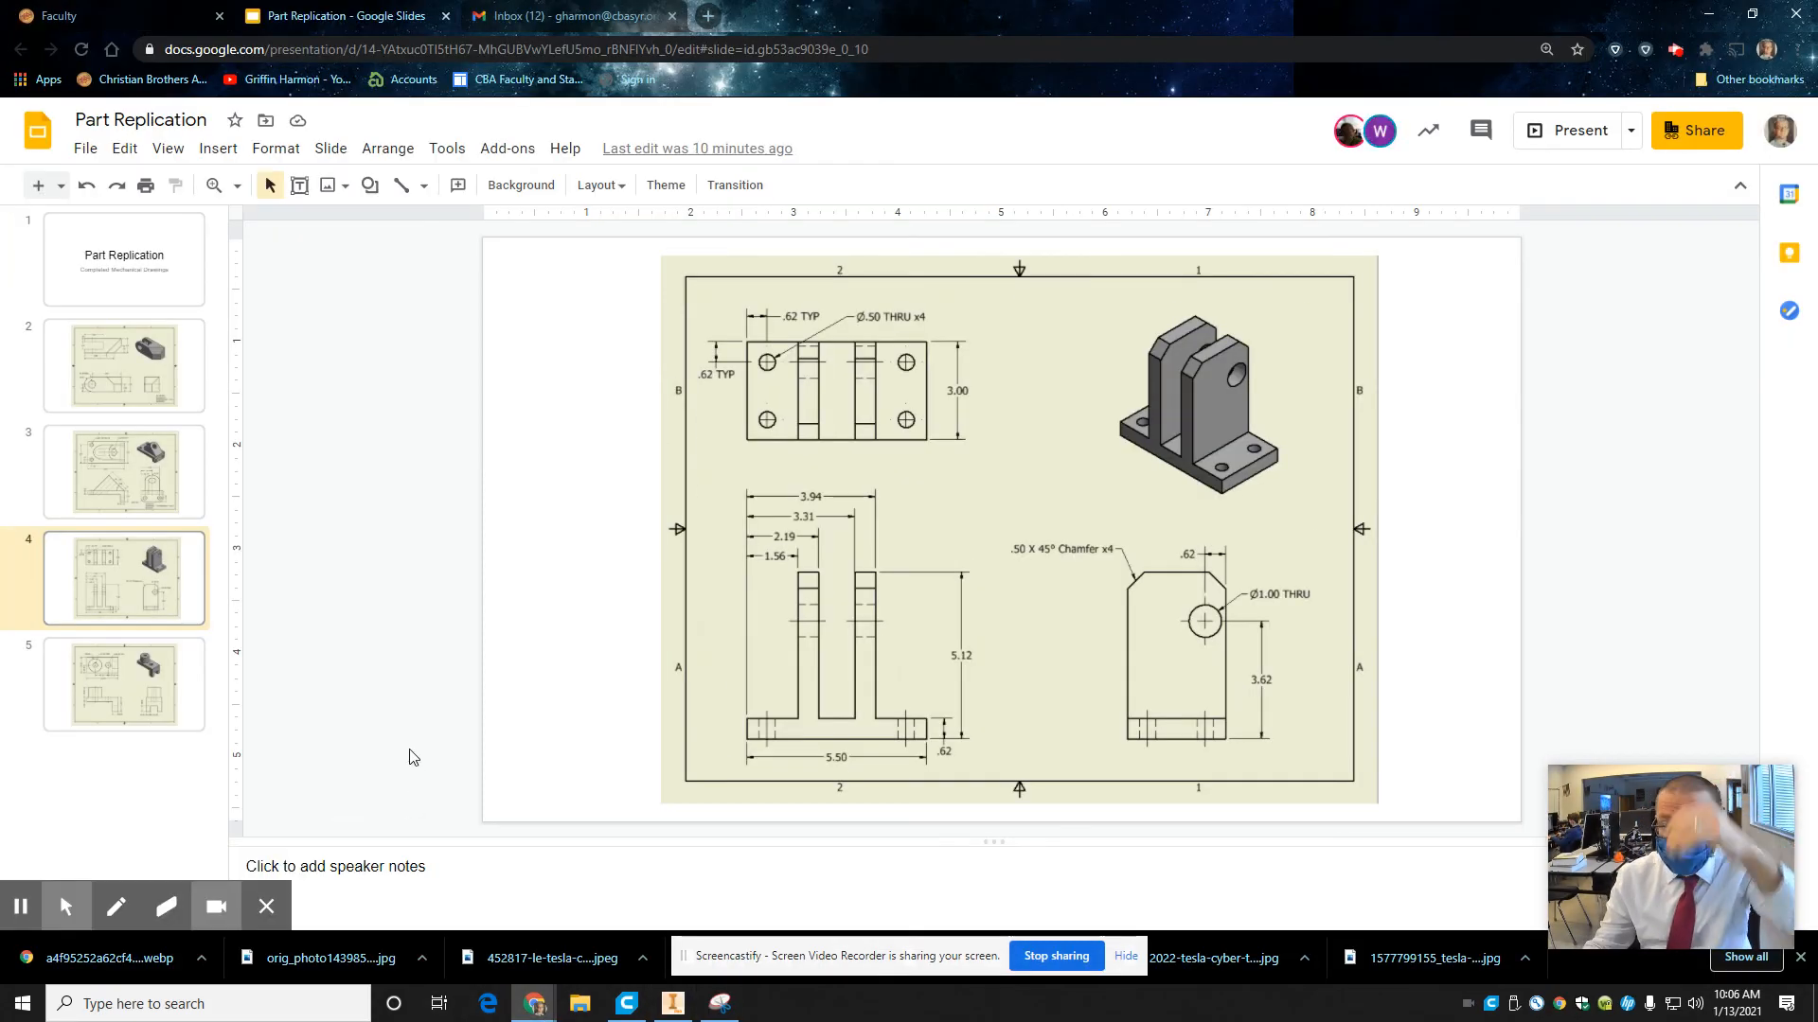
pyautogui.click(159, 632)
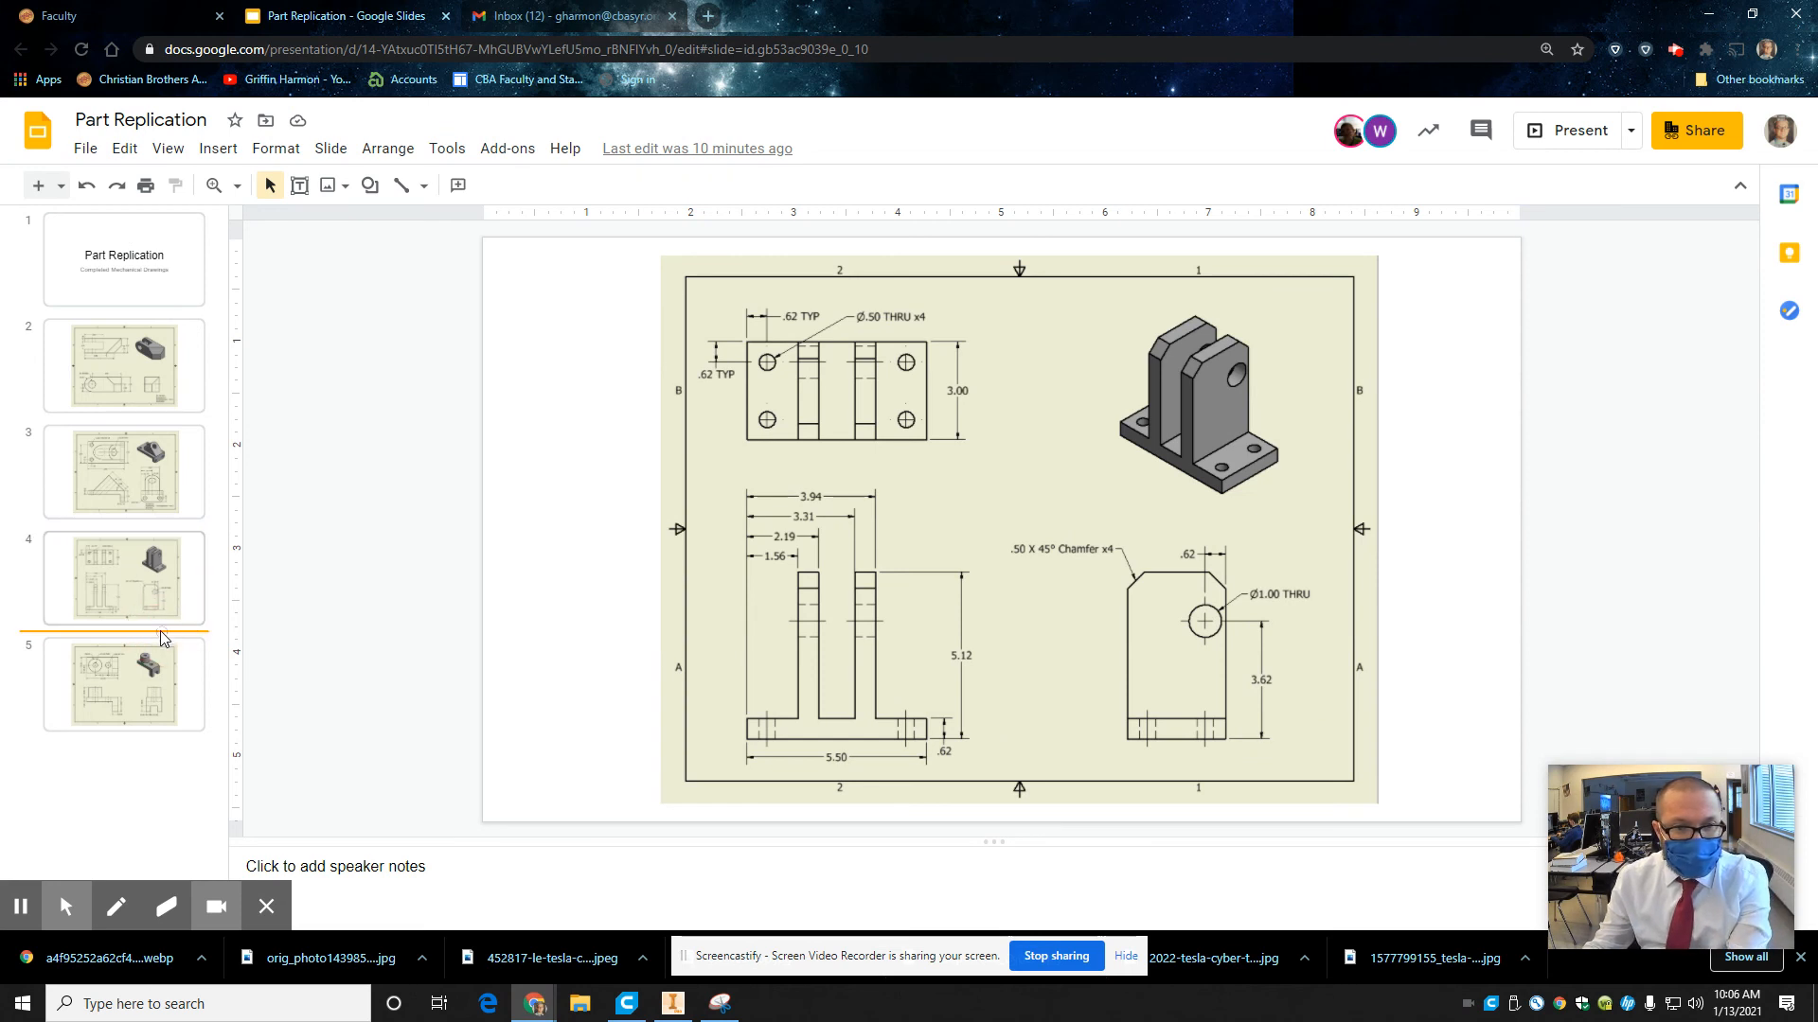
pyautogui.press('Return')
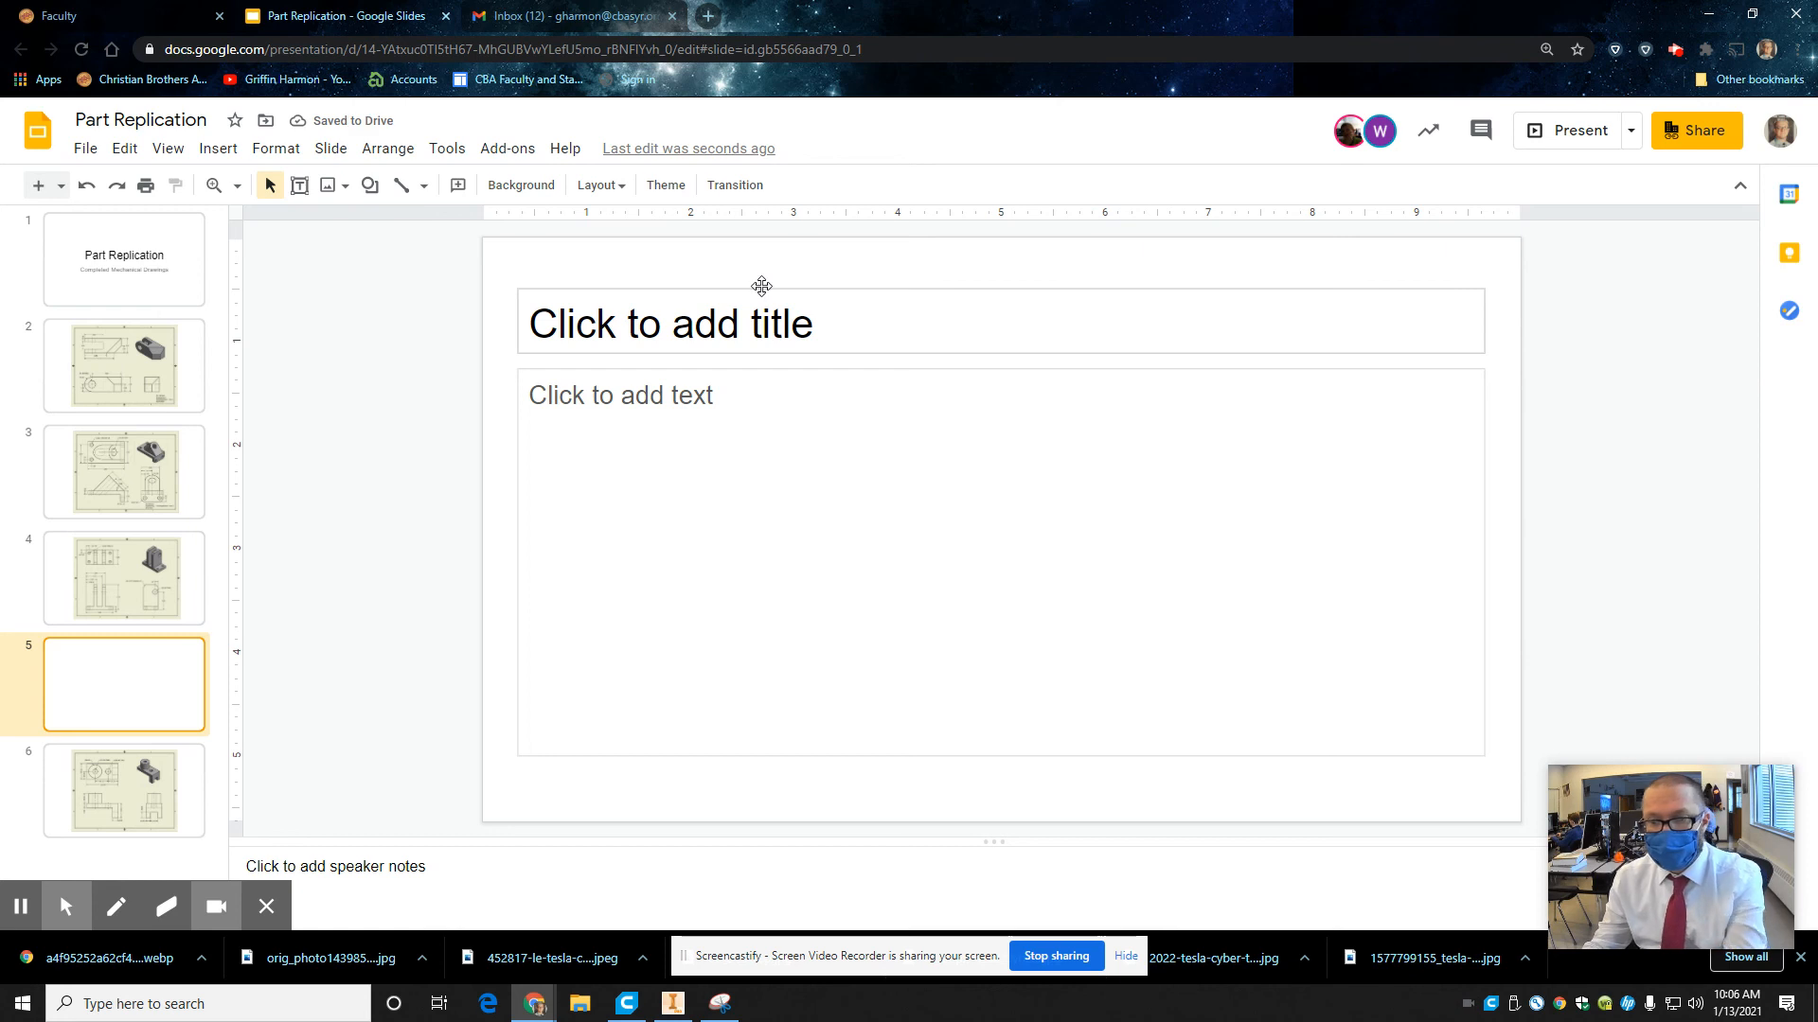
# Delete the new slide's title and text placeholders, then paste the captured drawing and center it on the slide.
pyautogui.click(764, 293)
pyautogui.press('Delete')
pyautogui.click(778, 371)
pyautogui.press('Delete')
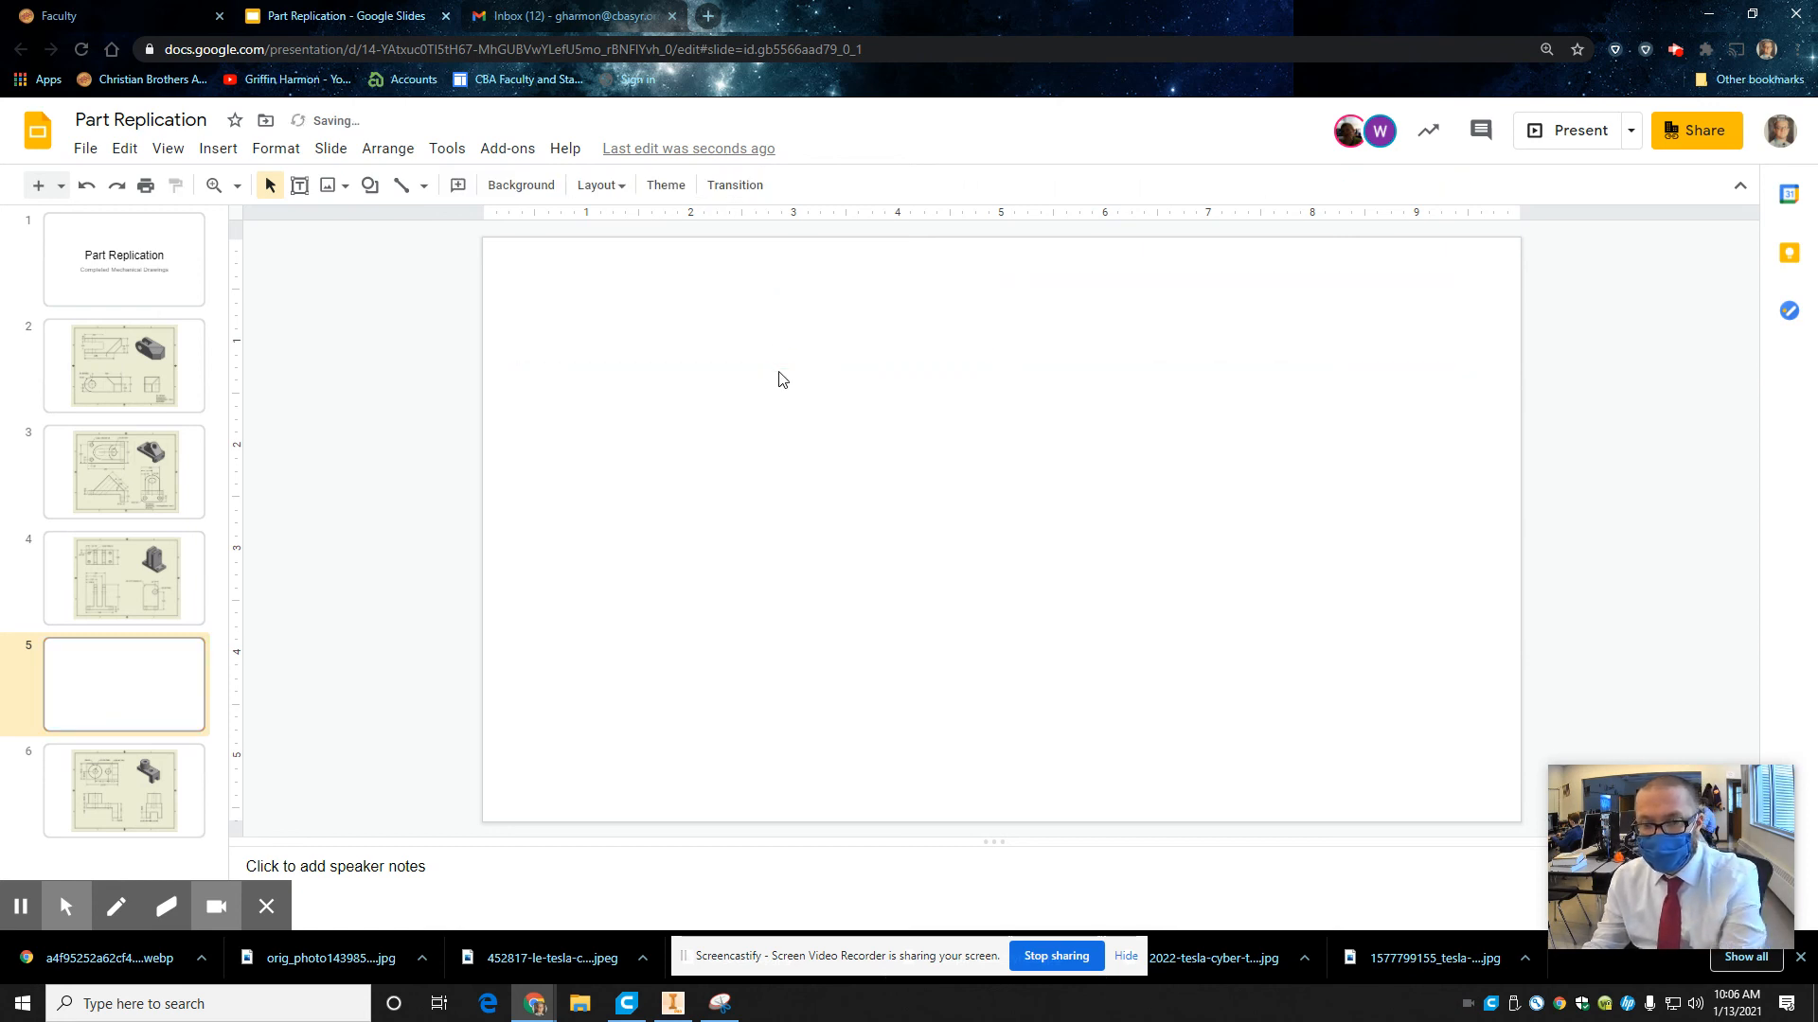
pyautogui.hotkey('ctrl', 'v')
pyautogui.moveTo(809, 371); pyautogui.dragTo(963, 375)
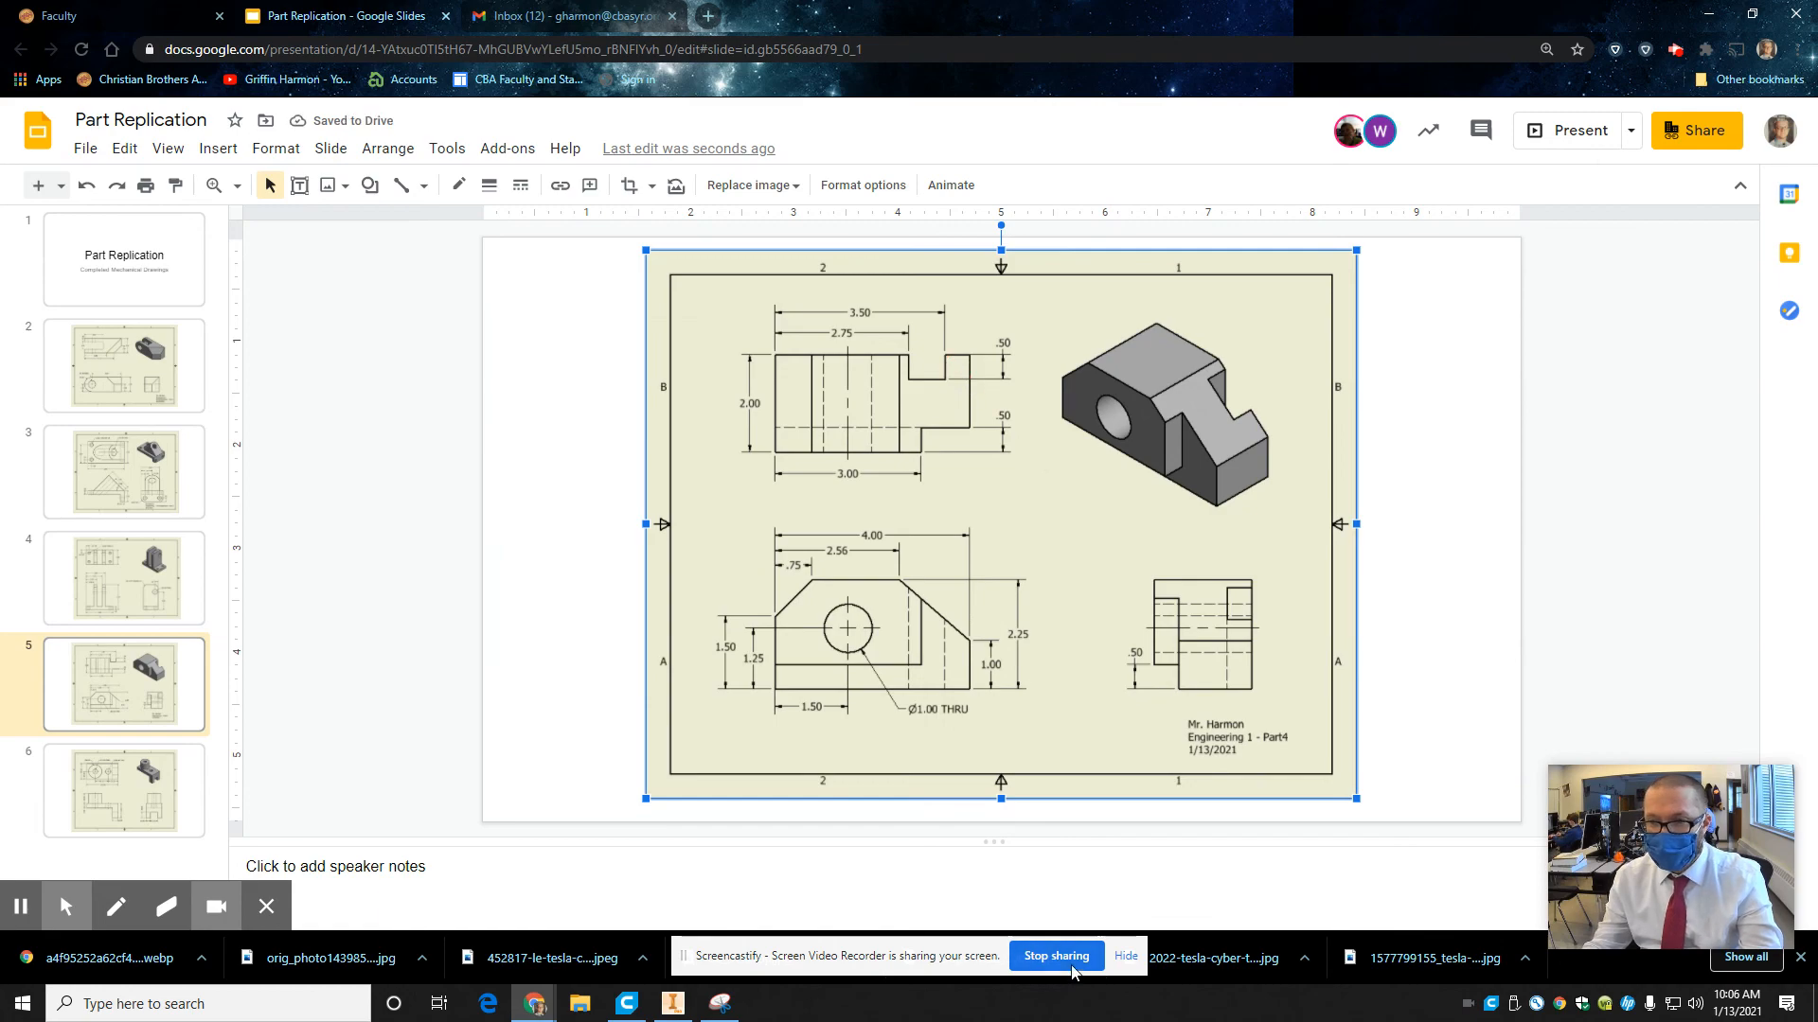